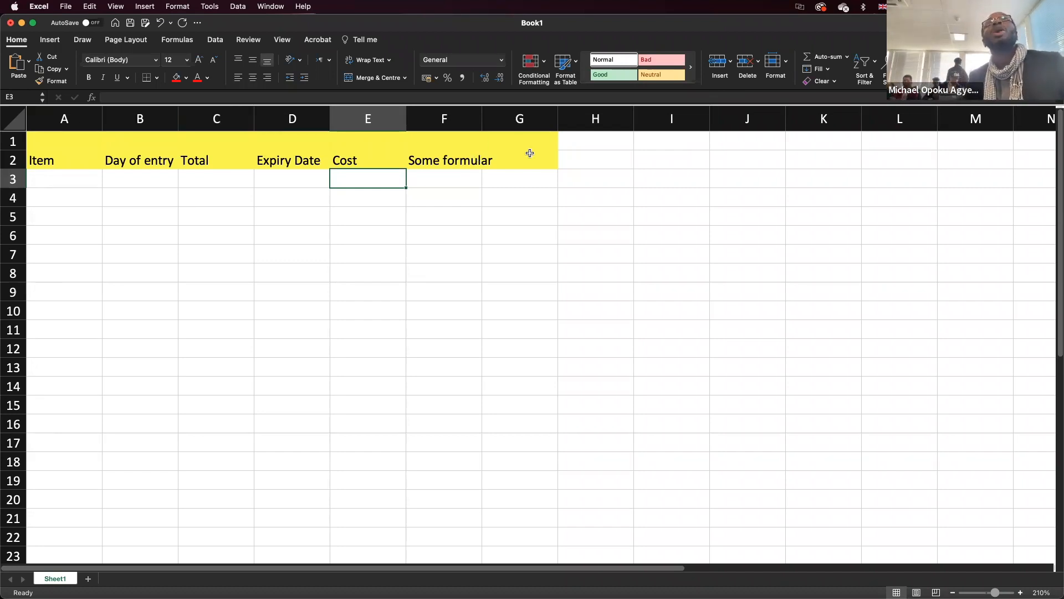
Step: Make the header labels in A2:G2 bold and move the header row to D2:J2
drag(492, 159, 31, 161)
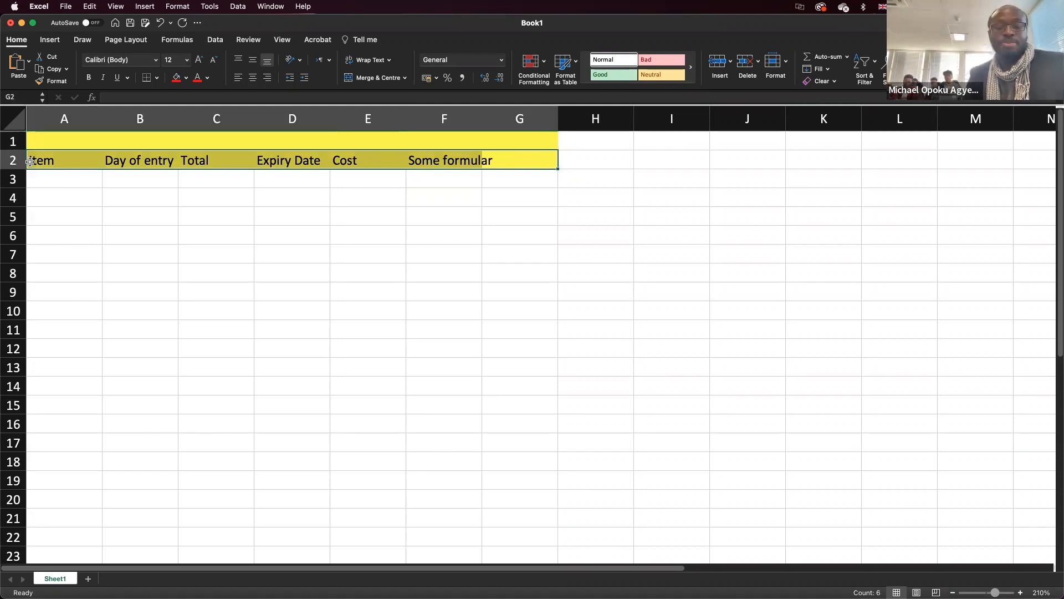
key(super+b)
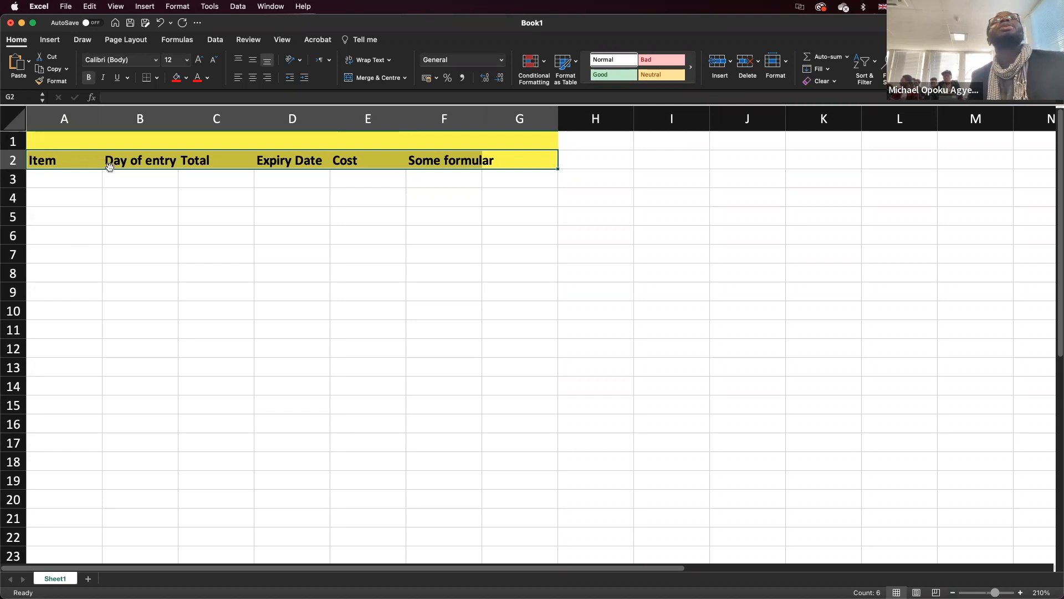
drag(111, 169, 370, 171)
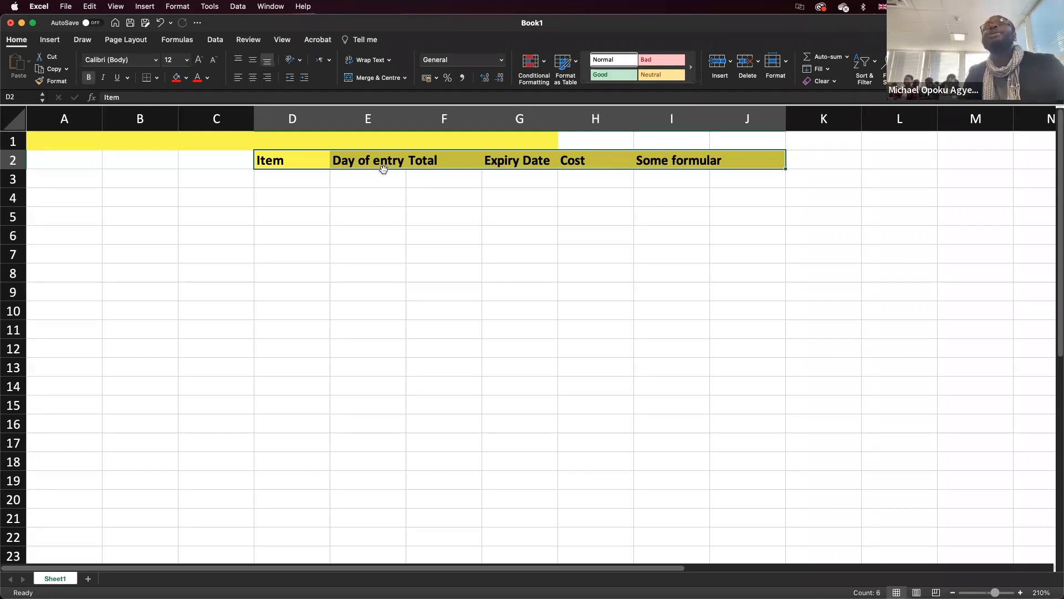
click(212, 206)
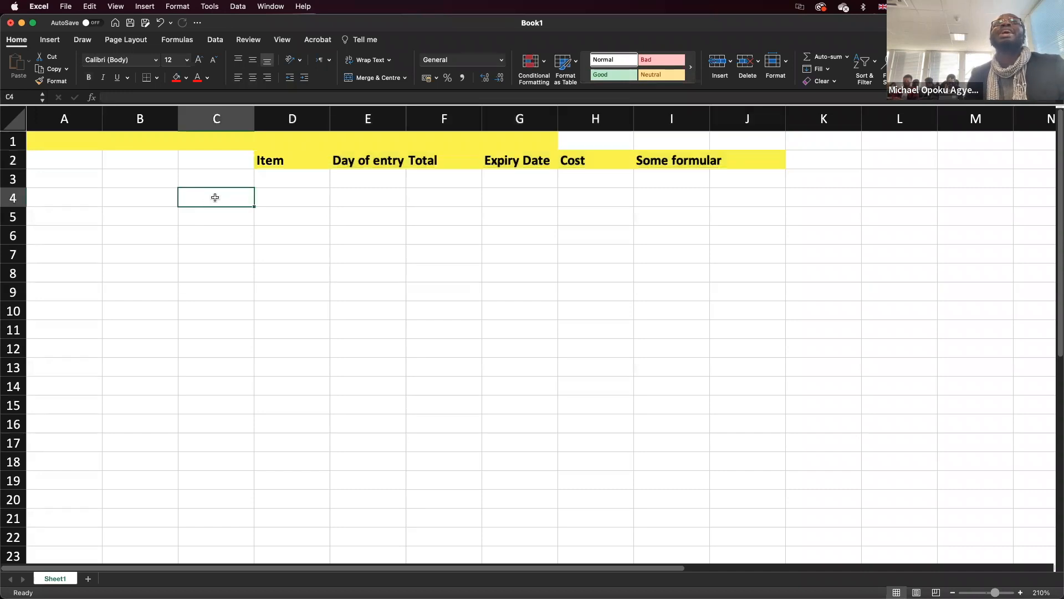
drag(549, 139, 58, 118)
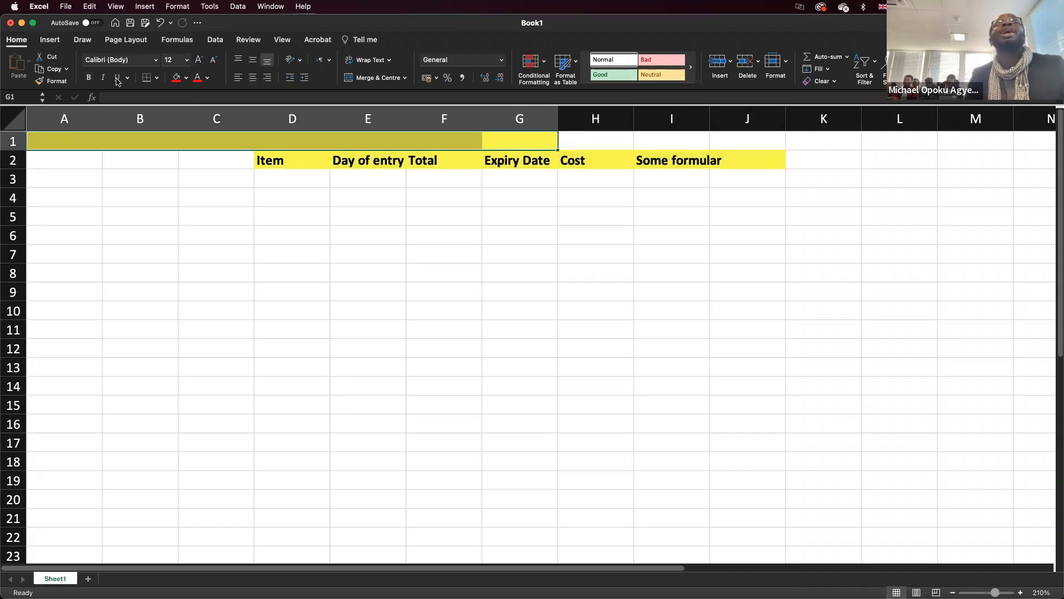
click(186, 78)
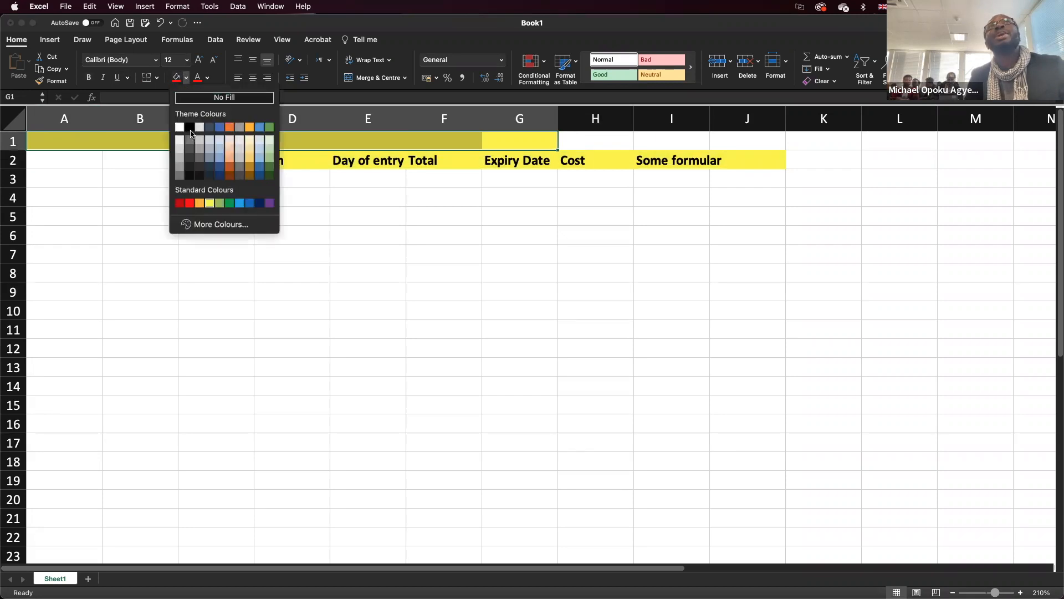
click(318, 228)
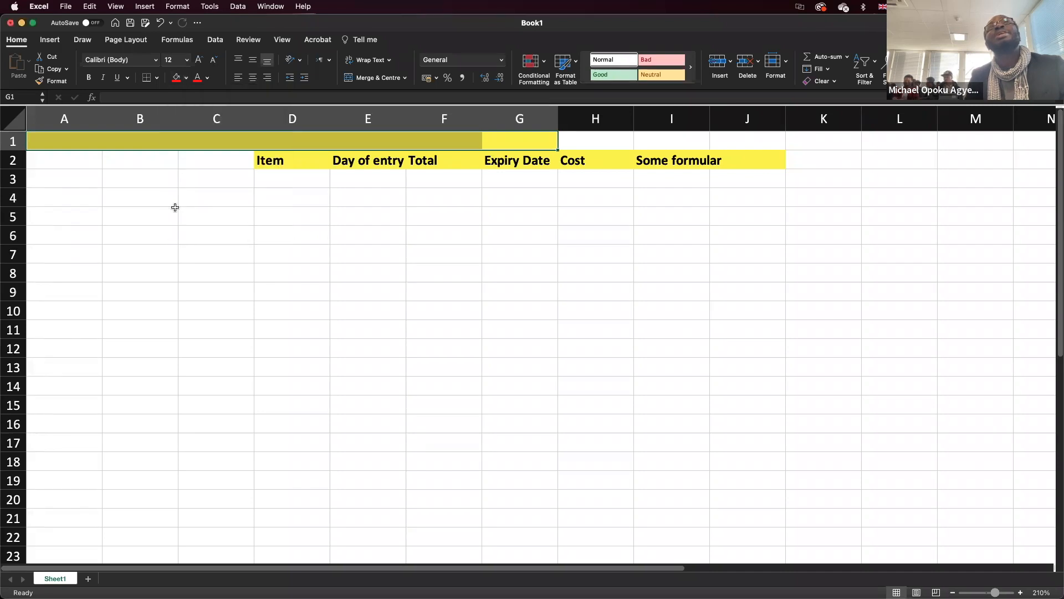
Step: Remove the yellow fill from A1:G1 by copying the format of blank cell C5 with Format Painter
click(205, 222)
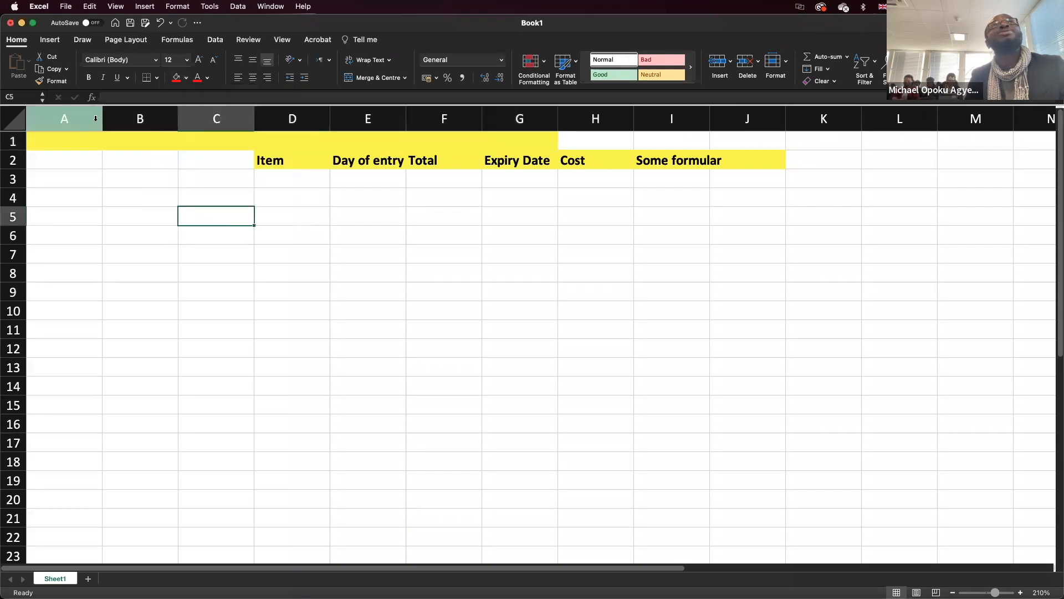
click(56, 81)
mouse_move(527, 144)
mouse_down()
mouse_move(487, 114)
mouse_move(11, 95)
mouse_up()
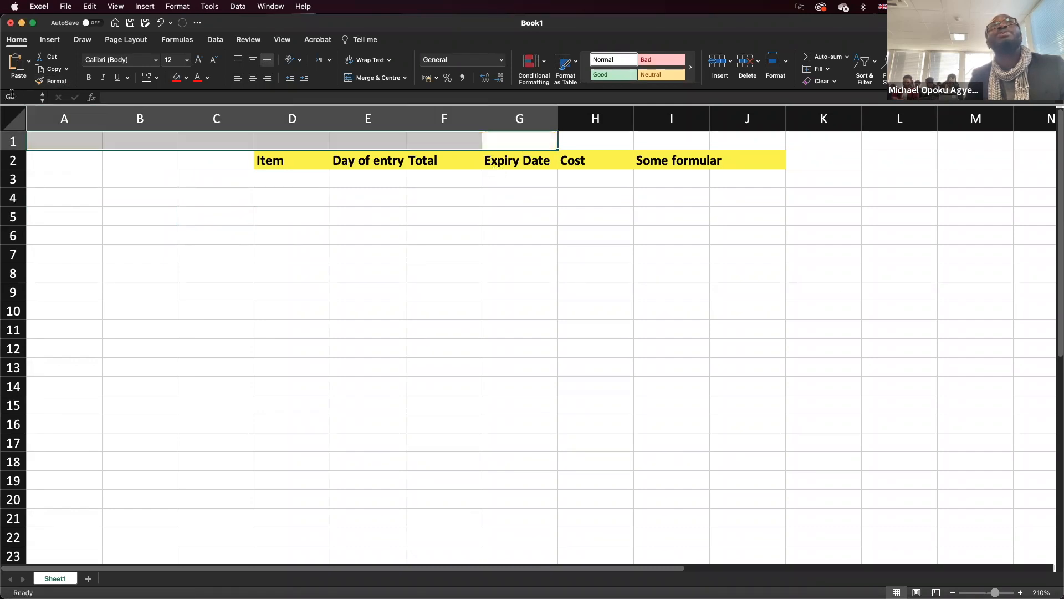
click(299, 181)
drag(748, 160, 292, 160)
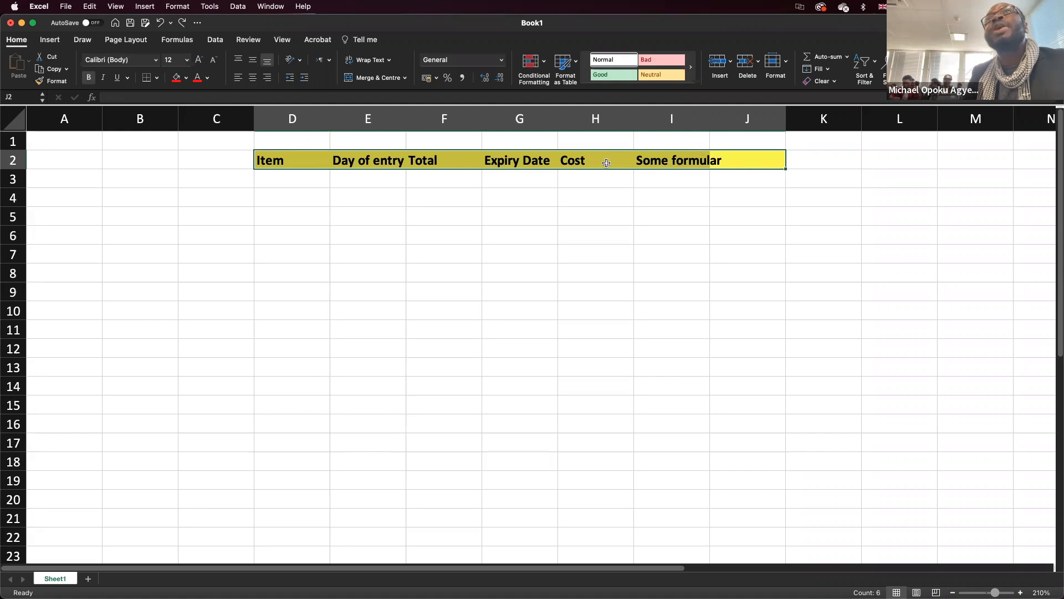
drag(587, 168, 647, 323)
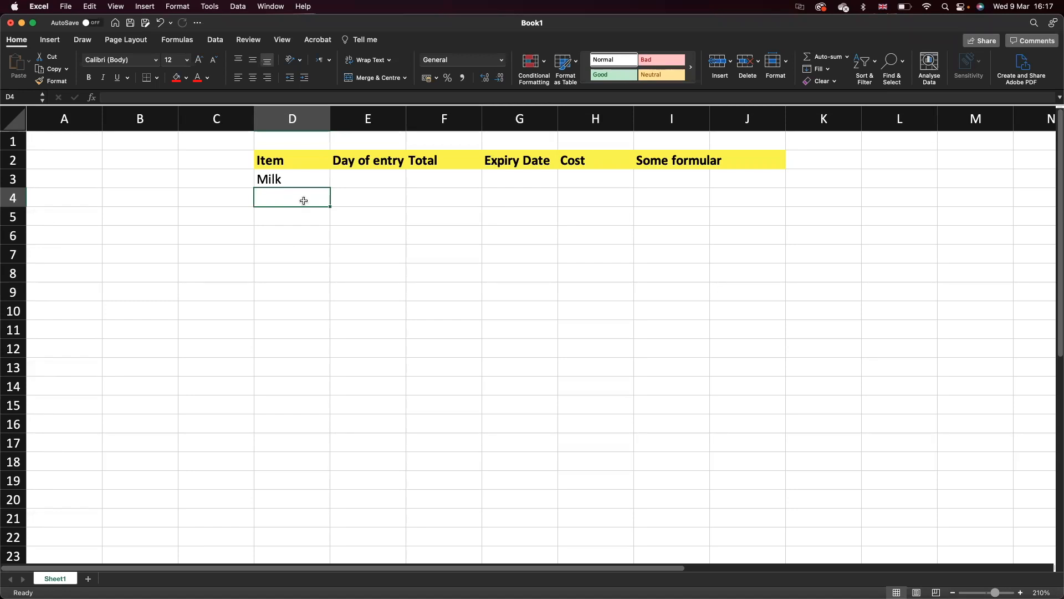
Step: Add Banana in D4 and Strawberry in D5 of the Item column
text(Bana)
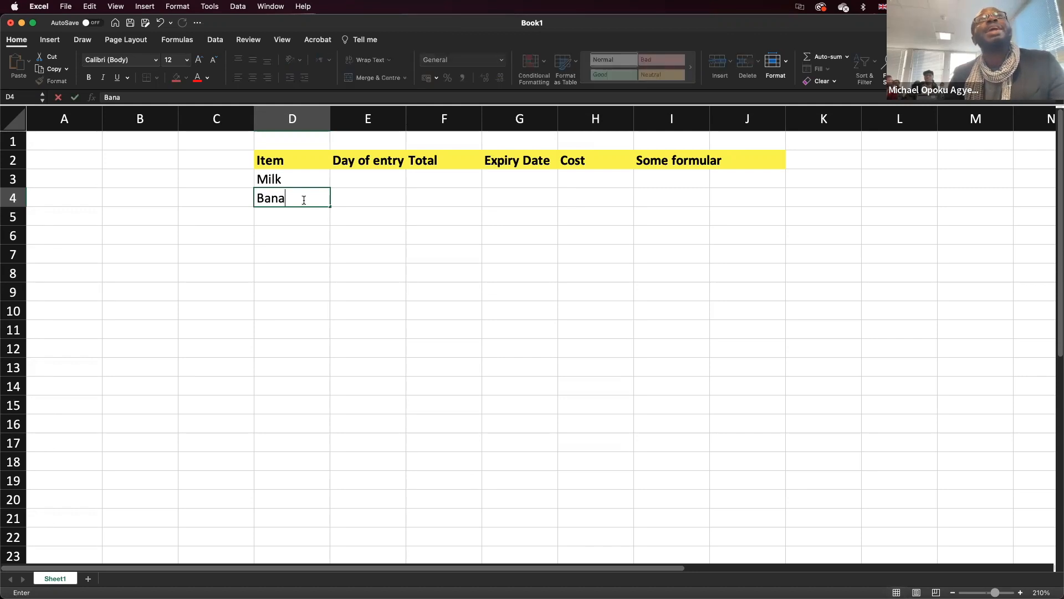
text(na)
key(Return)
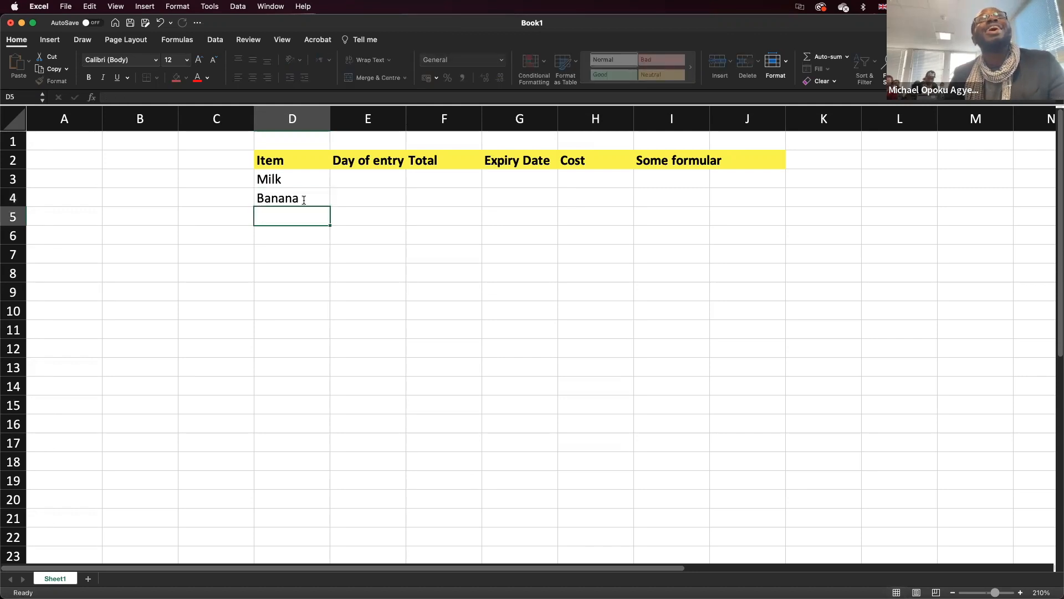
text(Stra)
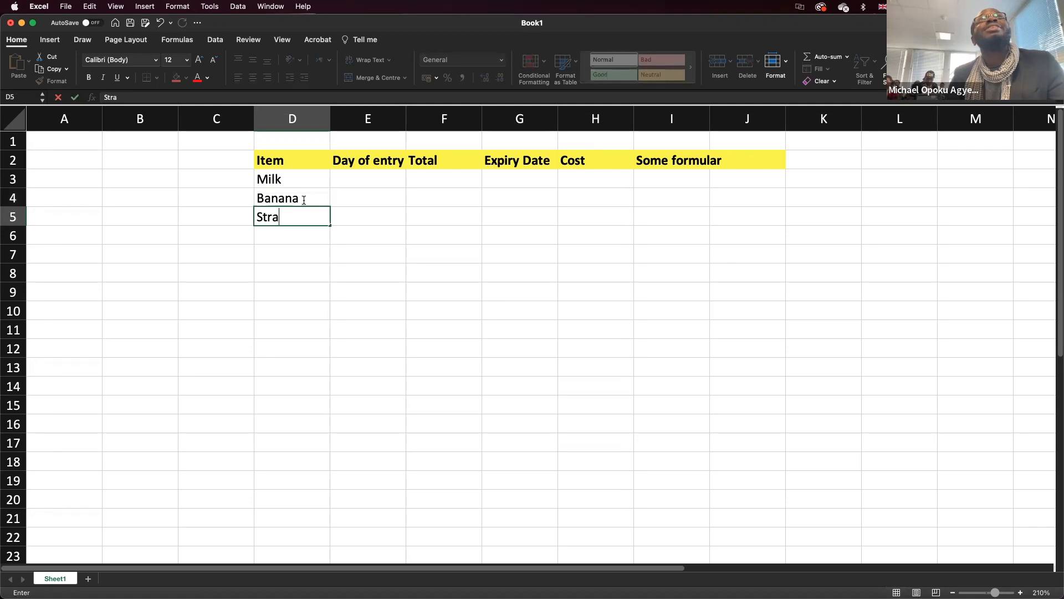
key(BackSpace)
text(awberry)
key(Return)
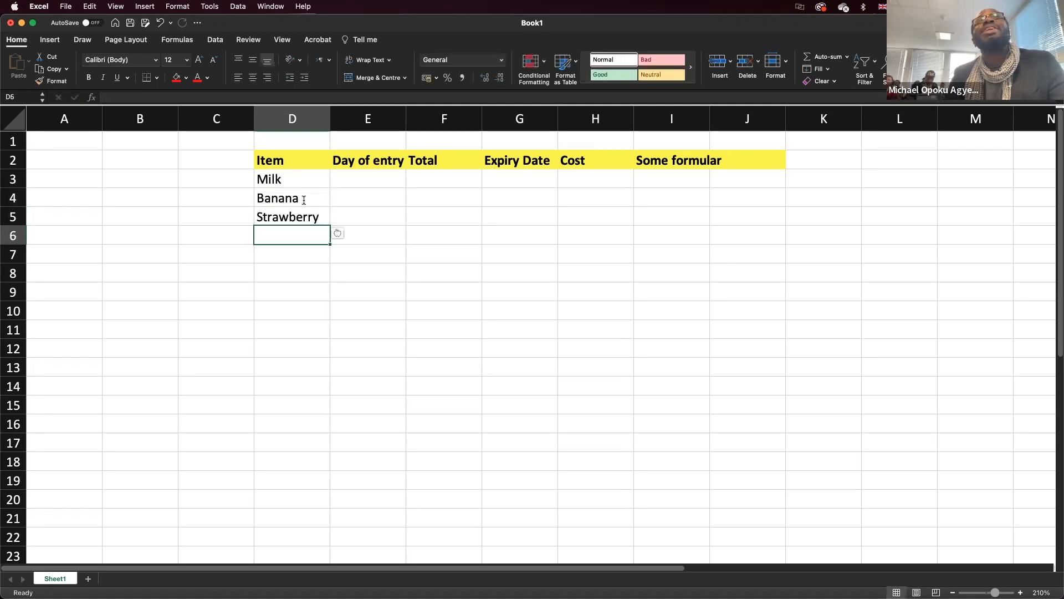
Step: Try to autofill the items in D3:D5 down to D8 and undo the fill
click(338, 235)
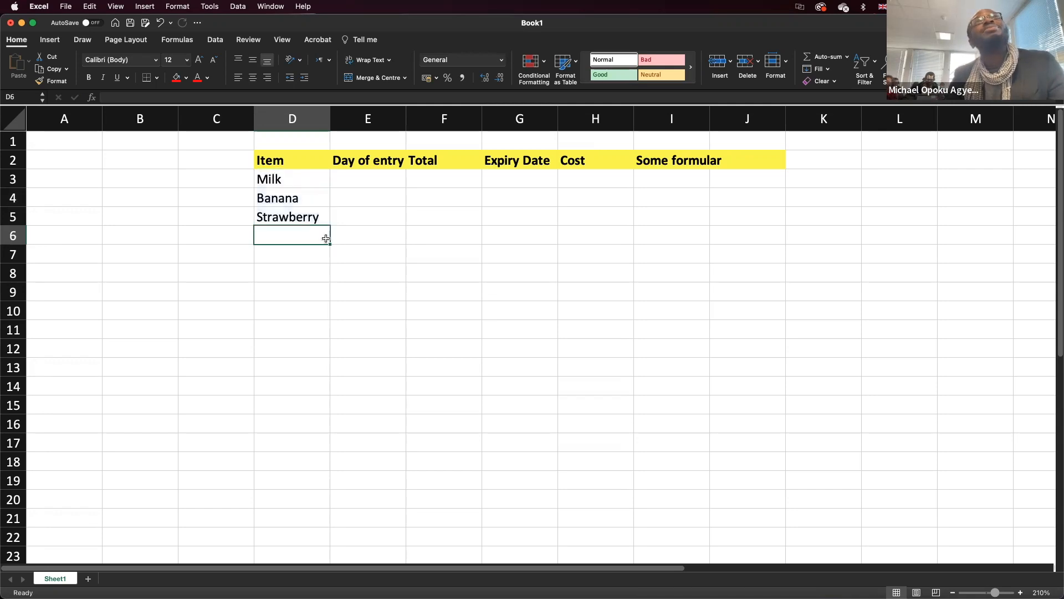
drag(315, 185, 316, 236)
click(317, 179)
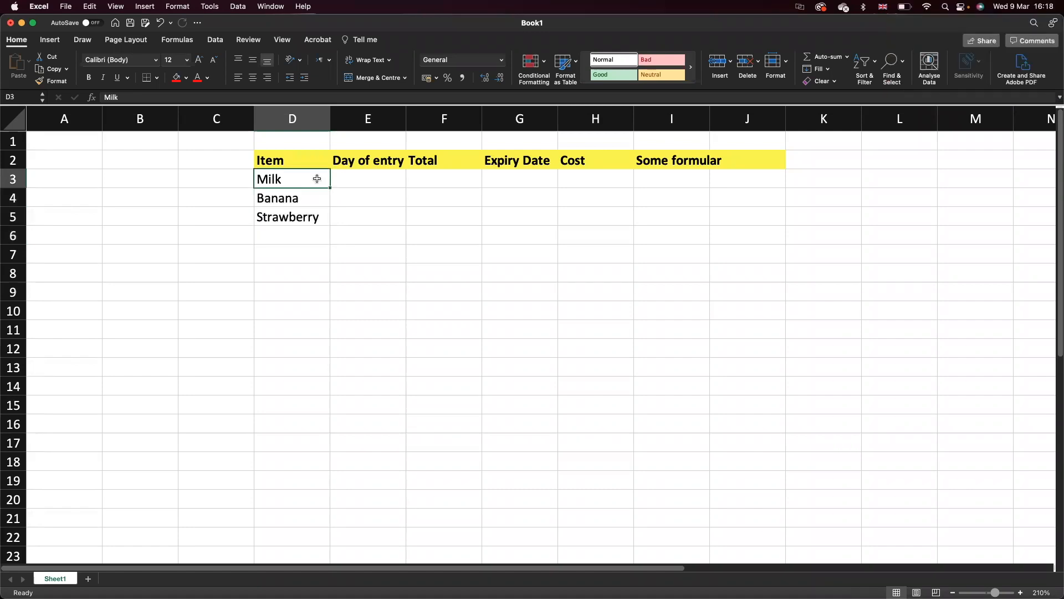
drag(317, 178, 332, 292)
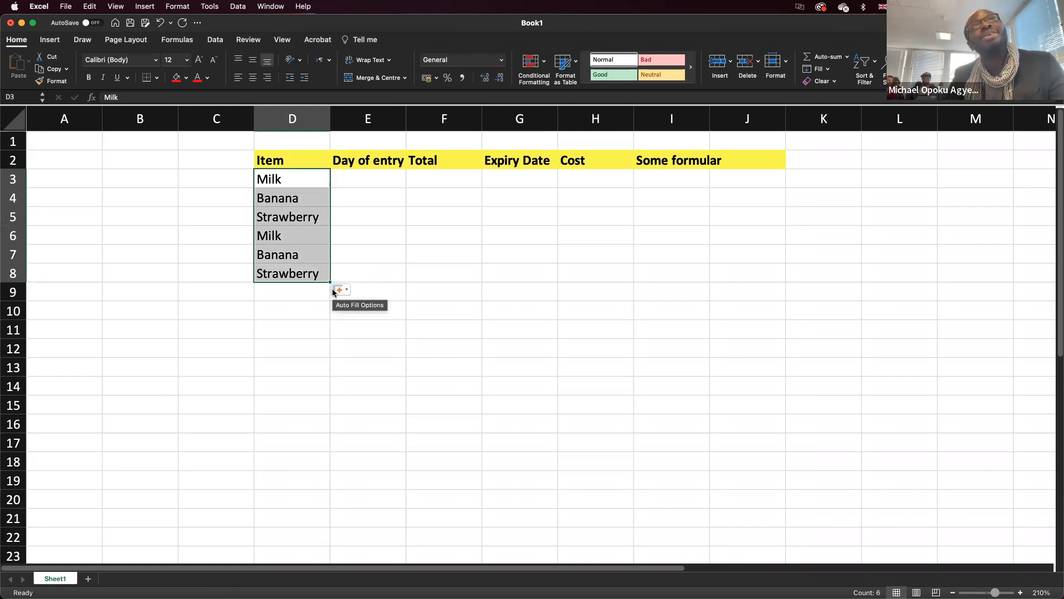
key(super+z)
click(308, 231)
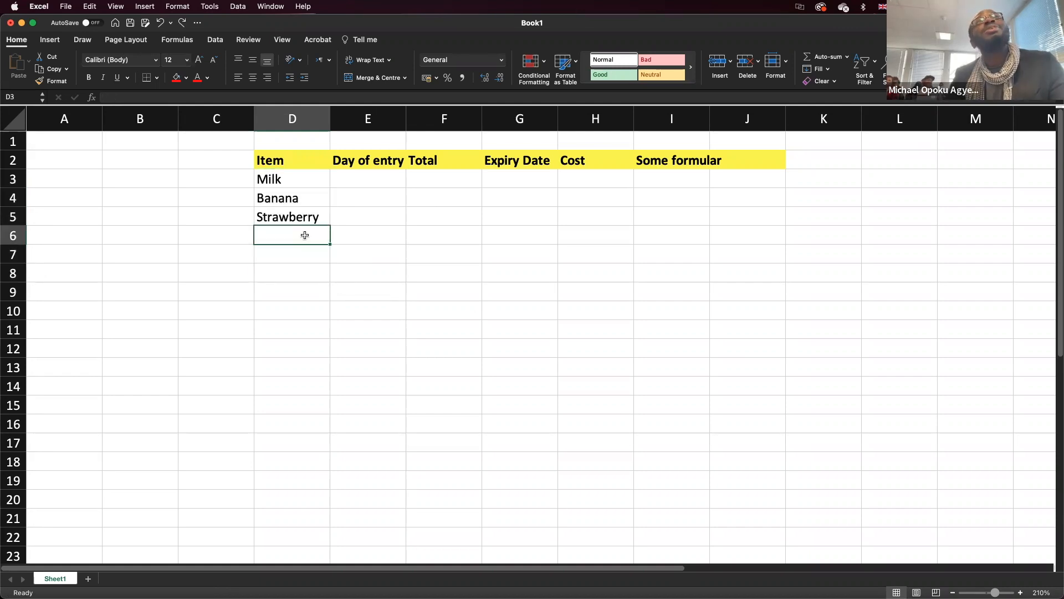
Step: Re-enter Strawberry in D5, convert the items in D3:D5 to linked data types and decline the guide
click(316, 220)
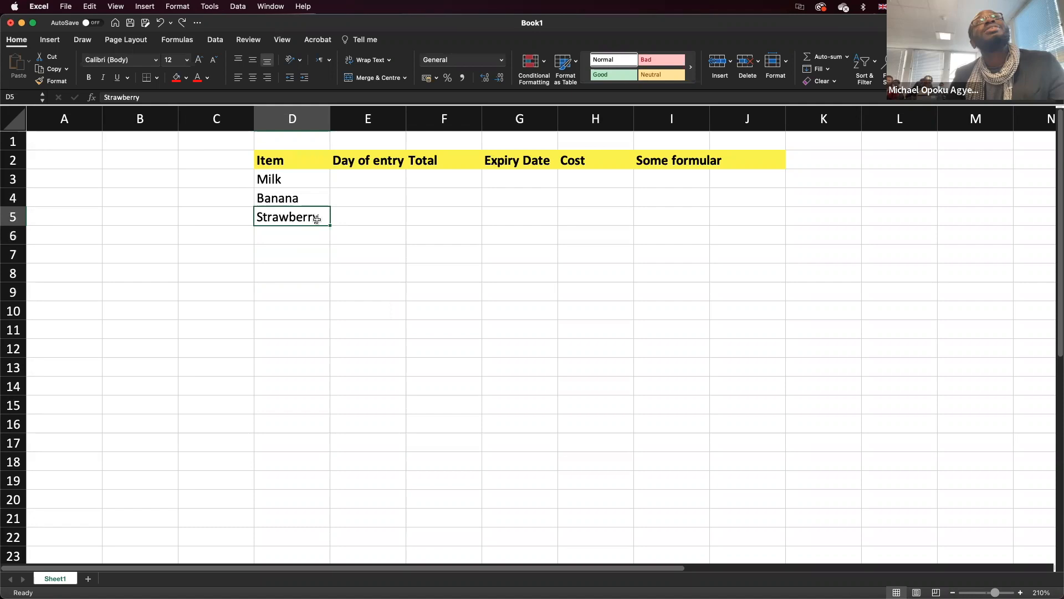
key(Return)
click(316, 219)
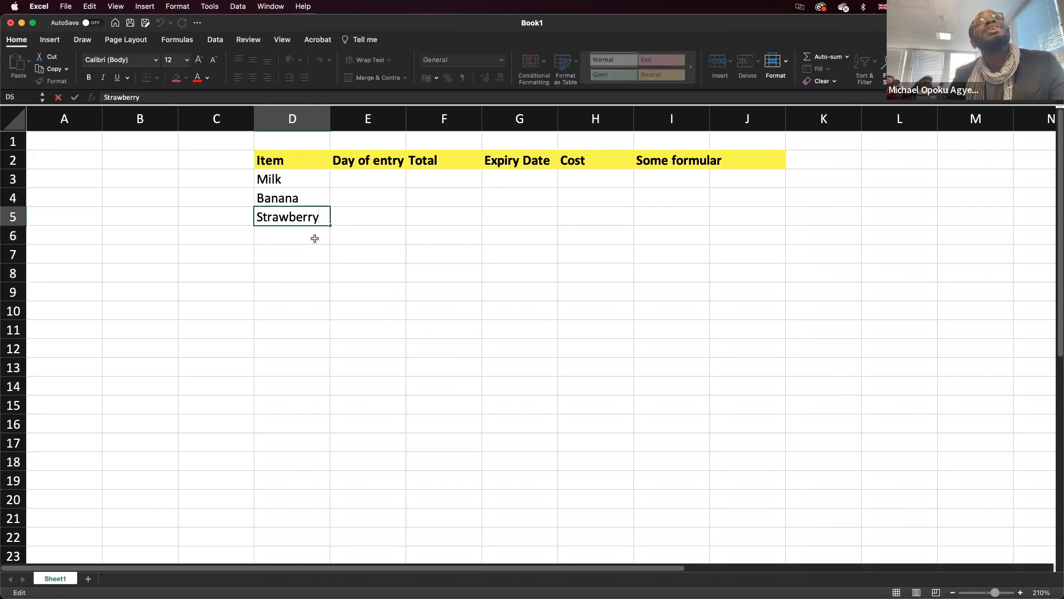
click(314, 236)
click(338, 234)
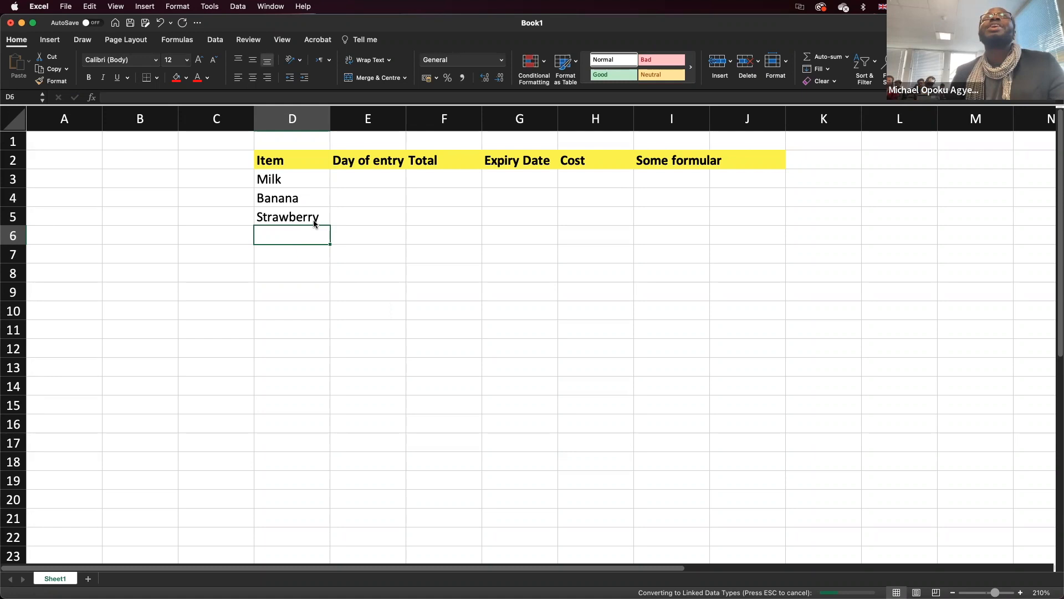
click(344, 261)
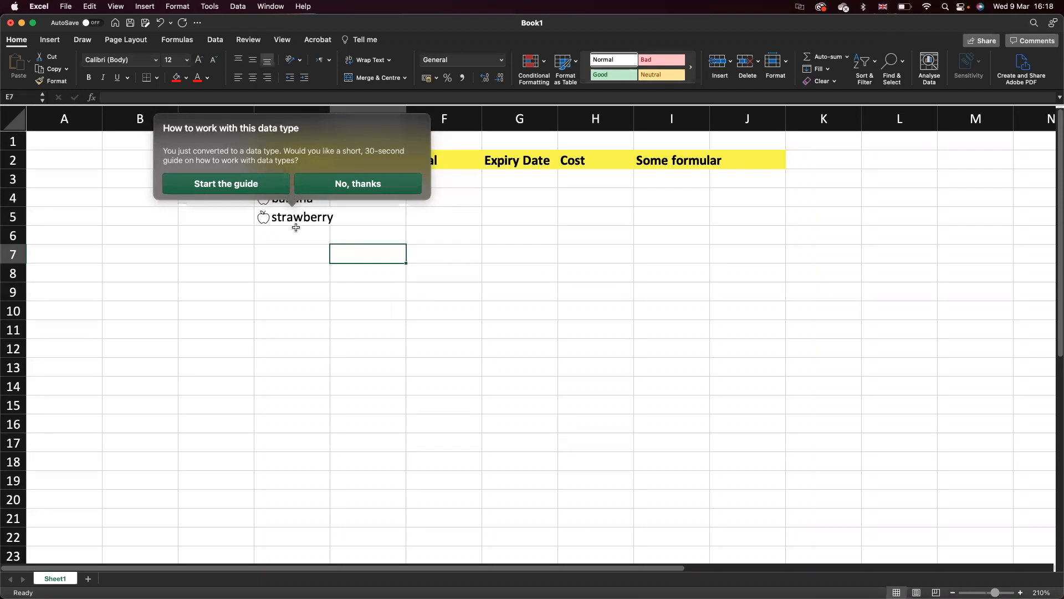
click(332, 192)
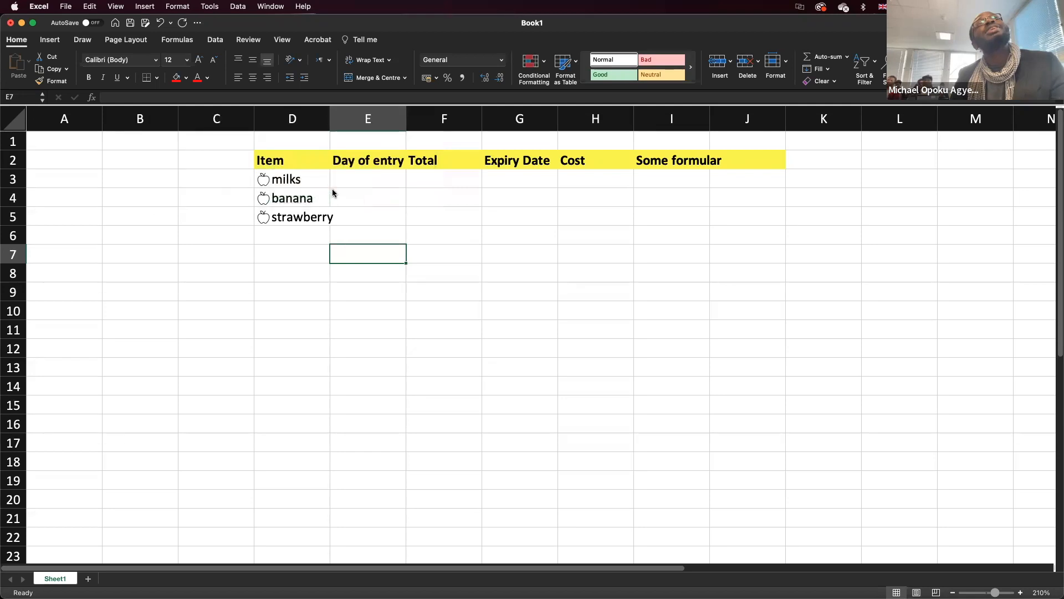
Step: Add Hat, Shoes, Chocolate, Drinks, Eggs and Bread to the Item column in D6:D11
click(267, 204)
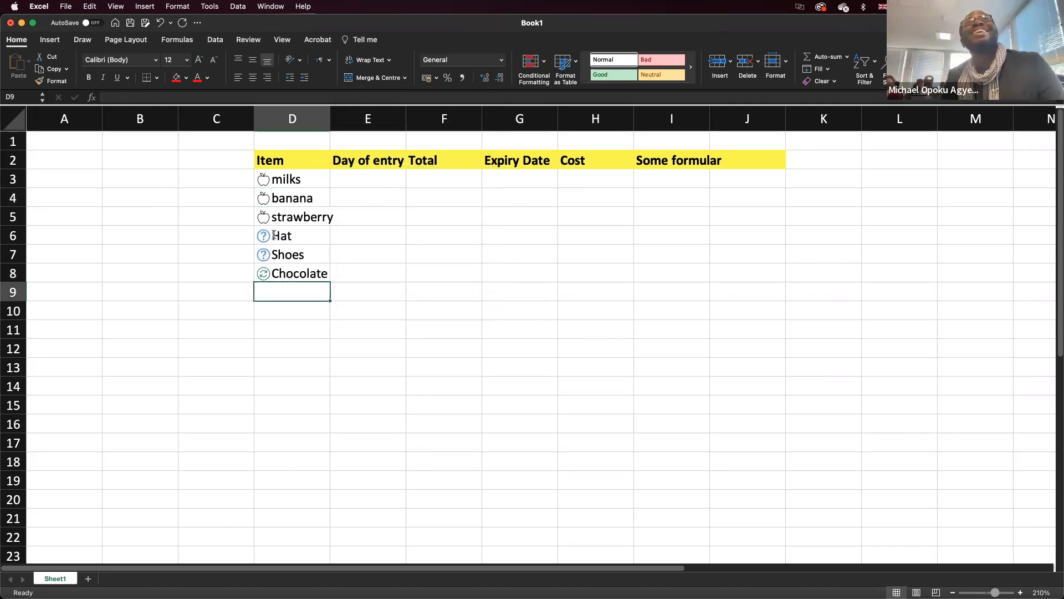
text(Drinks)
key(Return)
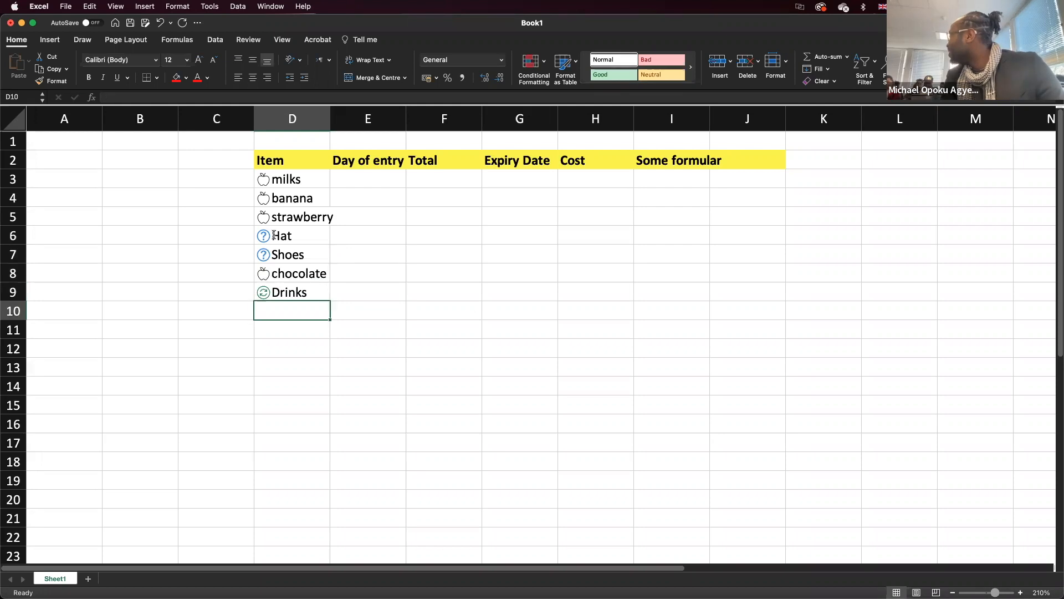
text(Egges)
key(Left)
key(BackSpace)
key(Return)
text(Bread)
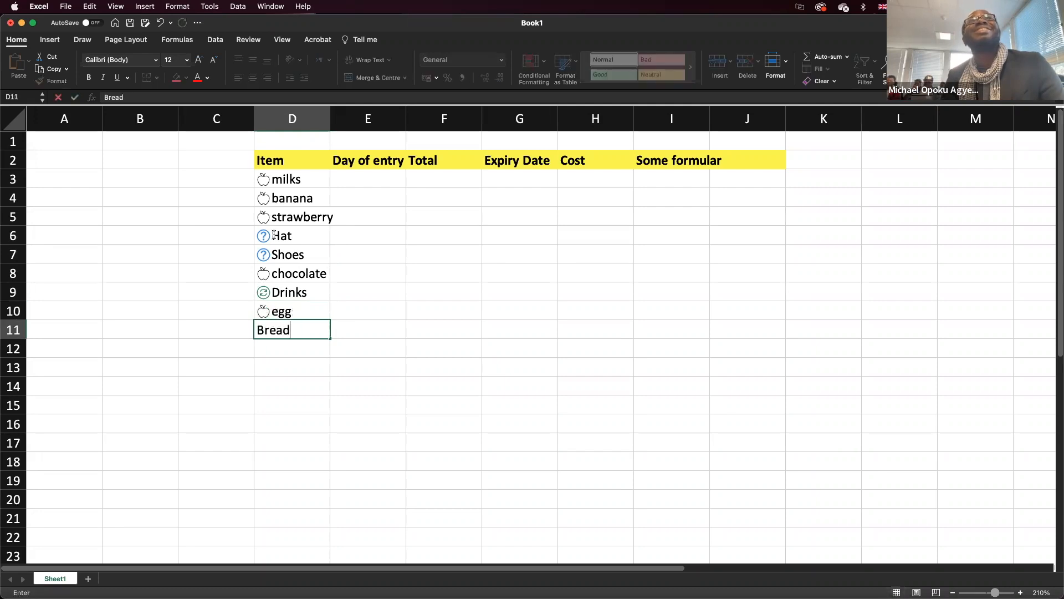
key(Return)
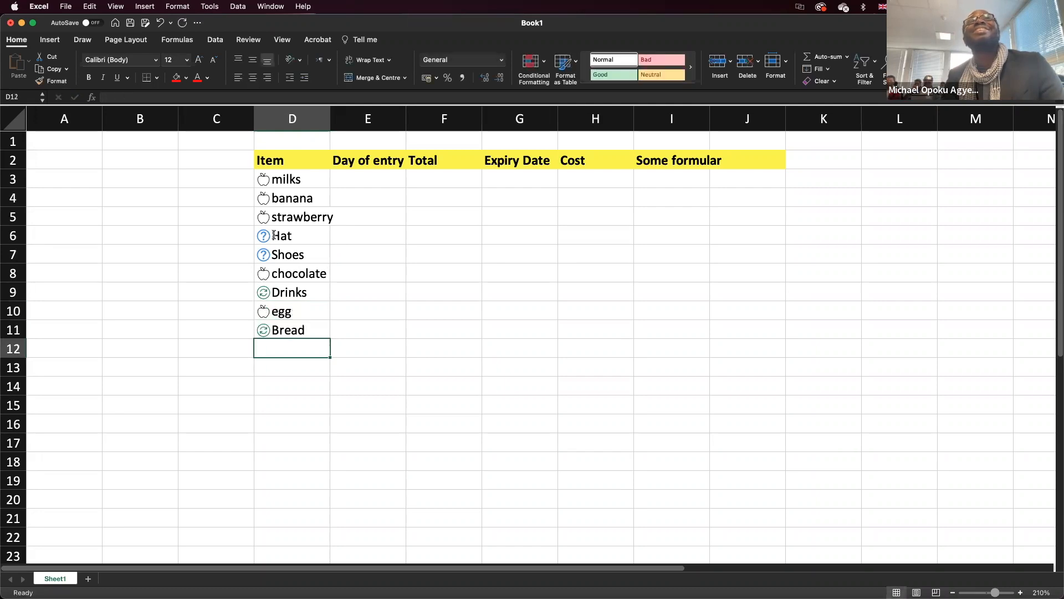
text(Hair)
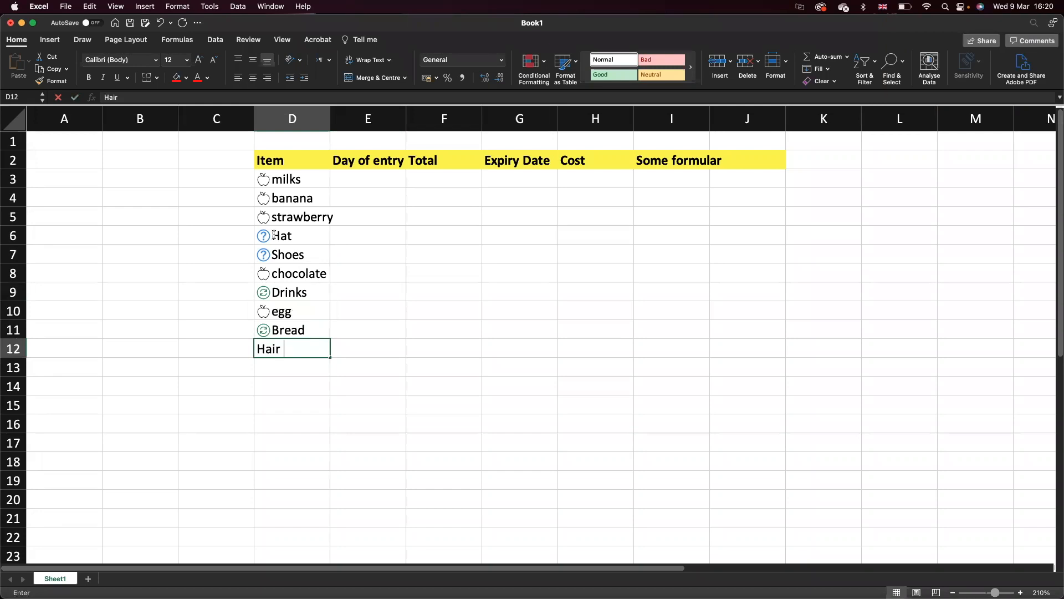
key(BackSpace)
key(BackSpace)
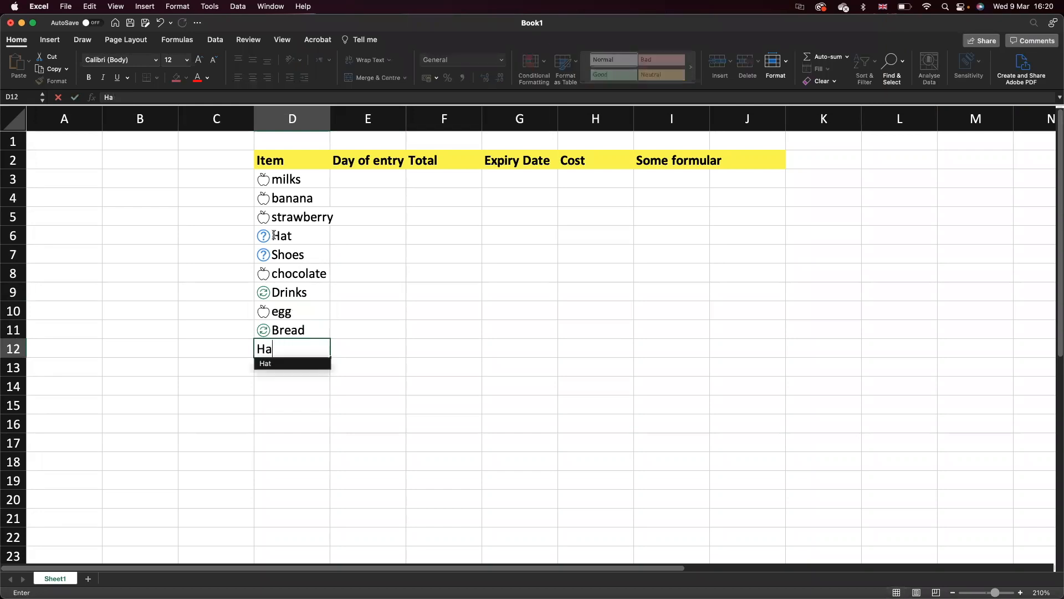
key(BackSpace)
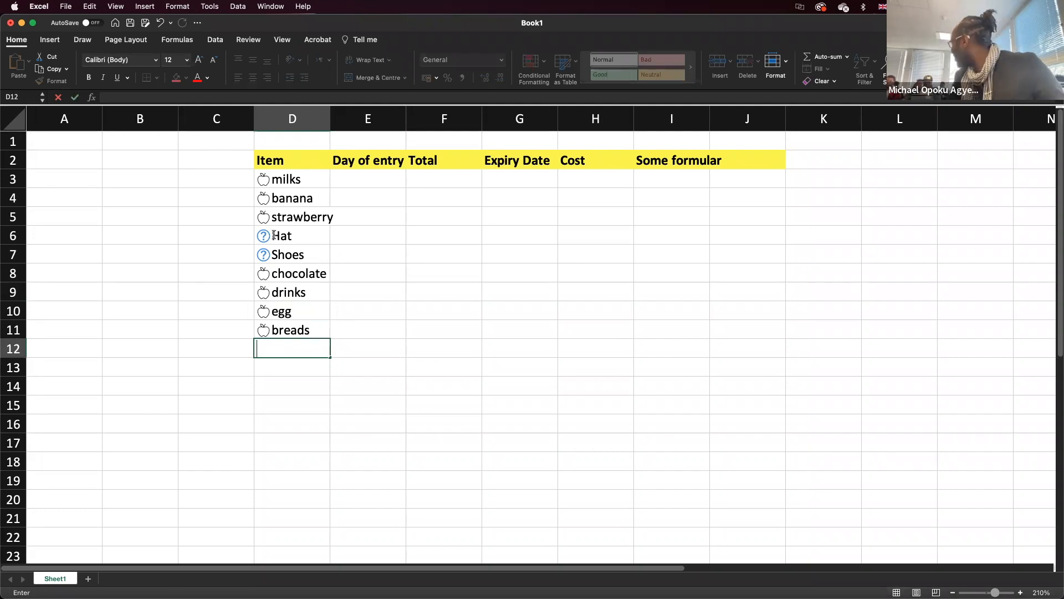
text(Wig)
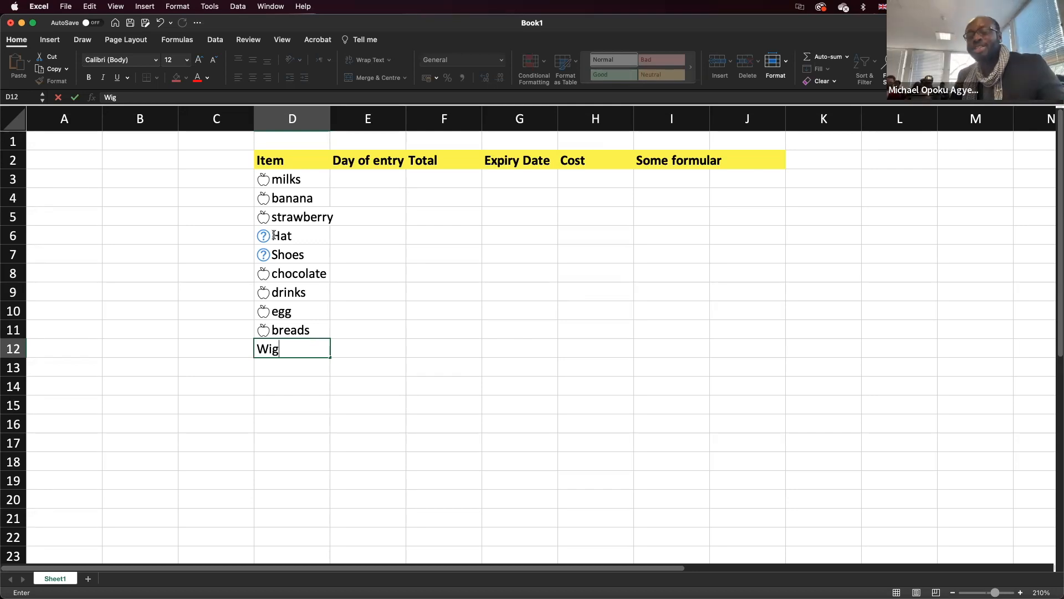
key(BackSpace)
key(BackSpace)
key(BackSpace)
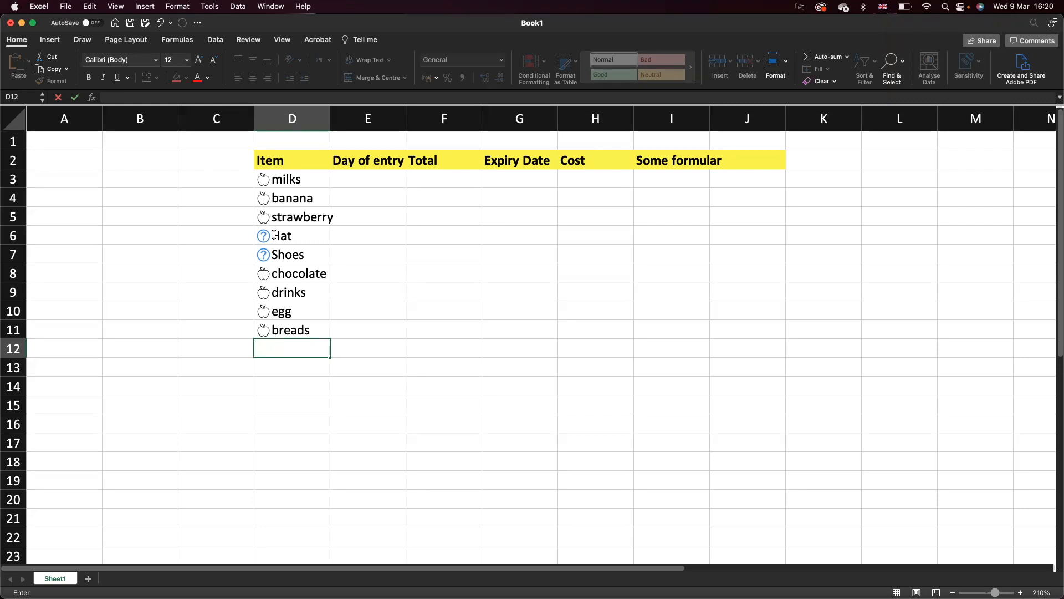
Step: Enter Monday in E3 of the Day of entry column and autofill the weekdays down to E11
key(Up)
key(Up)
key(Up)
key(Up)
key(Up)
key(Up)
key(Up)
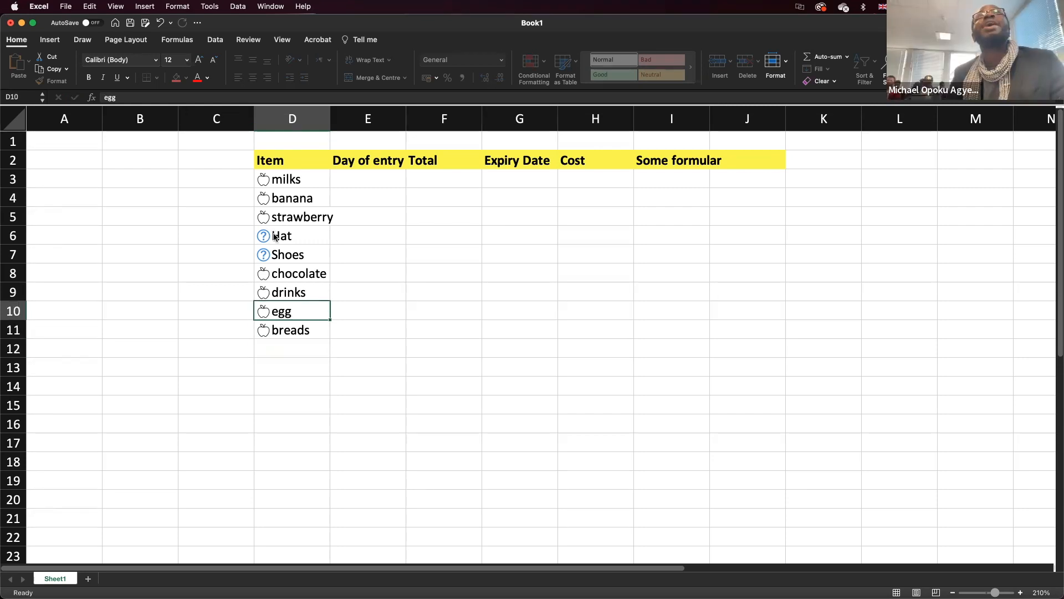
key(Up)
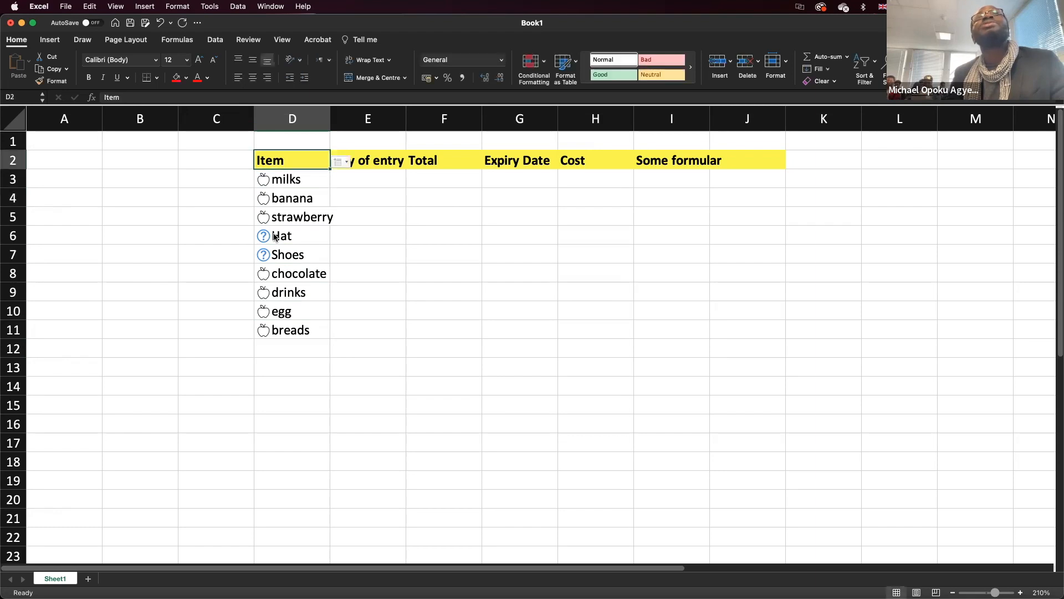
key(Right)
key(Down)
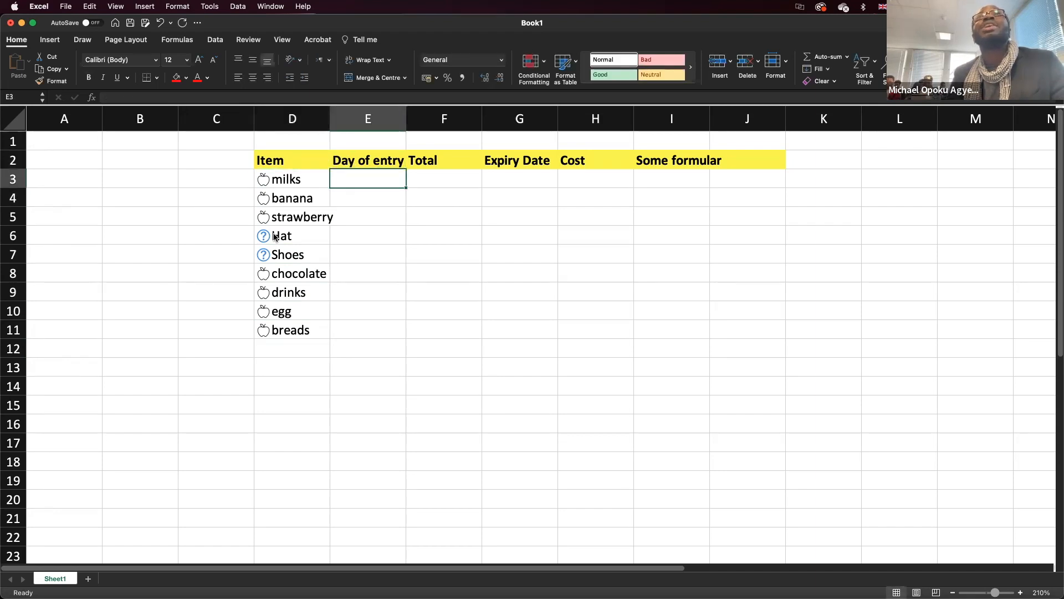
text(Mondy)
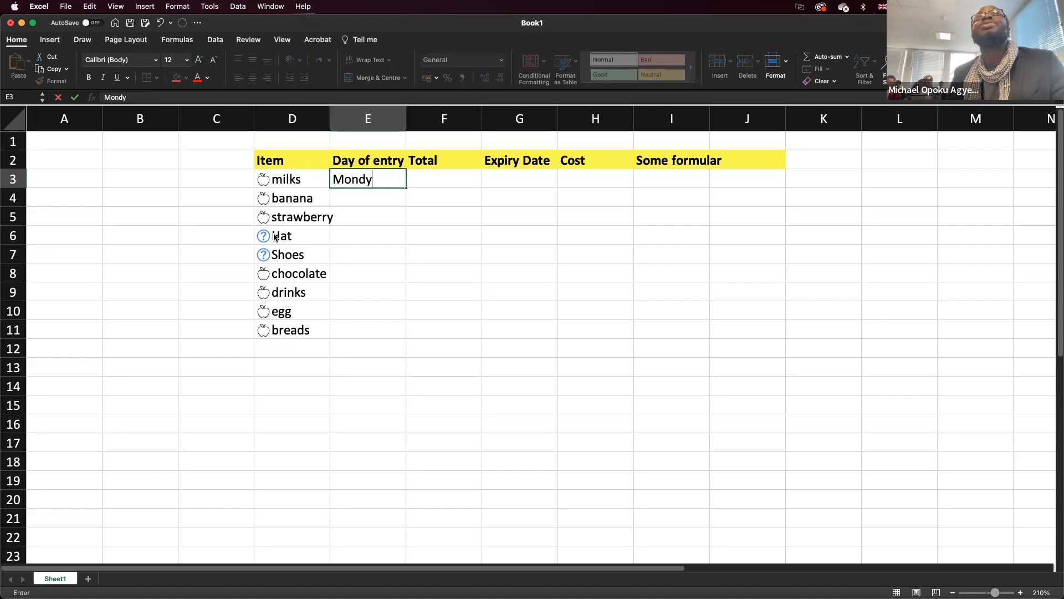
key(BackSpace)
text(ay)
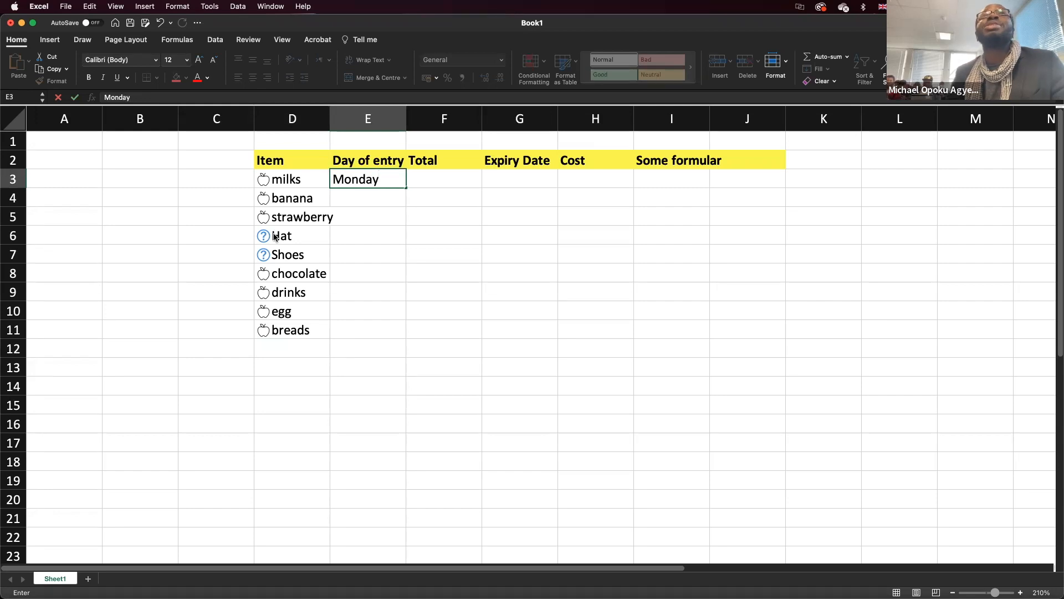
key(Return)
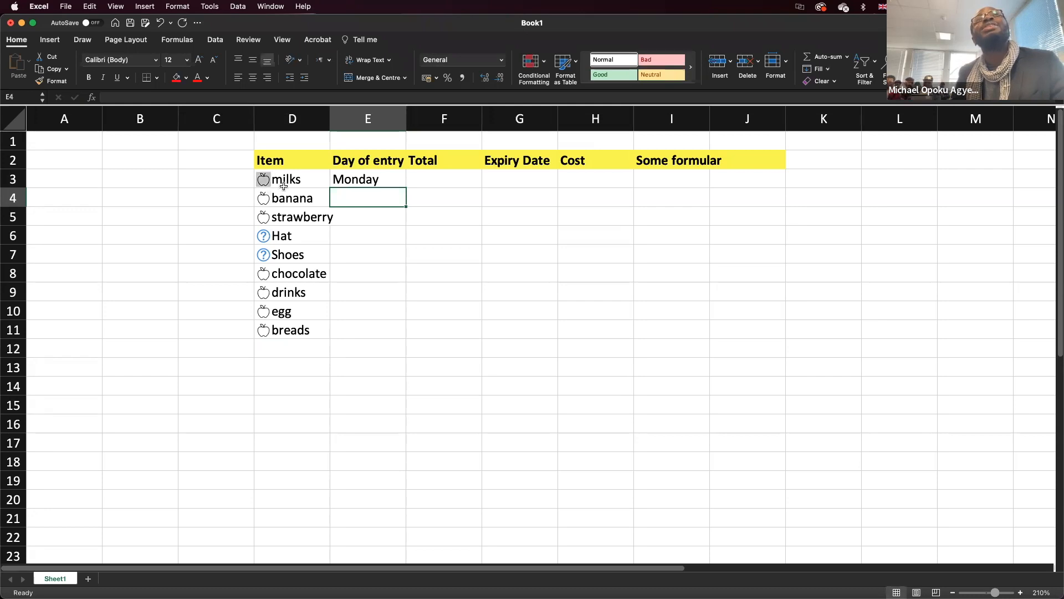
click(400, 182)
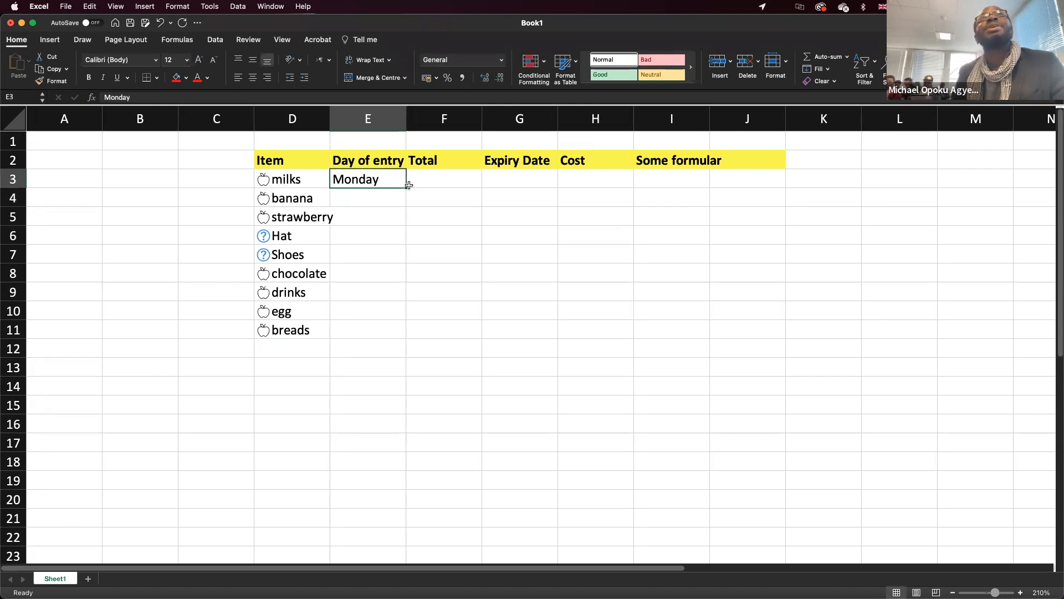
drag(405, 186, 400, 340)
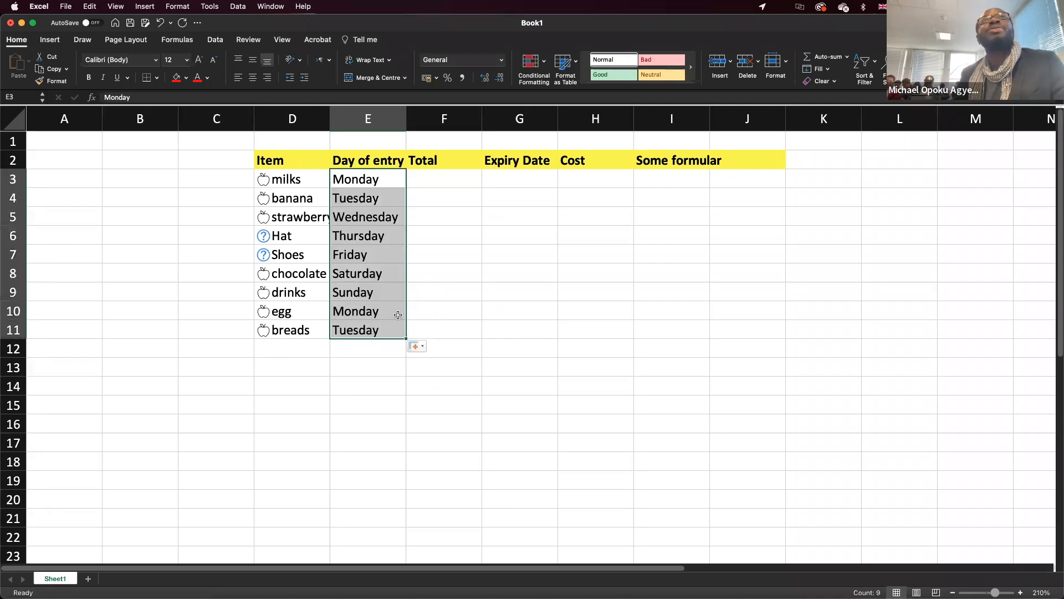
Step: Enter 5 in F3 and 10 in F4 of the Total column and autofill the series down to F11
click(449, 177)
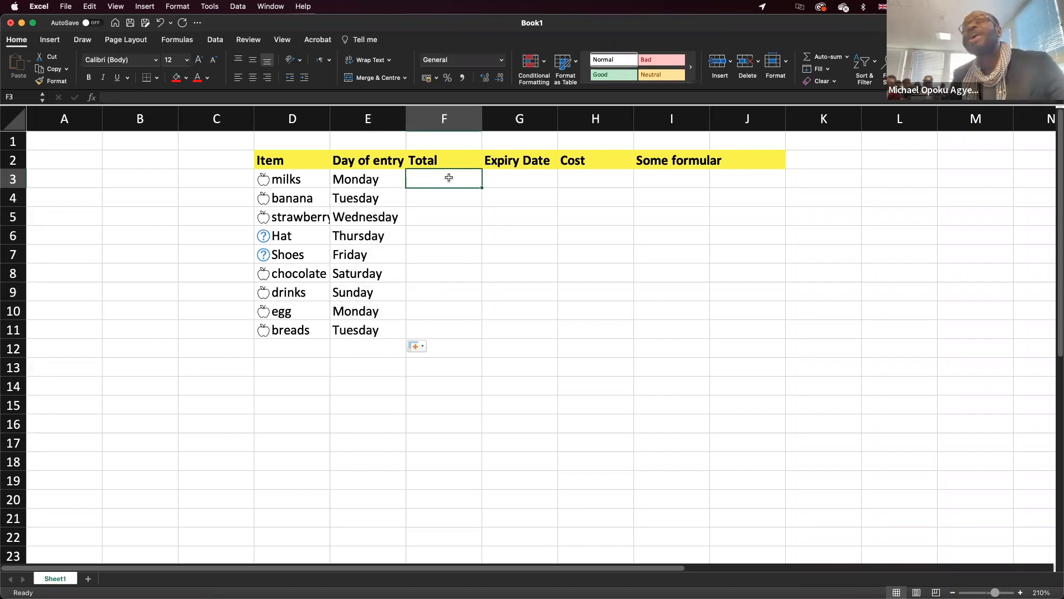
text(5)
key(Return)
text(10)
key(BackSpace)
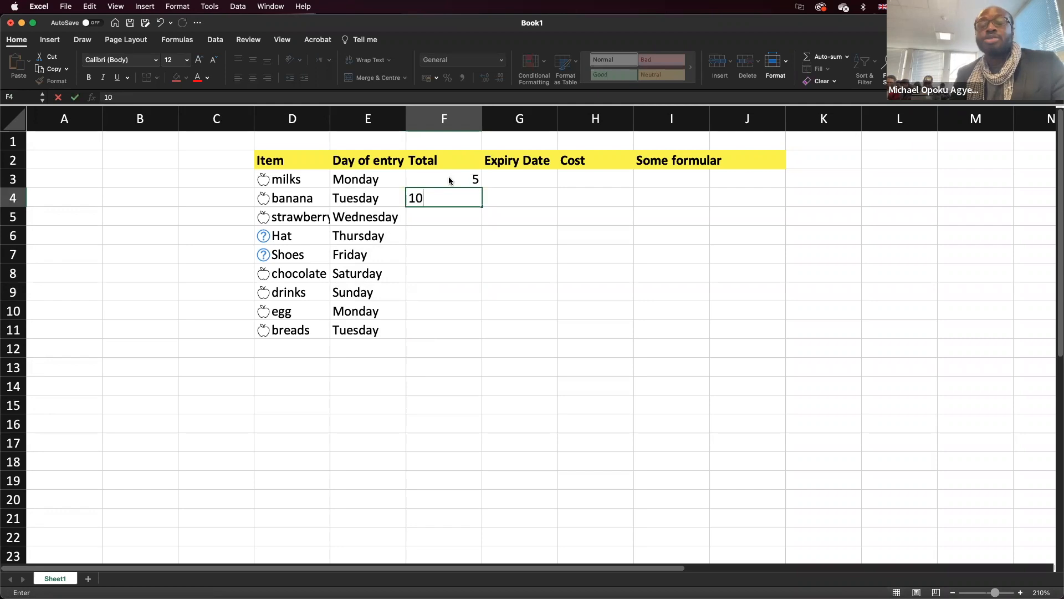
text(0)
key(Return)
drag(455, 178, 454, 198)
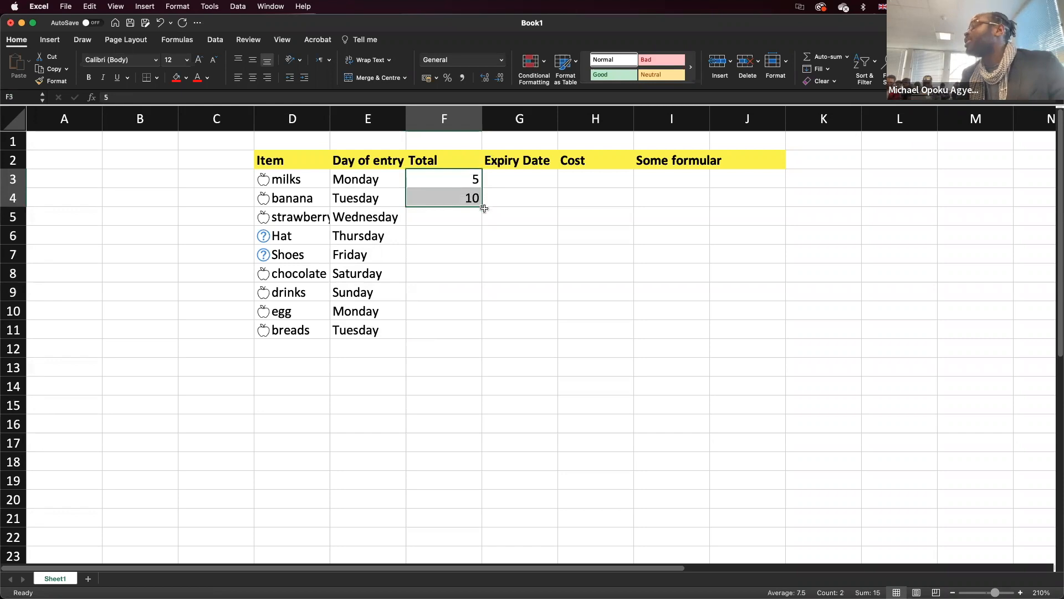
drag(484, 208, 469, 341)
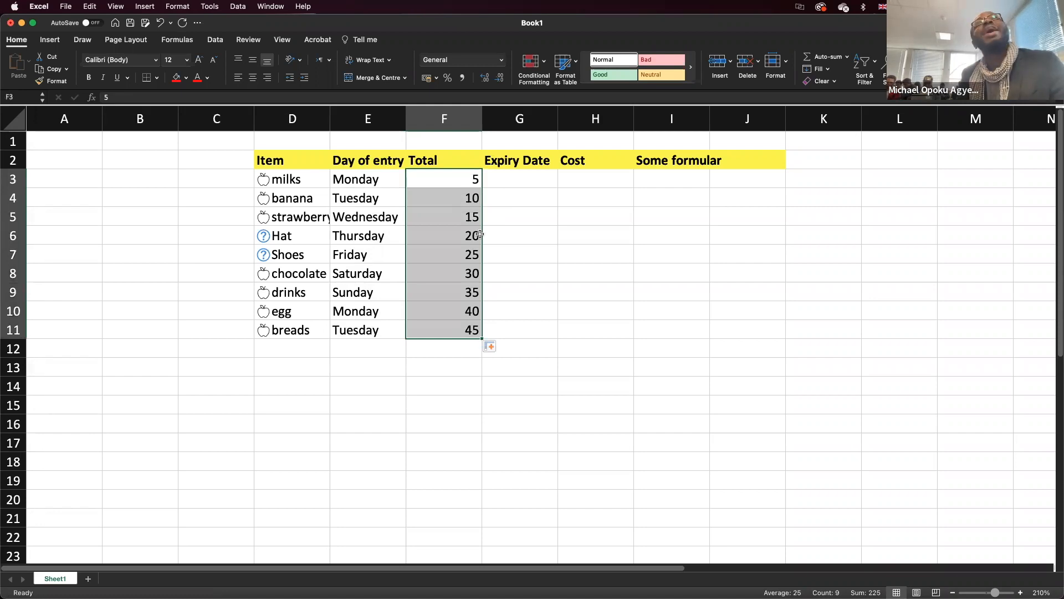
Step: Enter 02/01/2023 in G3 as the expiry date for milks
click(521, 187)
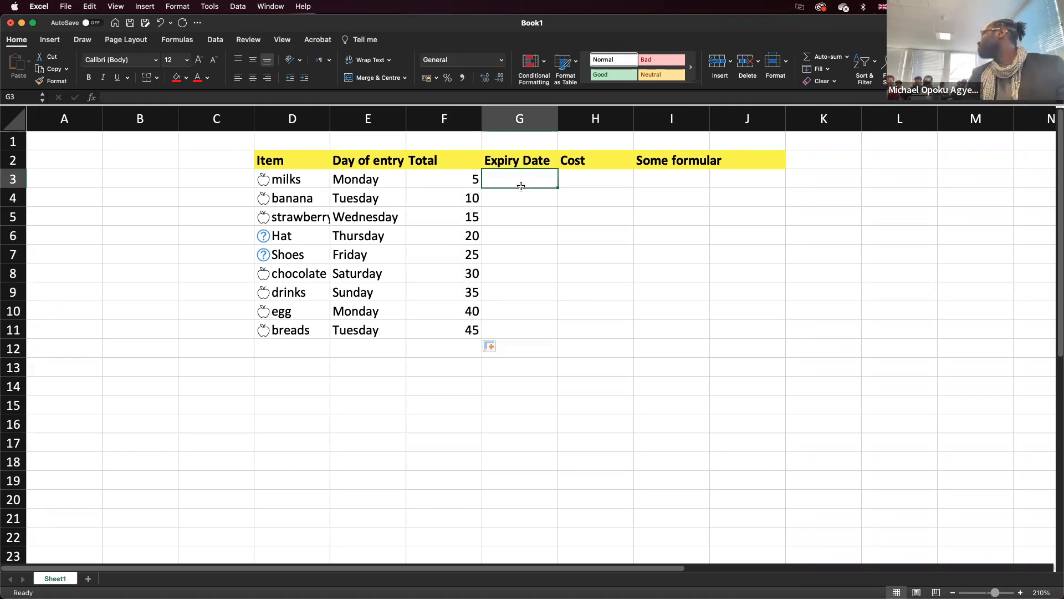
text(0)
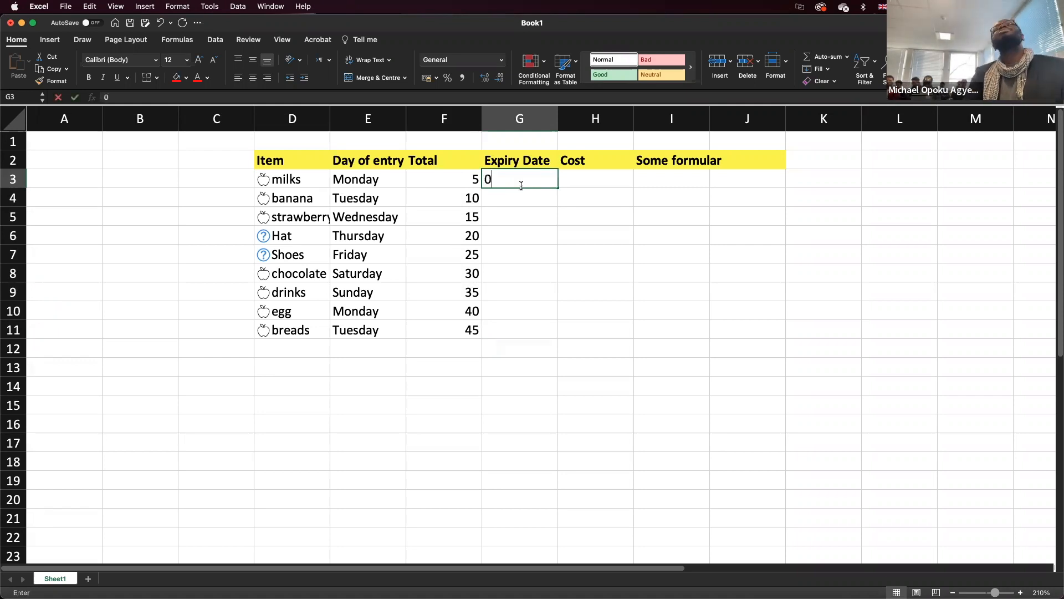
text(2/)
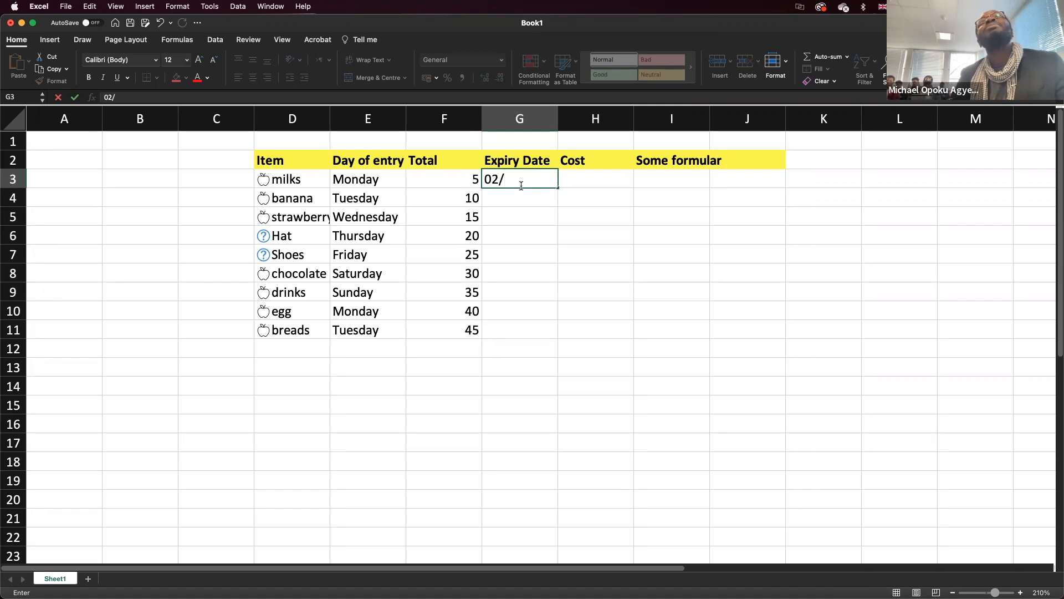
text(01/202)
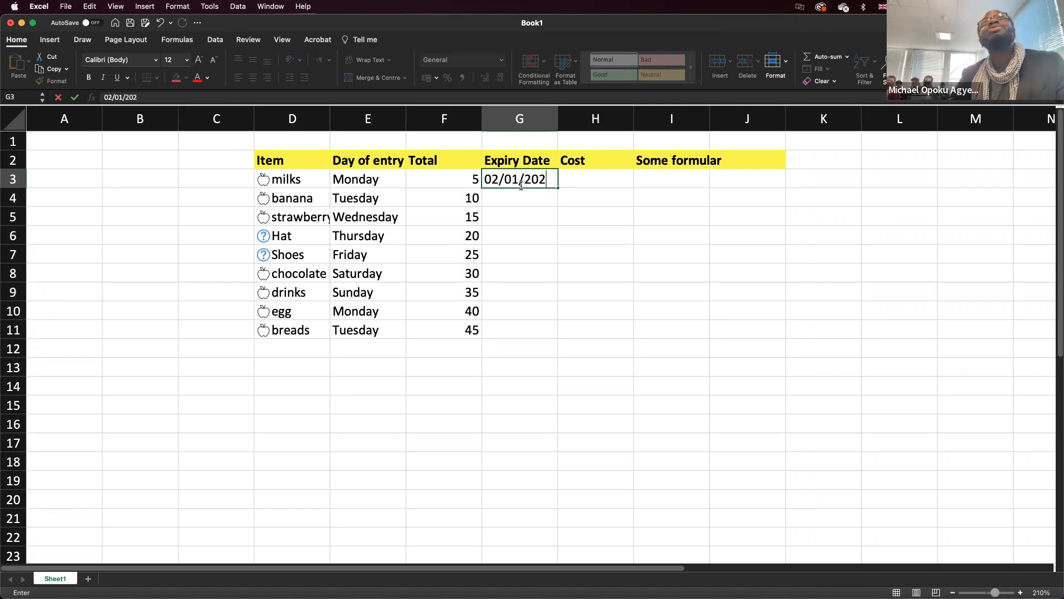
text(3)
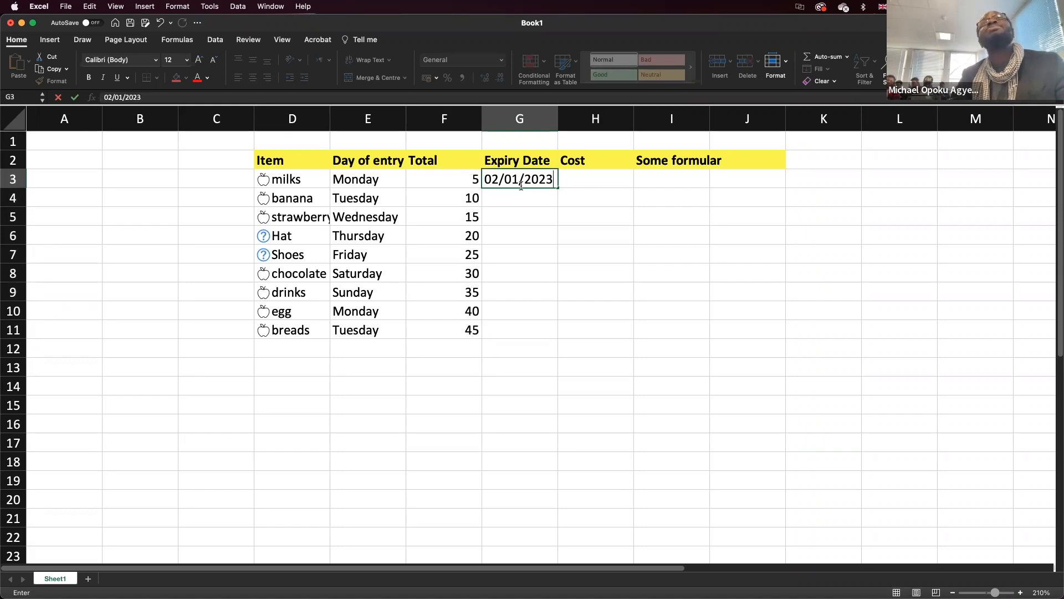
key(Return)
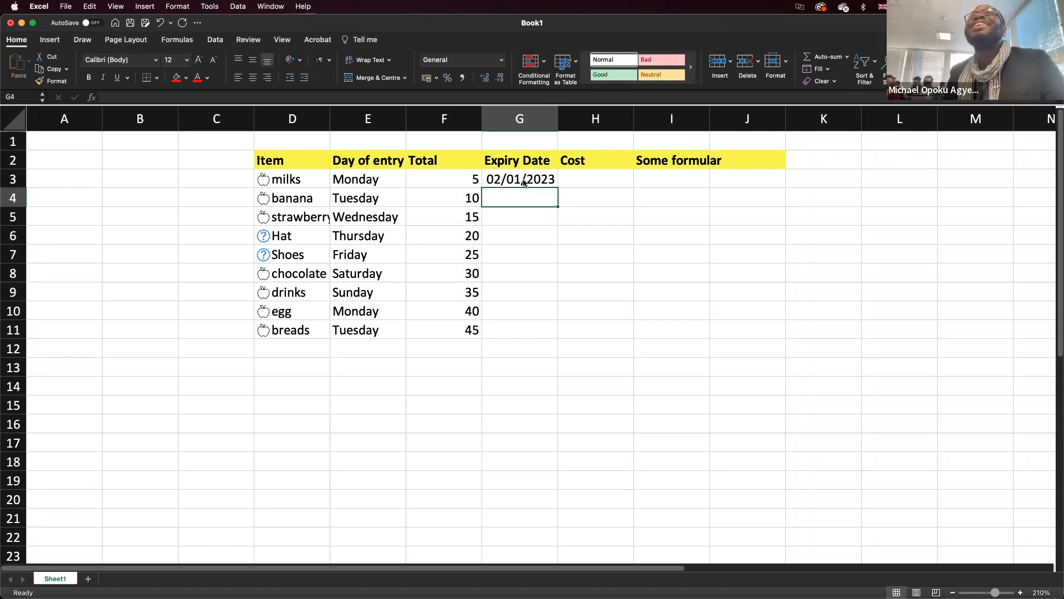
Step: Enter 04/06/2028 in G4 as the expiry date for banana
click(524, 179)
click(501, 195)
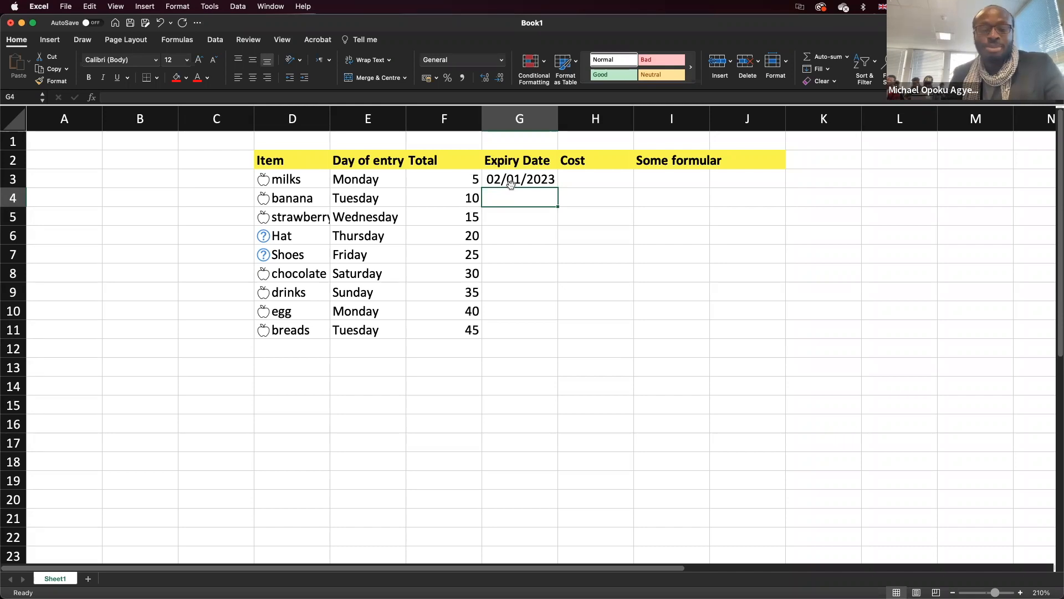
text(04/)
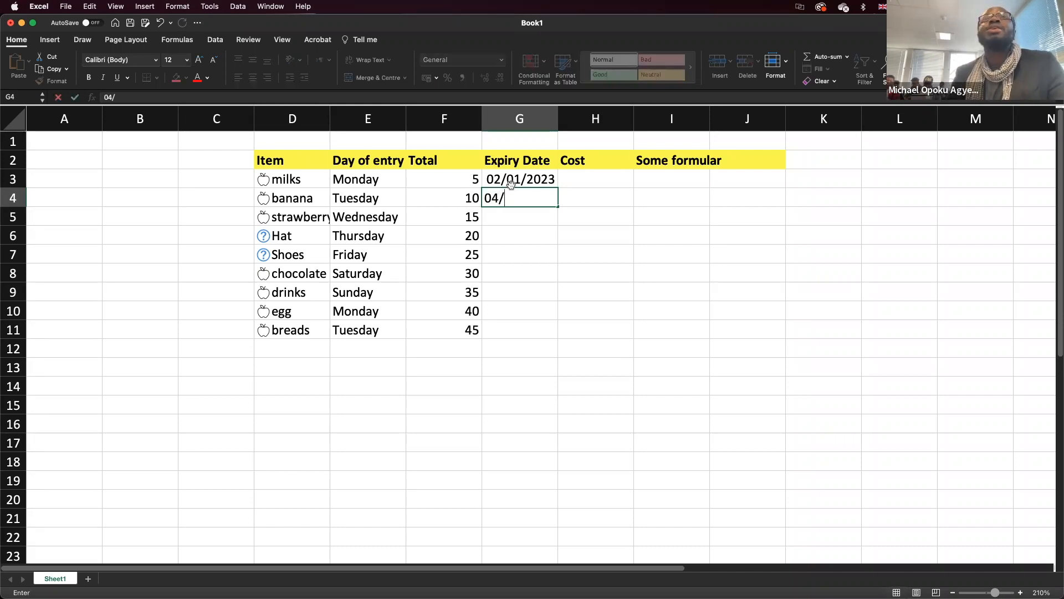
text(06/w)
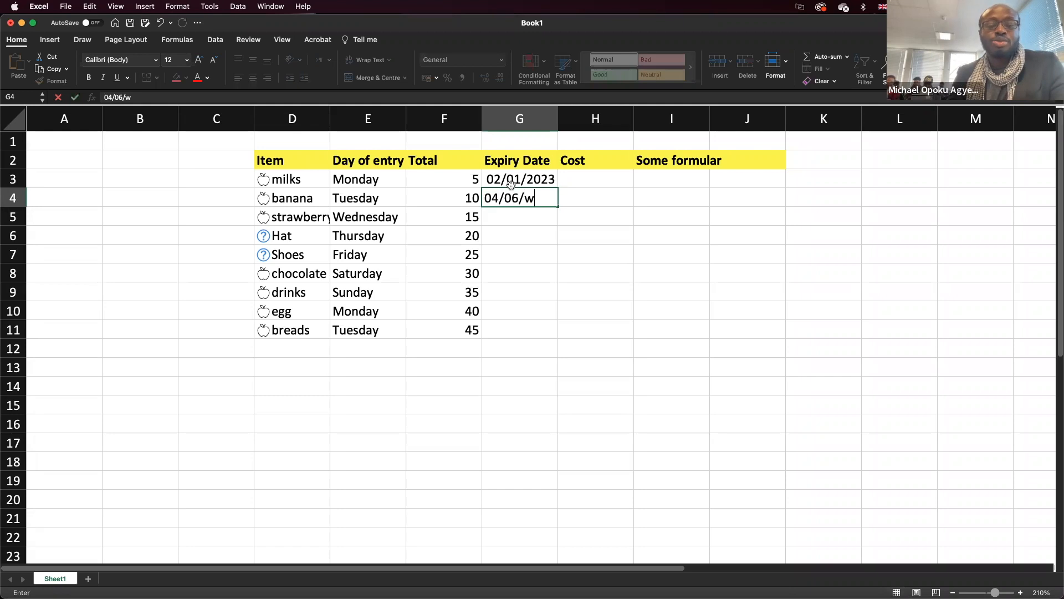
key(BackSpace)
text(20)
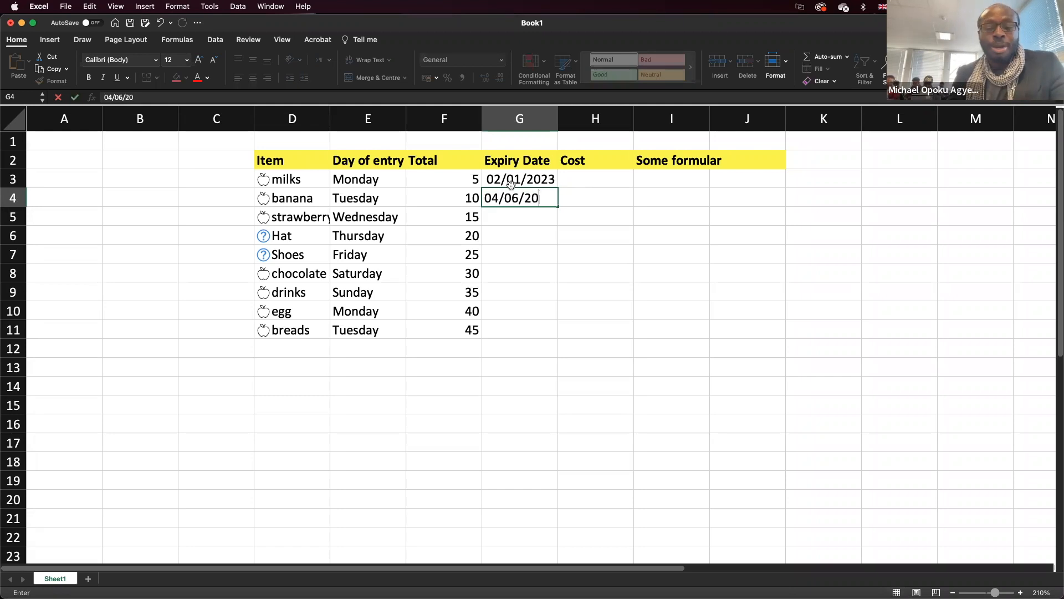
text(28)
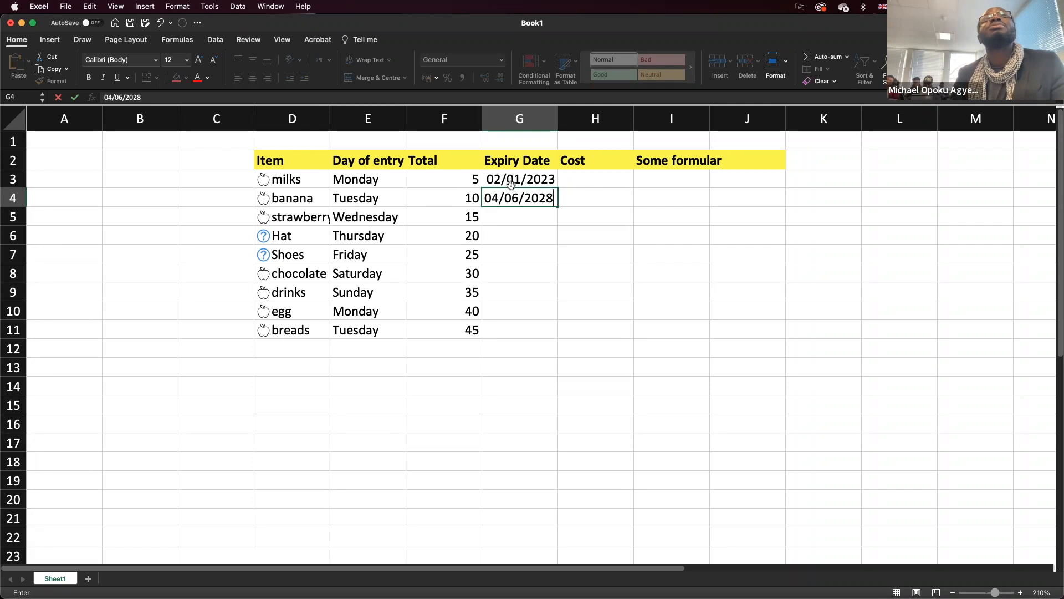
key(Return)
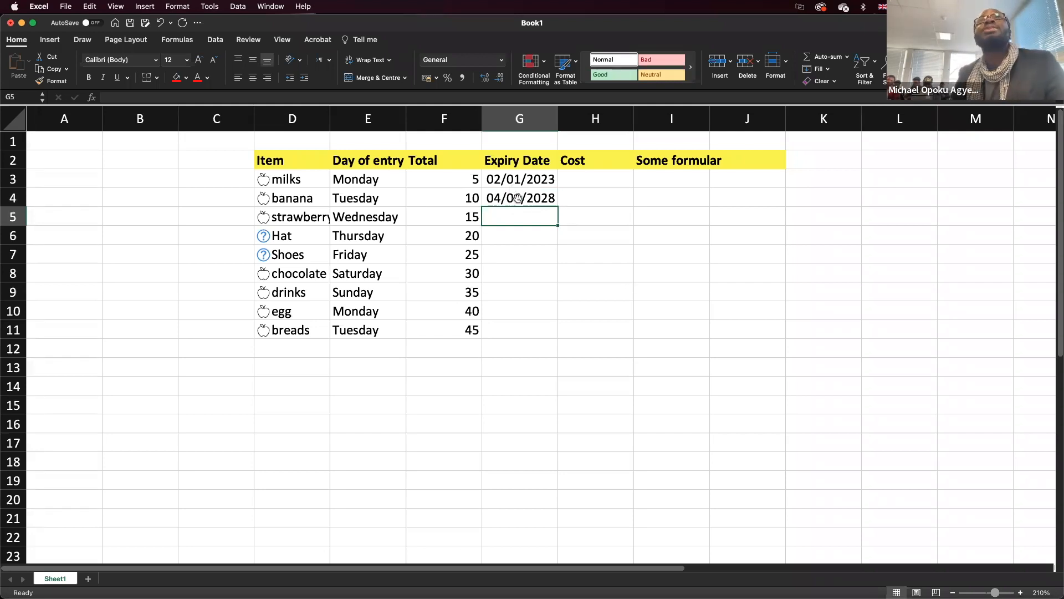
Step: Enter 02/01/2022 in G5 as the expiry date for strawberry
text(03)
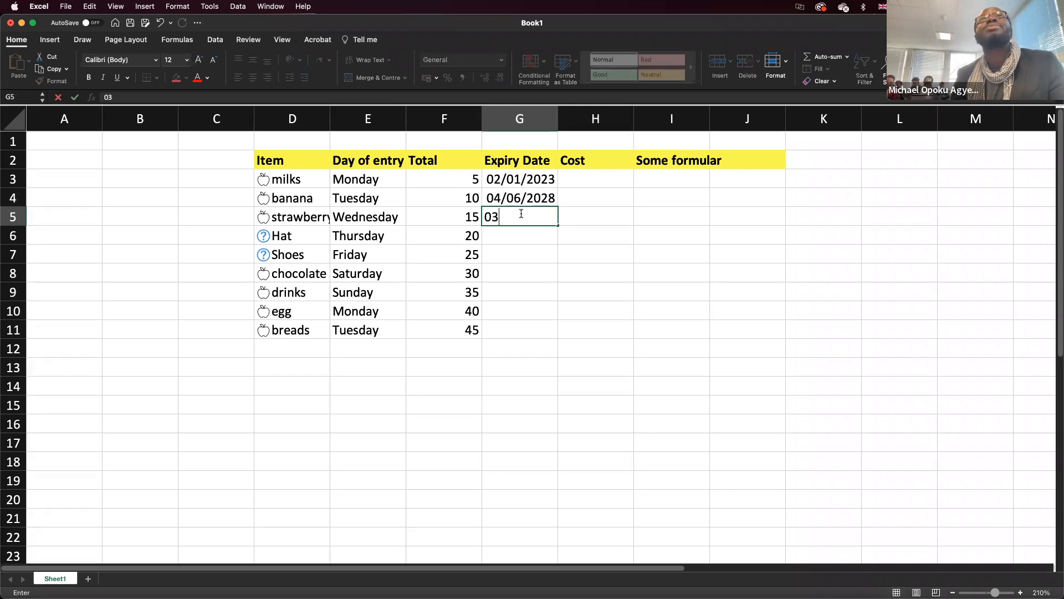
key(Return)
click(521, 213)
text(02/)
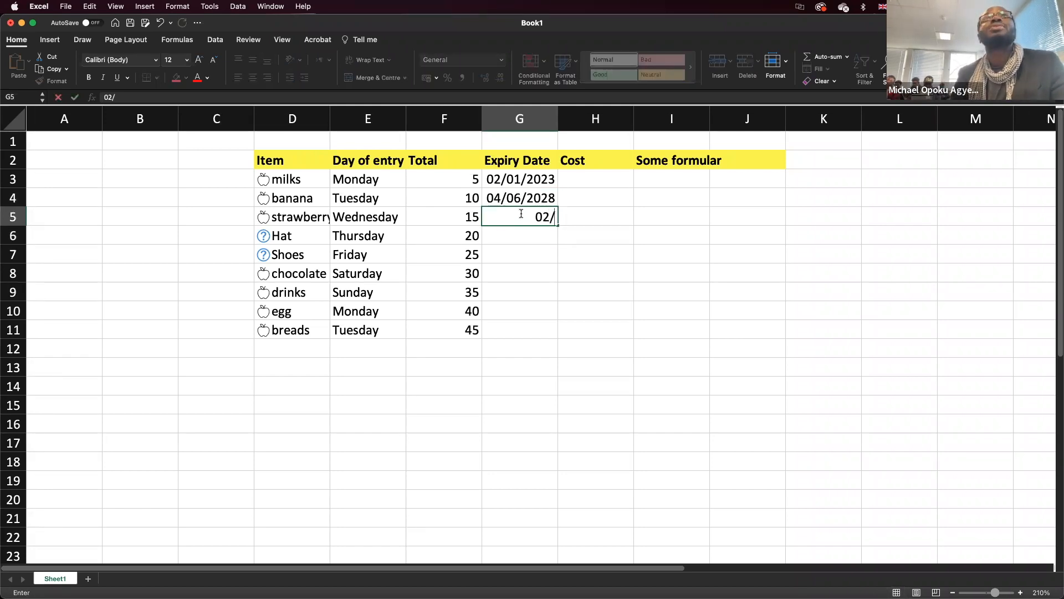
text(01/)
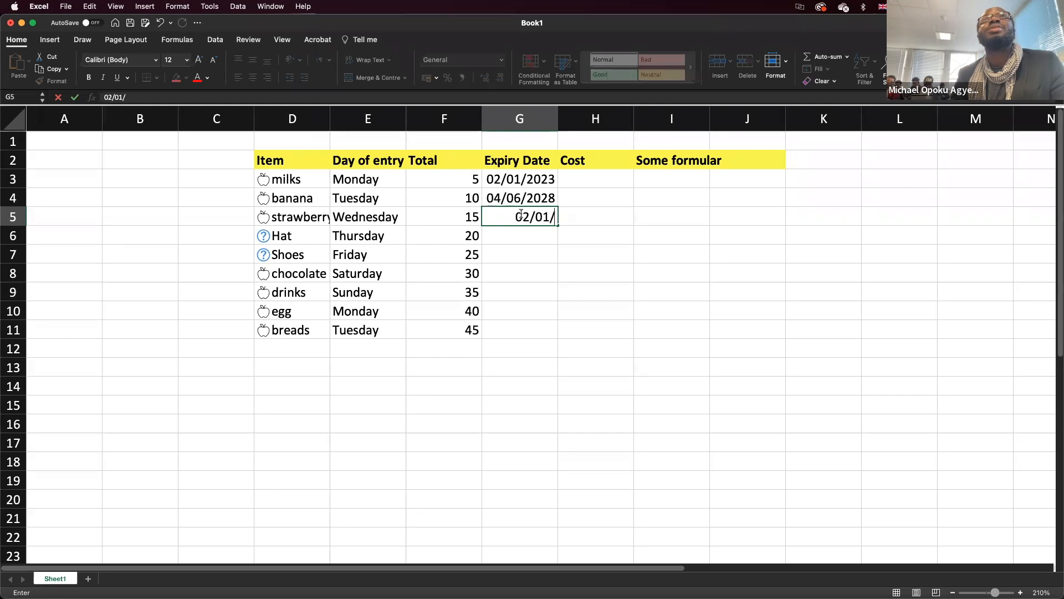
text(2022)
key(Return)
click(532, 213)
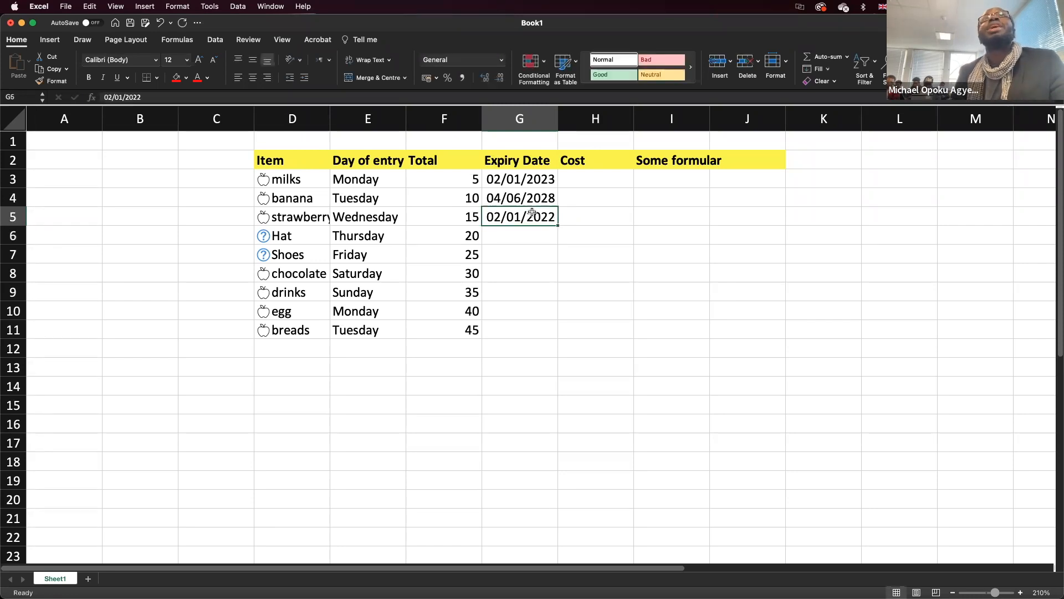
Step: Change the month of the strawberry expiry date in G5 so it reads 02/06/2022
double_click(549, 216)
click(517, 215)
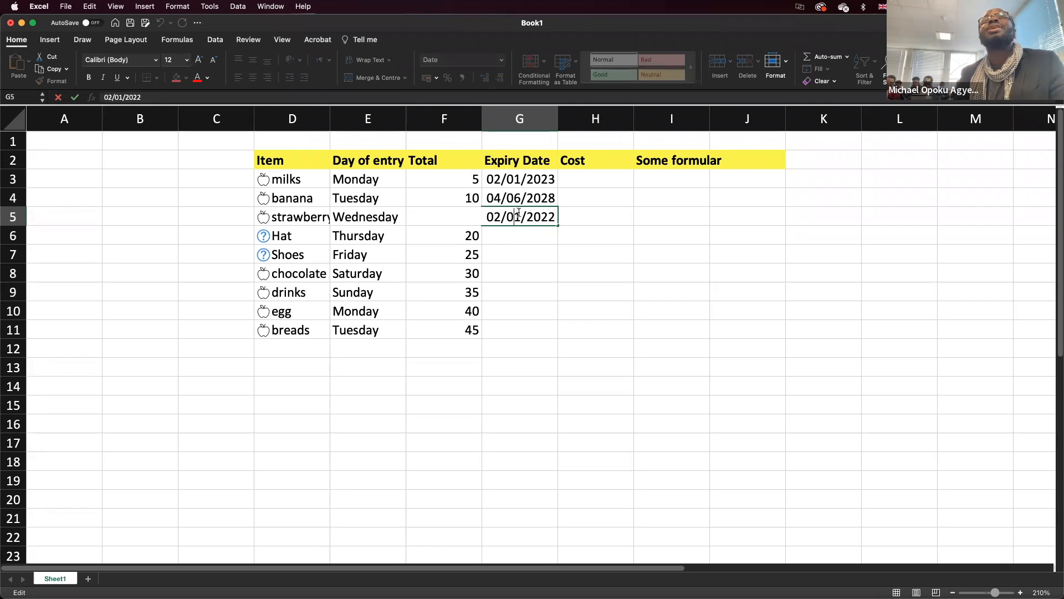
key(Delete)
text(6)
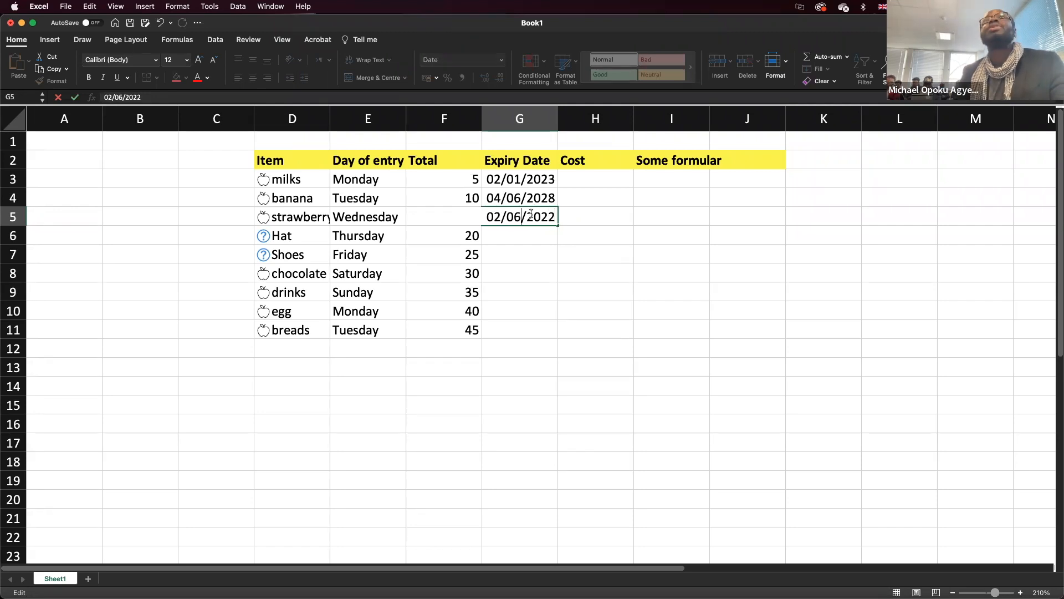
key(Return)
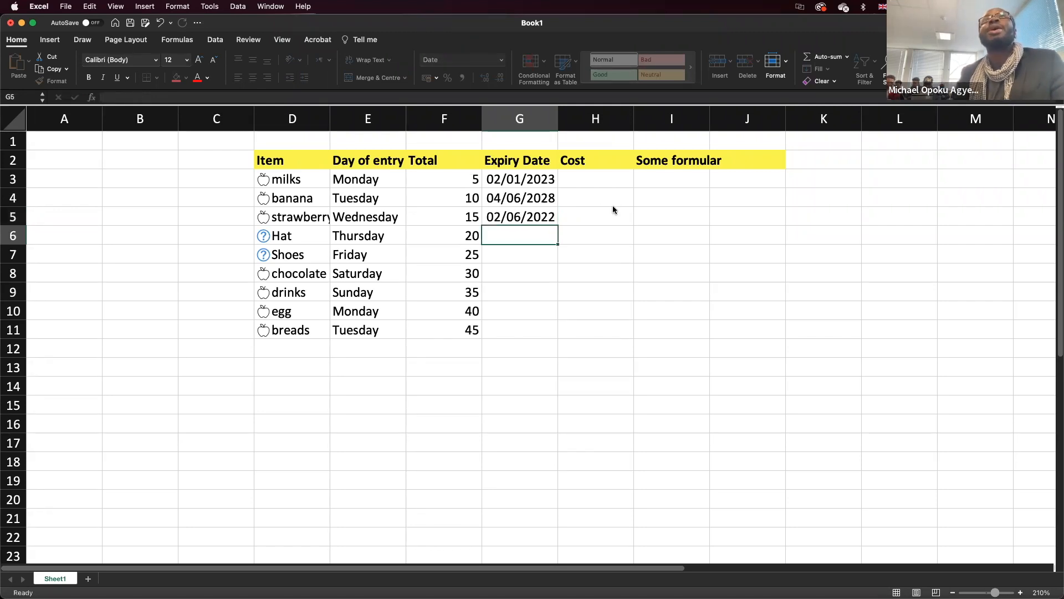
Step: Autofill consecutive expiry dates from G5 down to G11
click(547, 215)
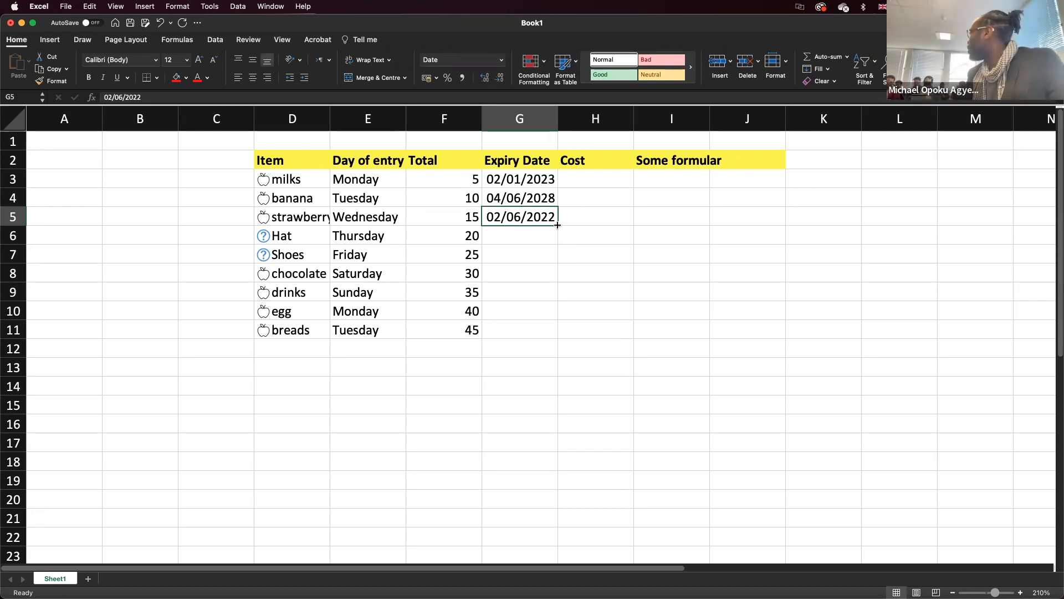
drag(501, 178, 543, 339)
click(517, 217)
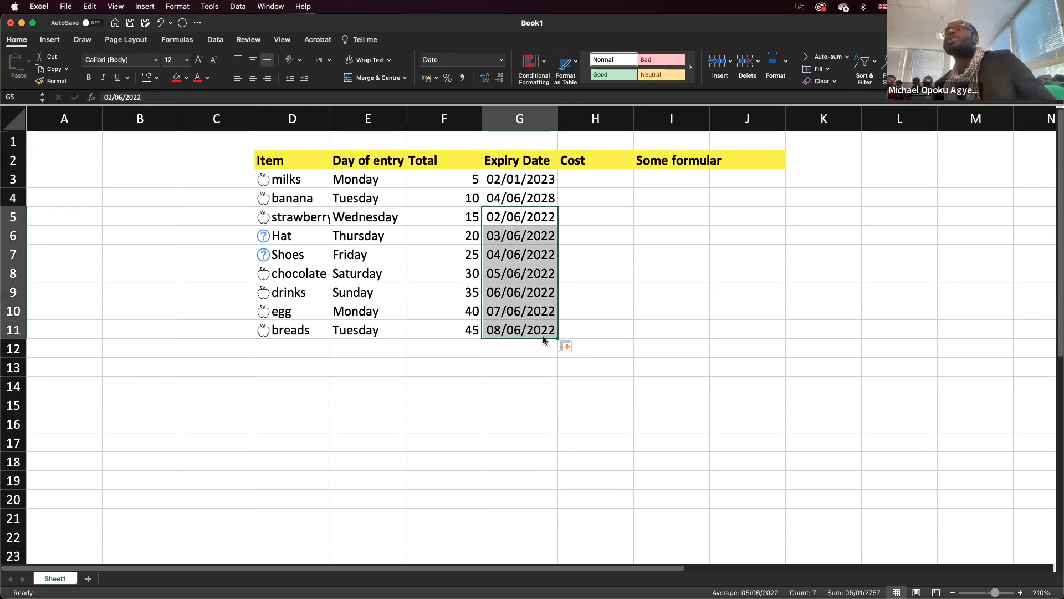
Step: Enter a cost of 2 for milks in H3 and 1 for banana in H4
click(585, 173)
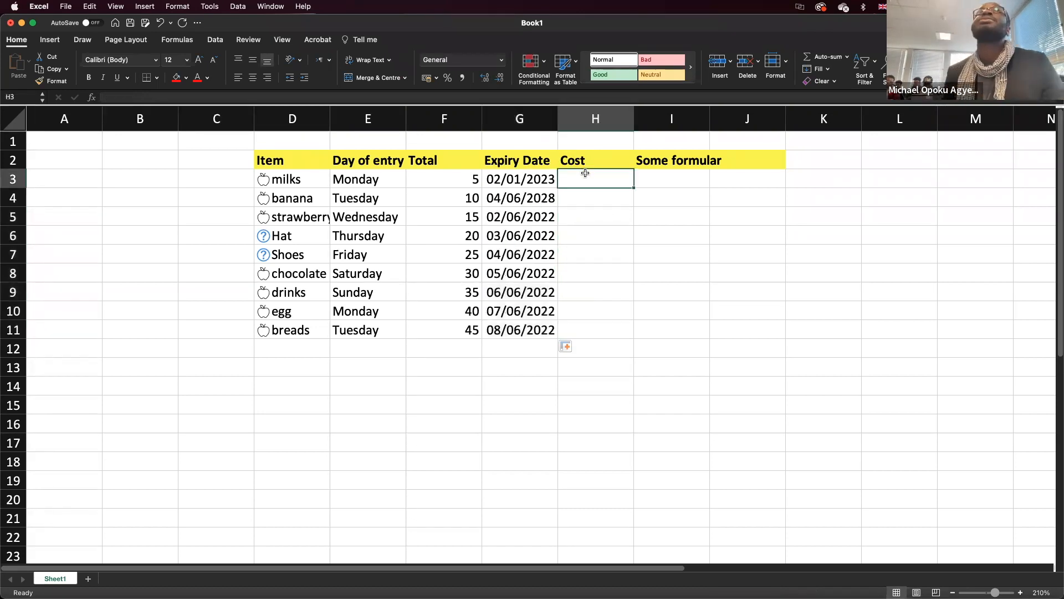
text(1.4)
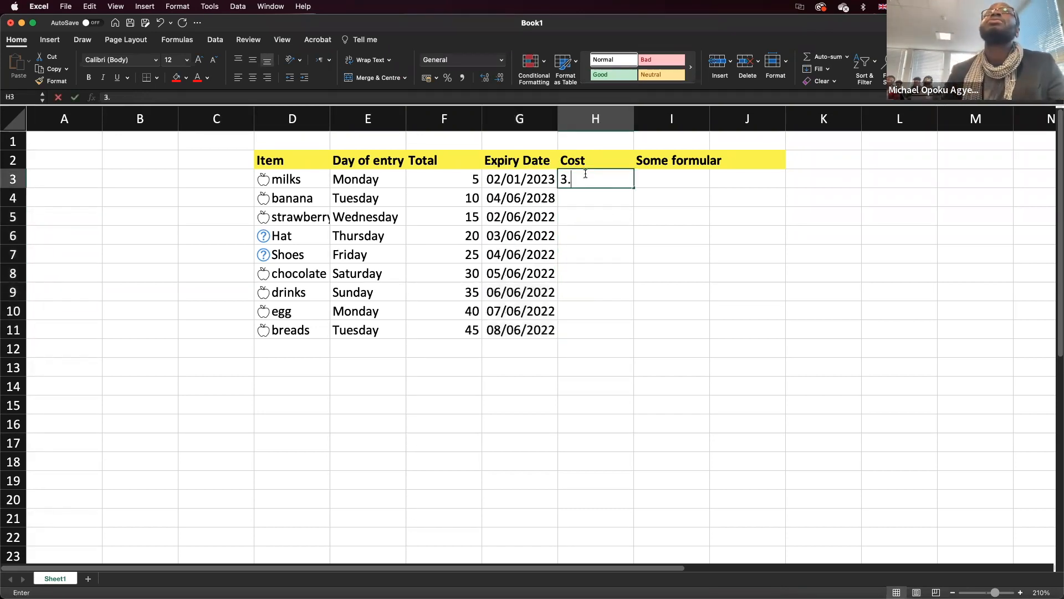
key(BackSpace)
key(BackSpace)
key(BackSpace)
text(2)
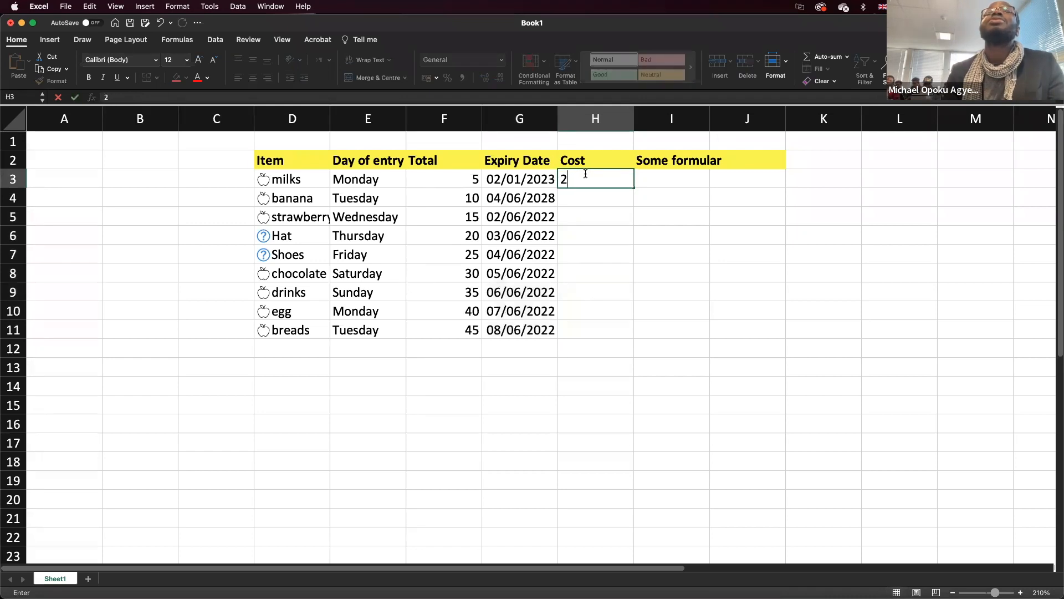
key(Return)
text(1)
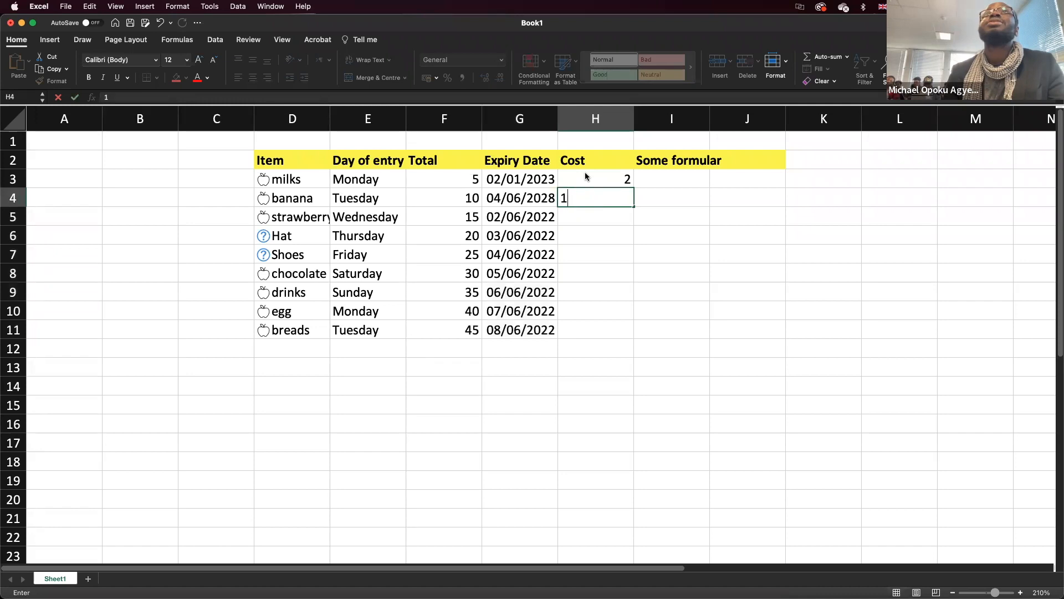
key(Return)
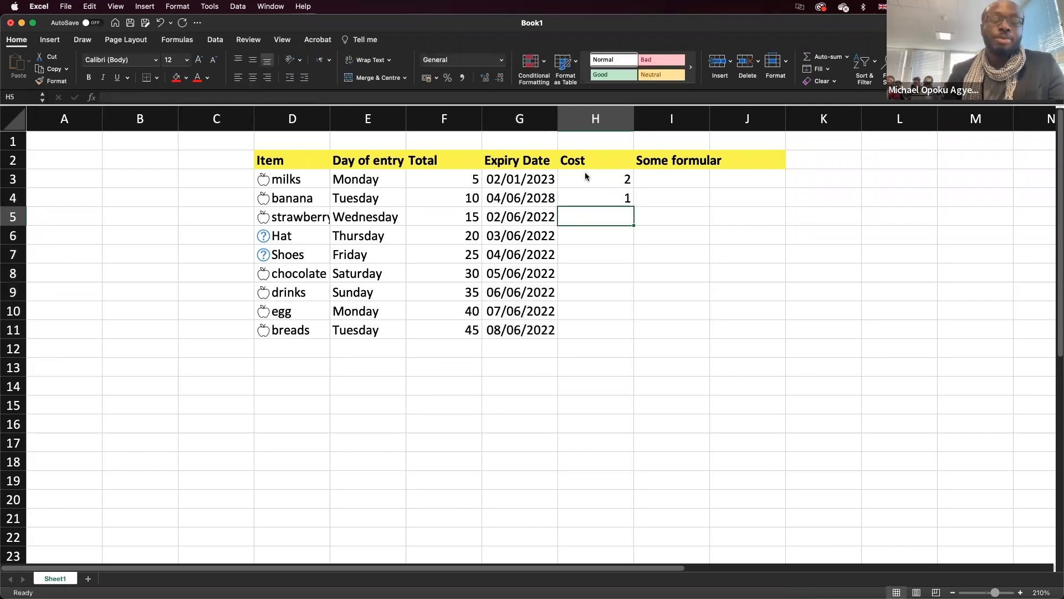
Step: Enter a cost of 1.5 for strawberry in H5 and 10.99 for Hat in H6
text($11)
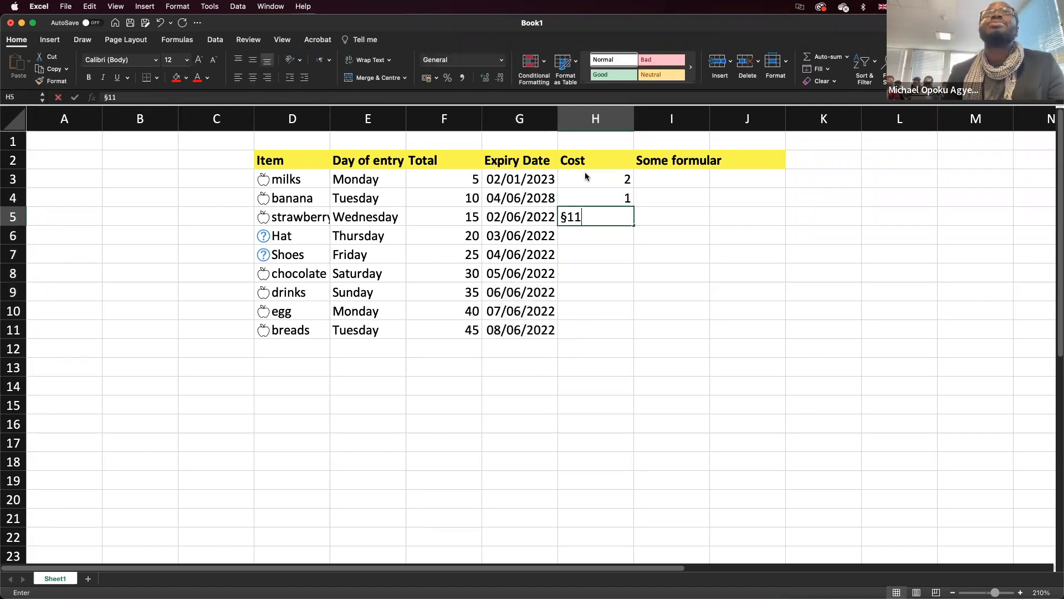
key(Escape)
text(1.)
text(5)
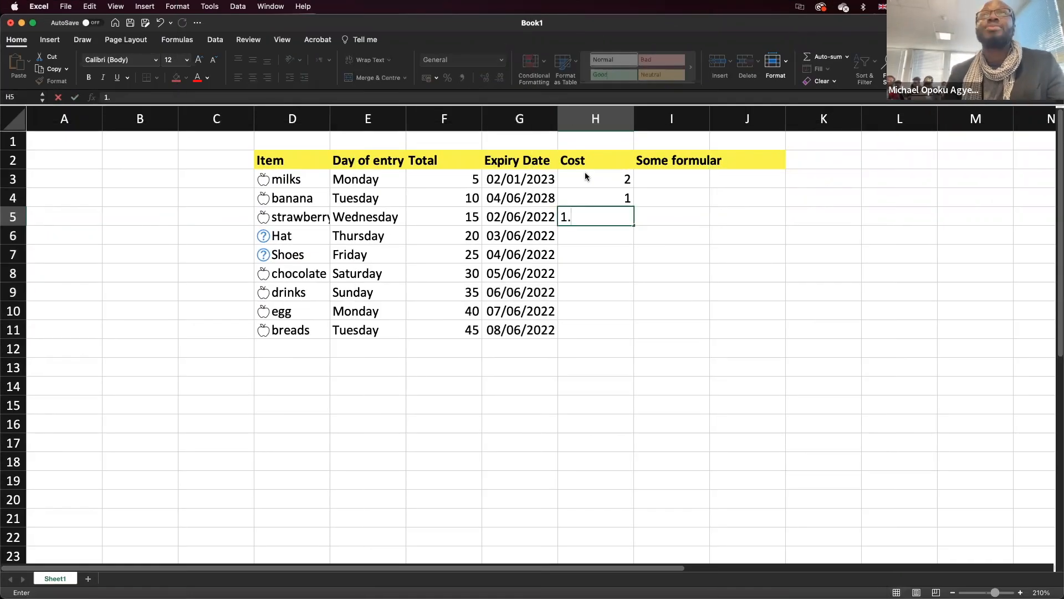
key(Return)
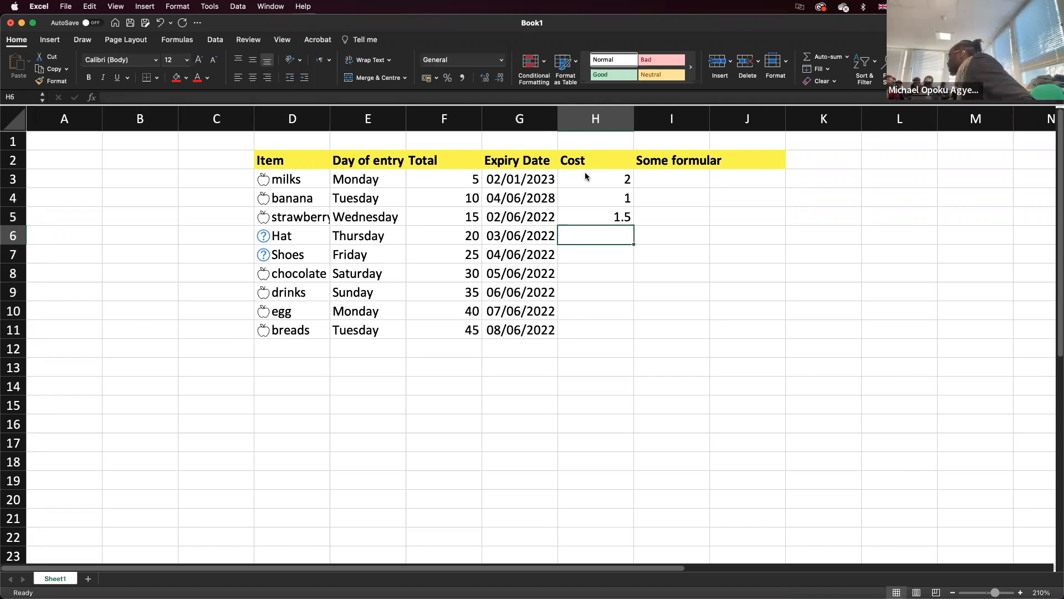
text(10)
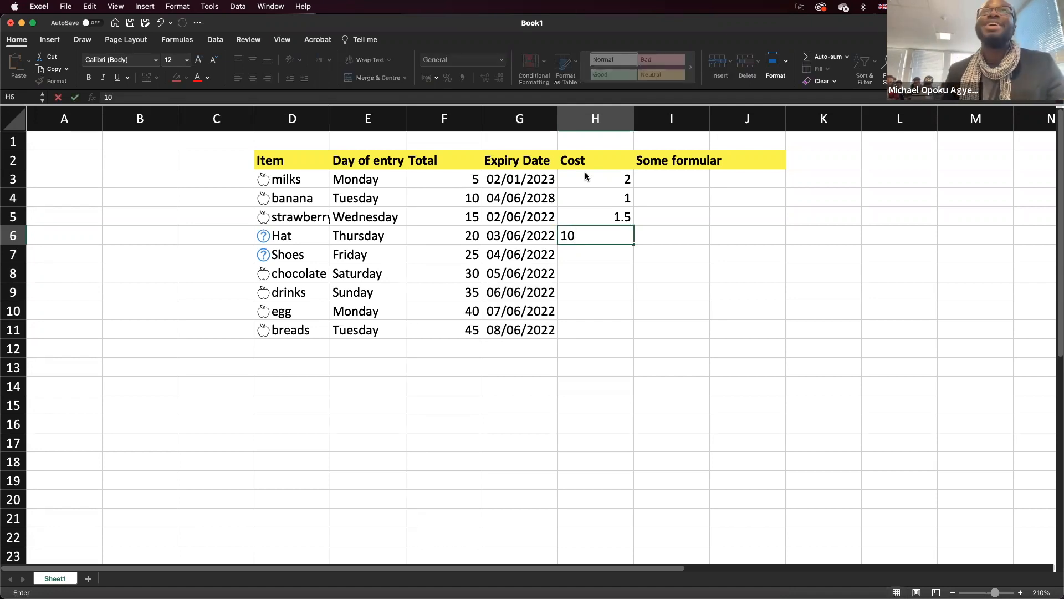
text(.99)
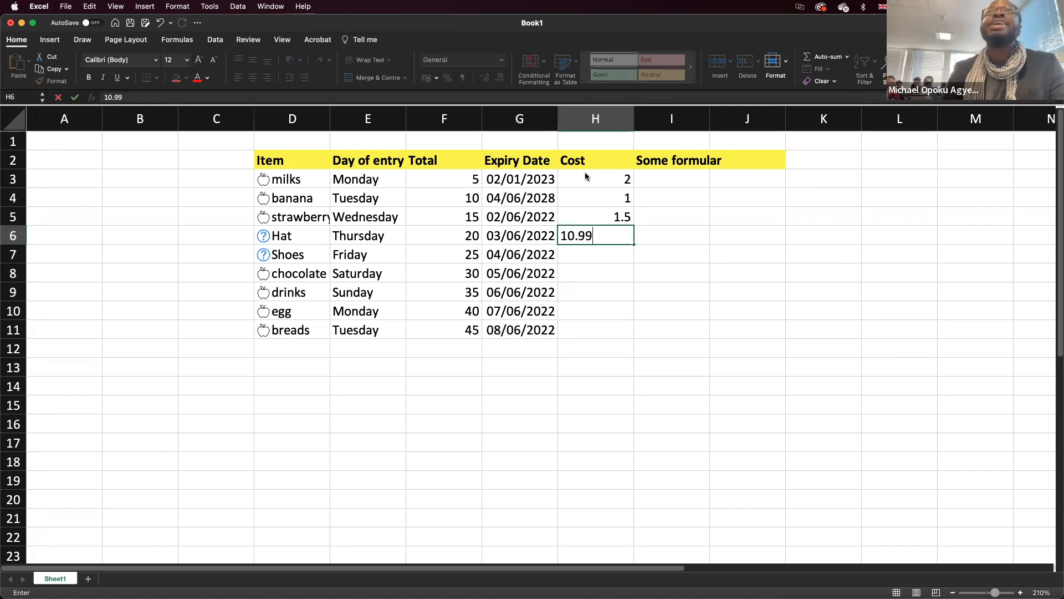
key(Return)
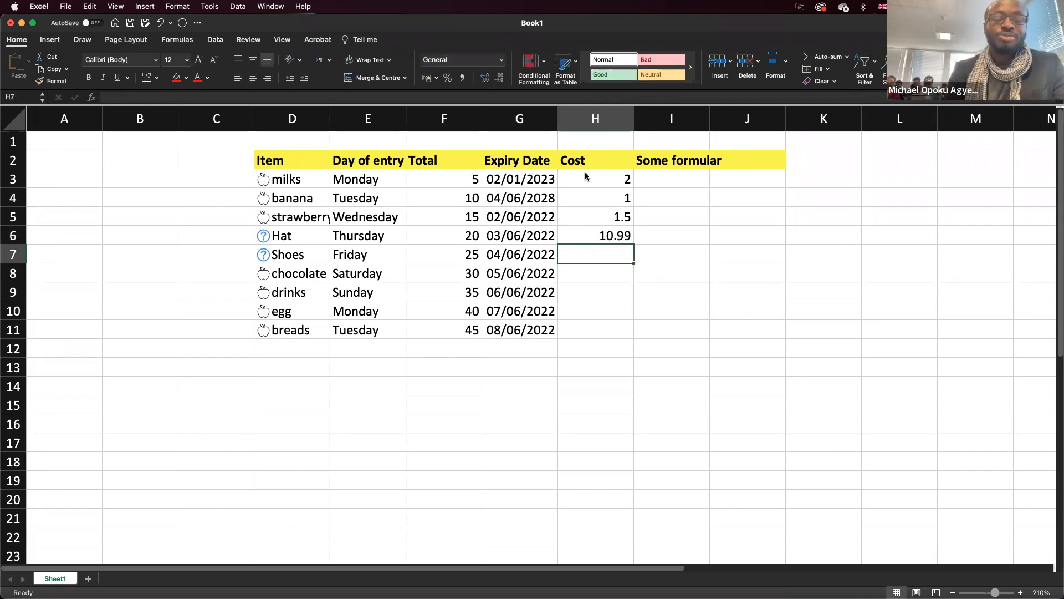
Step: Enter a cost of 43.99 for Shoes in H7 and 2 for chocolate in H8
key(BackSpace)
text(43)
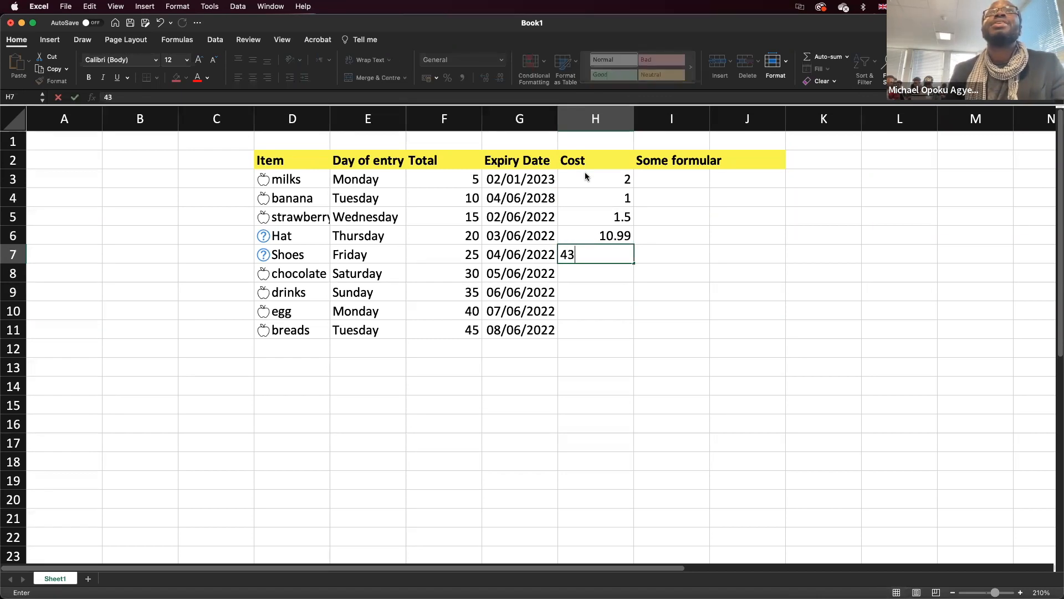
text(.99)
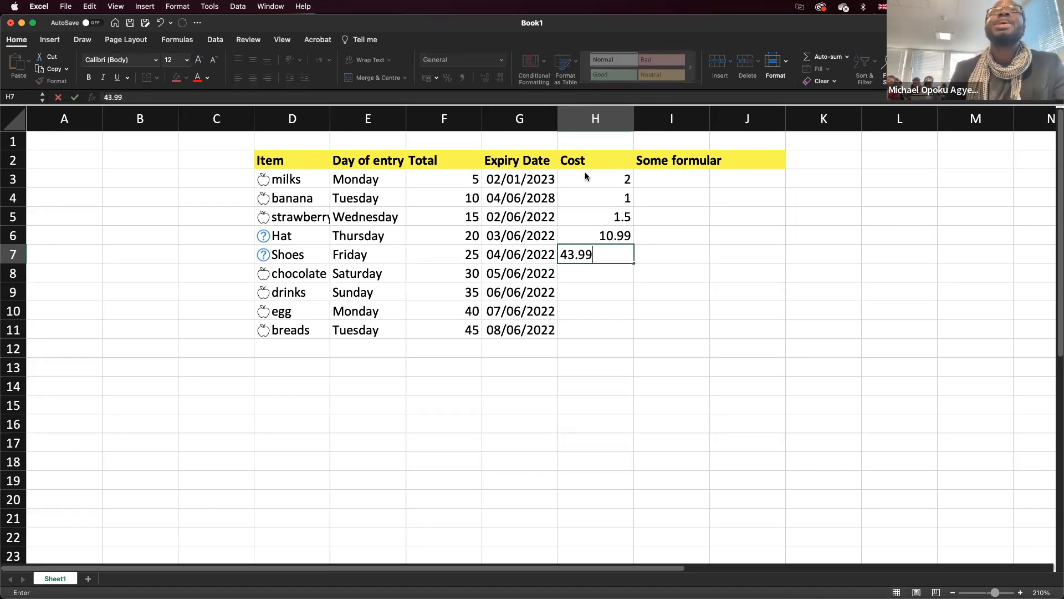
key(Return)
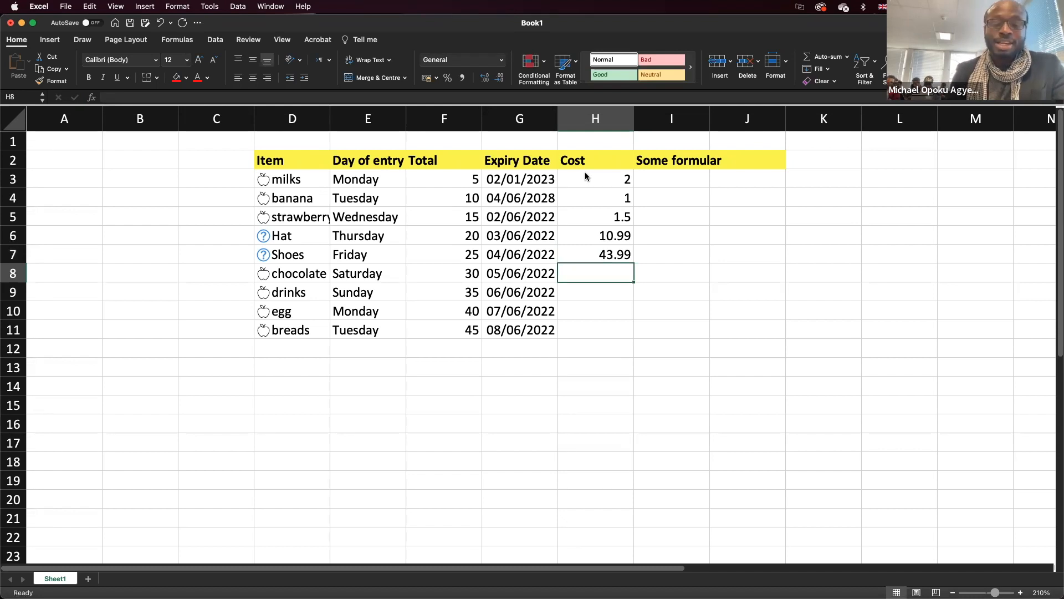
text(5)
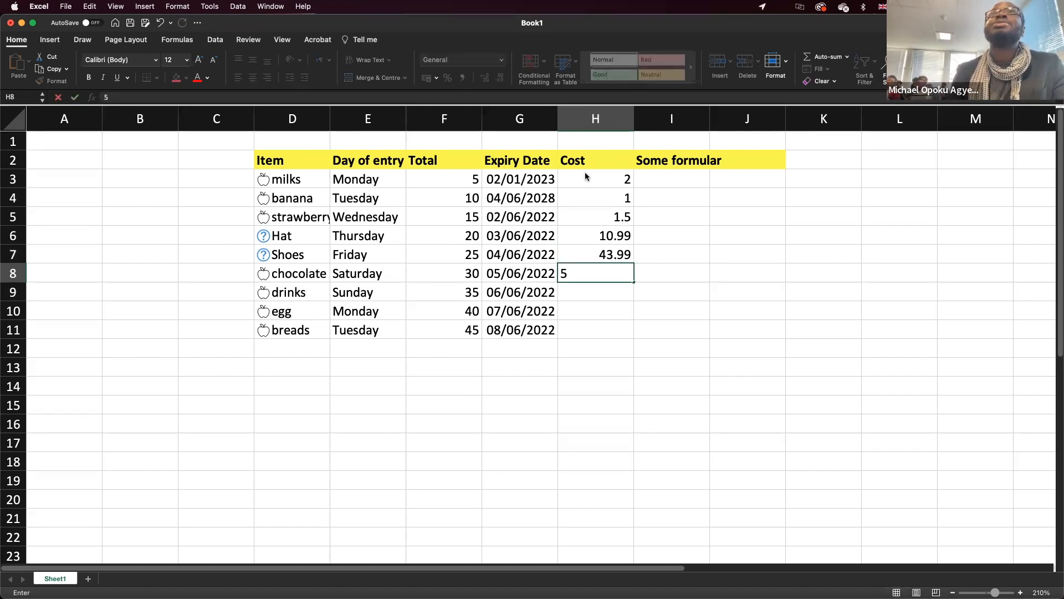
key(BackSpace)
text(2)
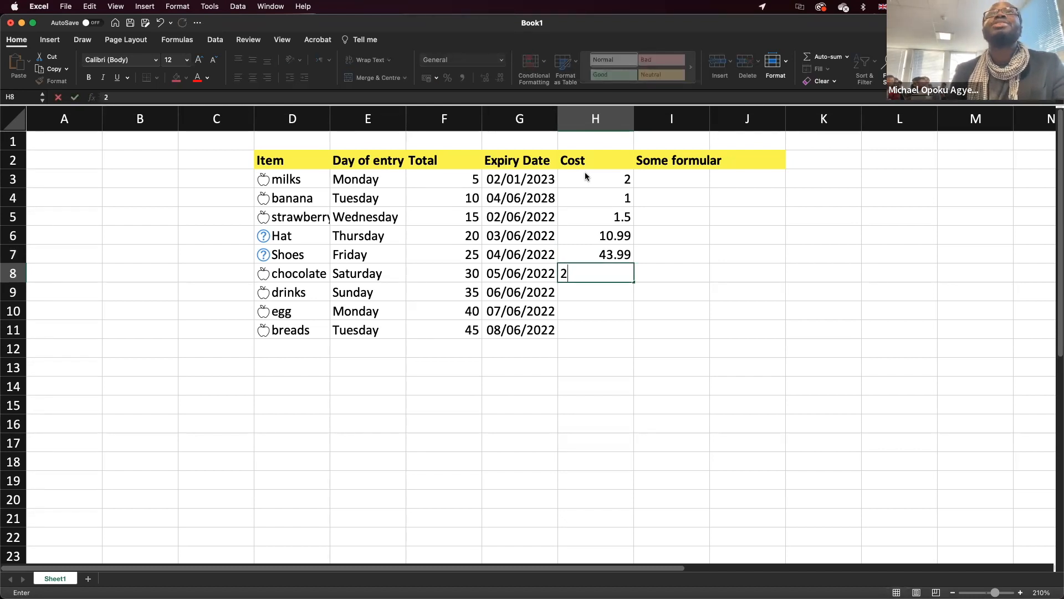
key(Return)
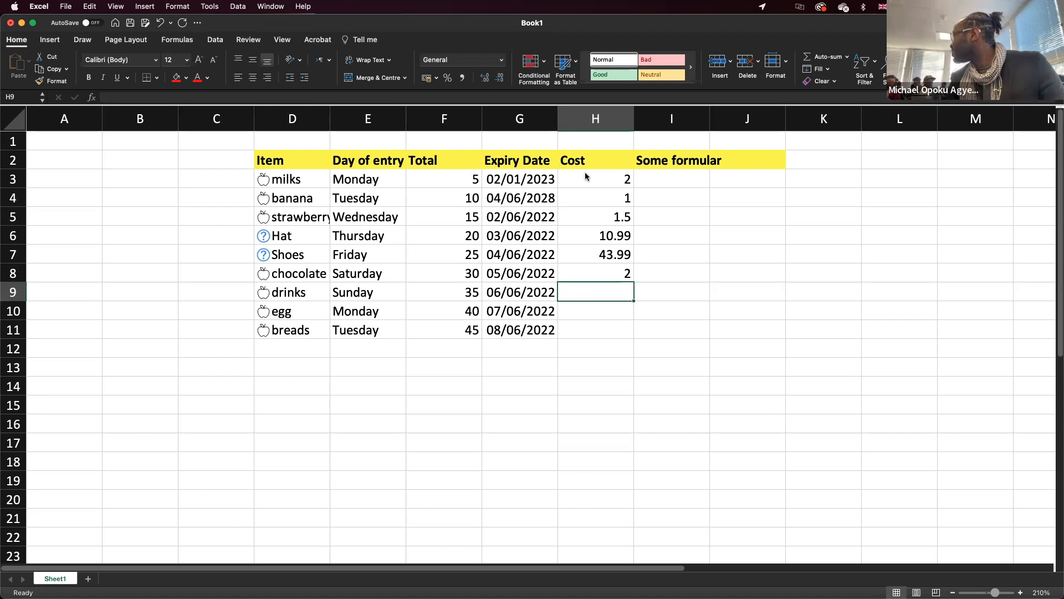
Step: Enter the remaining costs in H9 to H11: 15 for drinks, 1.55 for egg and 0.99 for breads
text(15)
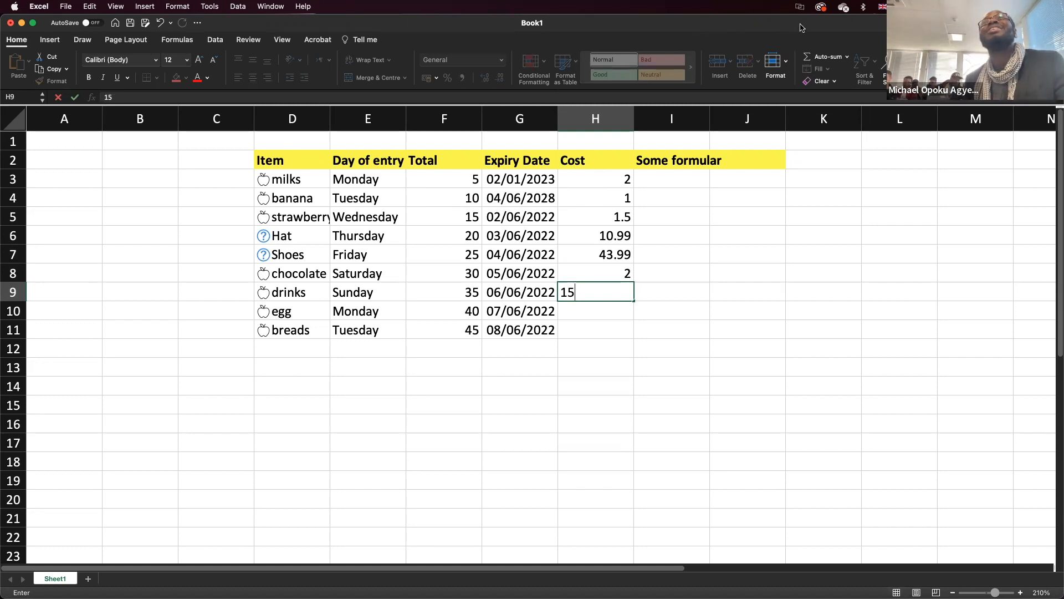
key(Return)
text(1.55)
key(Return)
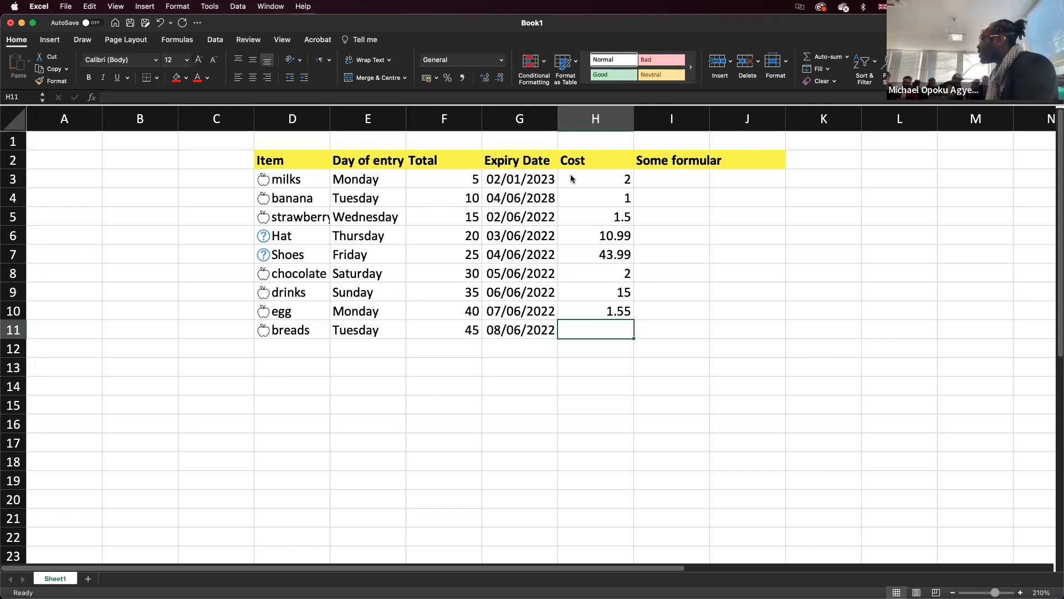
text(0.99)
key(Return)
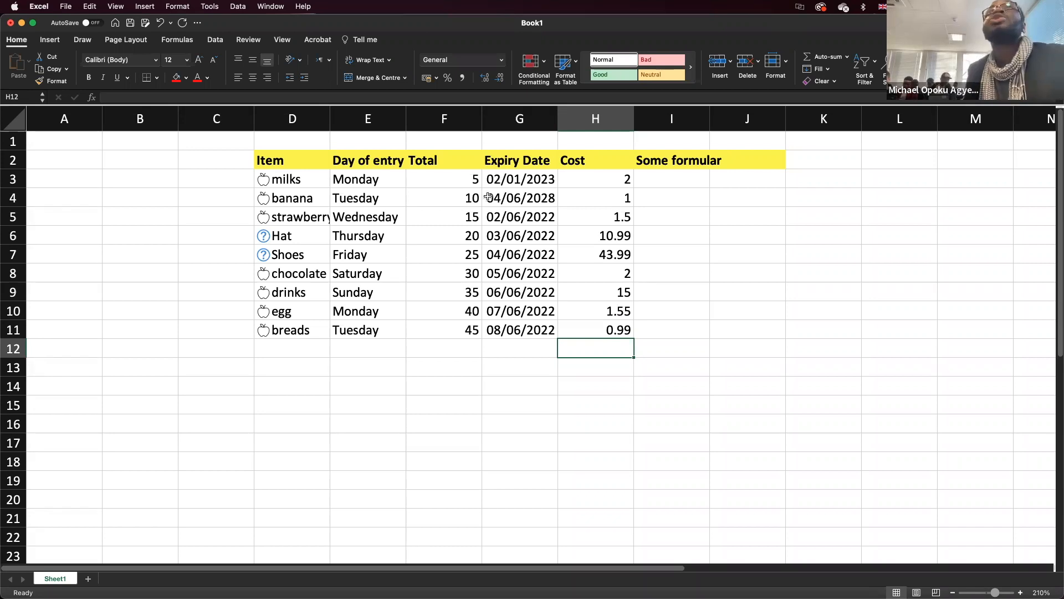
Step: Clear the totals in F5 to F11, keeping only the values for milks and banana
drag(452, 217, 455, 332)
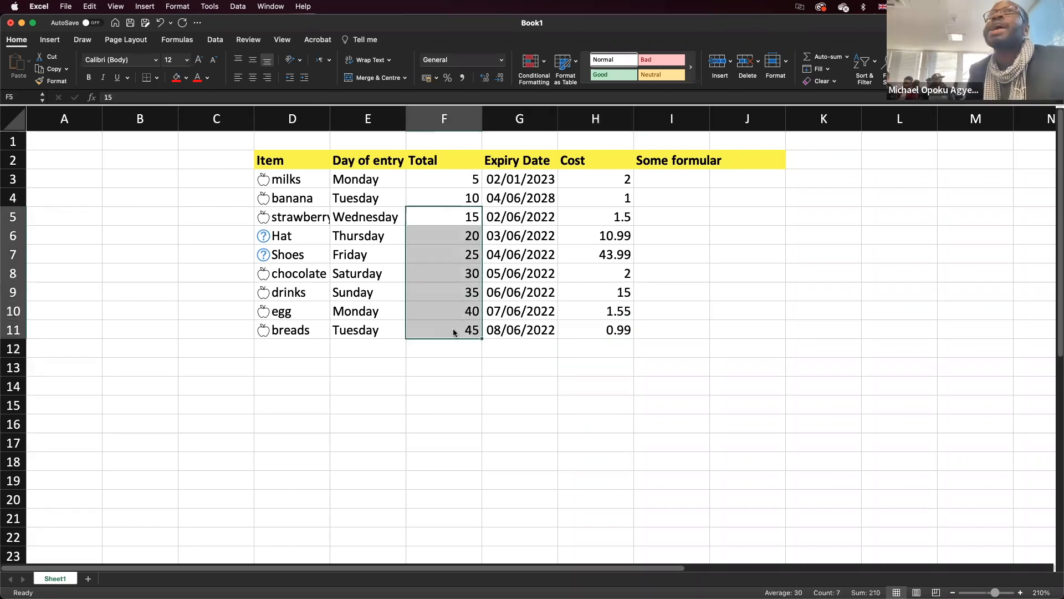
click(454, 330)
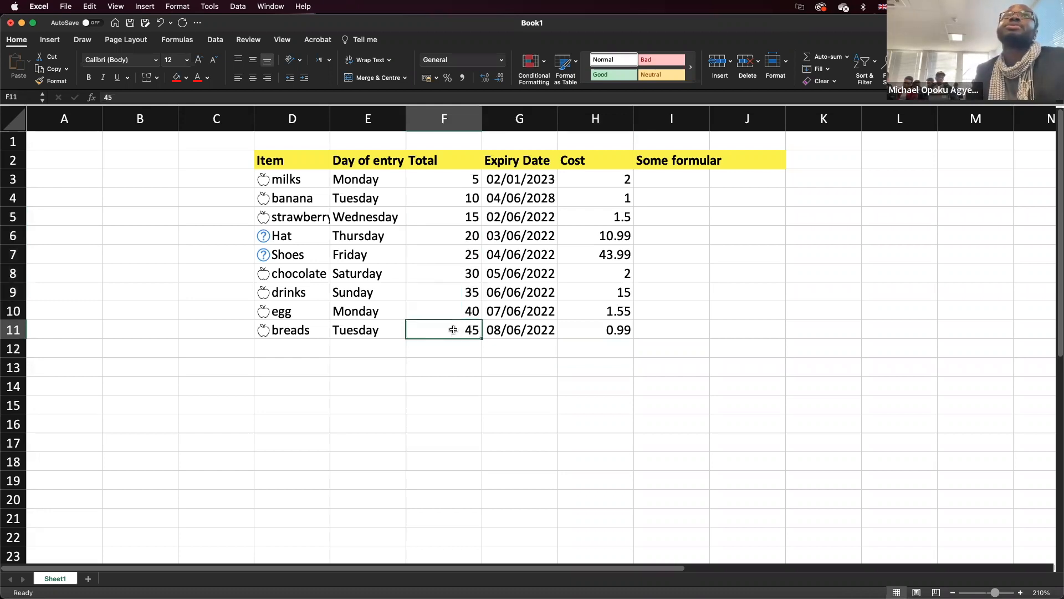
mouse_move(454, 330)
mouse_down()
mouse_move(456, 207)
mouse_move(451, 322)
mouse_up()
click(456, 206)
key(Delete)
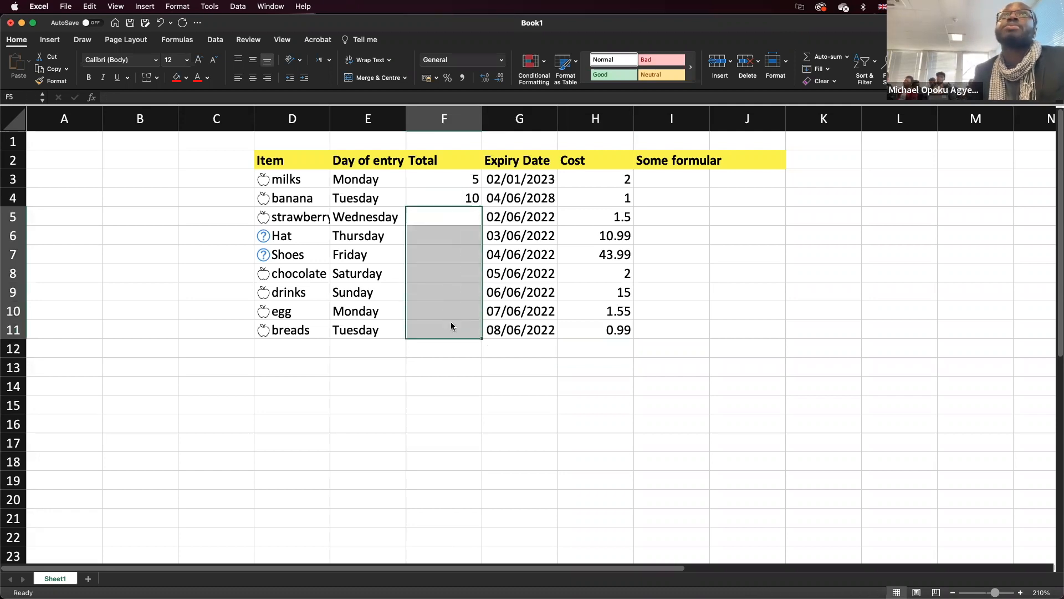
Step: Autofill the Total column down to F11 by continuing the series from F3 and F4, in increments of 5
drag(470, 179, 469, 194)
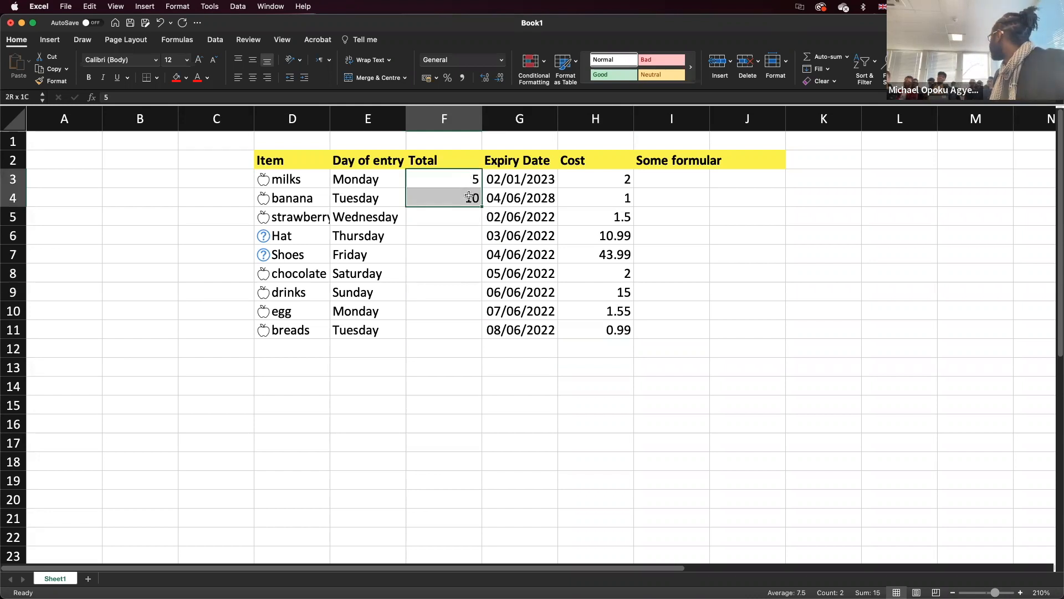
drag(469, 195, 456, 197)
click(457, 178)
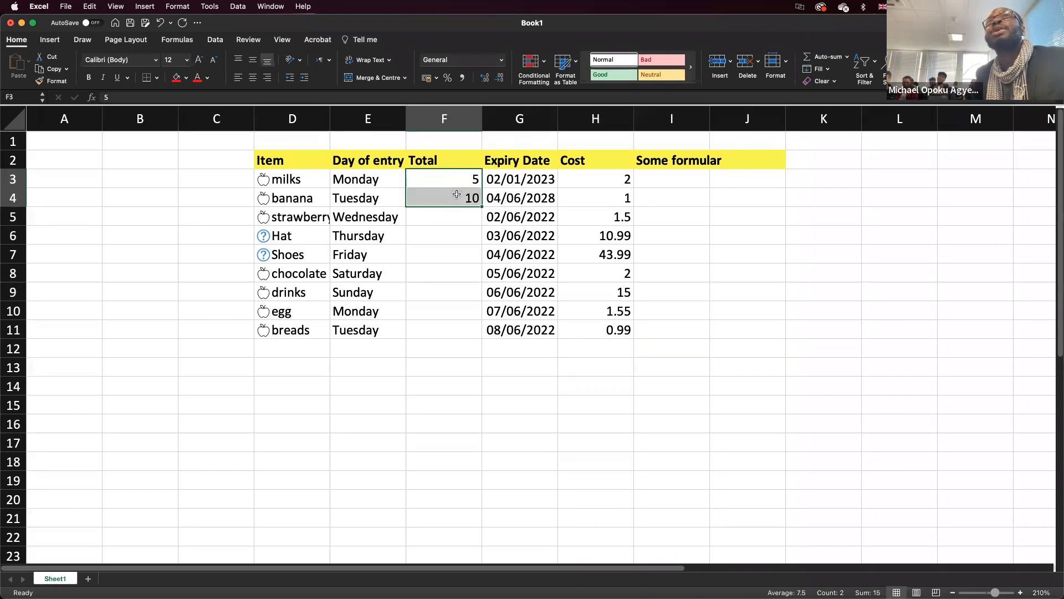
click(484, 208)
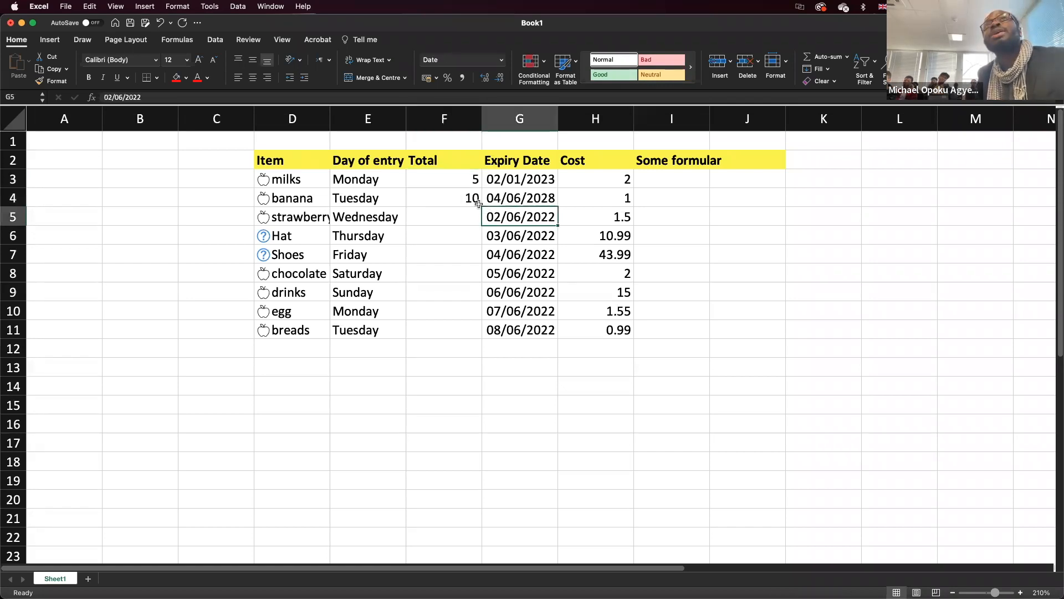
drag(454, 177, 471, 330)
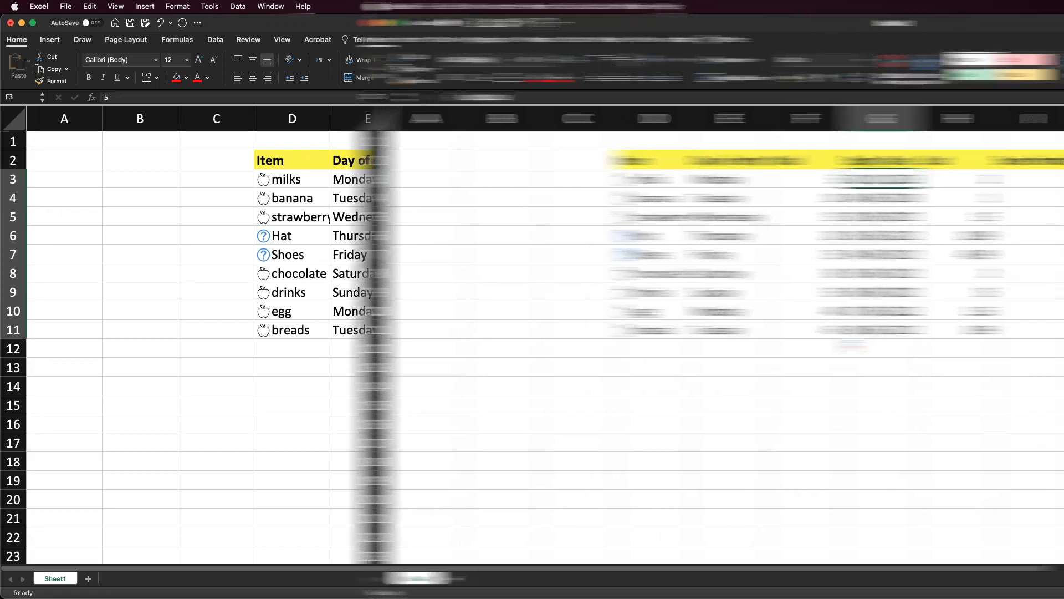
click(518, 216)
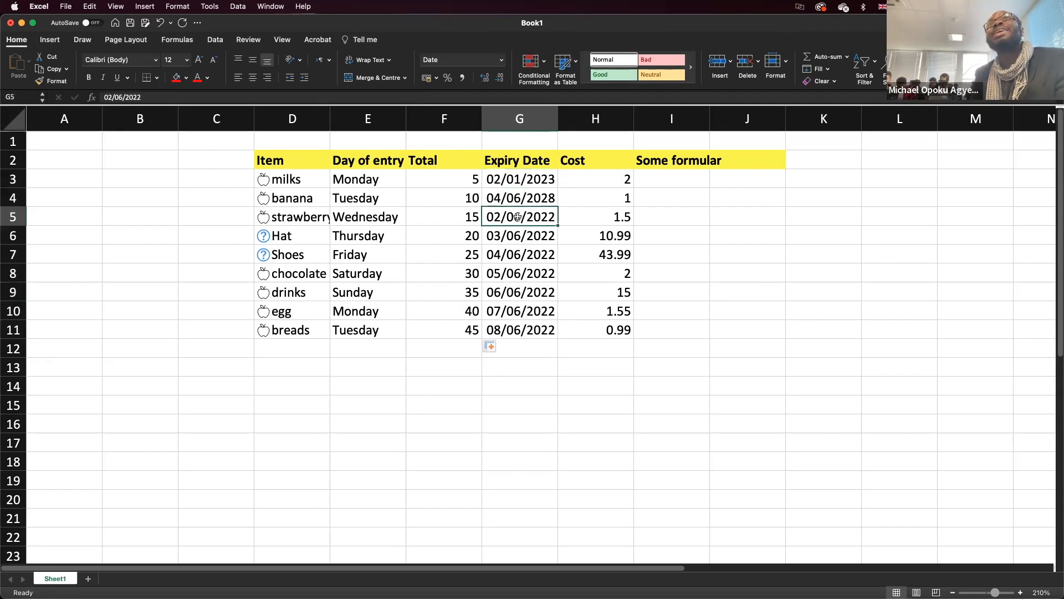
Step: Format the expiry dates in G3 to G11 with the long date type "Wednesday, 14 March 2012"
drag(513, 178, 523, 332)
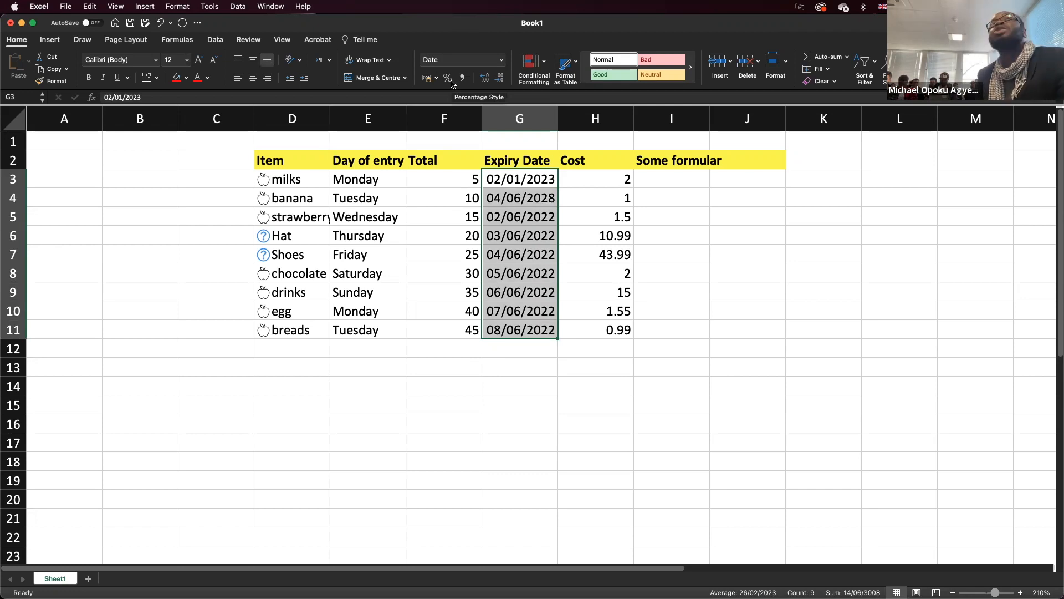
click(501, 61)
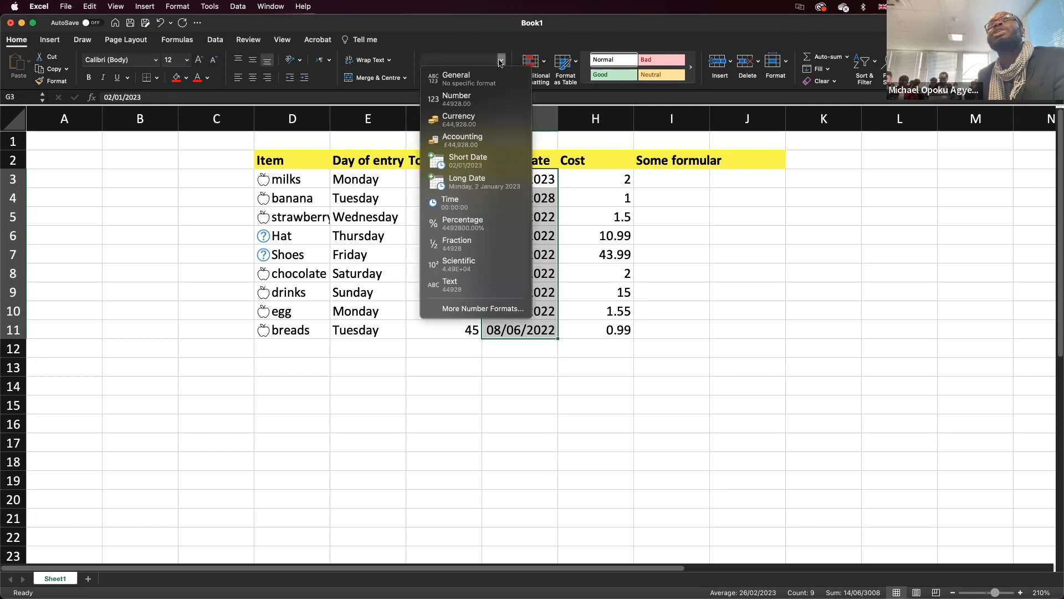
click(455, 310)
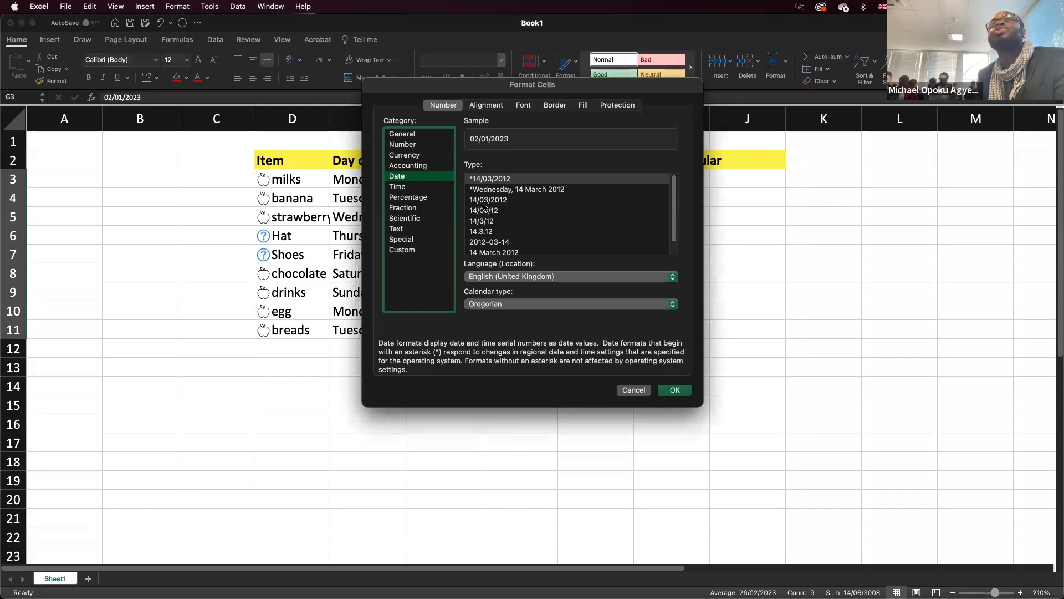
scroll(482, 226, down, 1)
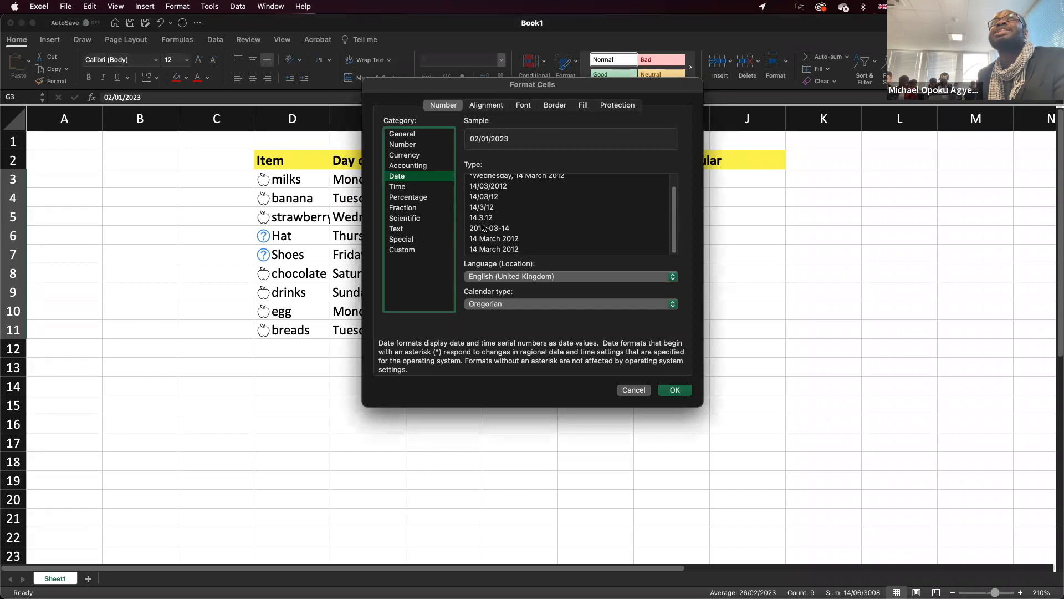
scroll(483, 226, up, 2)
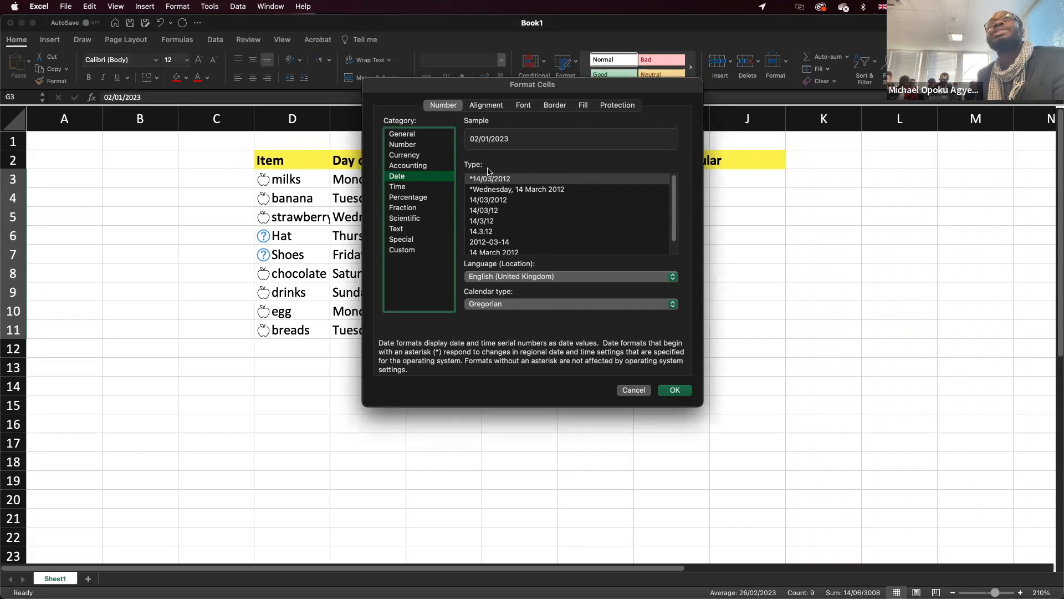
click(501, 190)
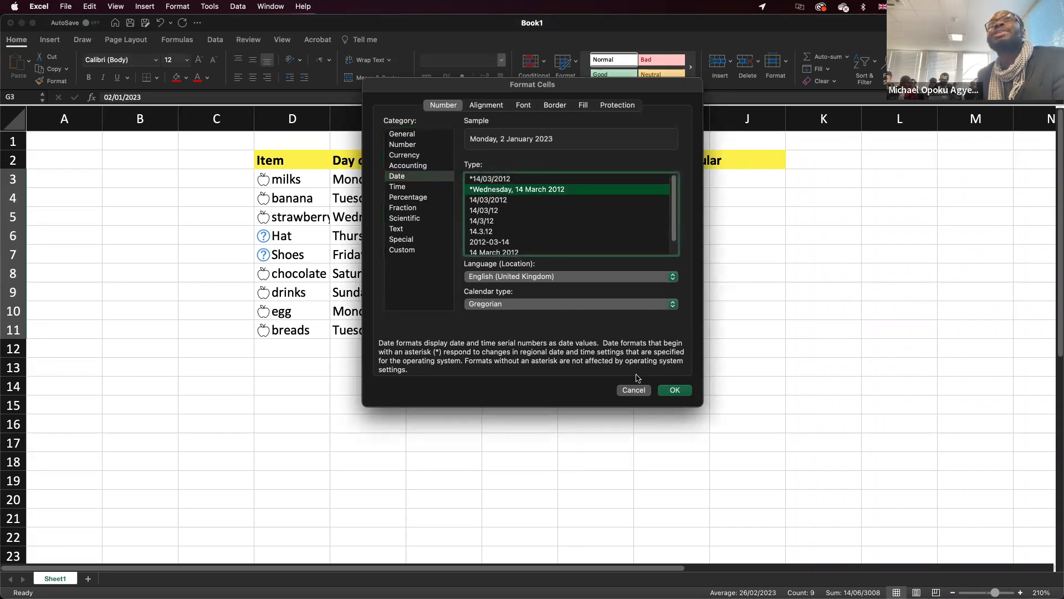
click(675, 390)
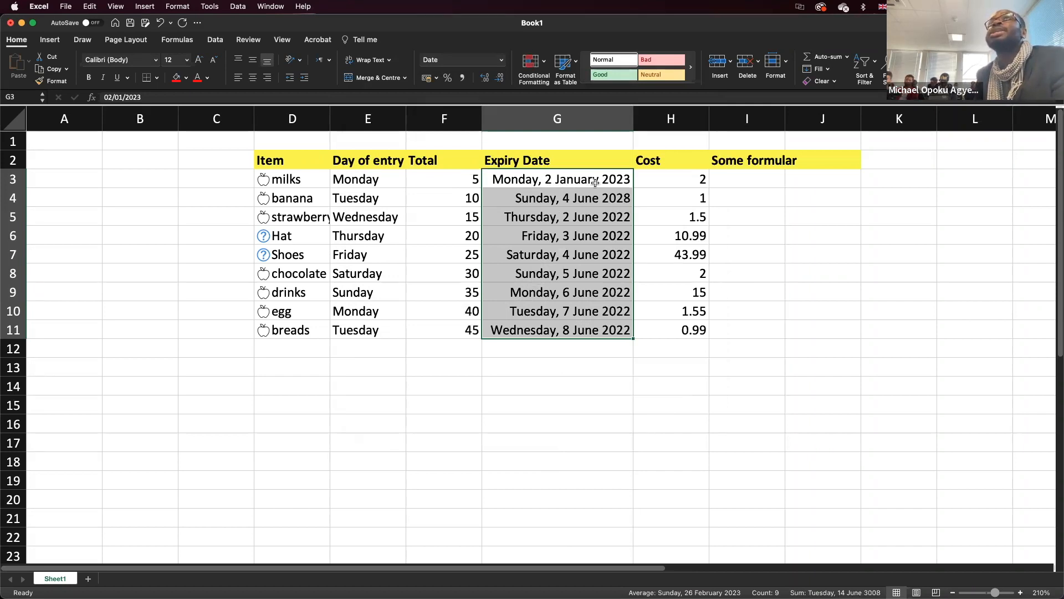
Step: Format the expiry dates in G3 to G11 with the English (United Kingdom) date type "14 March 2012"
click(501, 61)
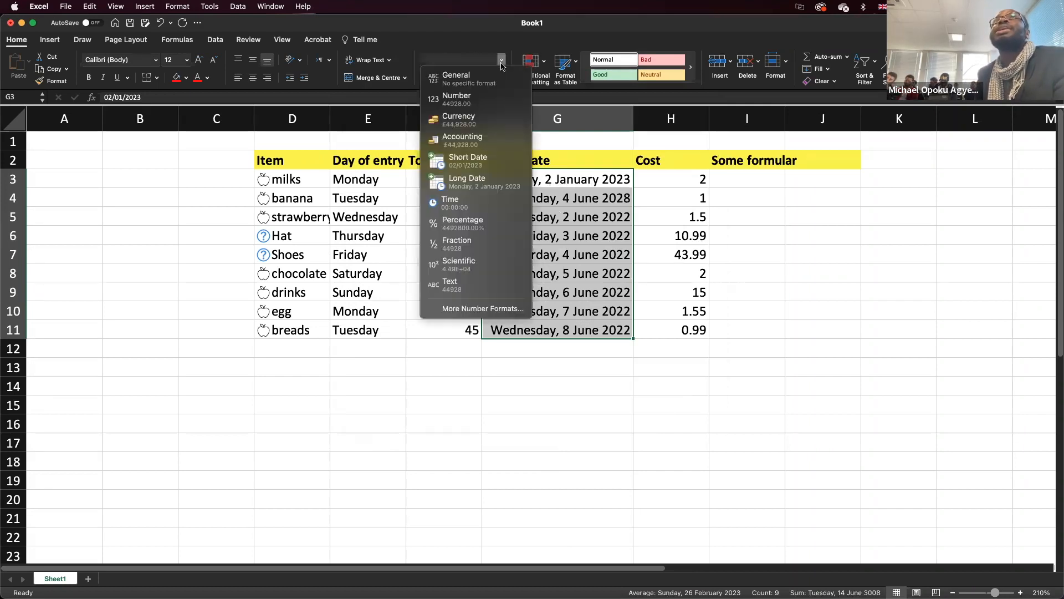
click(484, 306)
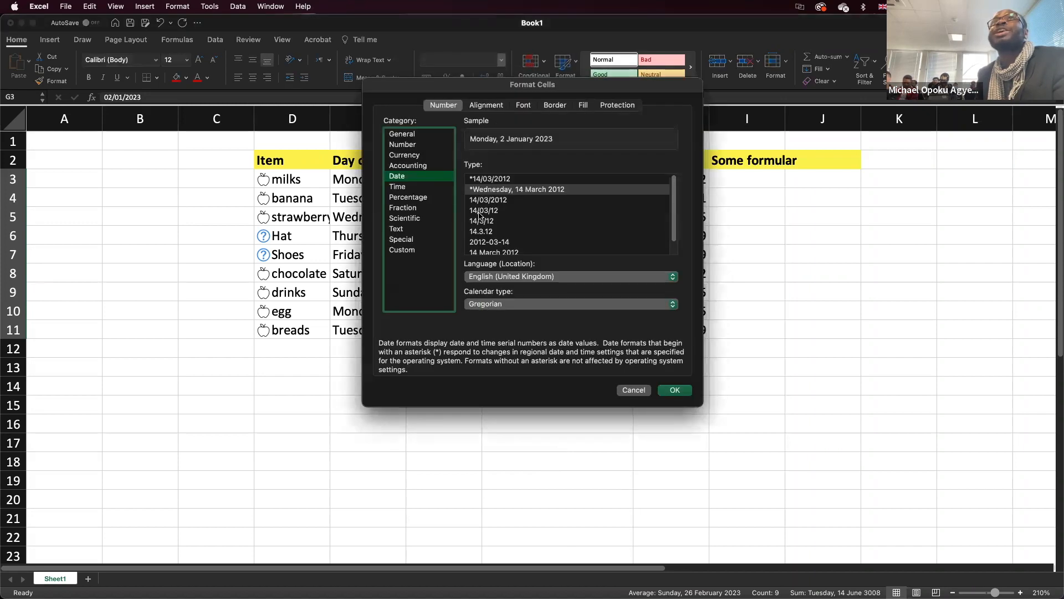
click(480, 211)
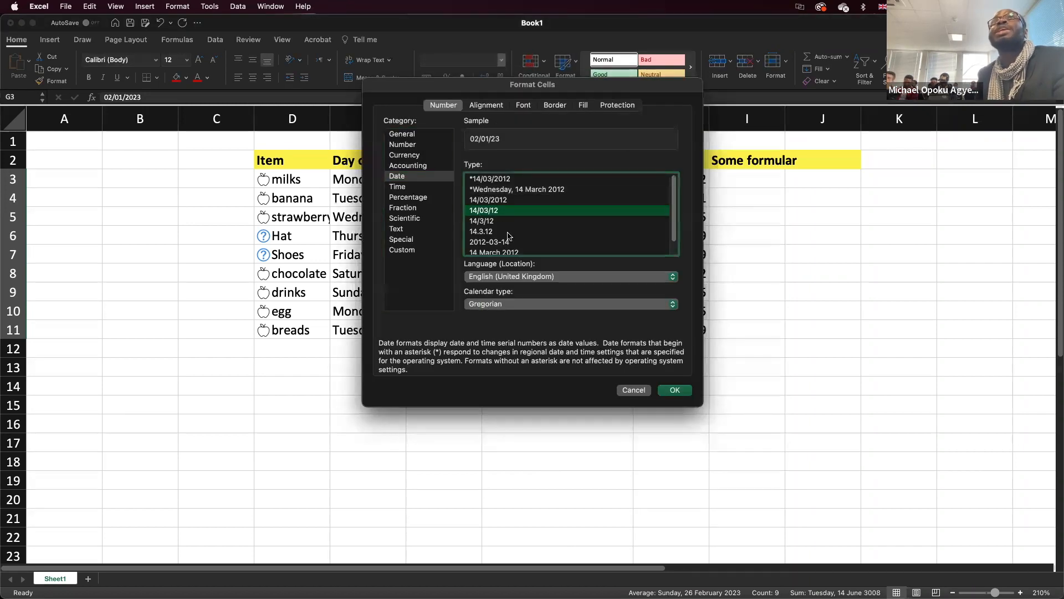
scroll(508, 235, down, 1)
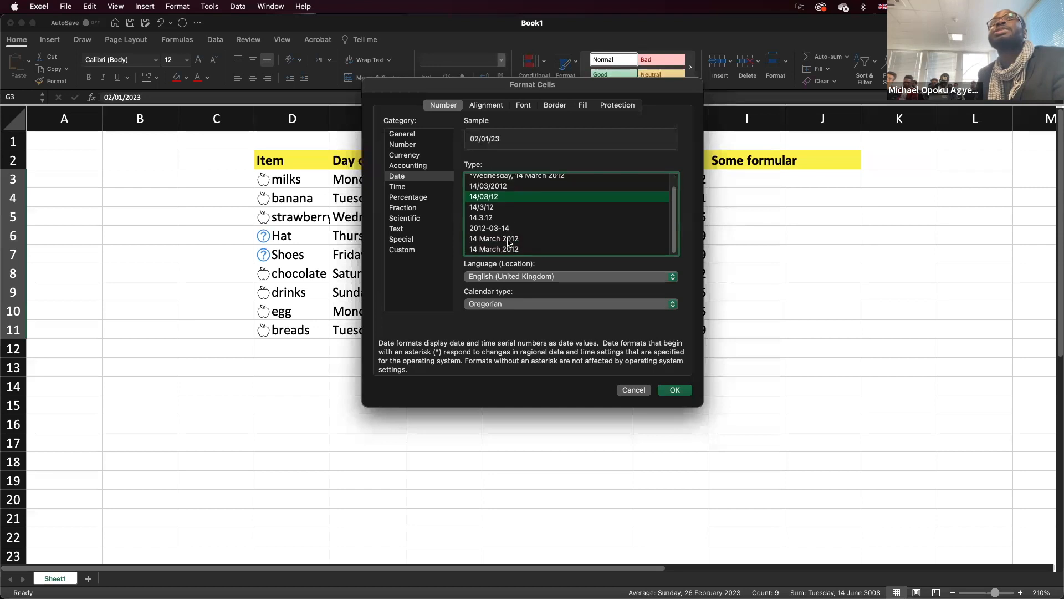
click(507, 241)
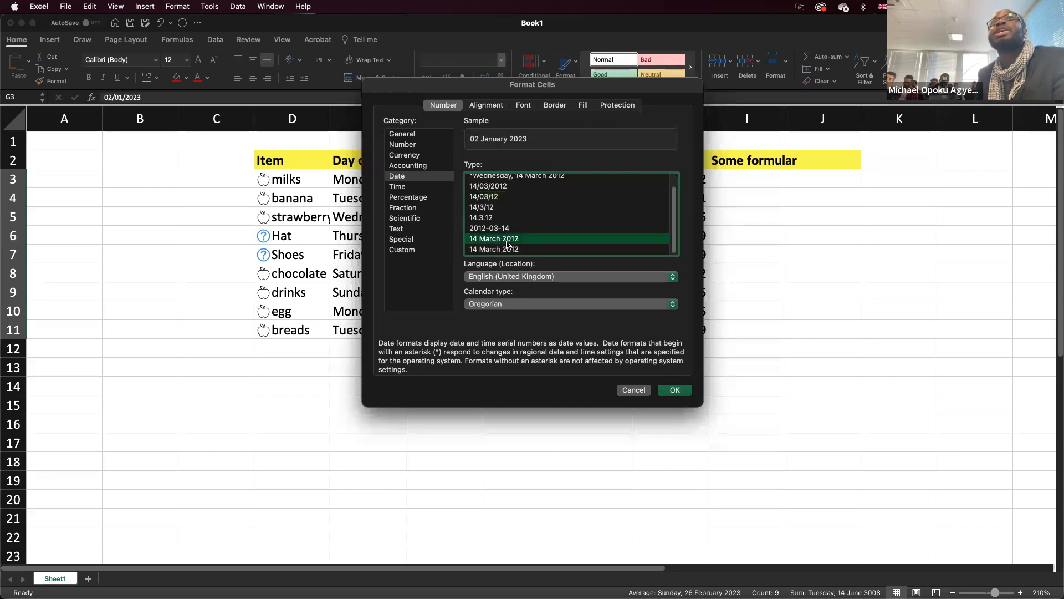
click(675, 390)
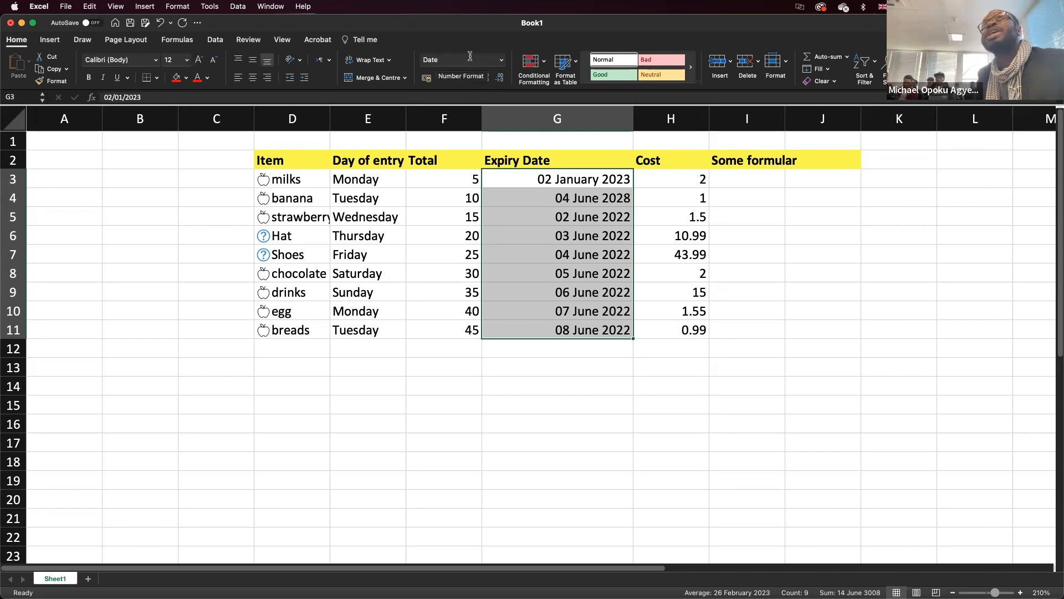
Step: Format the expiry dates in G3 to G11 with the numeric date type "14/03/2012", using the English (United Kingdom) locale
click(503, 60)
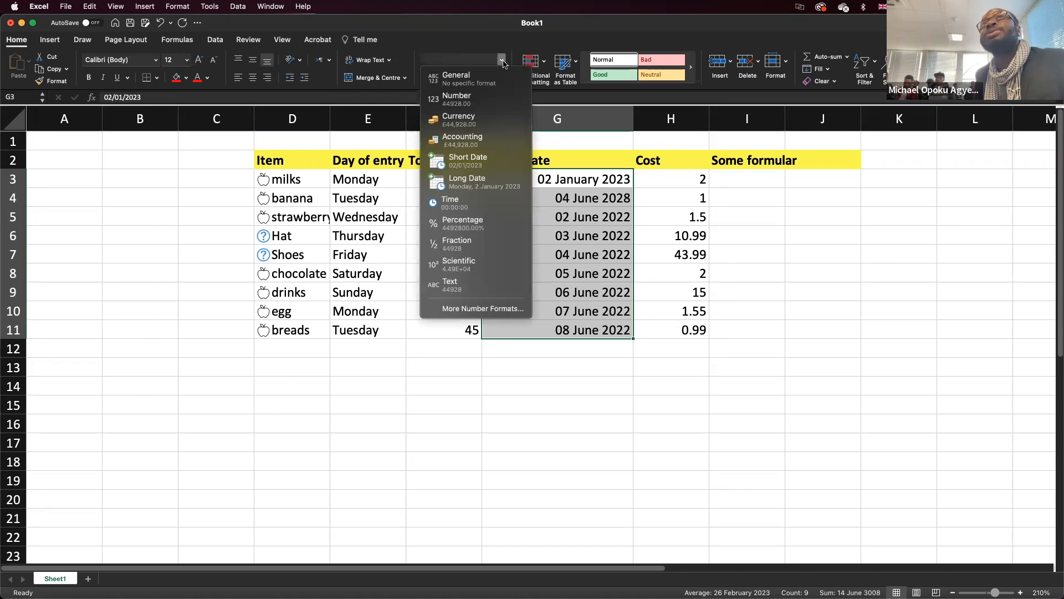
click(467, 310)
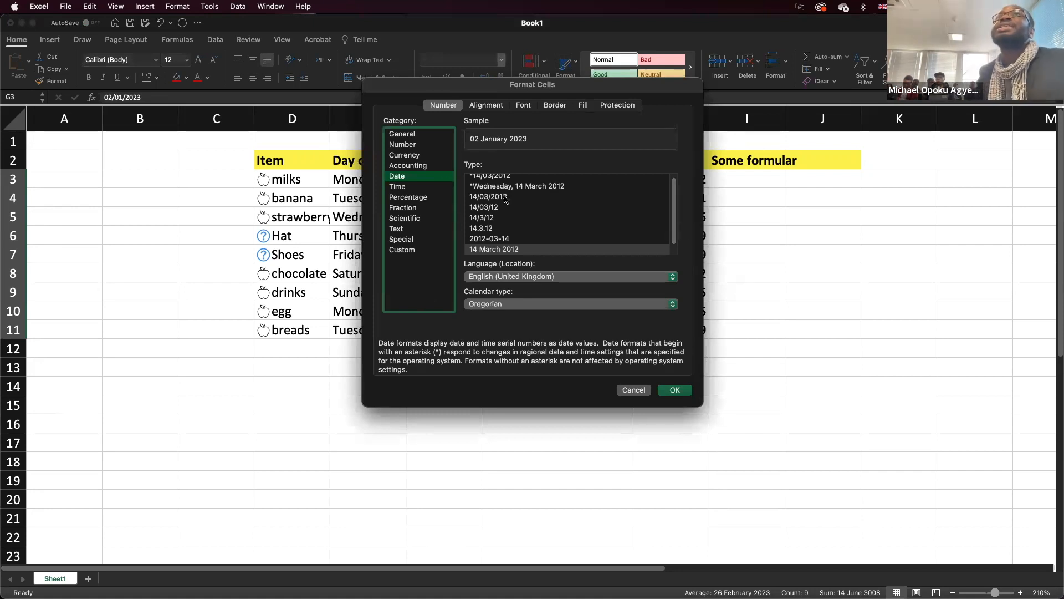
scroll(506, 199, up, 1)
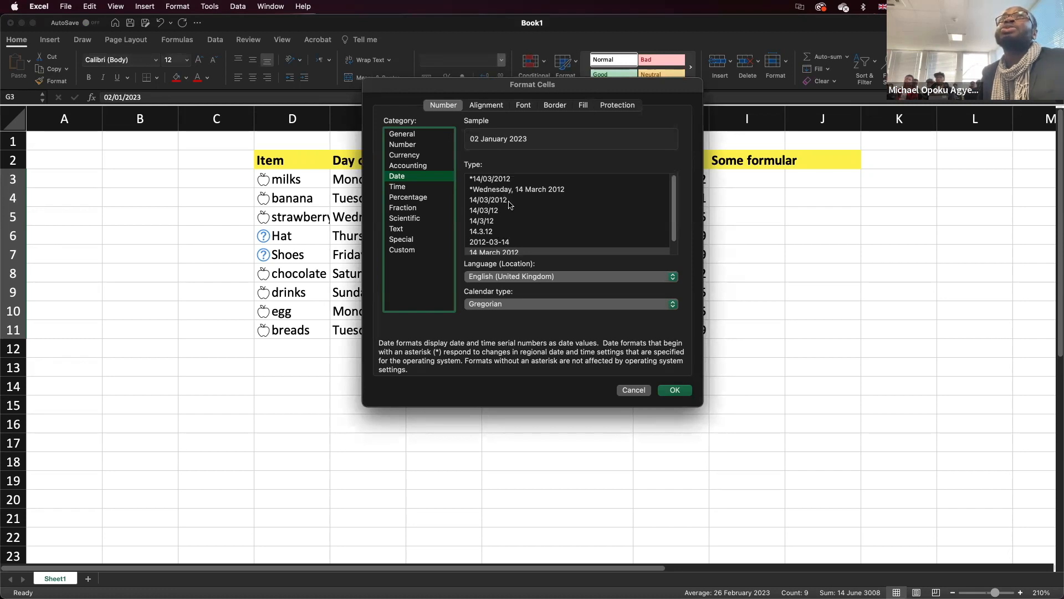
click(510, 201)
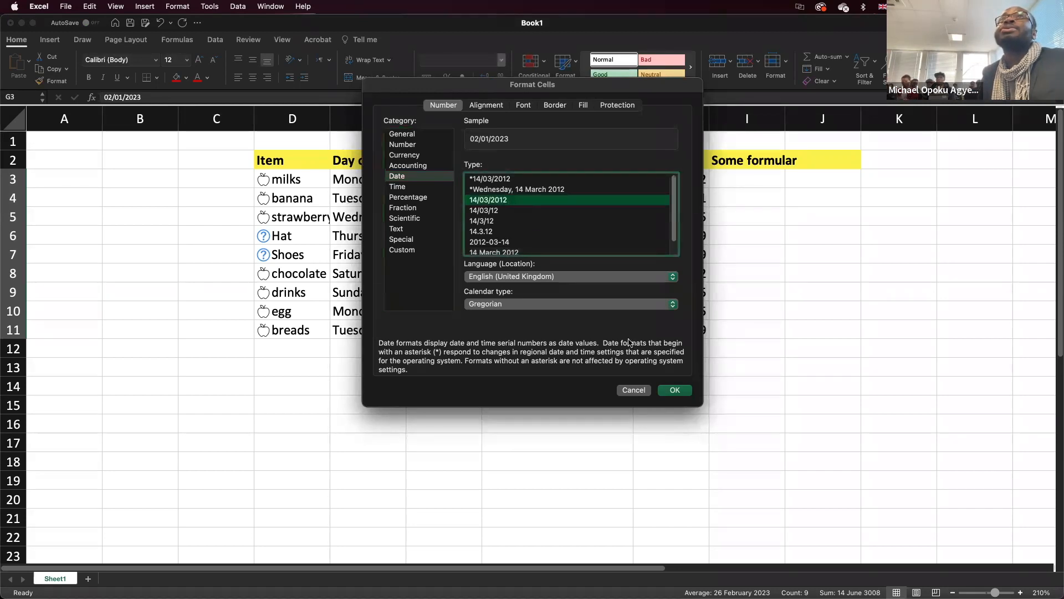
click(576, 275)
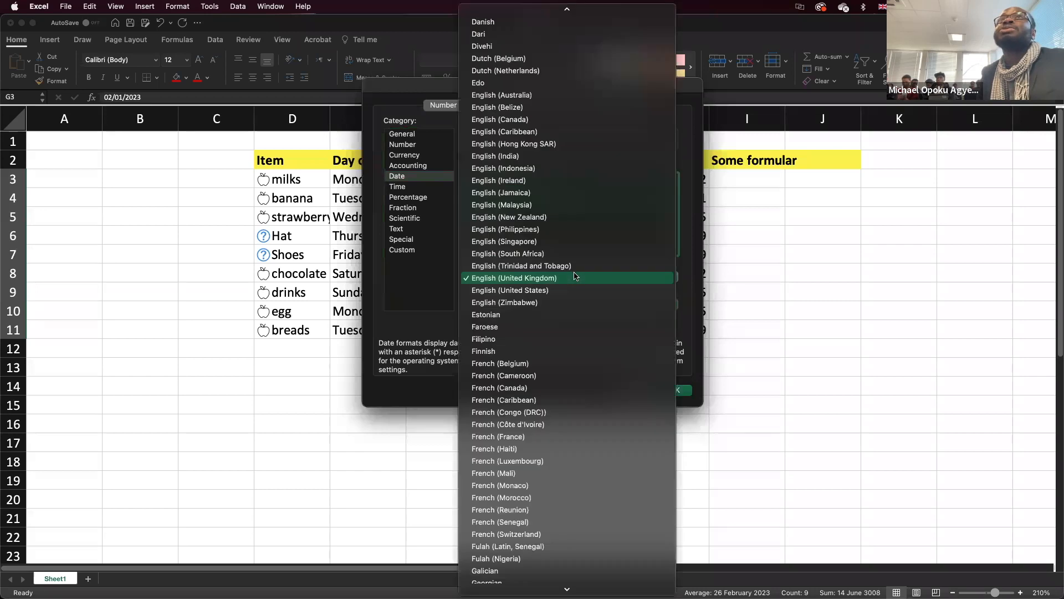
click(448, 326)
click(508, 307)
click(395, 314)
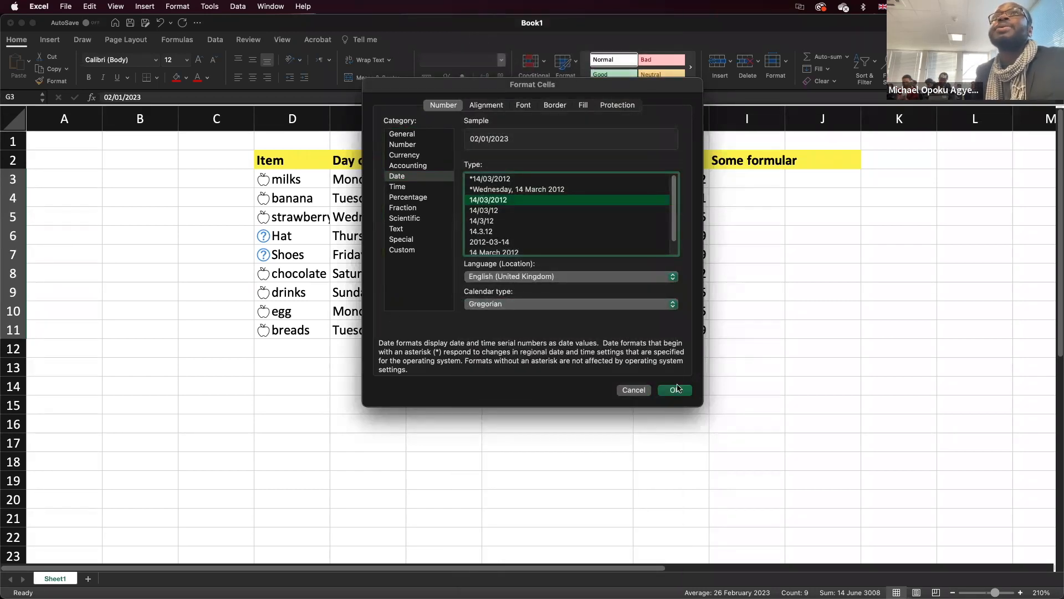
click(676, 390)
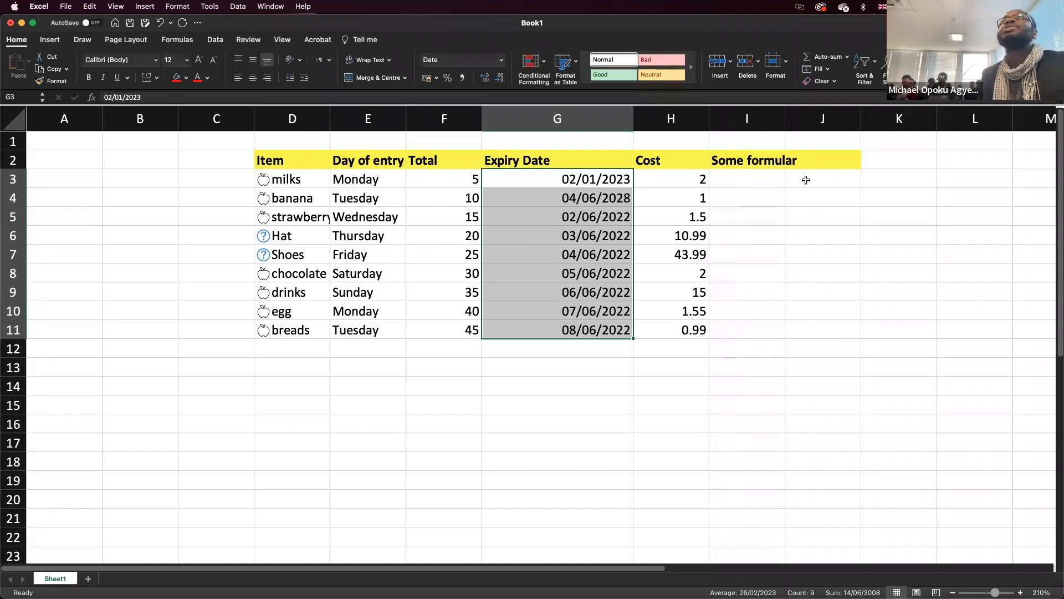
Step: Enter the trial text "oiedfuoewjh" in J2, beside the Some formular header, and clear it again
click(806, 161)
click(770, 160)
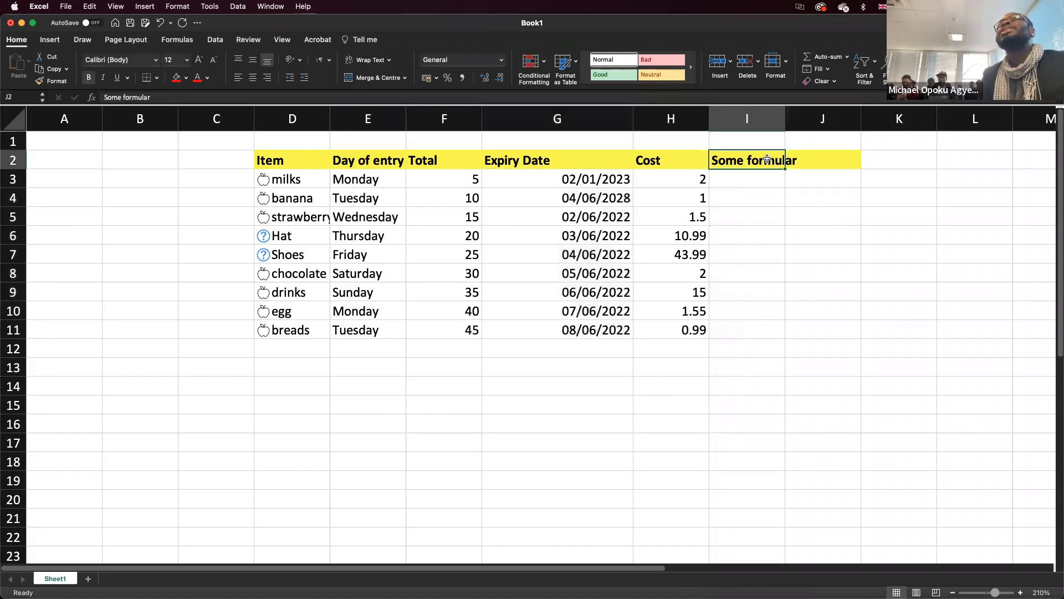
click(815, 162)
text(oiedfuoewjh)
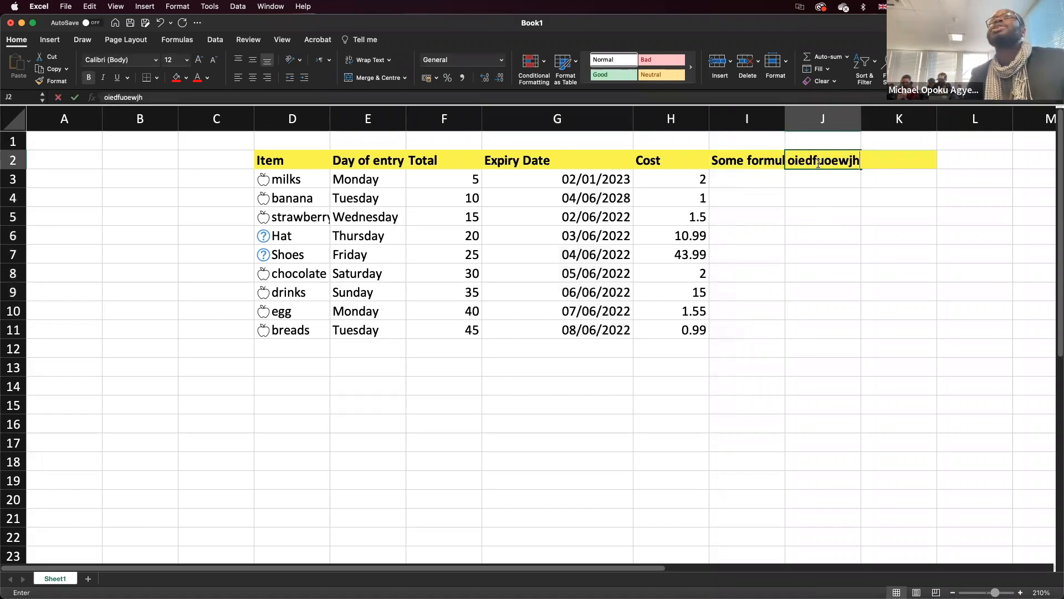
key(Return)
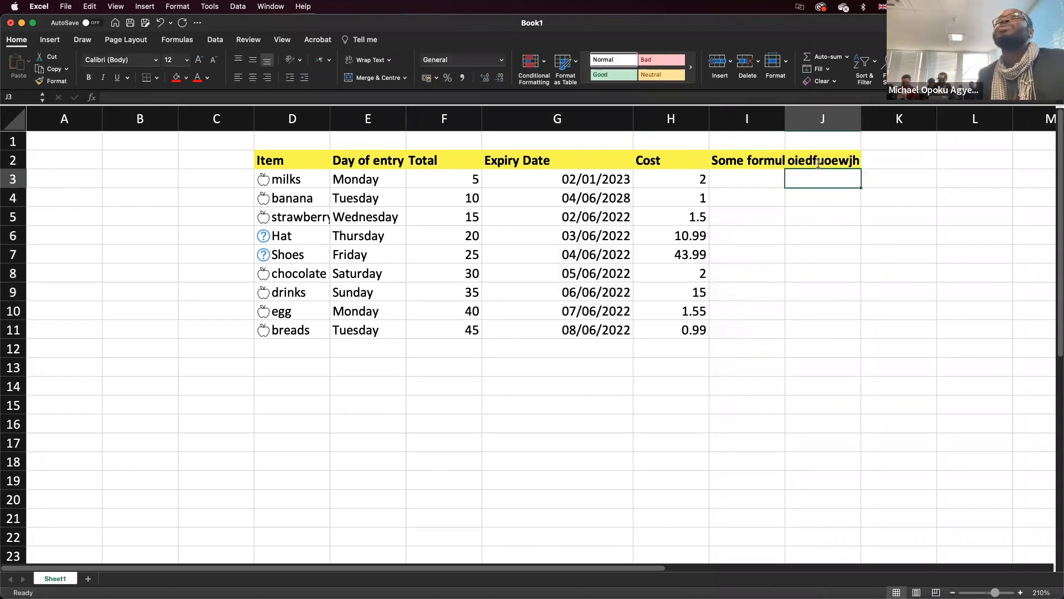
click(827, 163)
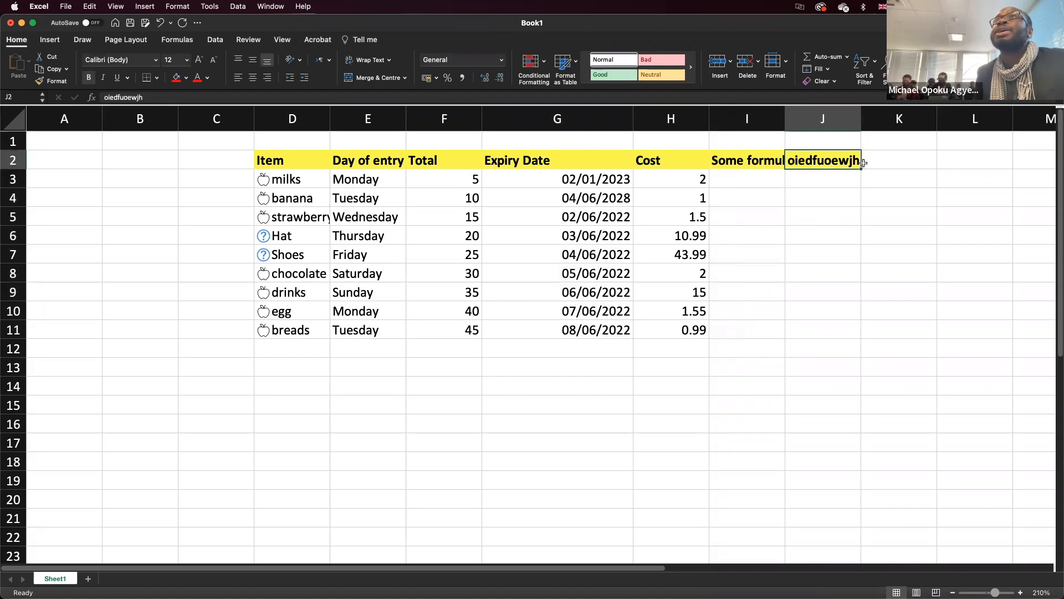
key(Delete)
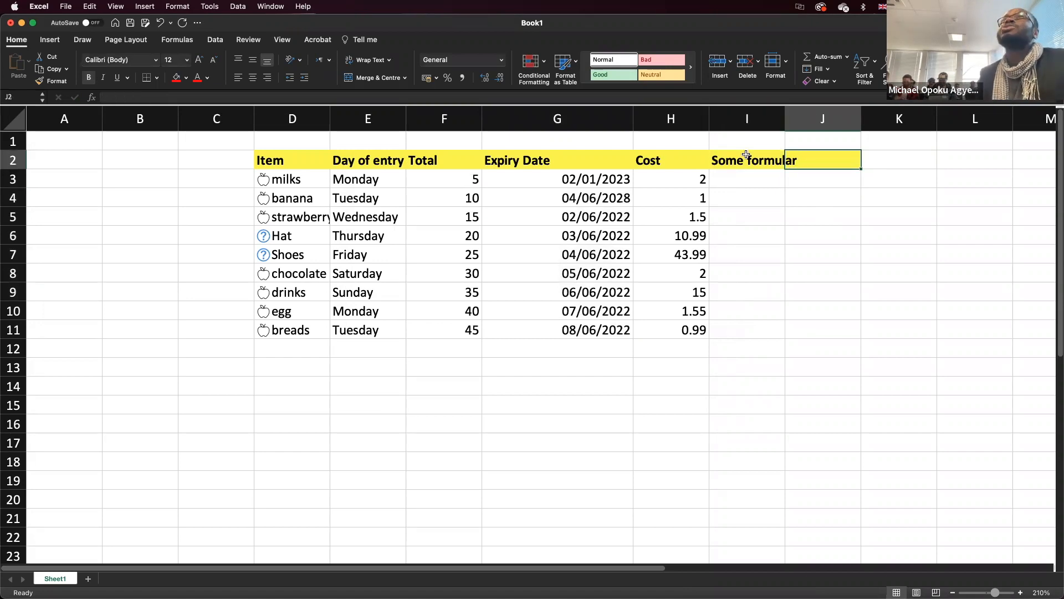
Step: Try text wrapping on the header cells D2 to I2 and switch it off again
drag(753, 161, 293, 158)
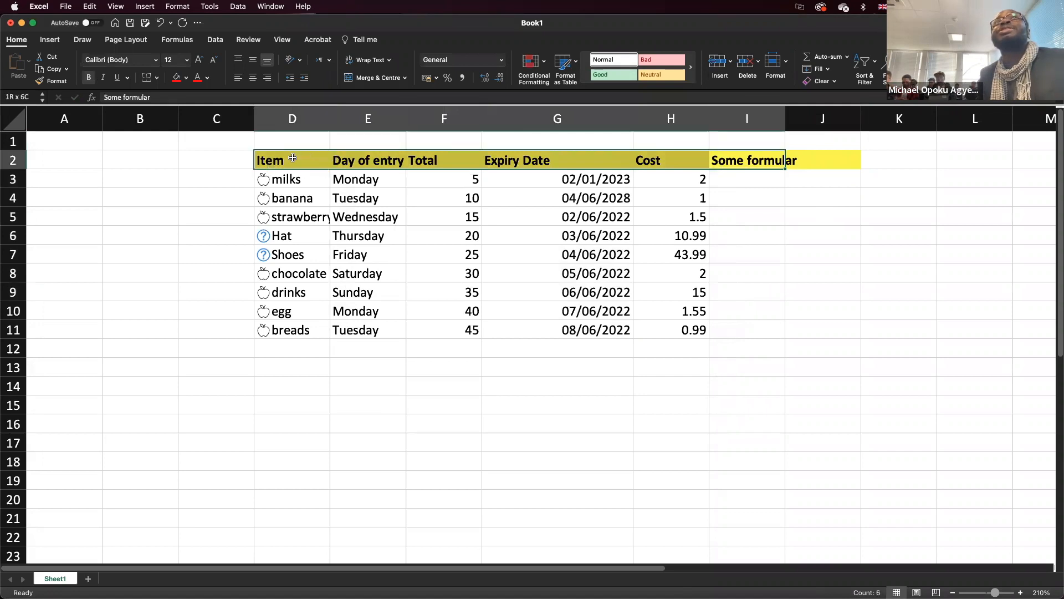
click(363, 59)
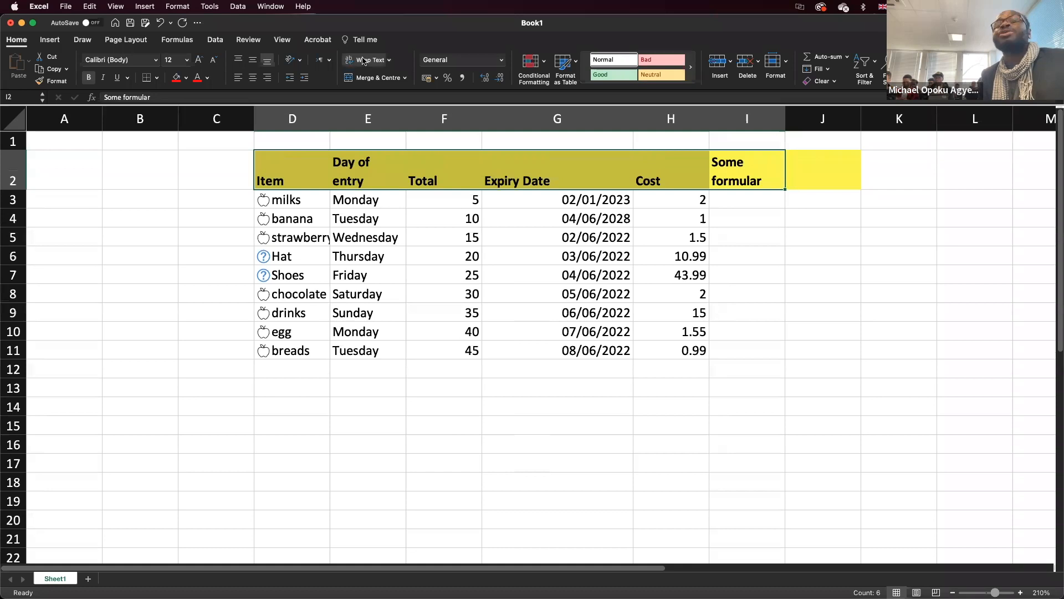
click(363, 60)
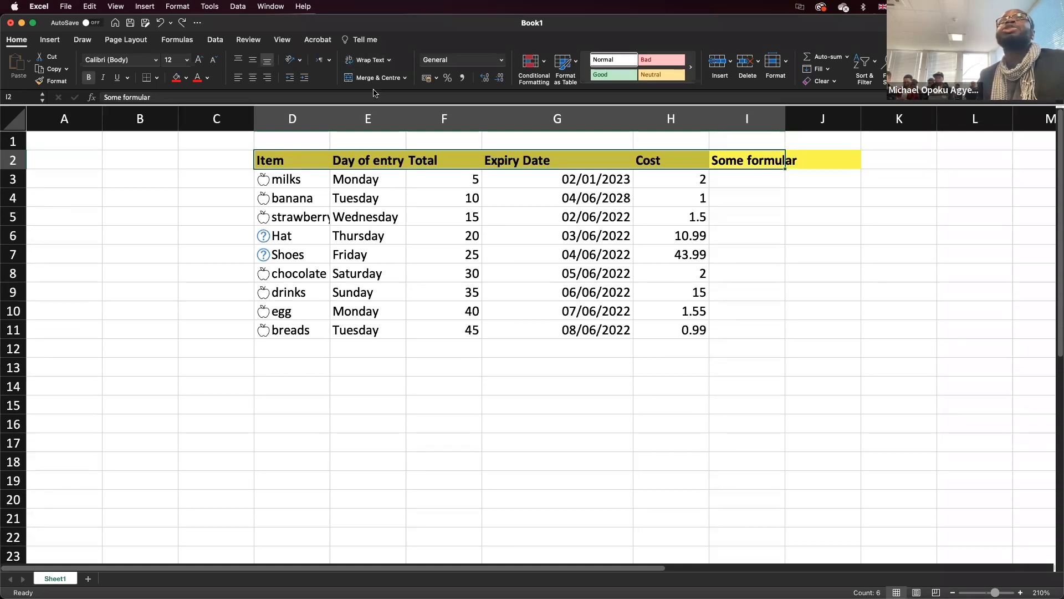
Step: Format the header cells D2 to I2 with wrapped text and a text orientation of -49 degrees
right_click(368, 158)
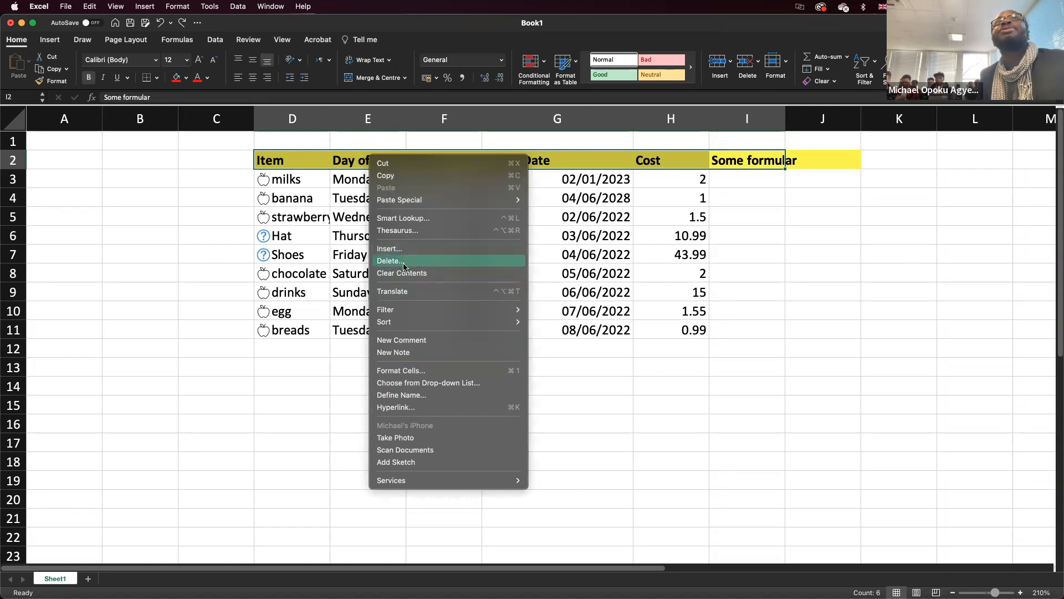
click(411, 375)
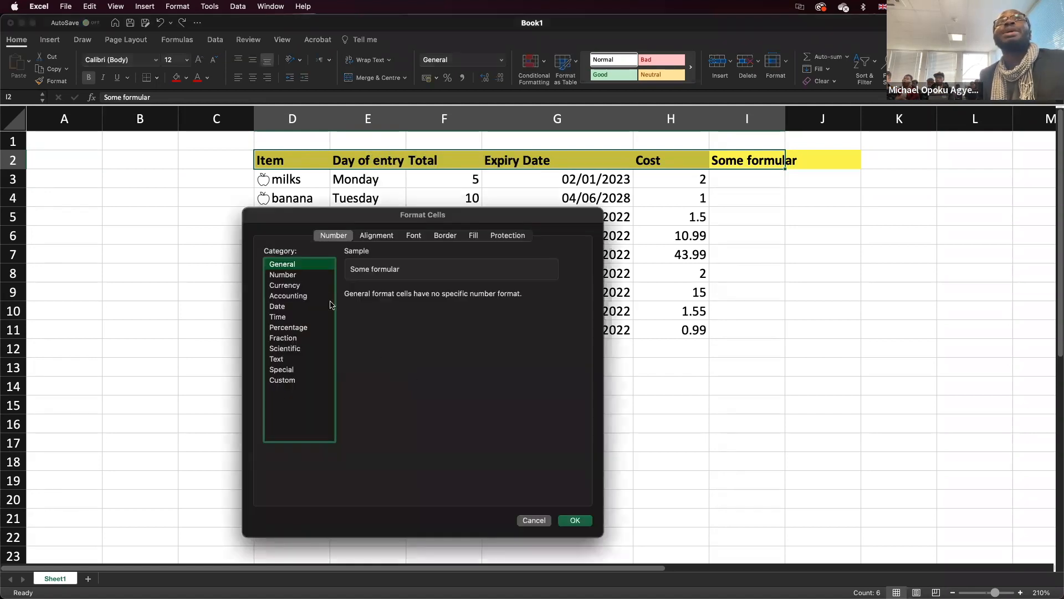
click(386, 235)
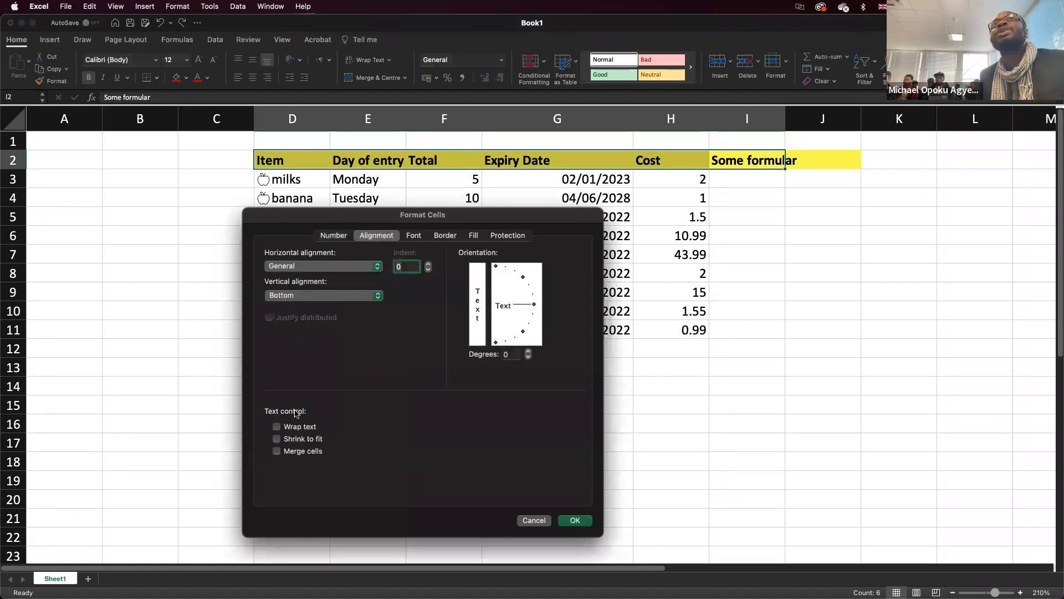
click(299, 426)
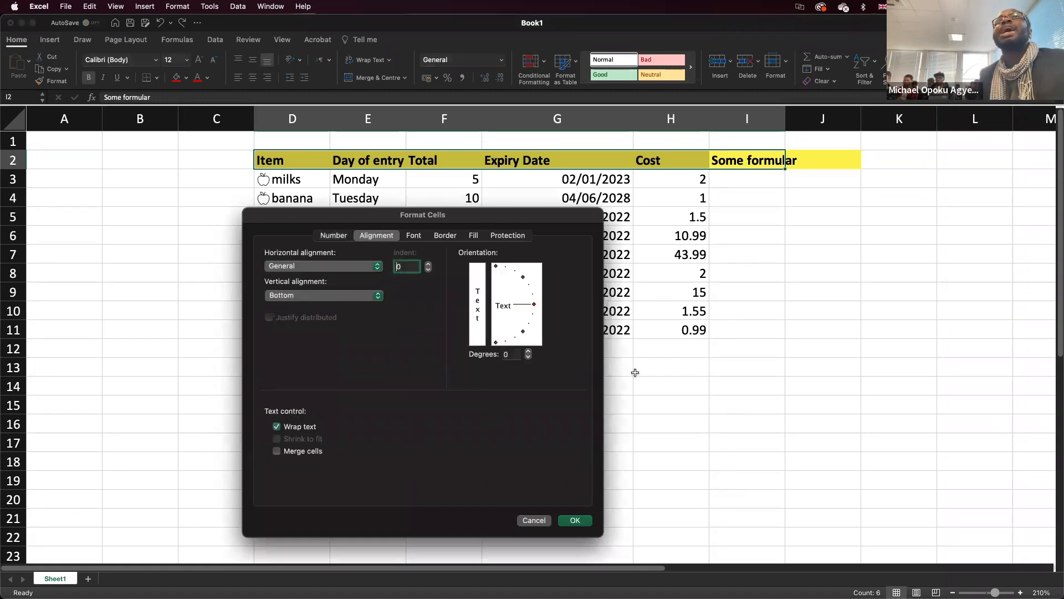
drag(531, 310, 525, 341)
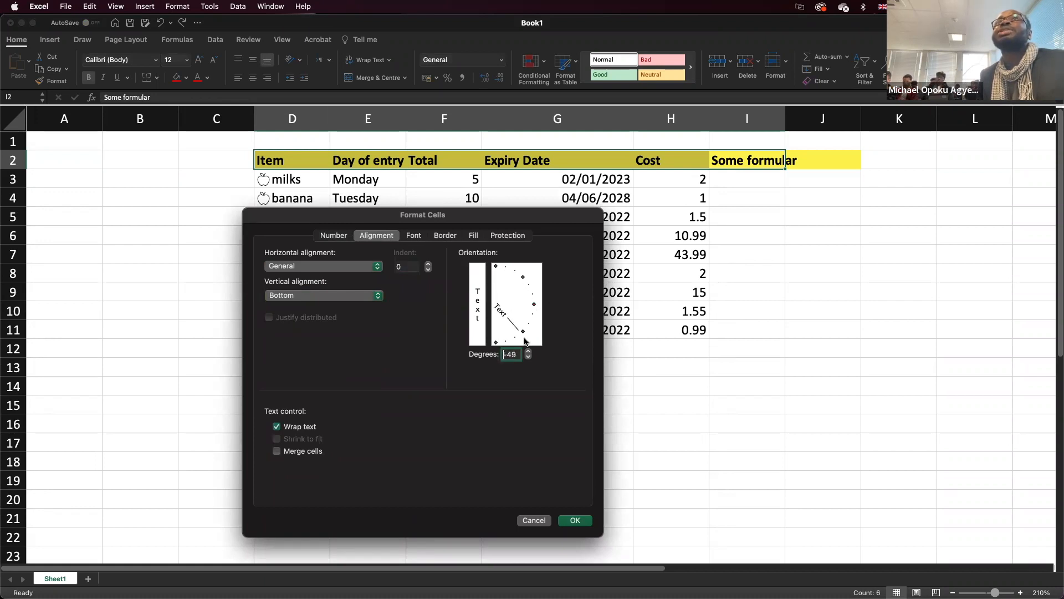
click(571, 521)
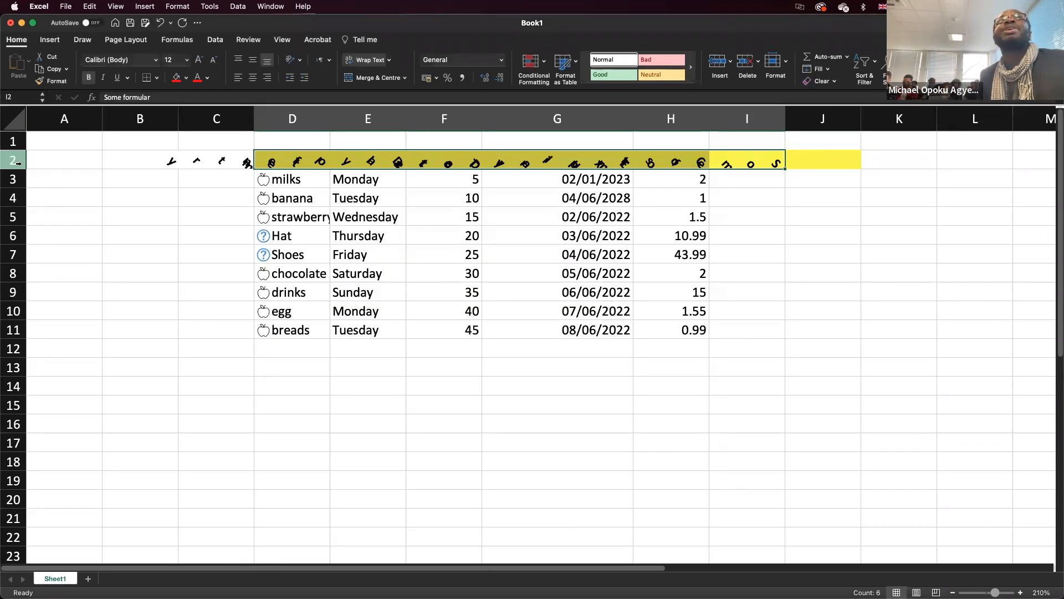
Step: Try a much taller header row 2, and undo both the row height change and the rotated, wrapped header formatting
drag(18, 168, 21, 187)
drag(34, 223, 33, 222)
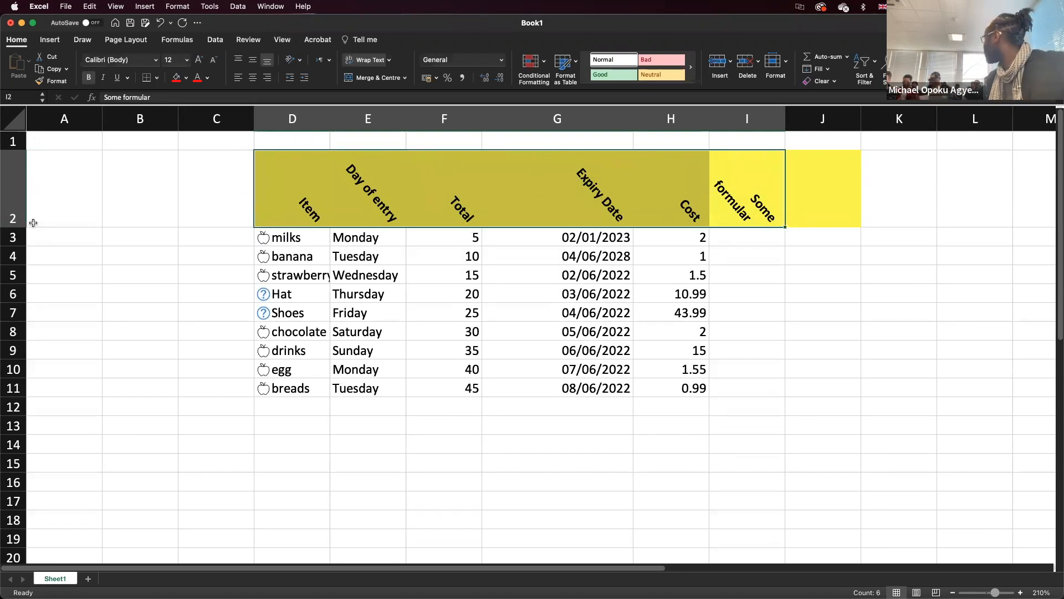
key(super+z)
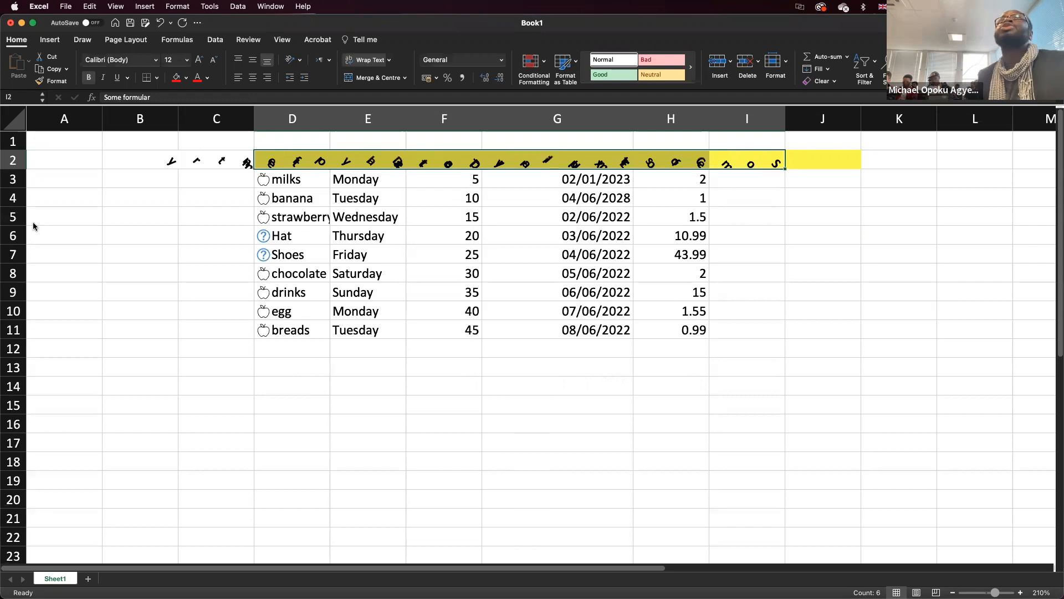
key(super+z)
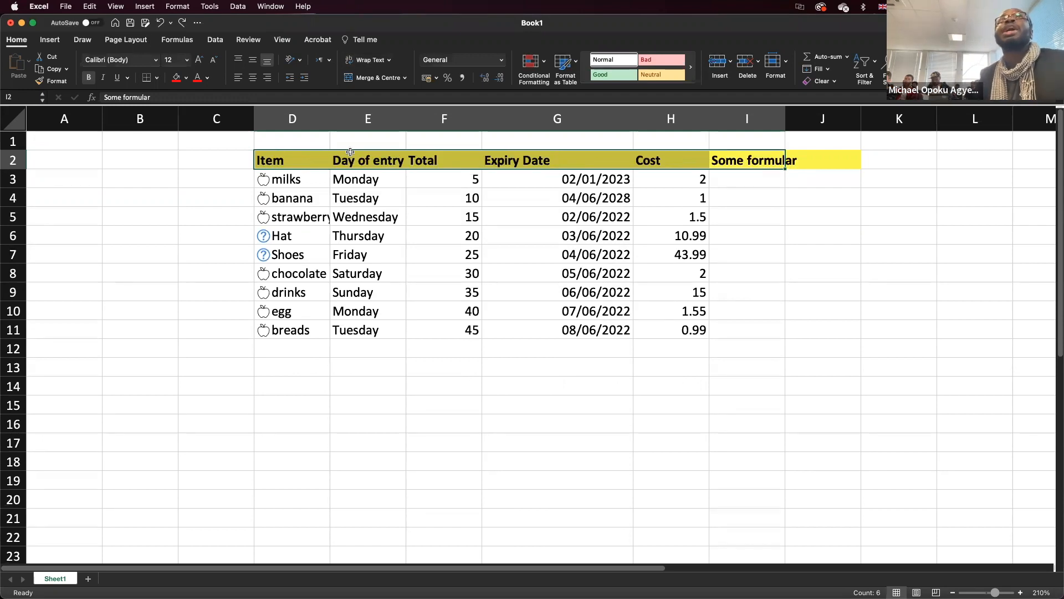
Step: Apply text wrapping to the header cells D2 to I2 through the cell alignment settings, keeping the orientation at 0 degrees
right_click(326, 163)
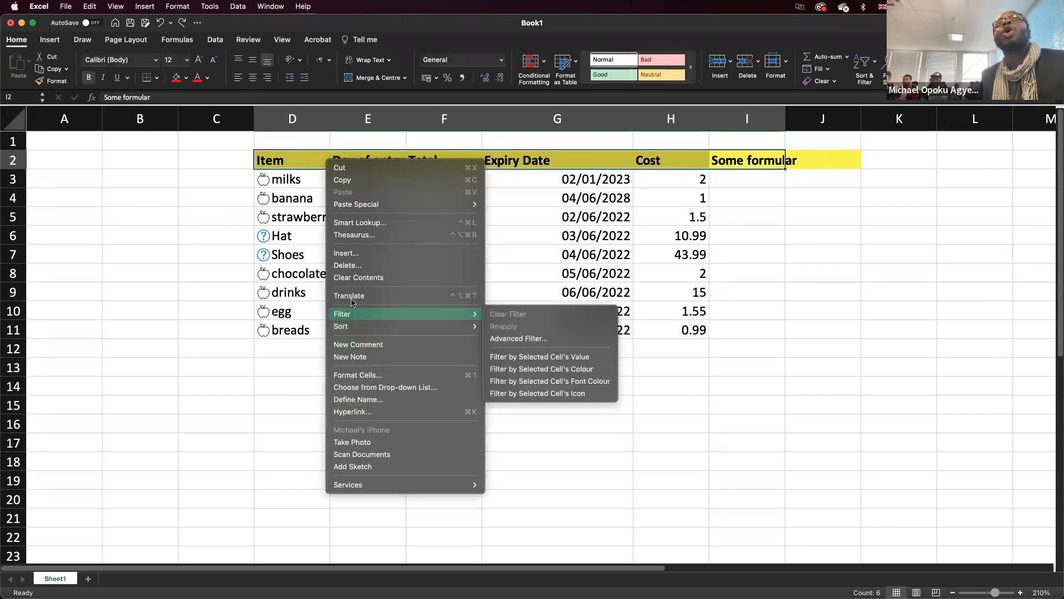
click(364, 375)
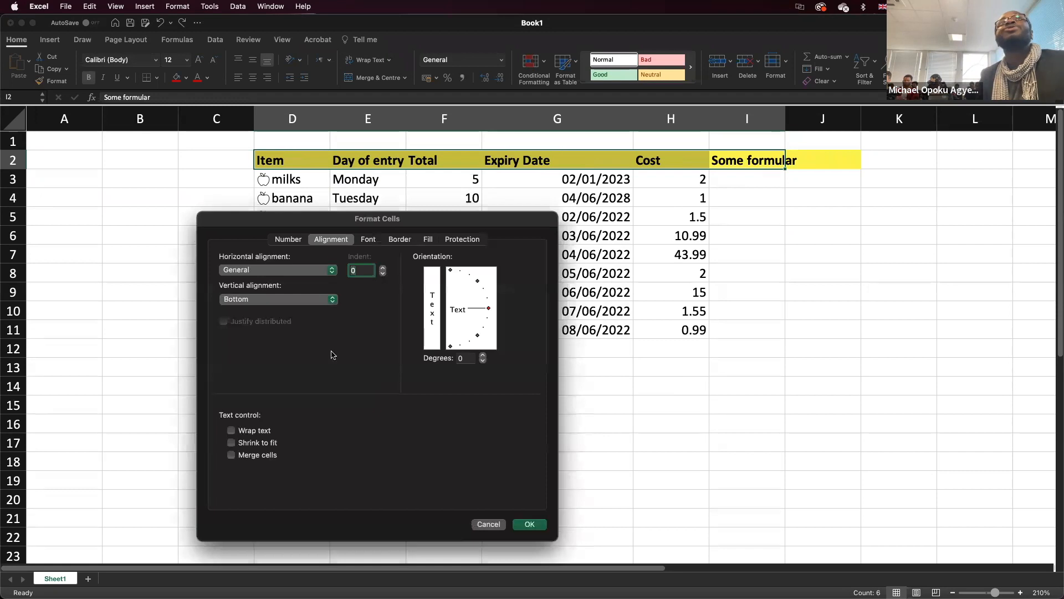
click(256, 431)
click(530, 525)
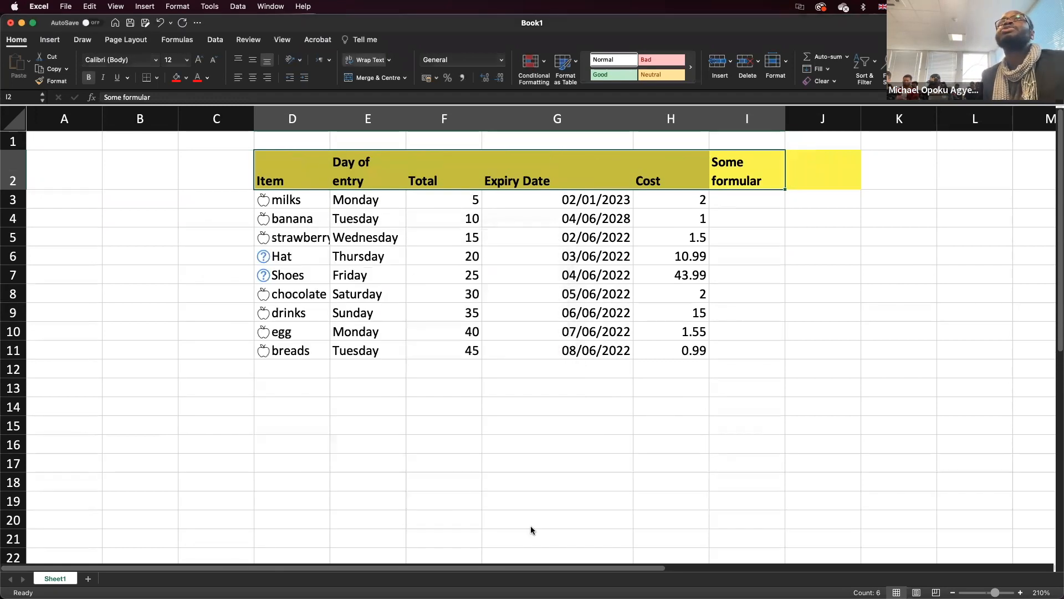
Step: Deselect the headers and widen the Total column (F) slightly
click(625, 269)
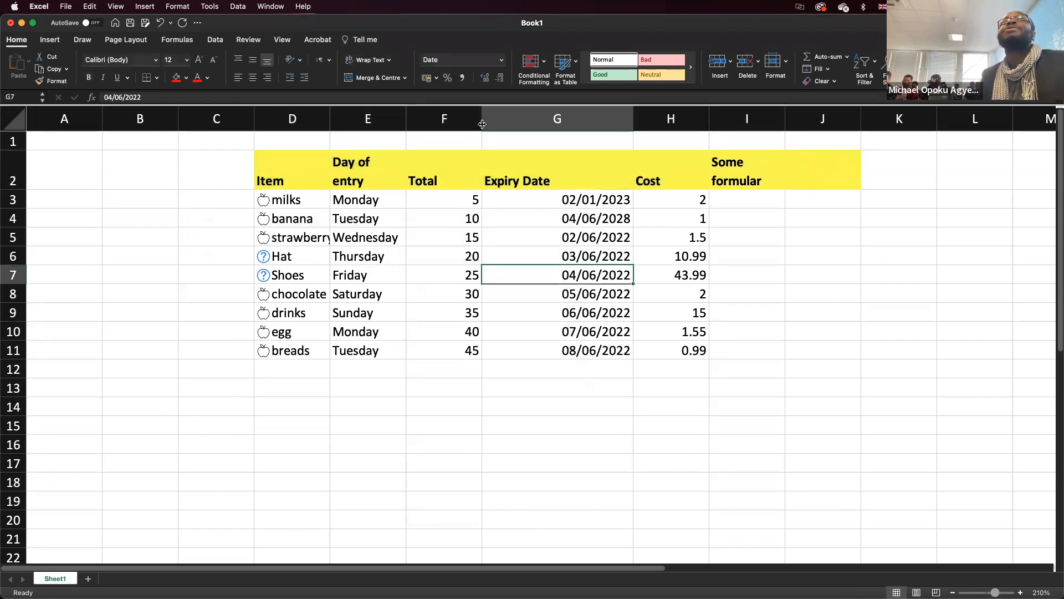
mouse_move(483, 123)
mouse_down()
mouse_move(593, 122)
mouse_move(495, 122)
mouse_up()
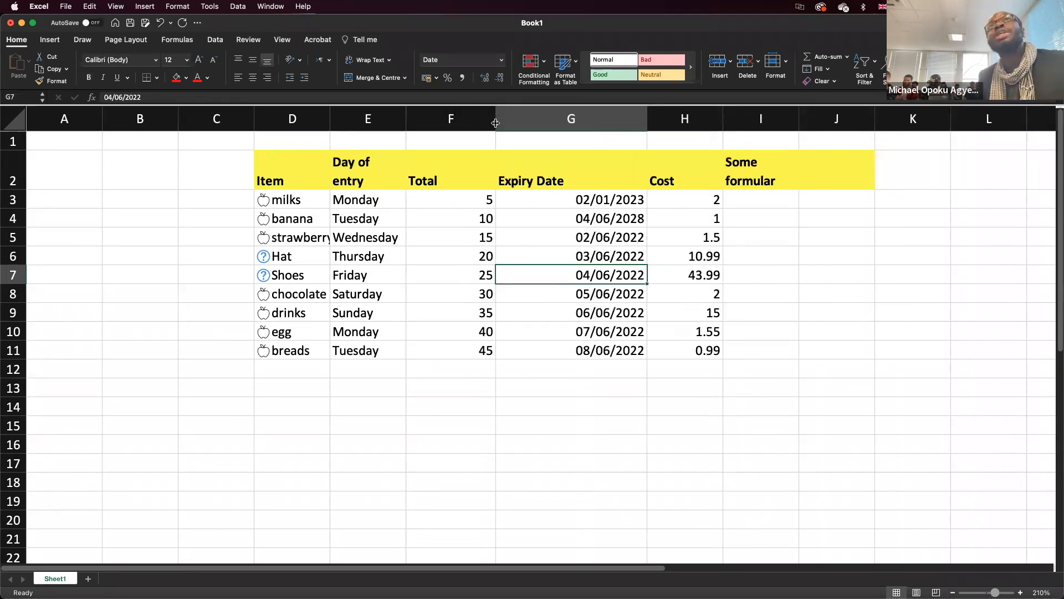
Step: Undo the widening of the Total column (F), and make column I slightly narrower
key(super+z)
key(super+z)
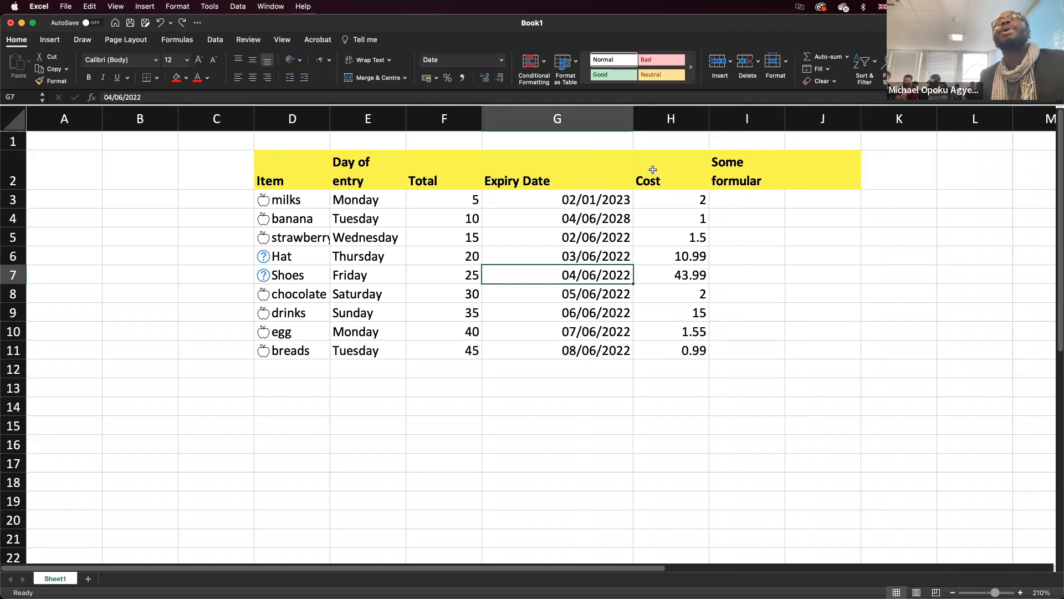
drag(738, 171, 308, 178)
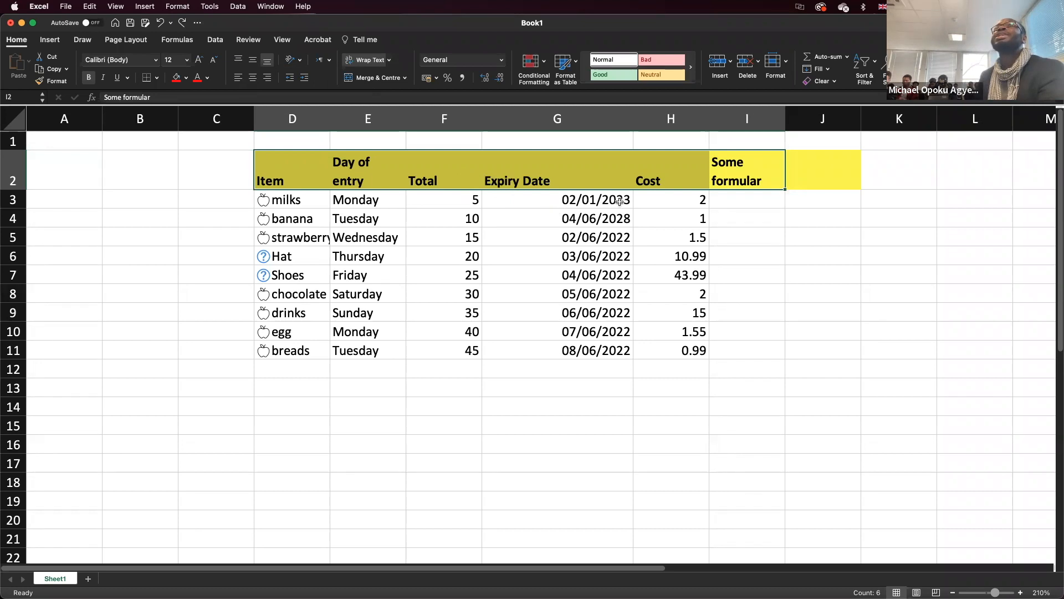
mouse_move(786, 127)
mouse_down()
mouse_move(866, 137)
mouse_move(742, 122)
mouse_move(780, 129)
mouse_up()
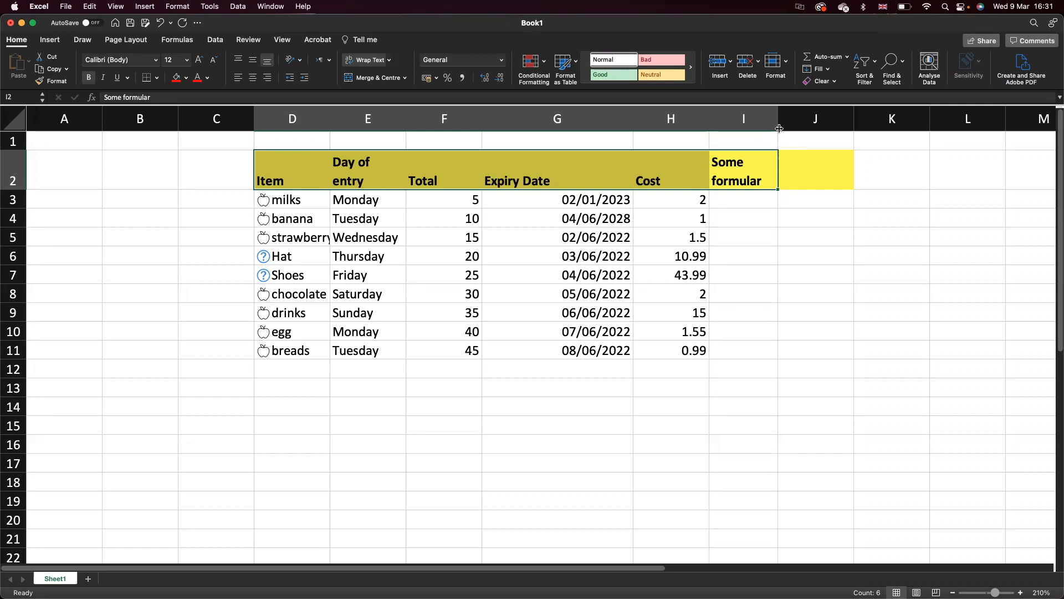
Step: Apply the Currency number format to the cost values in H3 to H11
click(600, 258)
drag(599, 258, 606, 352)
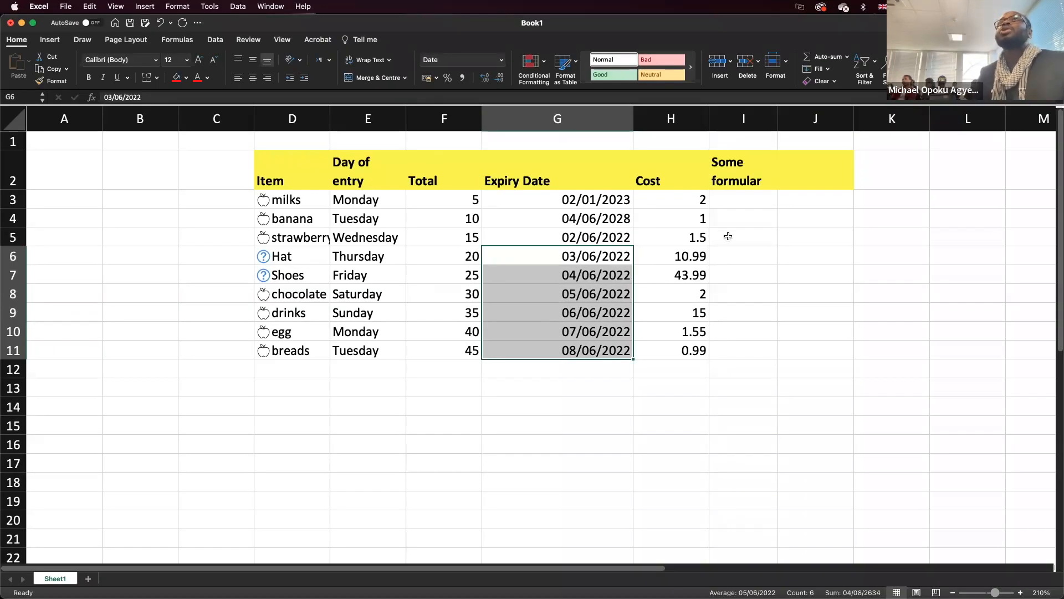
drag(697, 202, 674, 351)
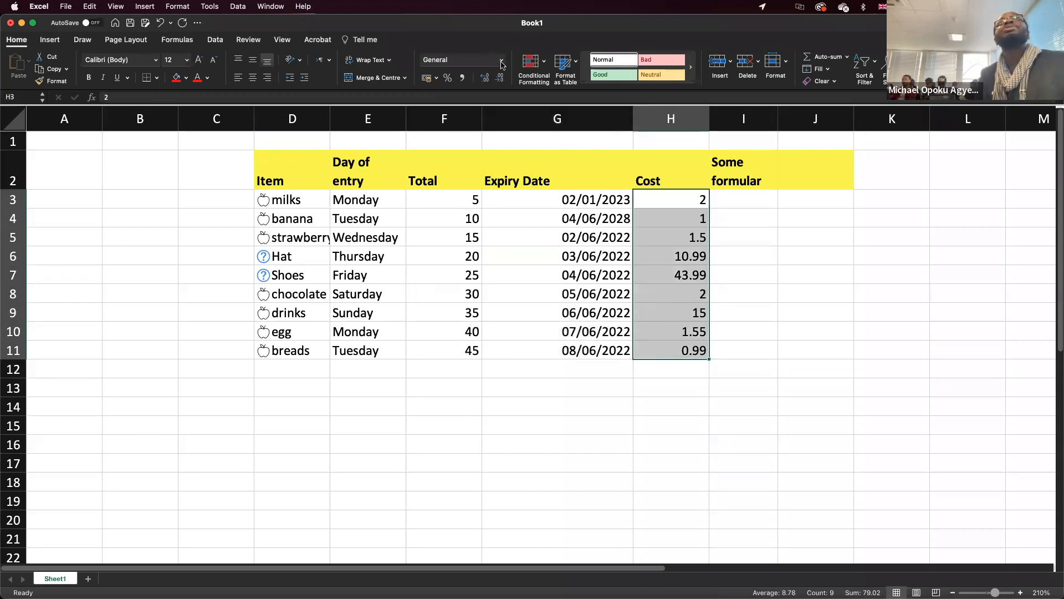
click(502, 60)
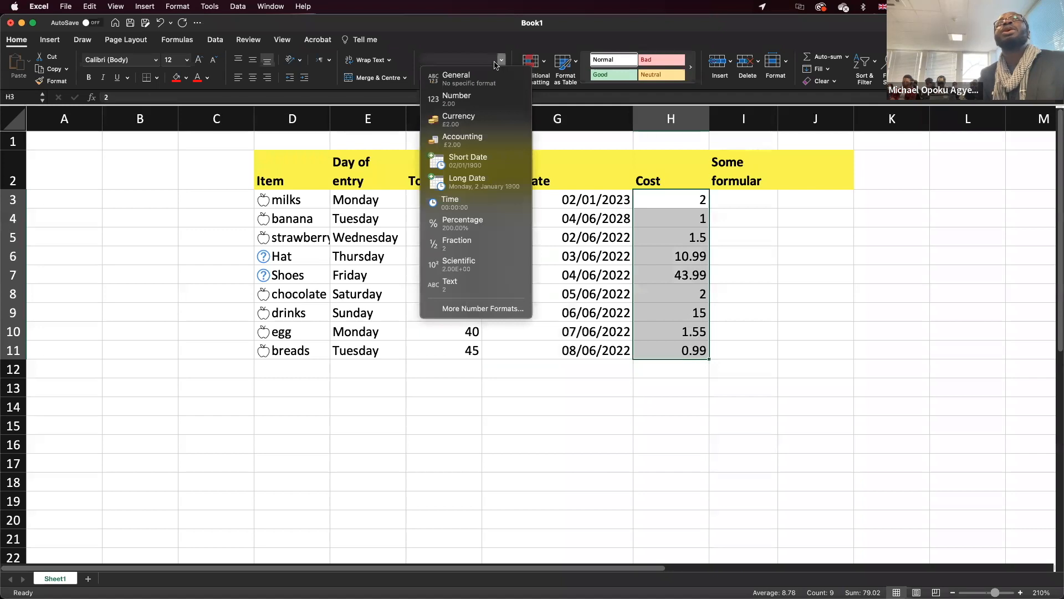
click(457, 120)
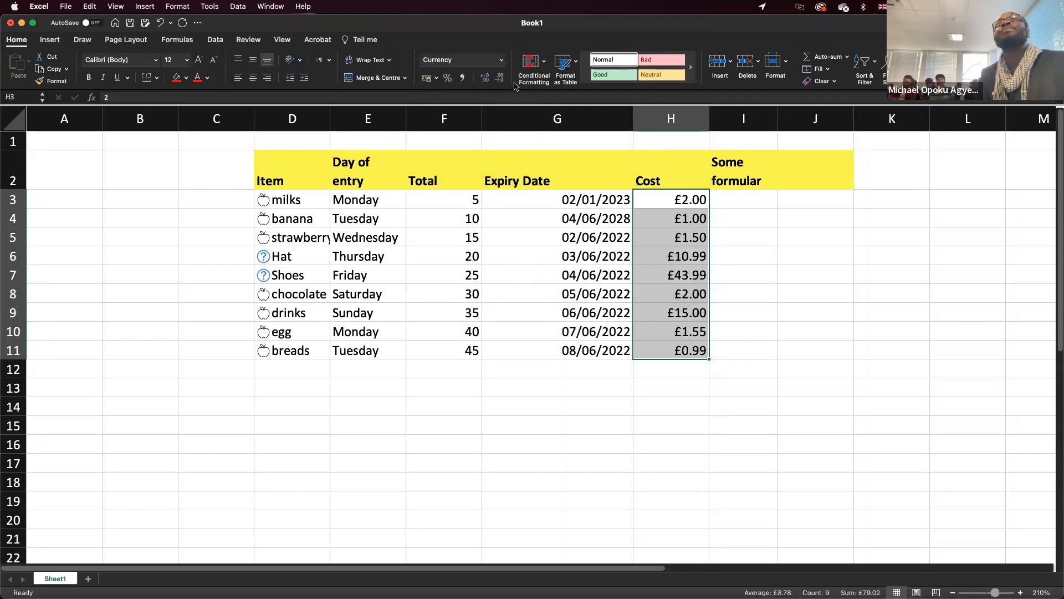
Step: Try the Accounting format with the £ symbol and 2 decimal places on H3 to H11, and switch the cells back to Currency
click(503, 60)
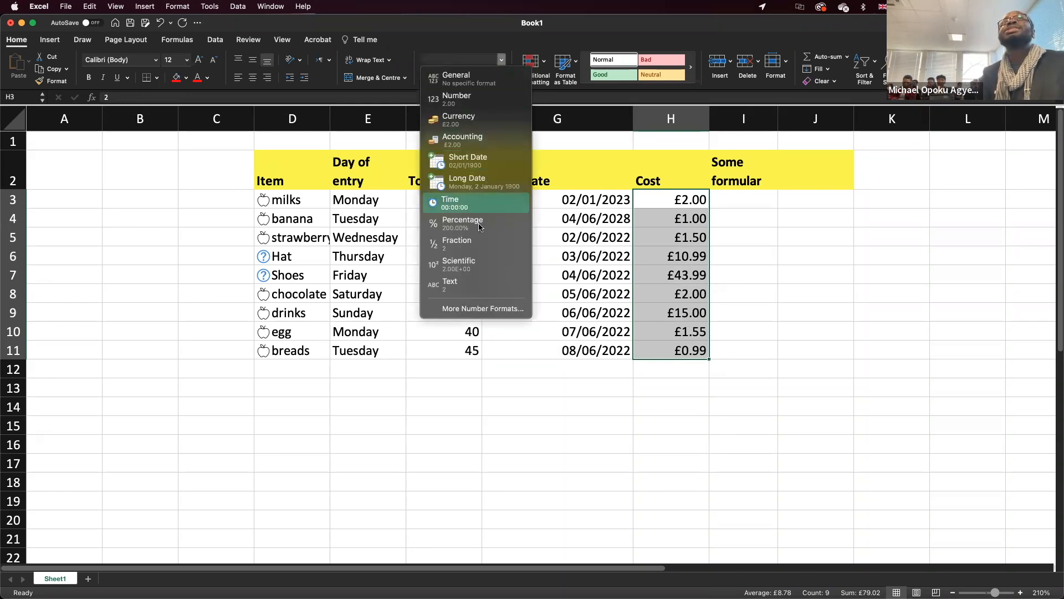
click(458, 307)
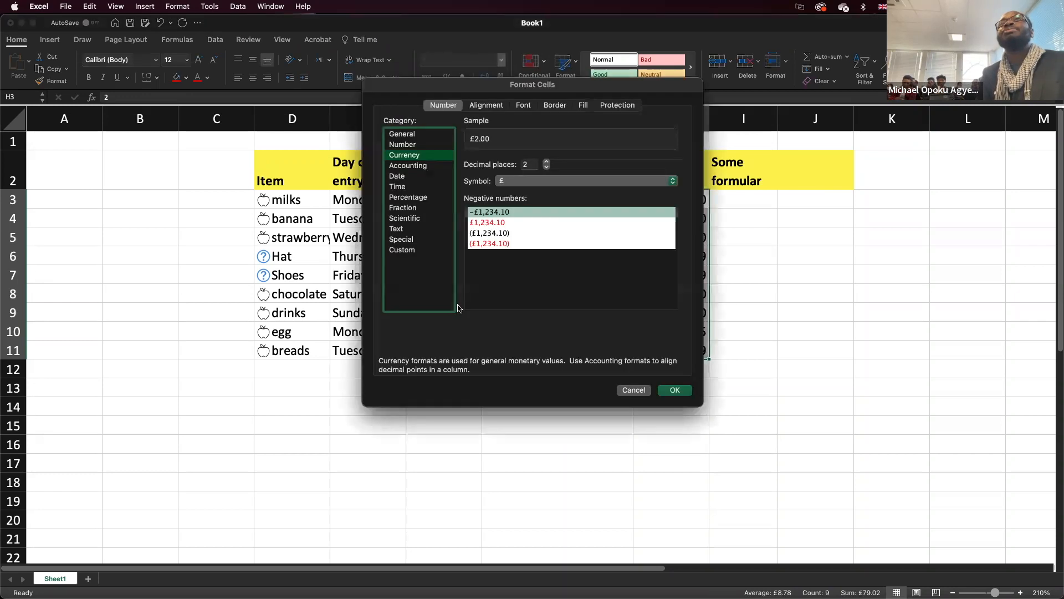
click(414, 165)
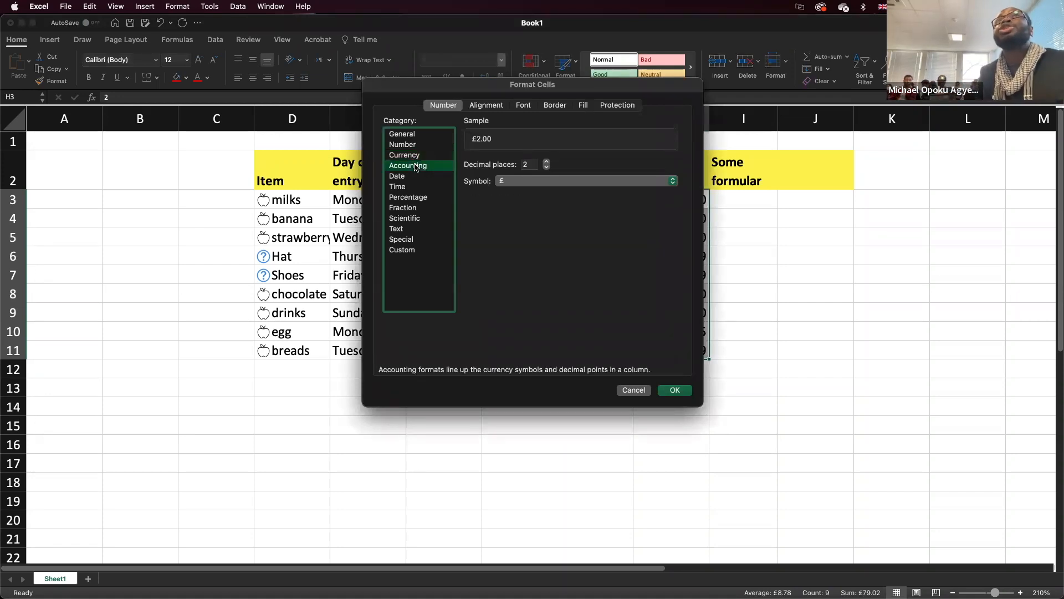
click(680, 392)
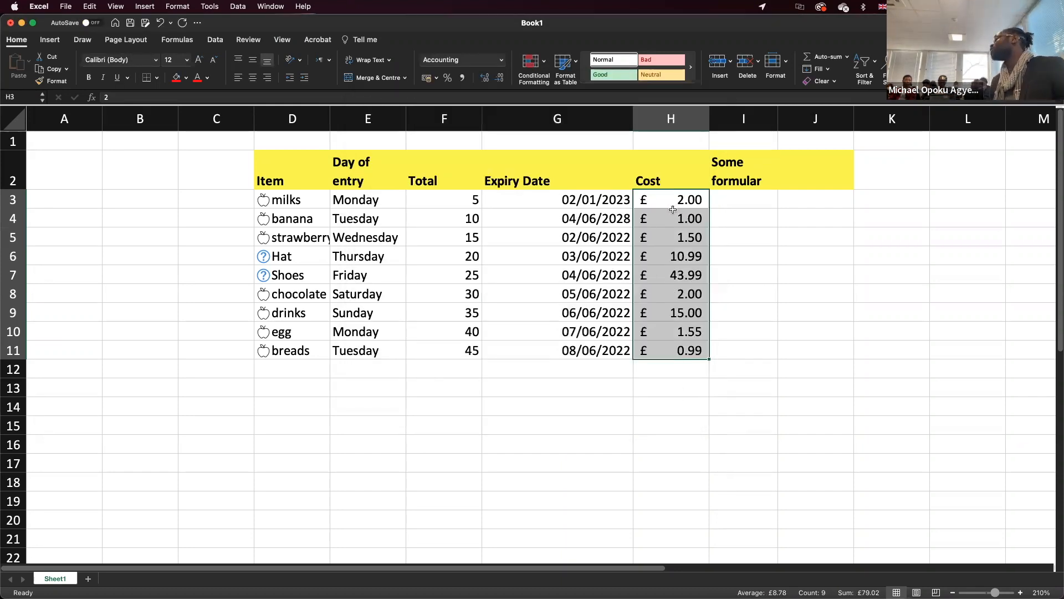
click(501, 60)
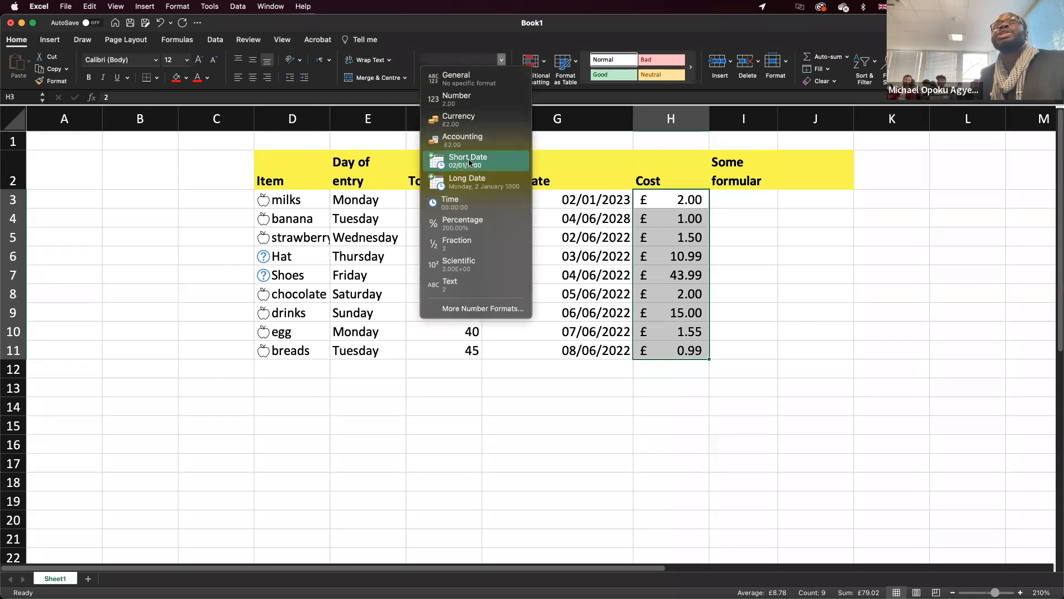
click(460, 120)
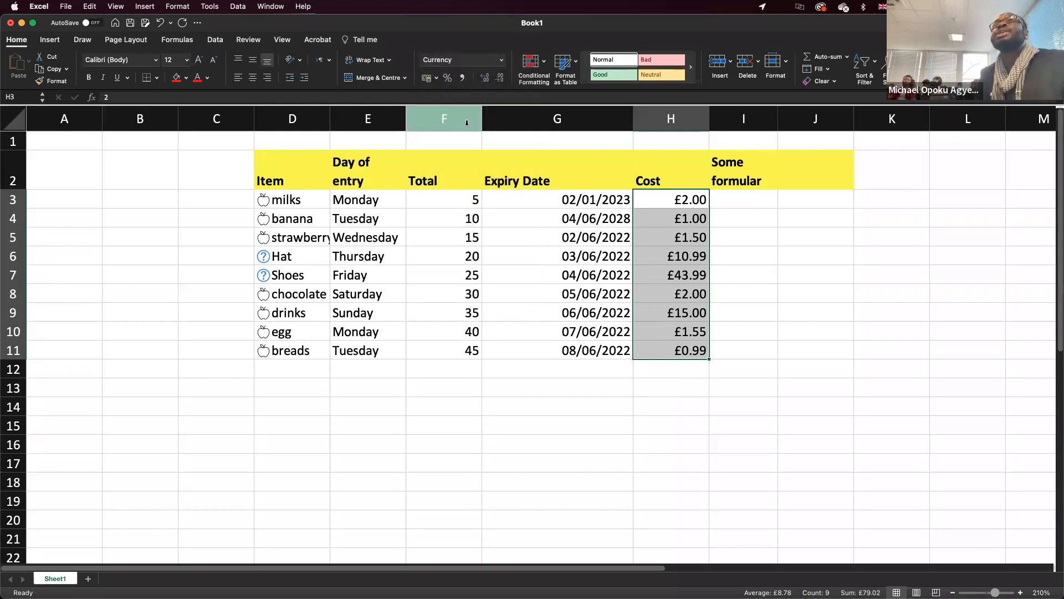
Step: Change the header in H2 to "Cost per item" and the header in I2 to "Total Cost"
click(752, 204)
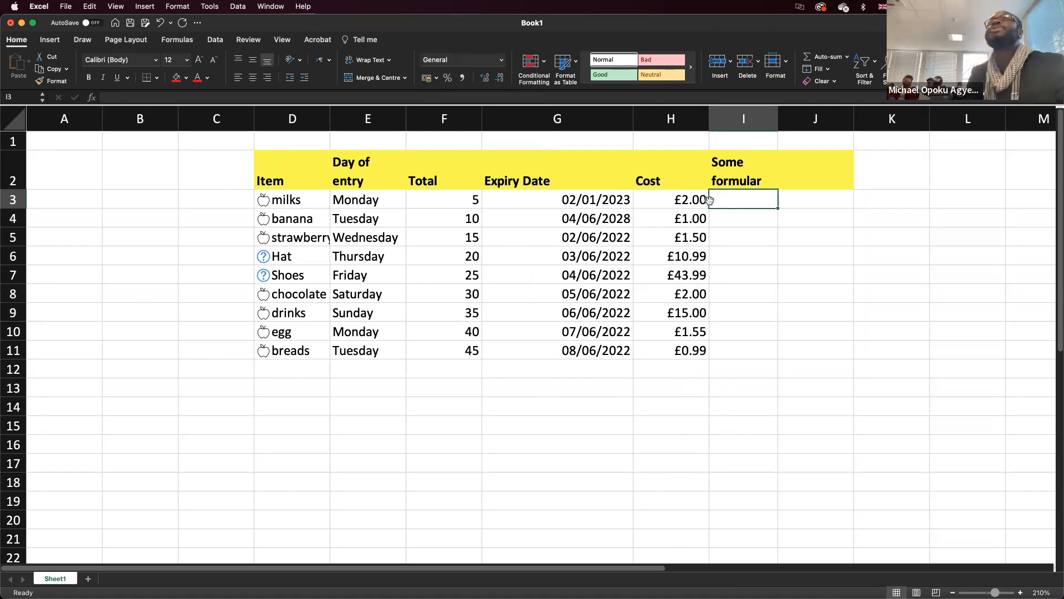
click(736, 172)
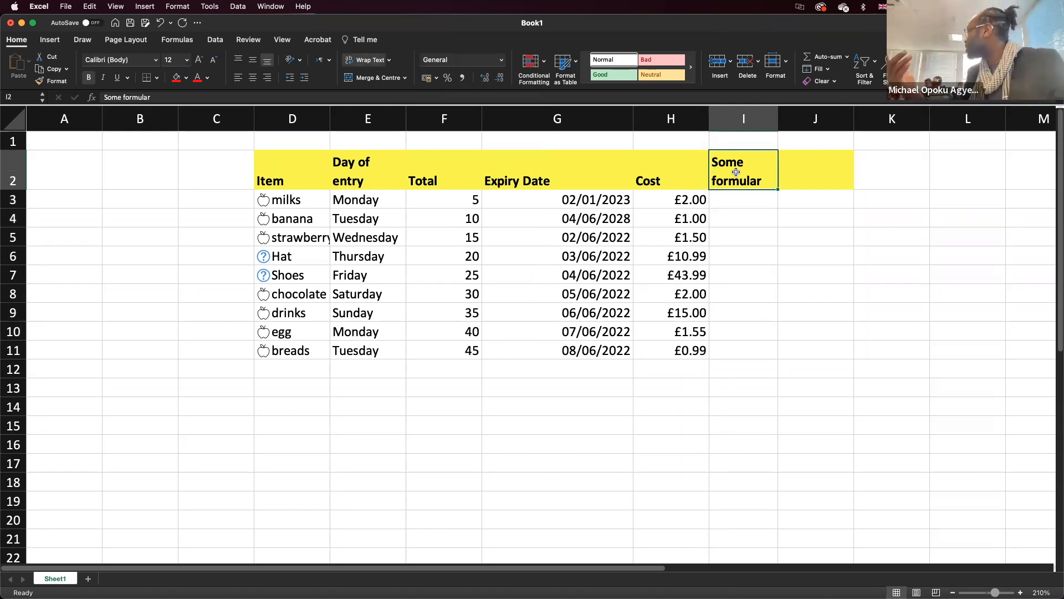
double_click(677, 175)
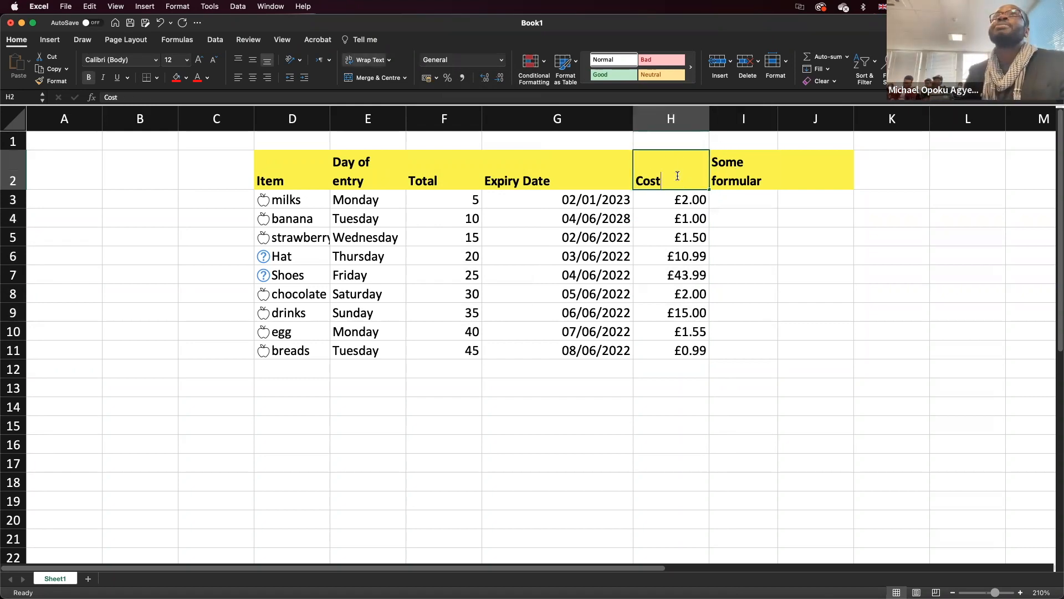
text(p)
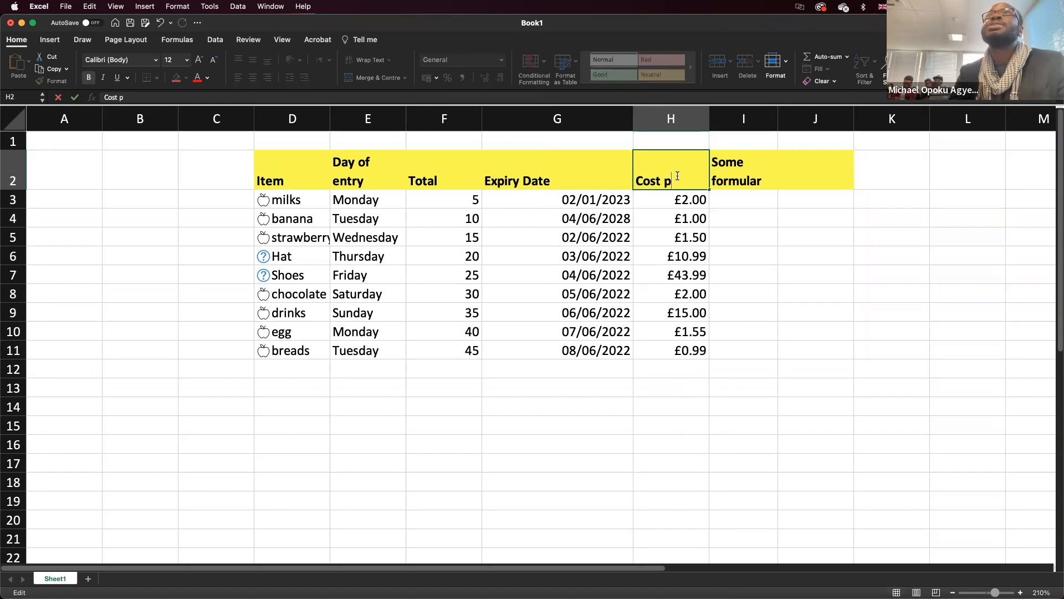
text(er item)
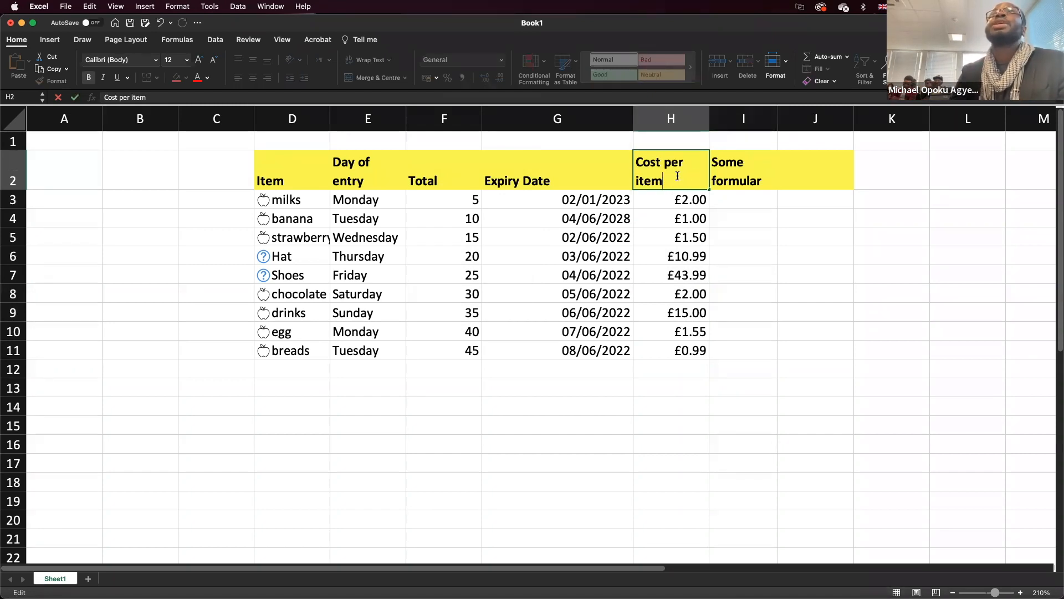
click(762, 176)
text(Total Cost)
key(Return)
Step: Centre the header cells D2 to I2 both horizontally and vertically
drag(753, 172, 301, 164)
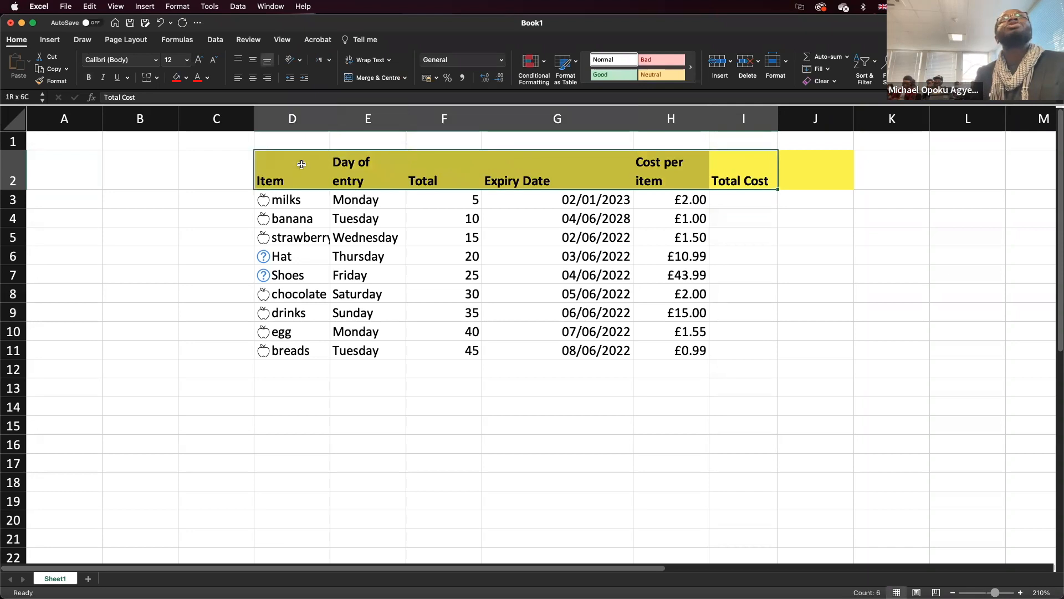
click(252, 79)
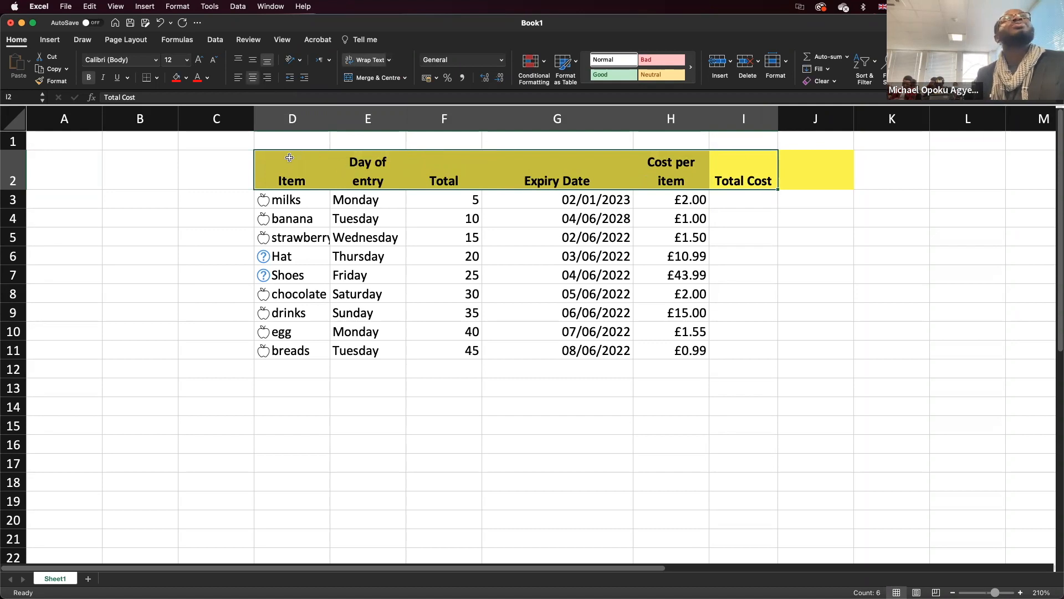
click(253, 61)
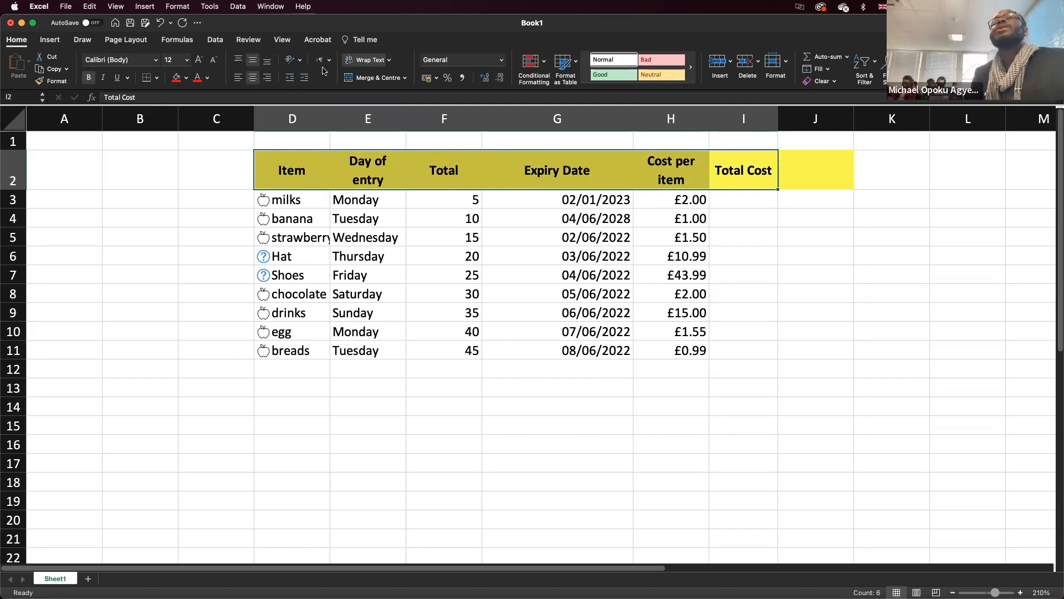
click(751, 200)
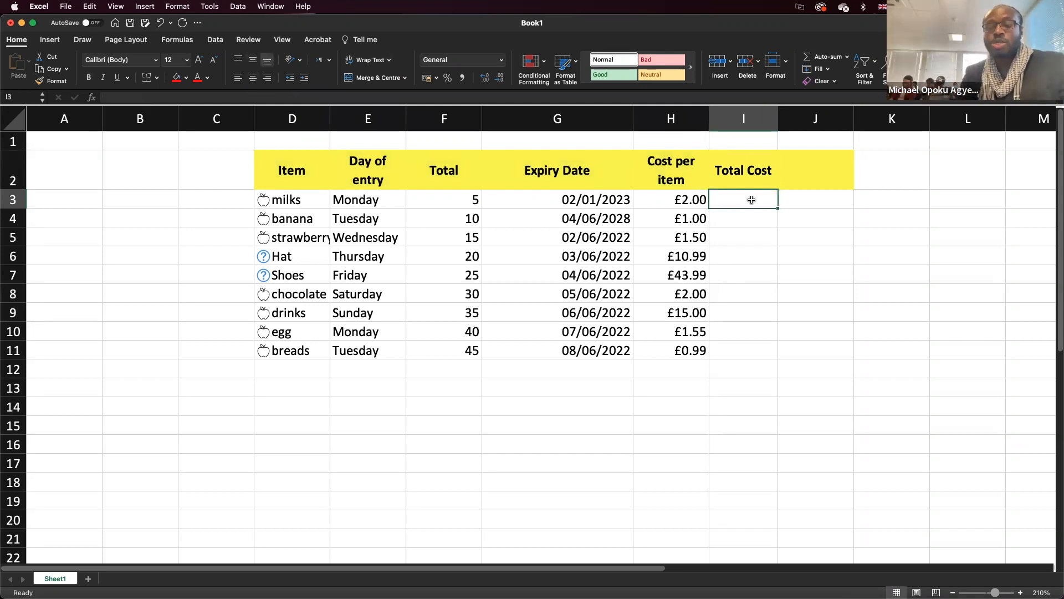
text(=)
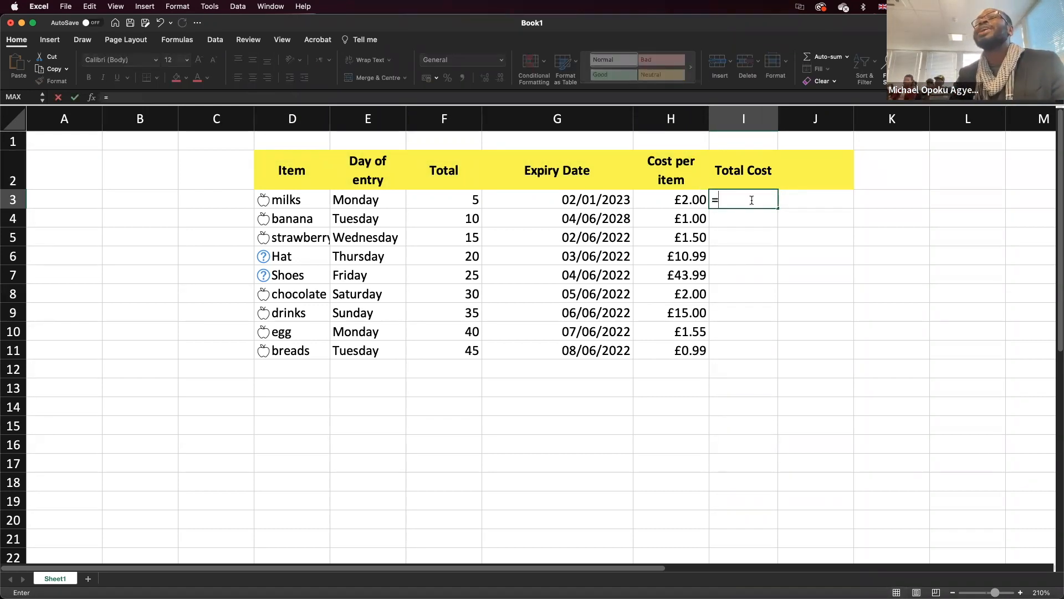
text(h)
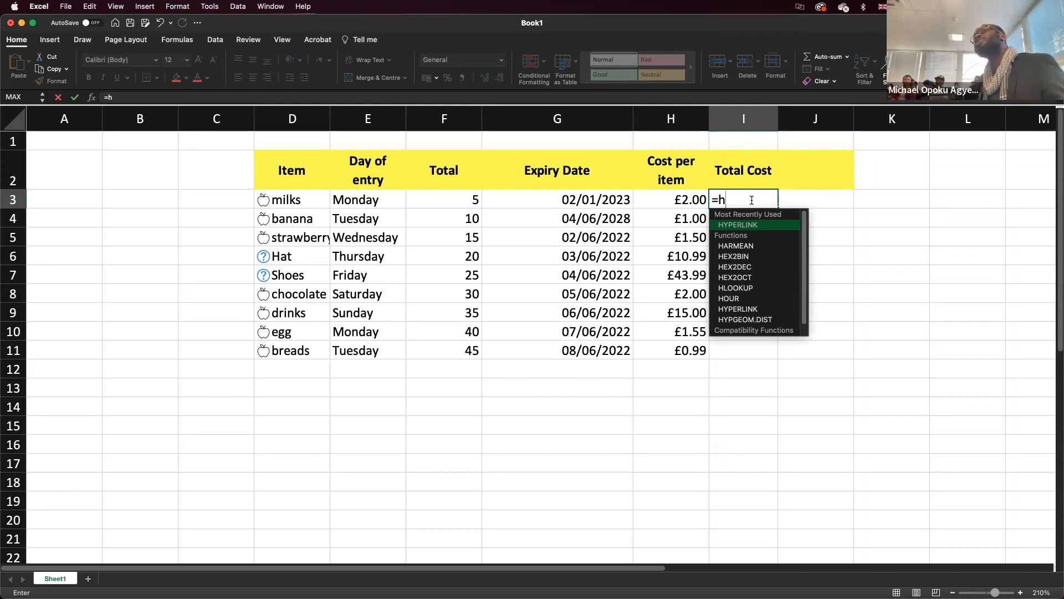
key(Escape)
key(Escape)
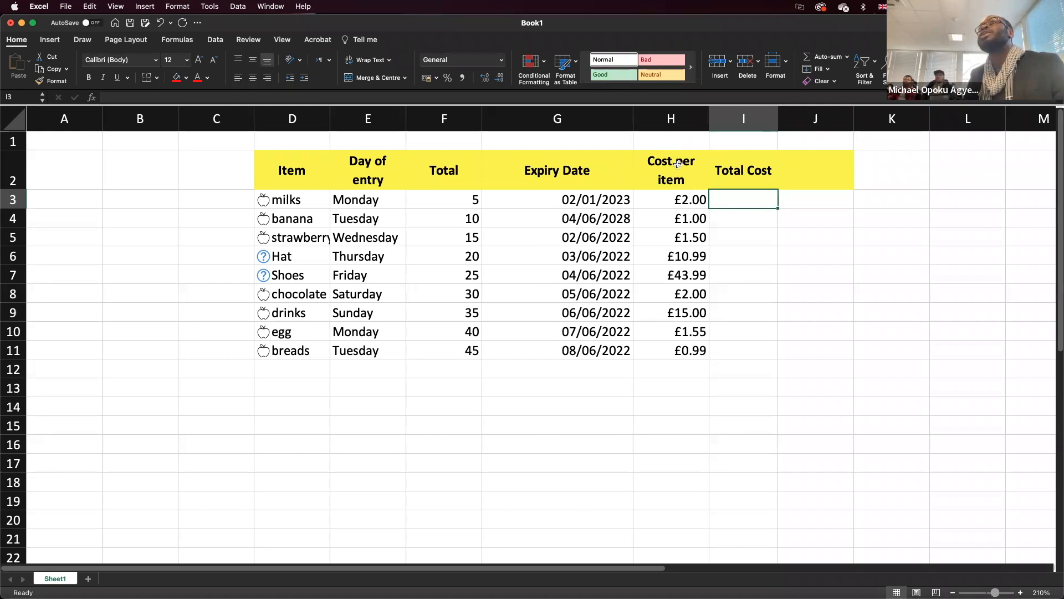
Step: Examine the Cost per item values in column H and the Total values in column F as factors for the total cost
drag(679, 198, 694, 347)
drag(460, 195, 479, 349)
click(677, 200)
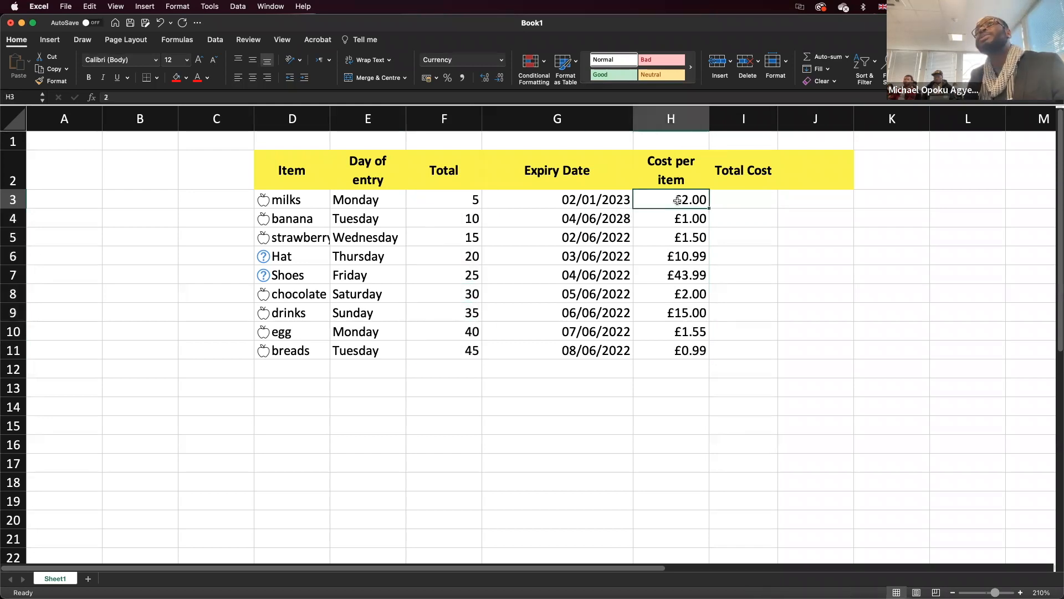
click(467, 209)
click(743, 199)
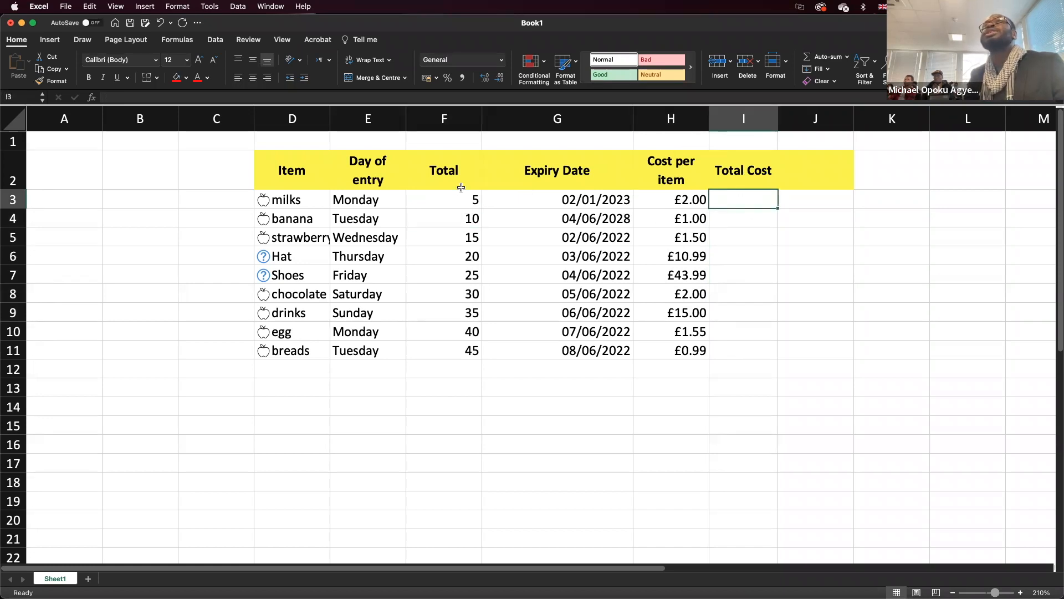
click(460, 199)
Step: Enter the formula =H3*F3 in I3 to calculate the total cost of milks, and reselect that cell
click(727, 203)
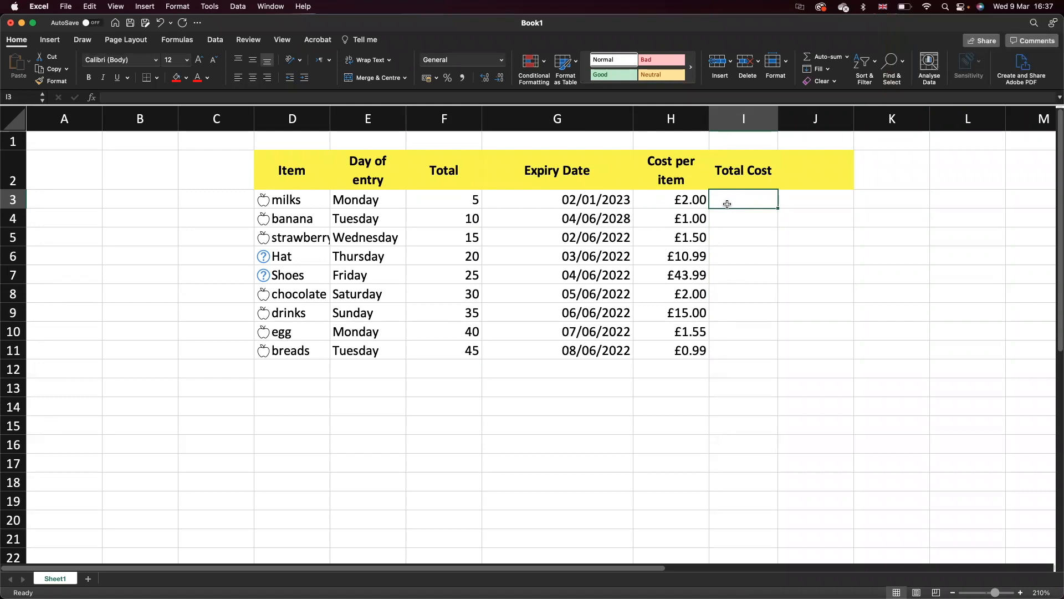
text(=)
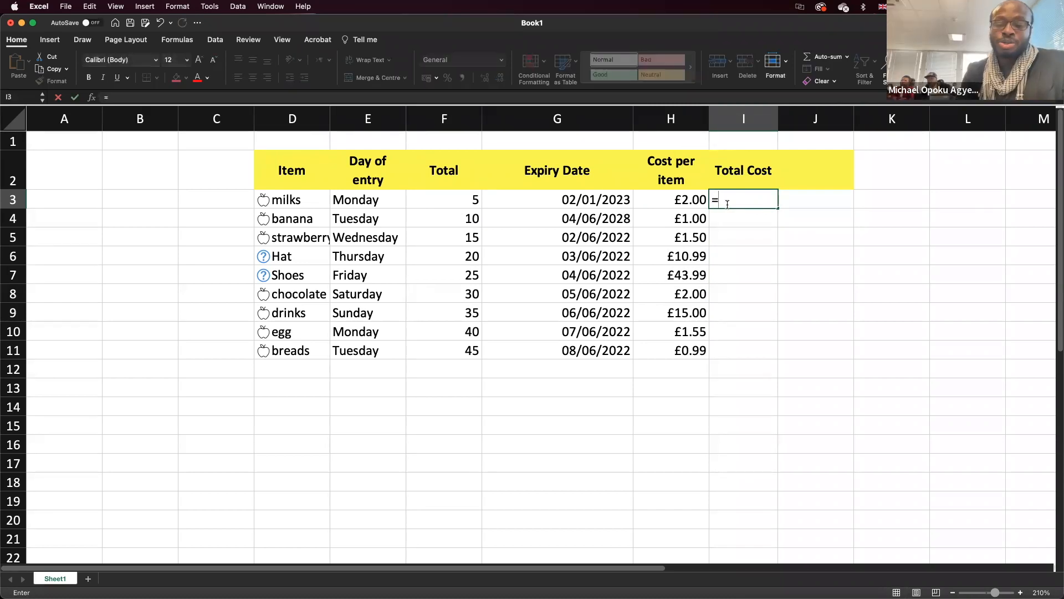
text(h)
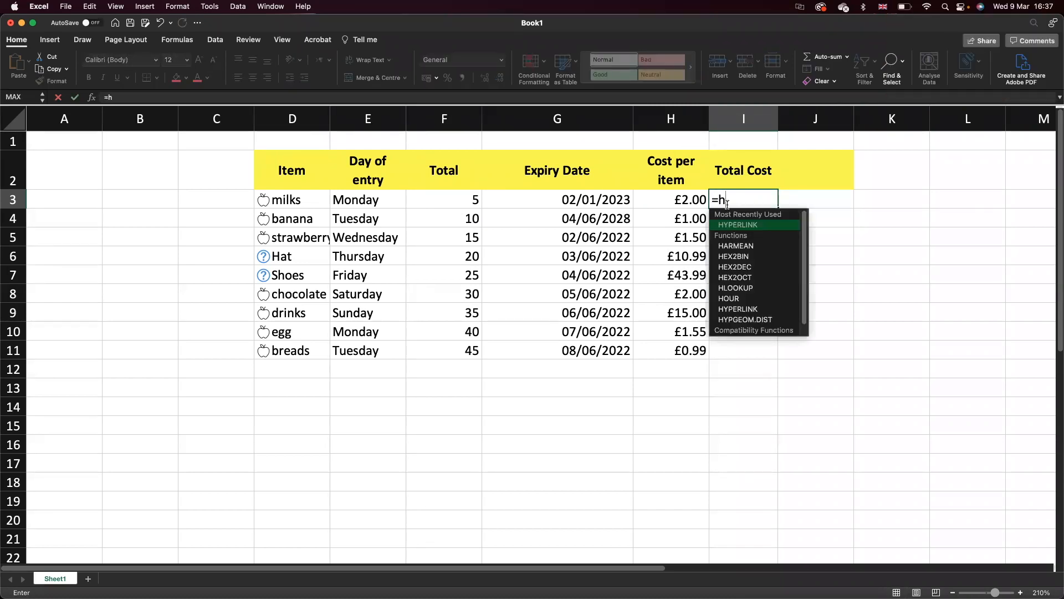
text(3£)
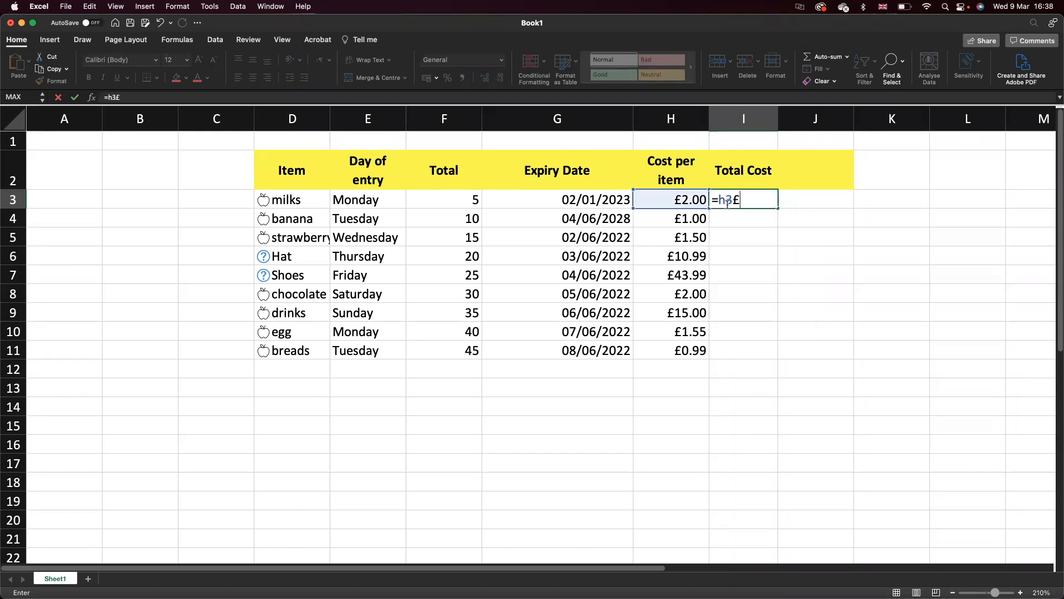
key(BackSpace)
text(*)
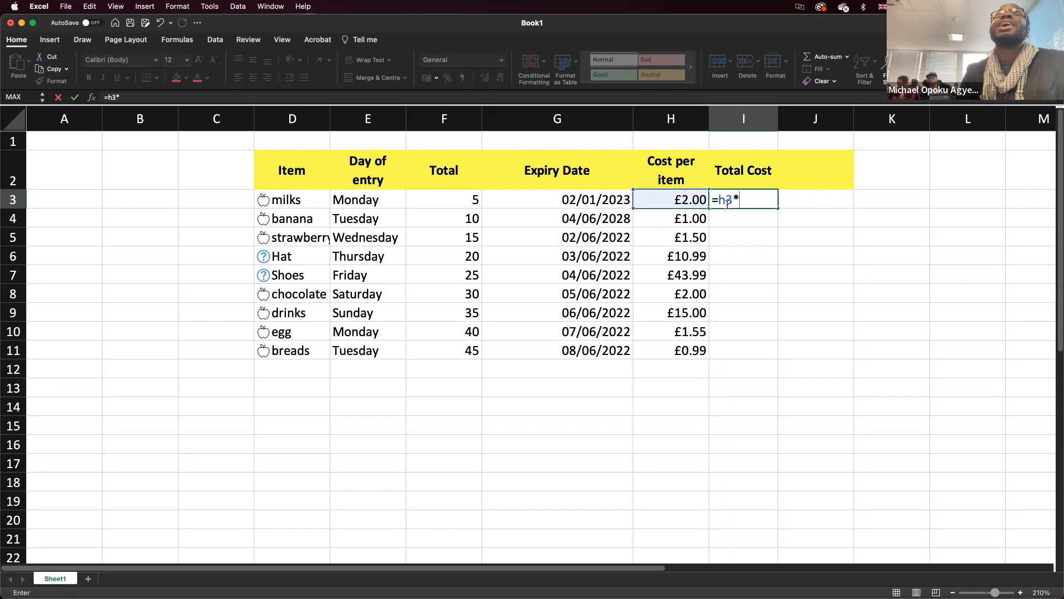
text(F3)
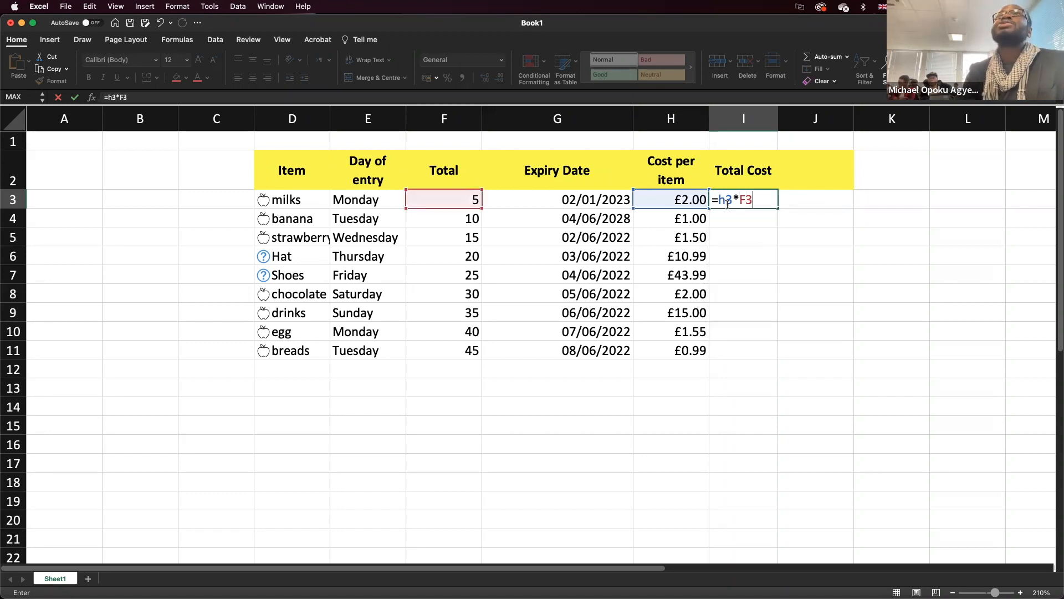
key(Return)
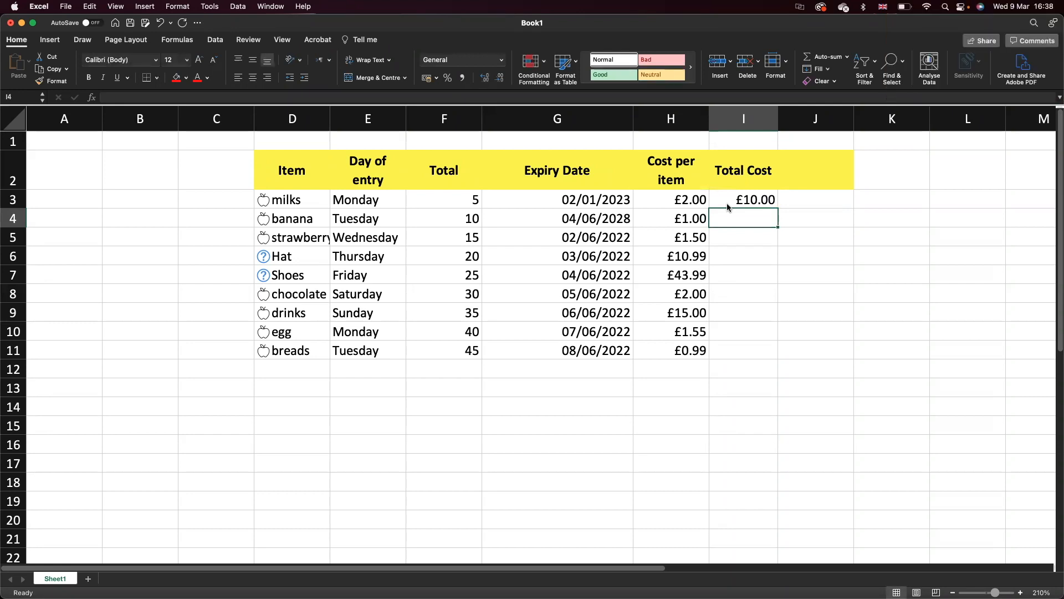
click(740, 200)
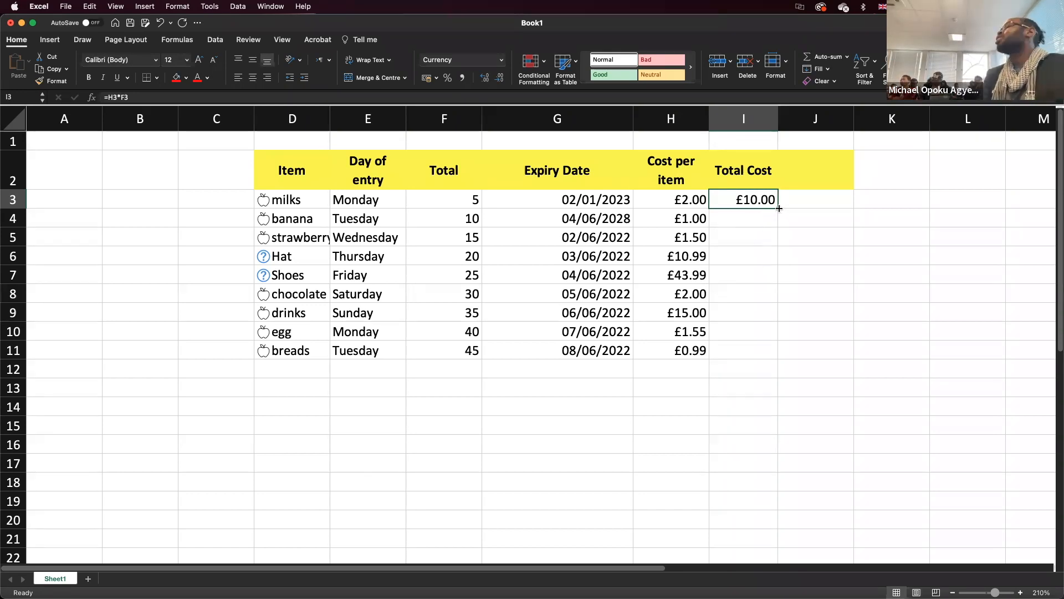
Step: Try filling the I3 formula down to I11, undo the fill, and copy the formula from I3 into I4
drag(779, 208, 763, 351)
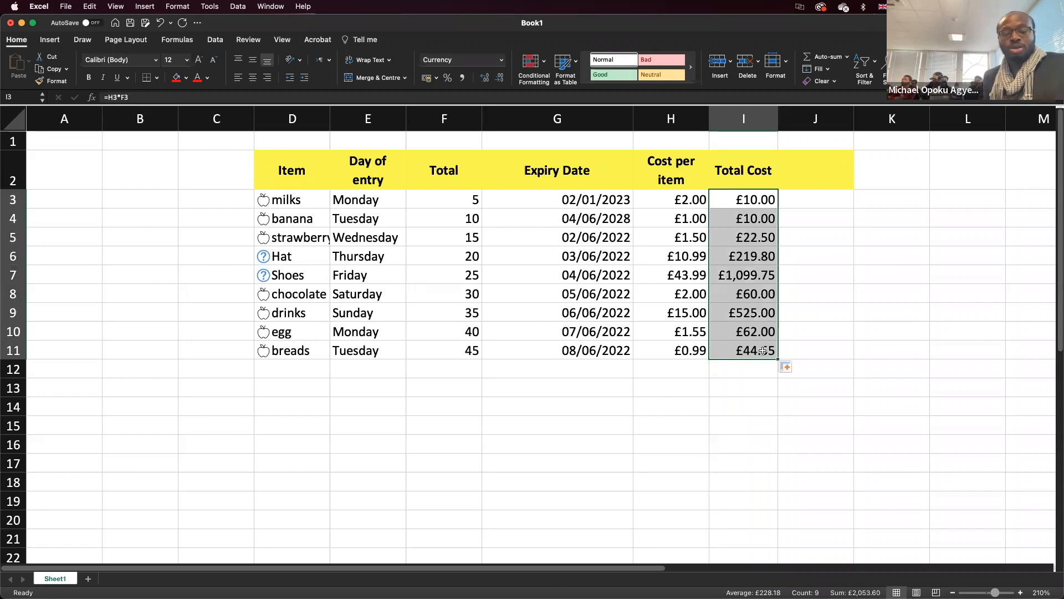
key(super+z)
key(super+c)
click(748, 216)
key(super+v)
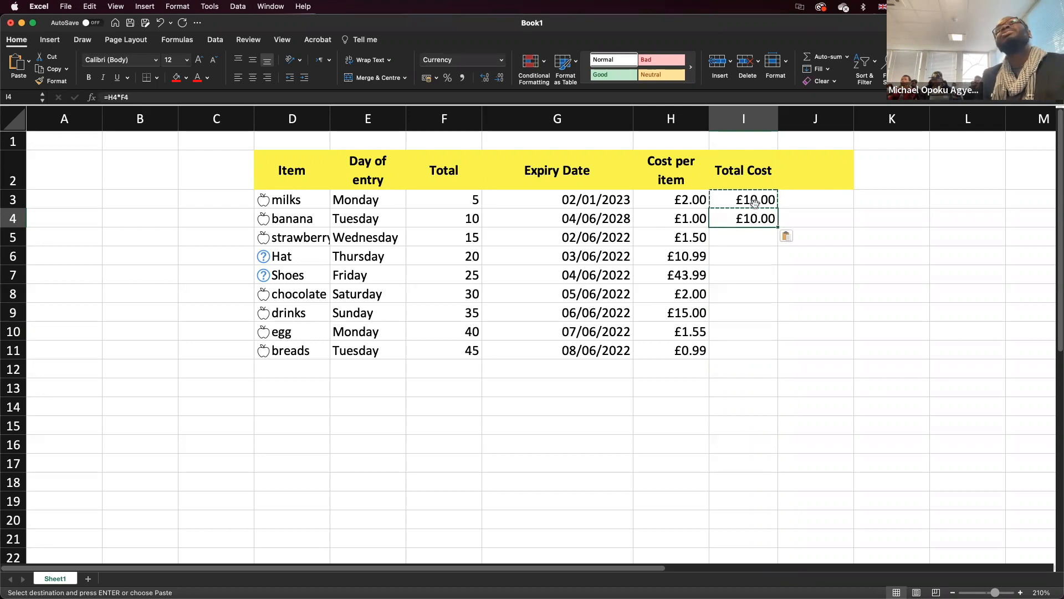
Step: Inspect the formulas in I3 and I4 to compare their cell references, leaving both unchanged
double_click(754, 201)
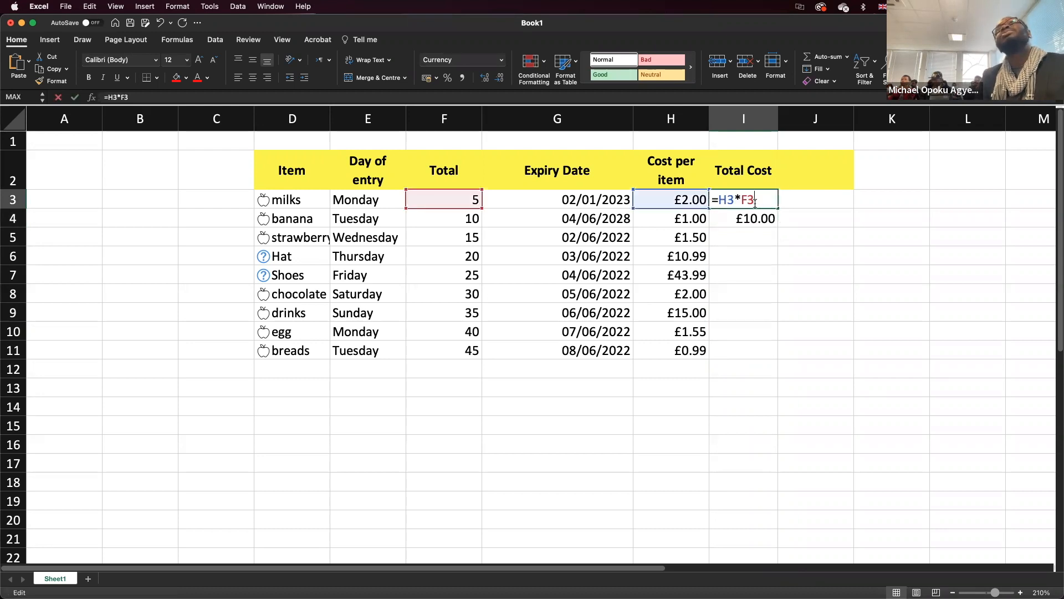
key(Return)
double_click(746, 216)
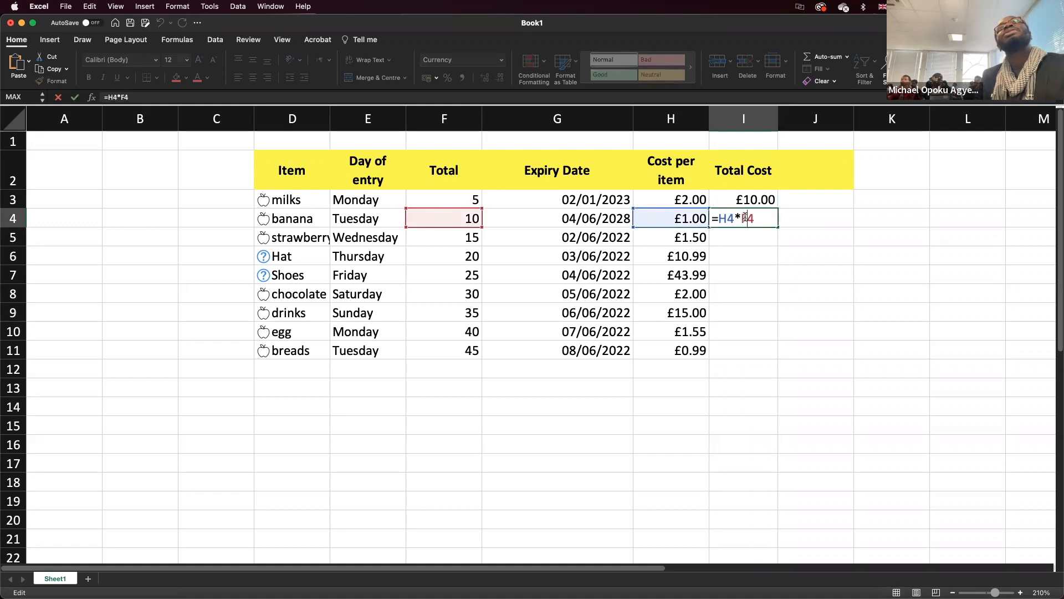
key(Escape)
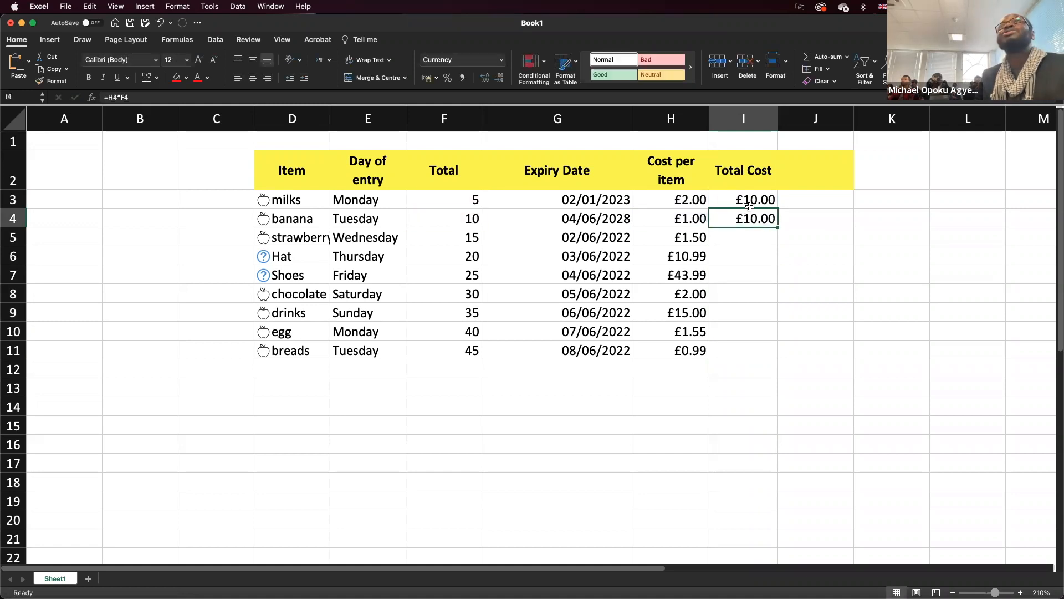
Step: Fill the total cost formula from I3 down to I11 for all the items
click(754, 201)
drag(754, 202, 755, 350)
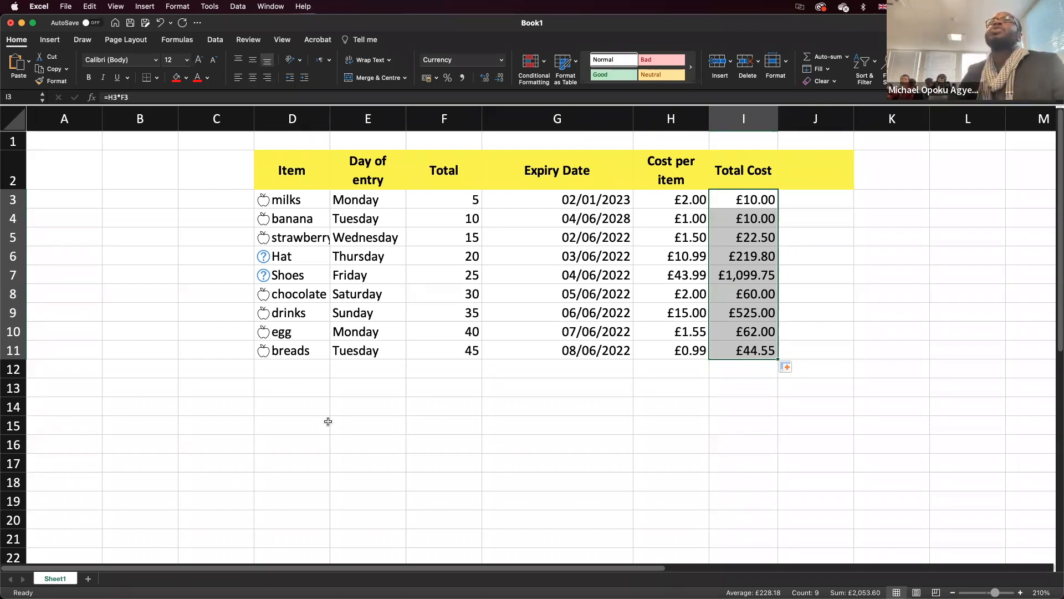
Step: Rename the sheet Sheet1 as "Shopping List"
double_click(55, 579)
text(Shio)
key(BackSpace)
text(opping List)
key(Return)
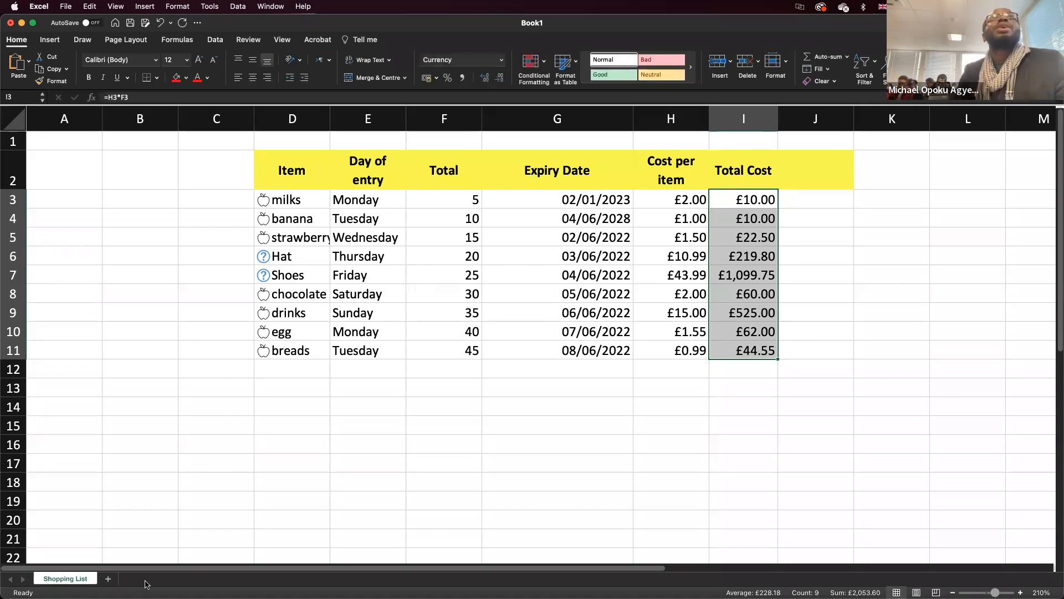
Step: Add a new blank sheet after Shopping List and return to the Shopping List sheet
double_click(65, 580)
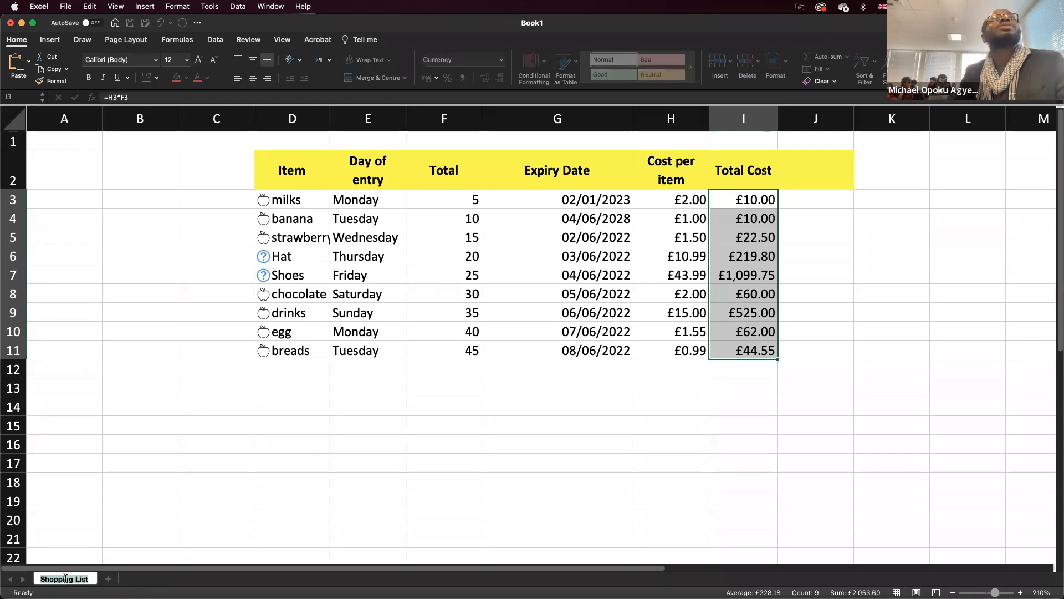
click(109, 579)
double_click(110, 579)
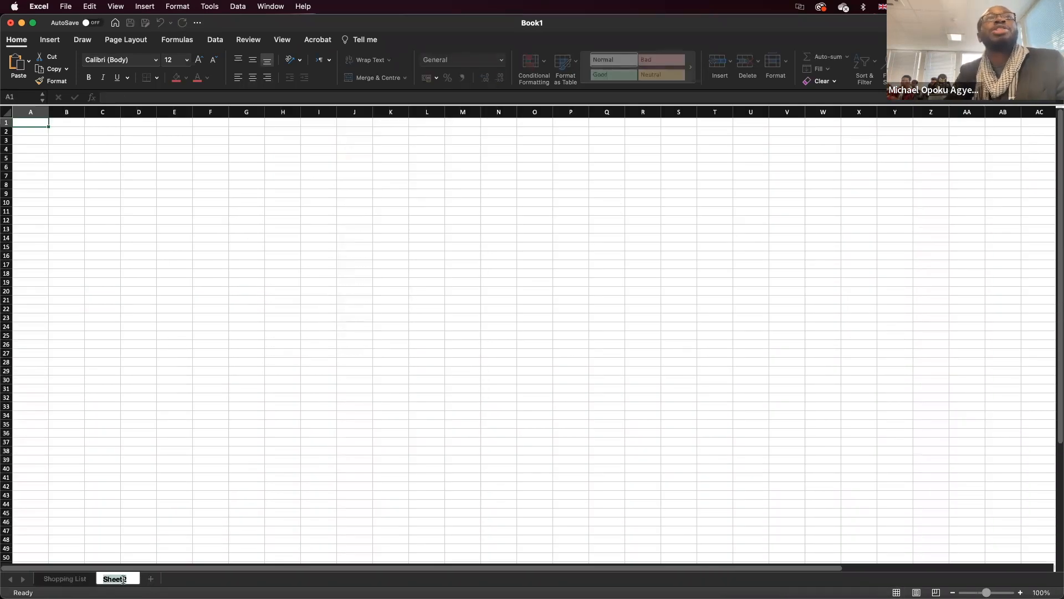
click(73, 581)
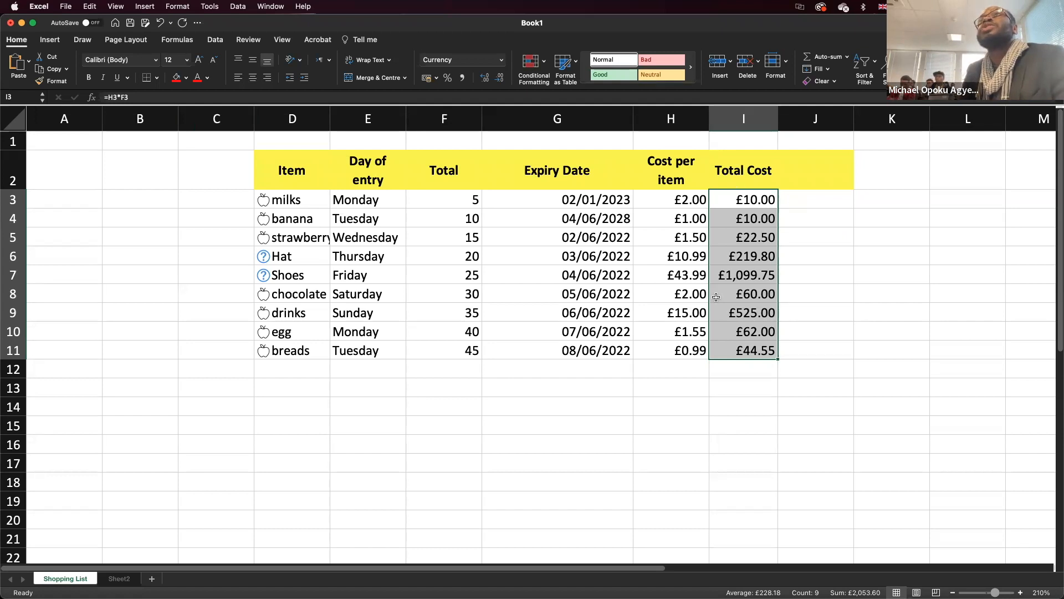
Step: Enter the label "Total Cost" in H14 below the stock table
click(681, 409)
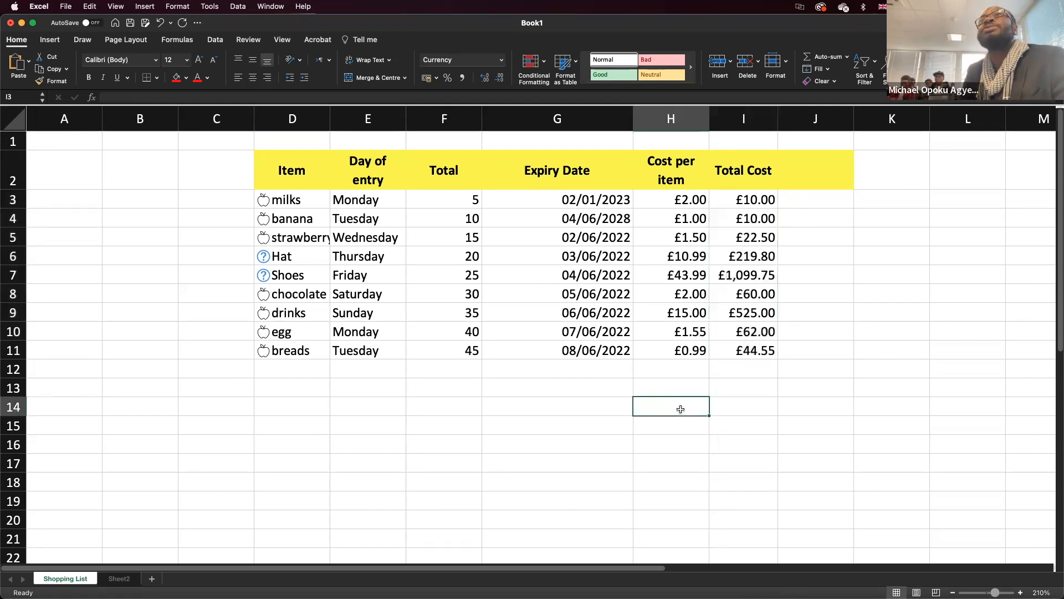
text(To)
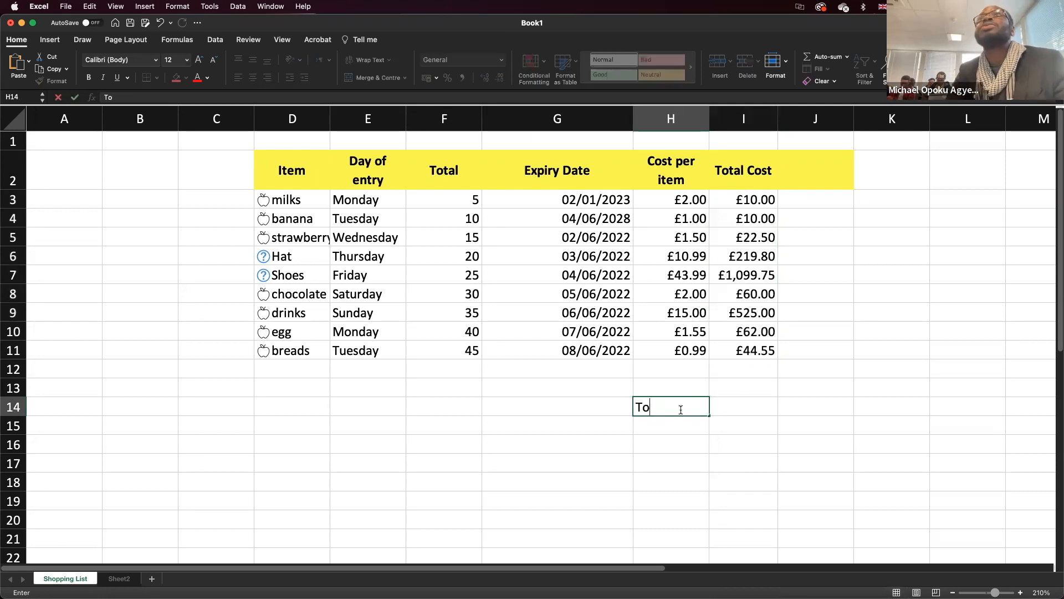
text(tal Cost)
key(Return)
Step: Enter the formula =sum(i3:i11) in I14, beside the Total Cost label, to add up the item costs
click(681, 409)
key(Tab)
text(=sum)
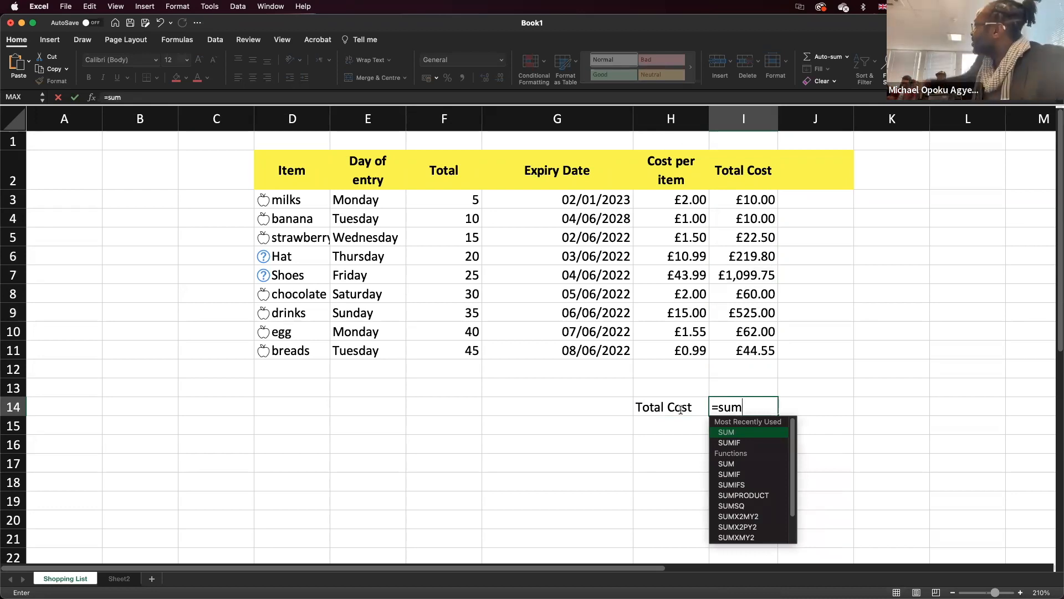
text(()
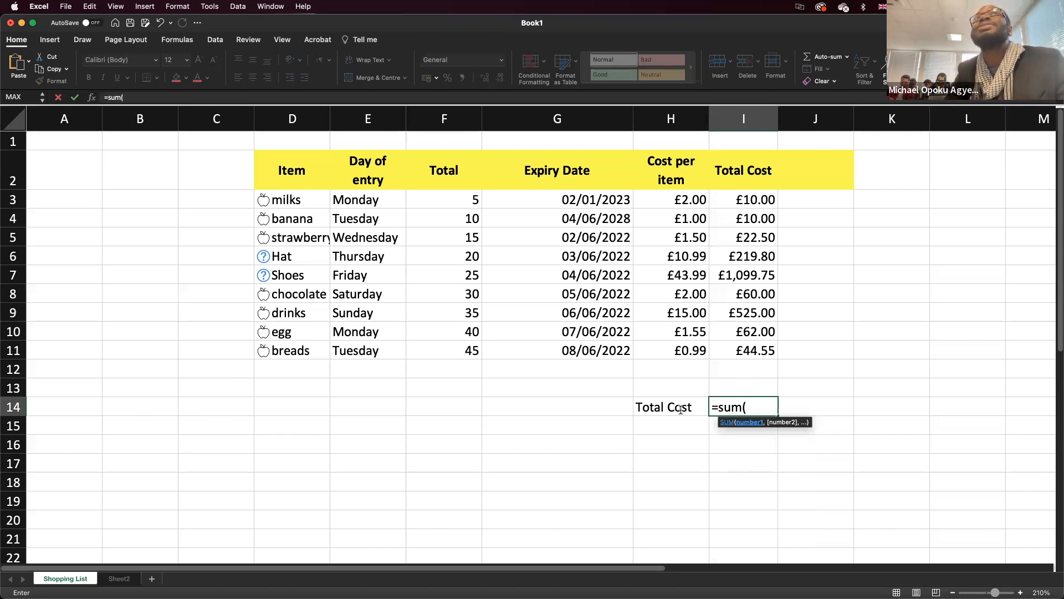
text(i)
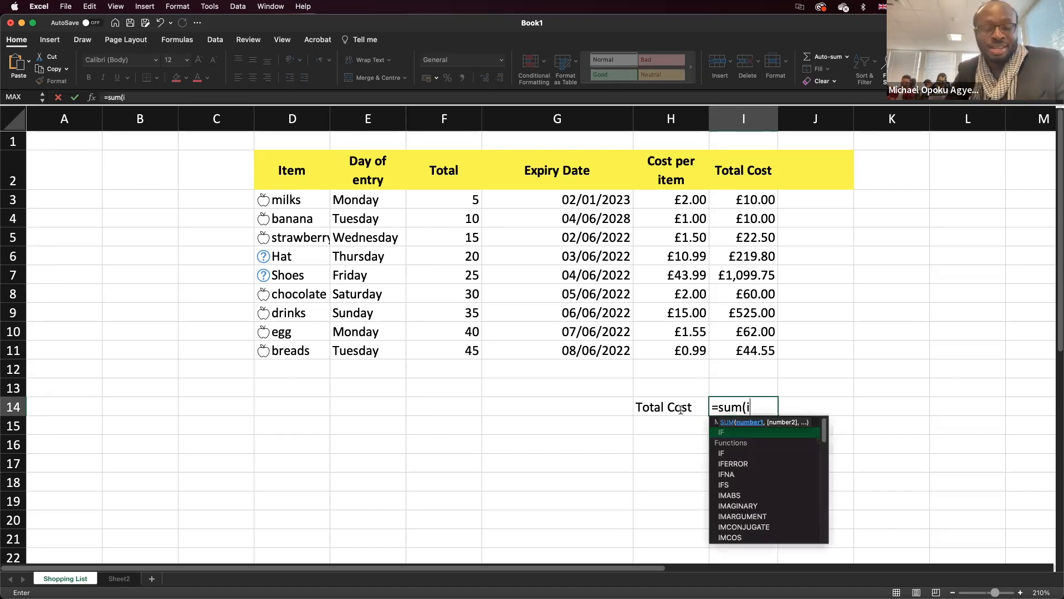
text(3)
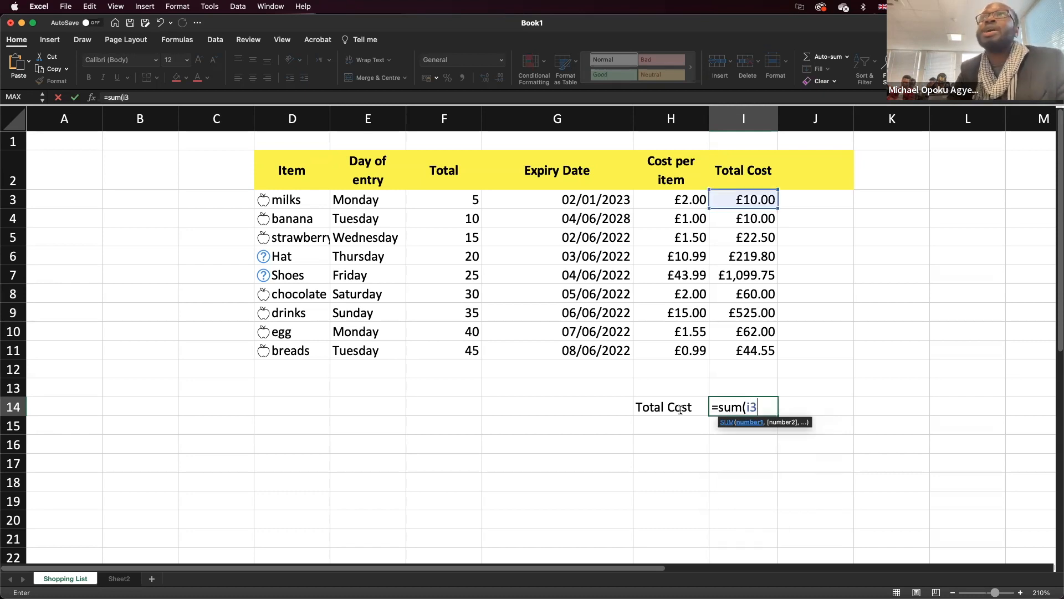
text(:)
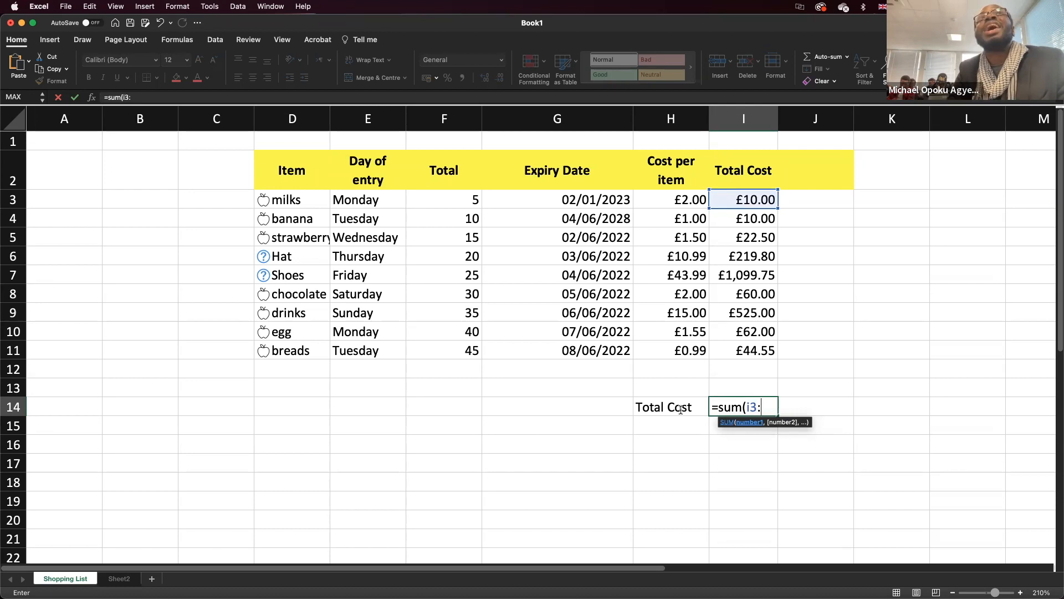
text(i)
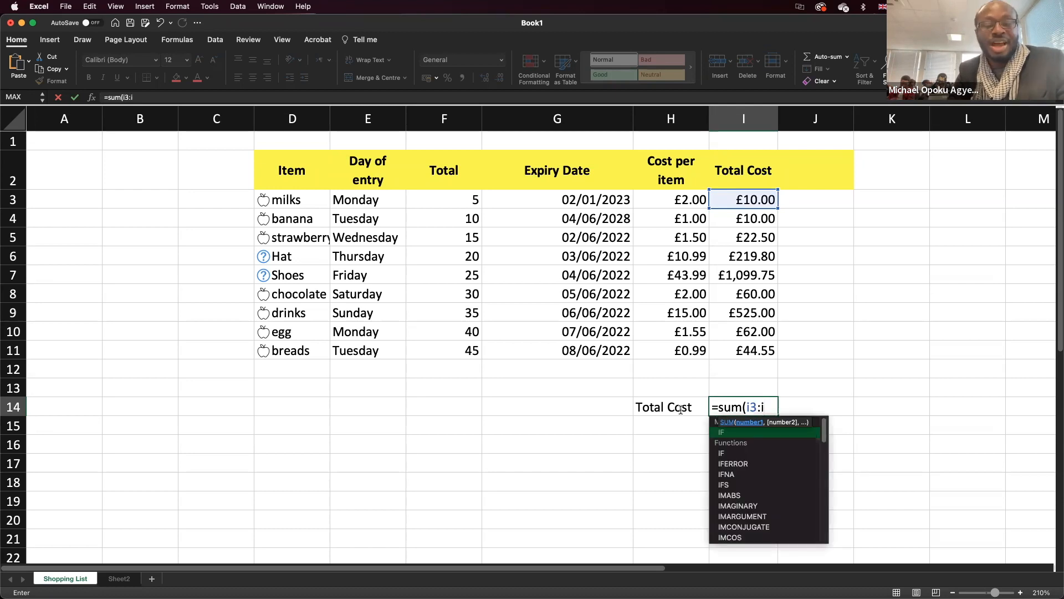
text(11))
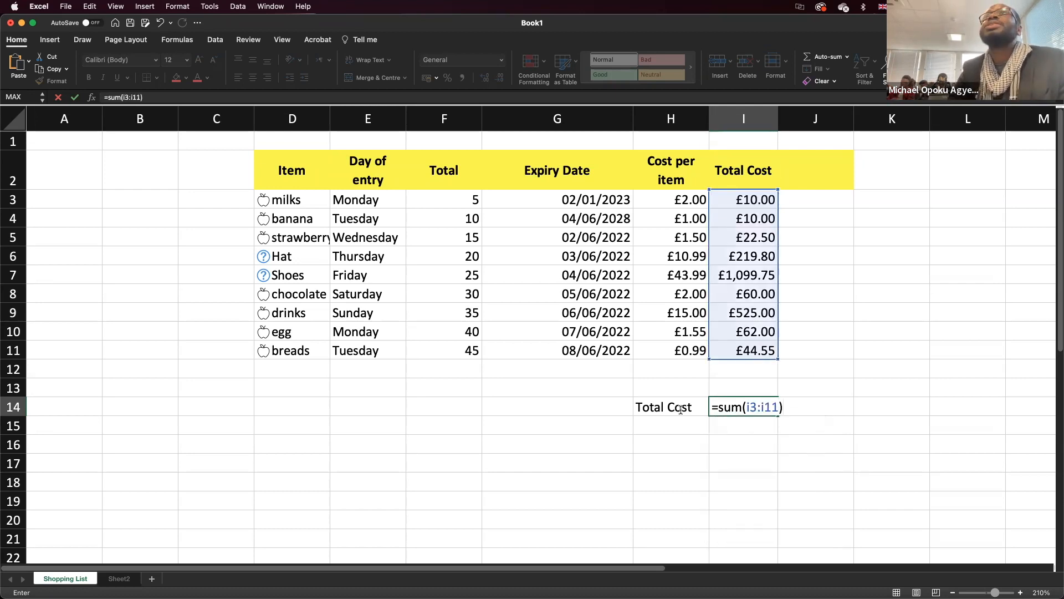
key(Return)
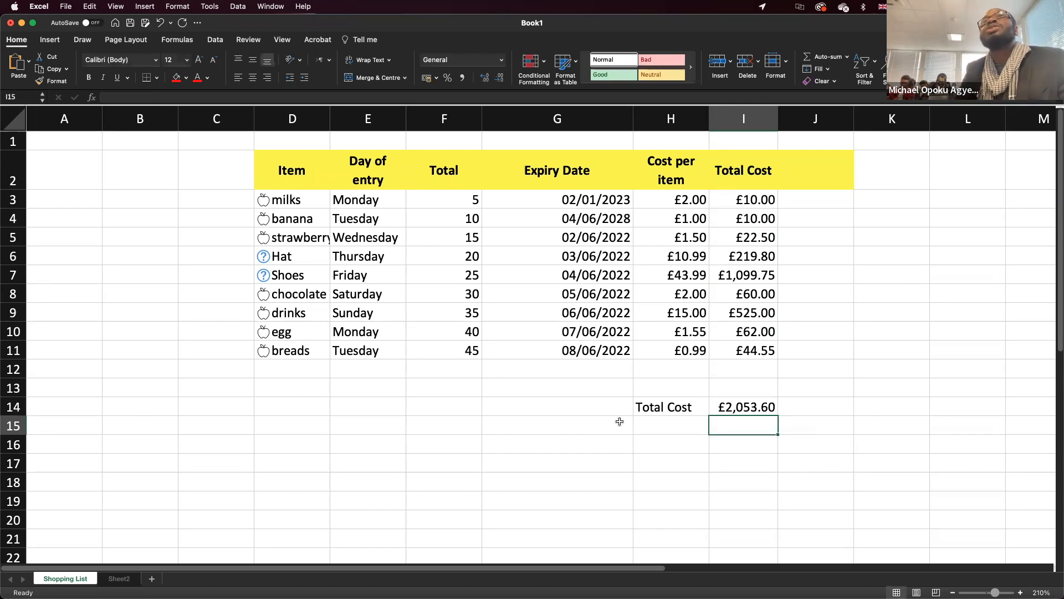
Step: Enter the label "Average number of items" in E14 and wrap its text within the cell
click(366, 404)
text(Average number of items)
key(Return)
click(366, 406)
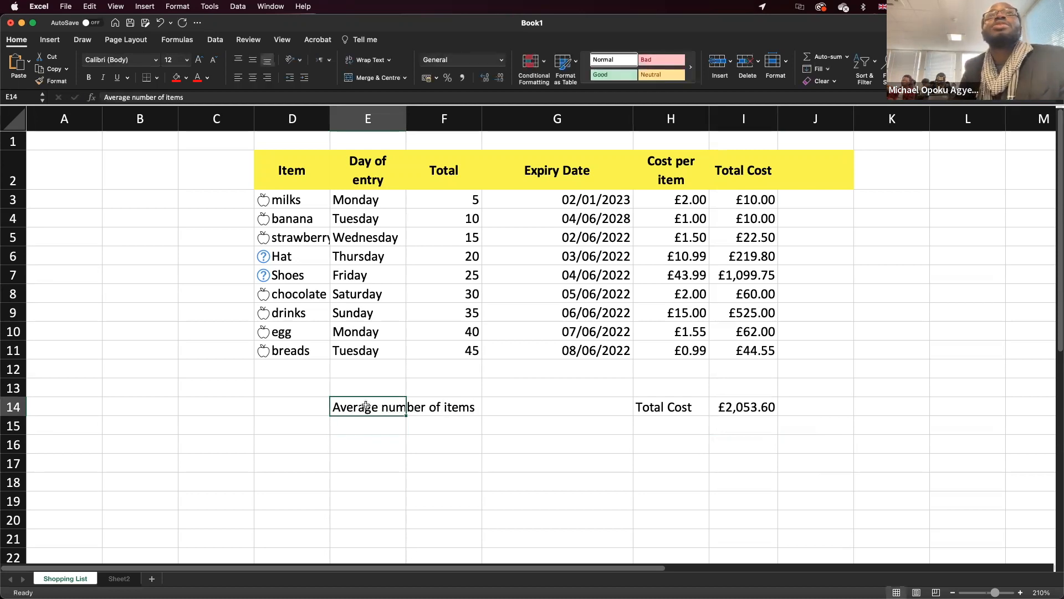
click(370, 61)
Step: Enter the formula =AVERAGE(f3:f11) in F14 to average the item totals, and reselect that cell
click(457, 412)
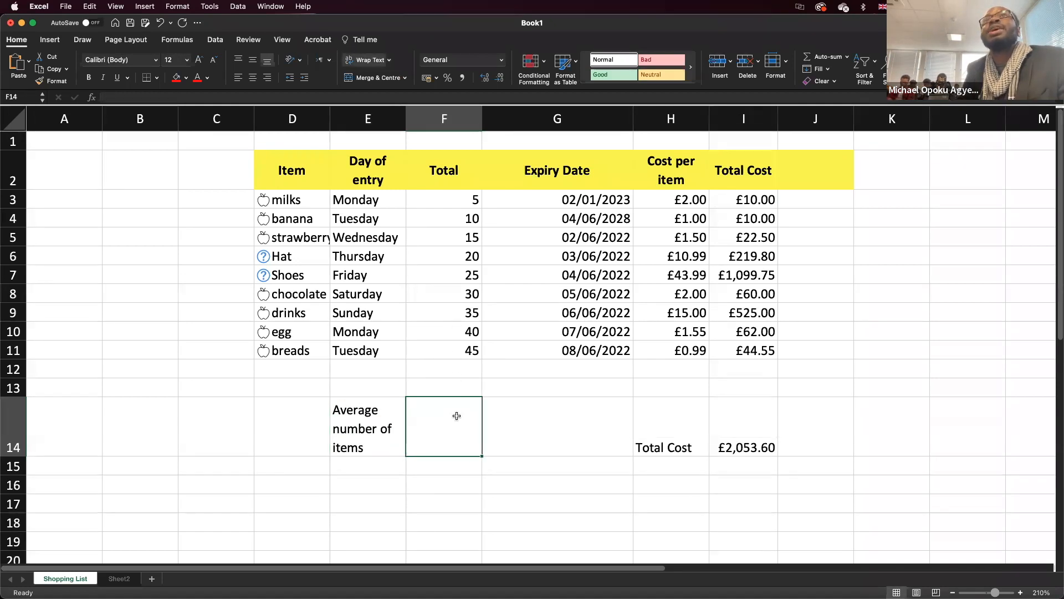
text(=)
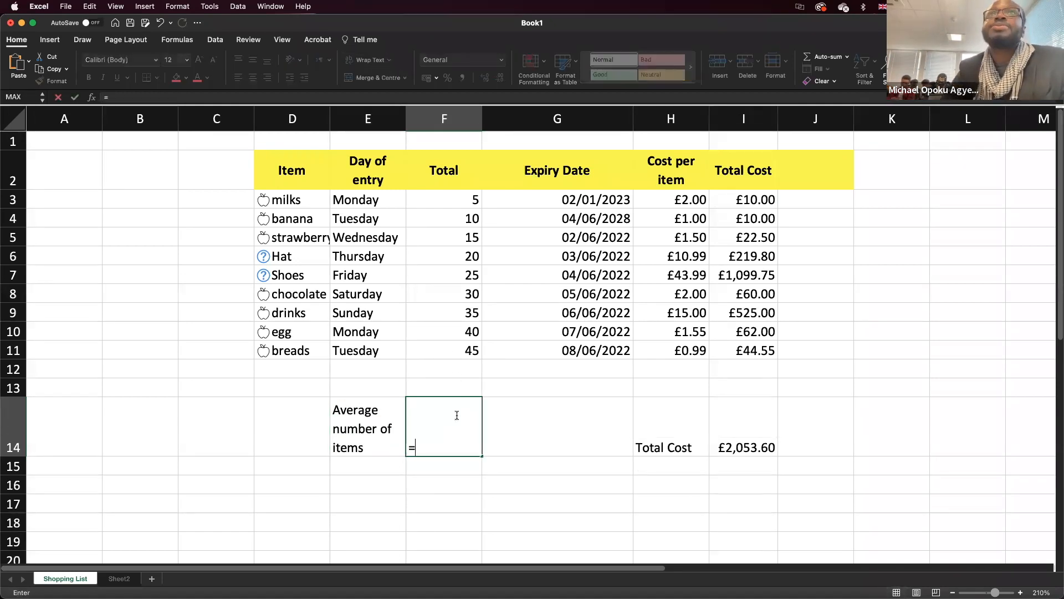
text(avera)
key(Tab)
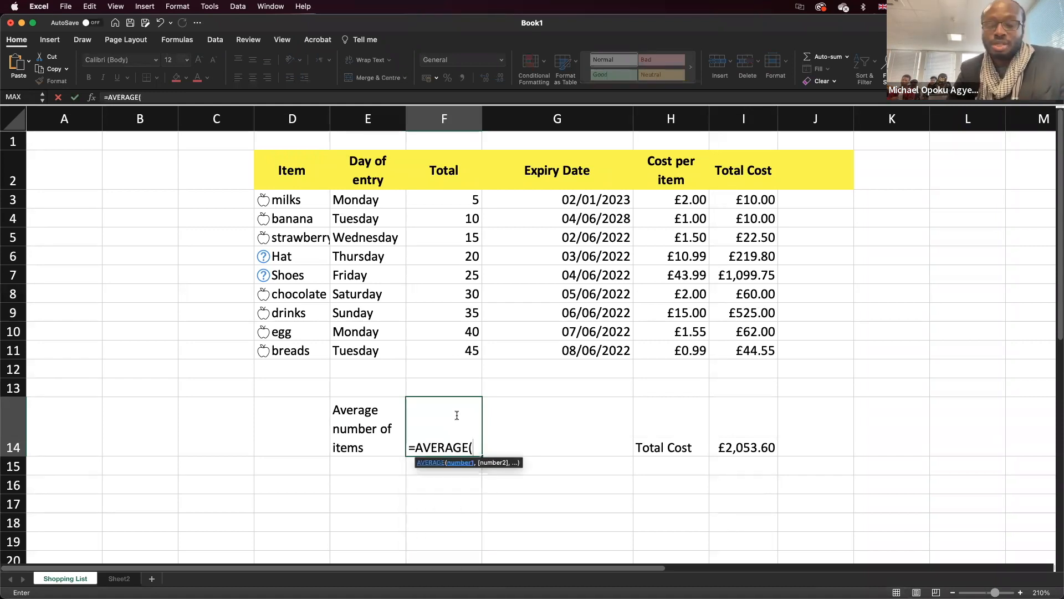
text(f)
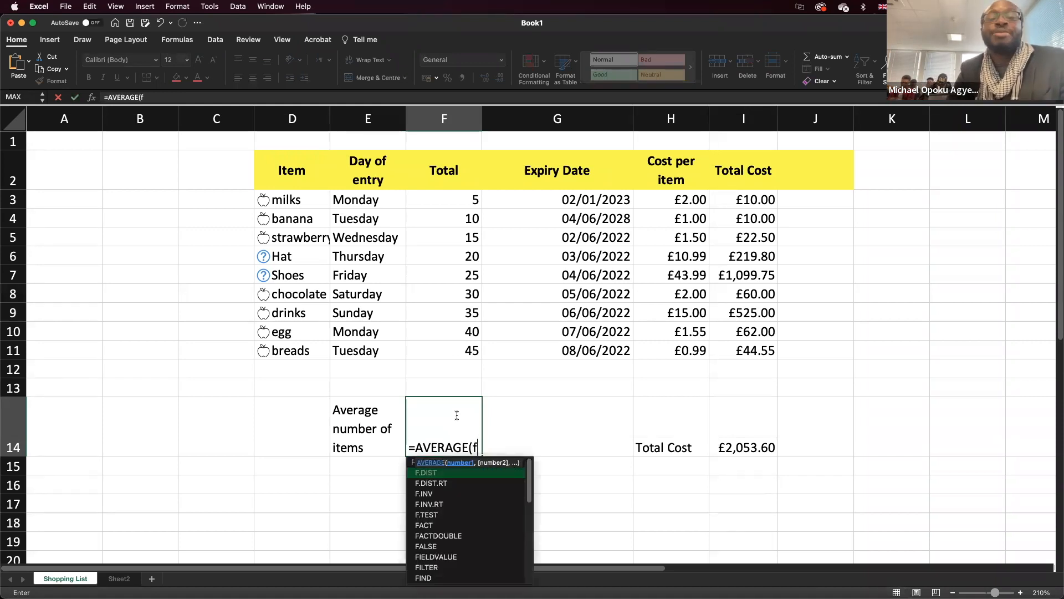
text(3)
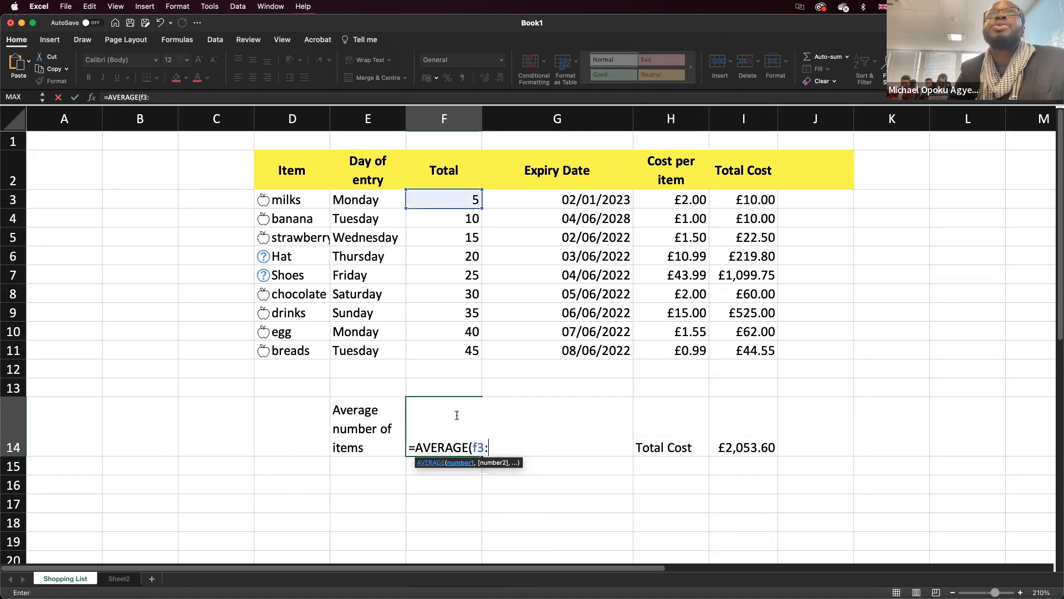
text(:)
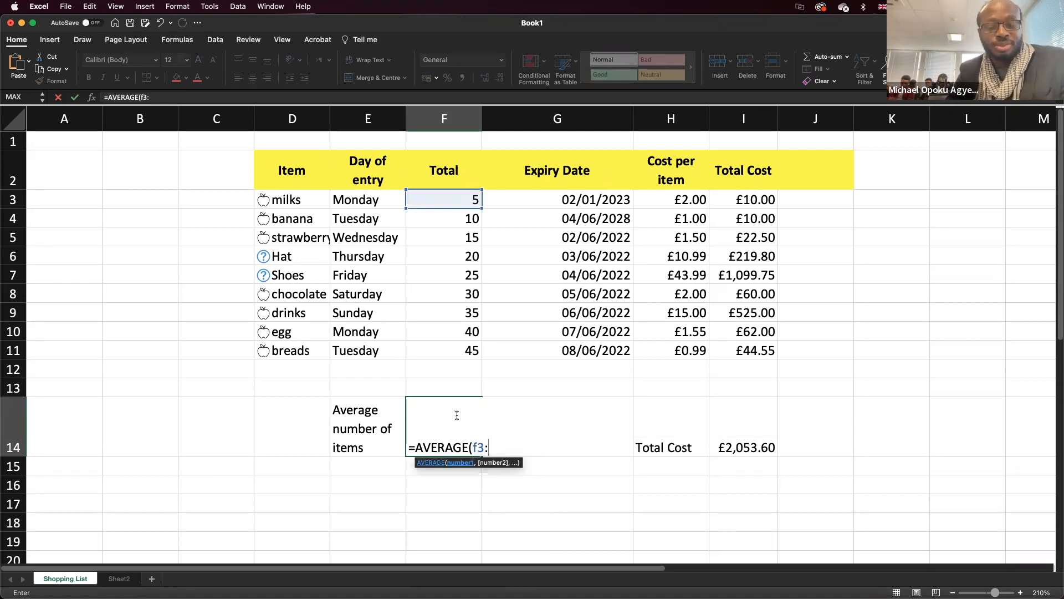
text(f)
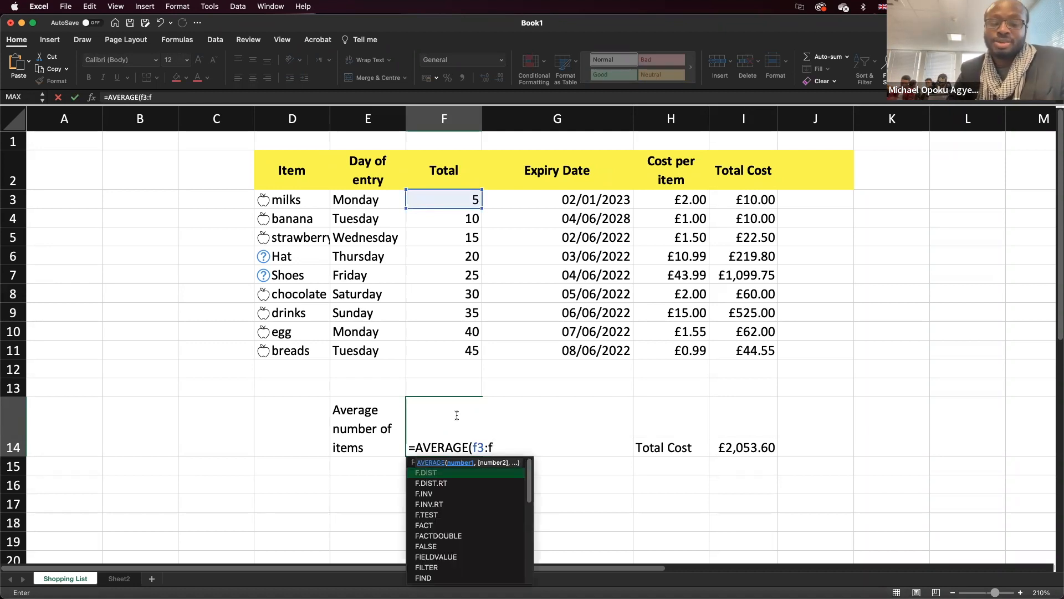
text(11)
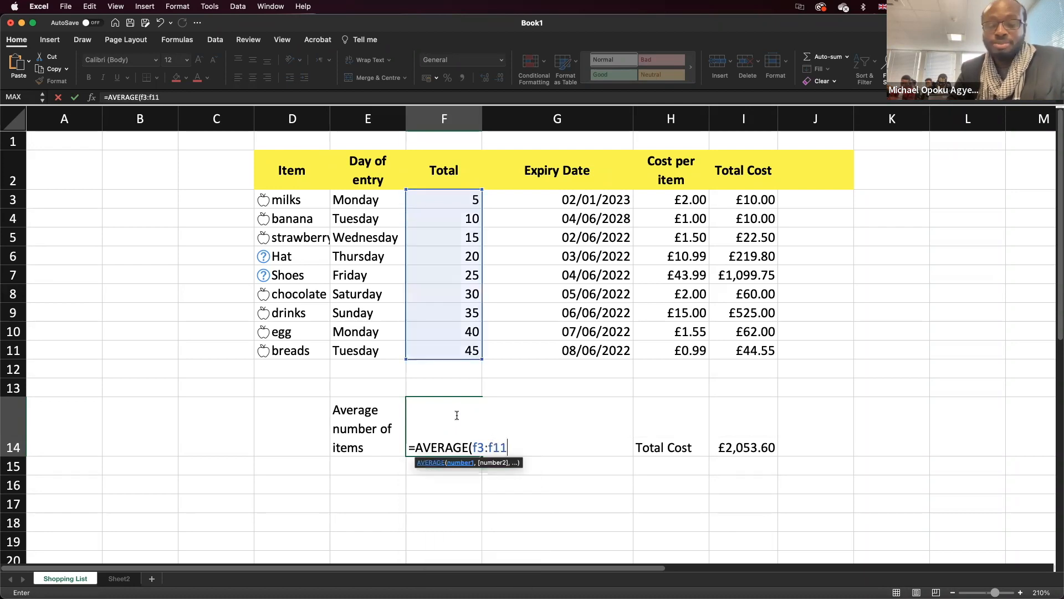
text())
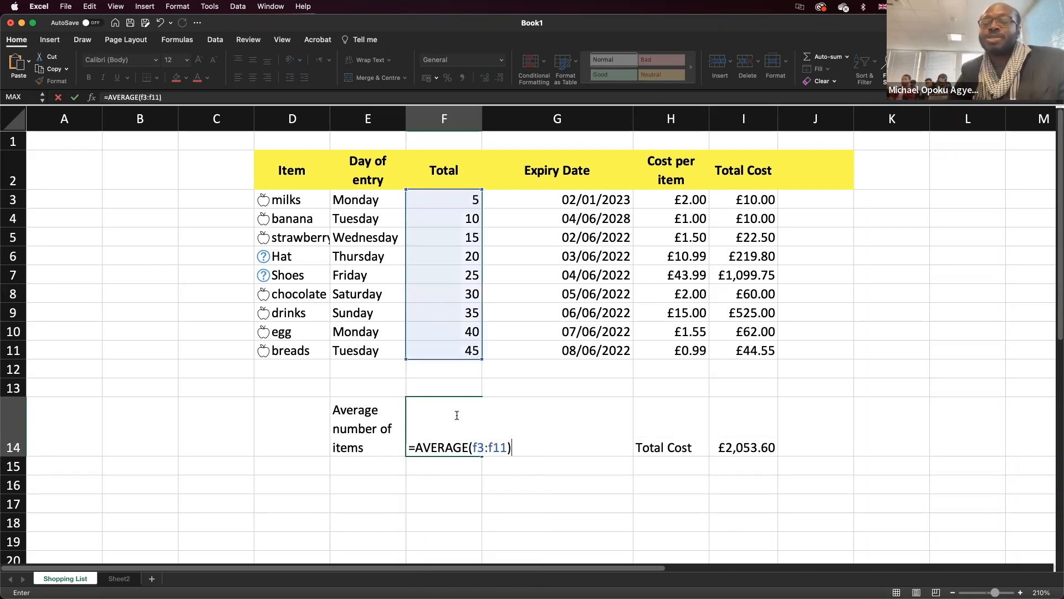
key(Return)
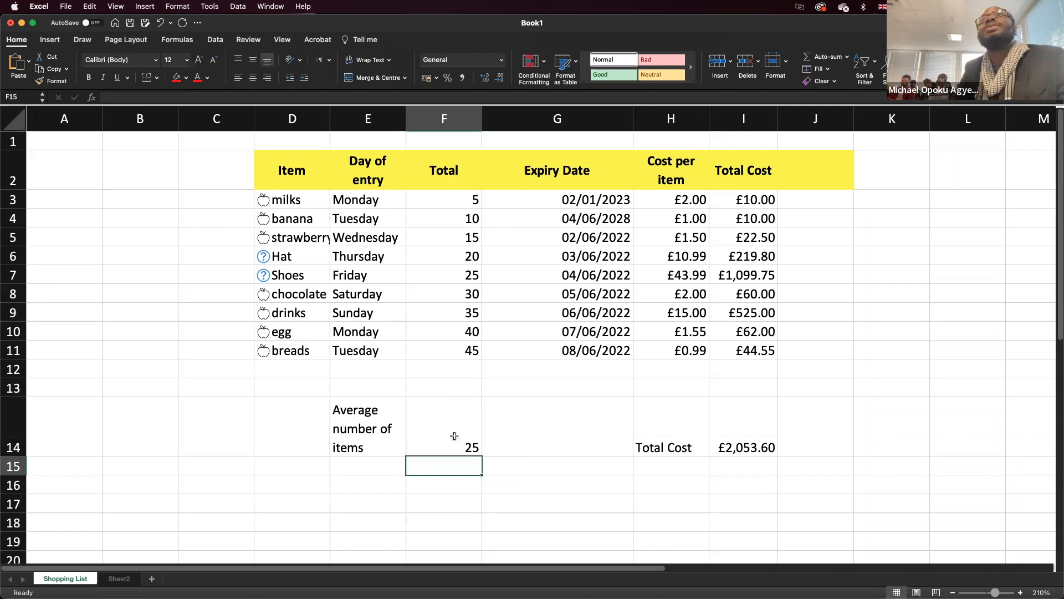
click(454, 435)
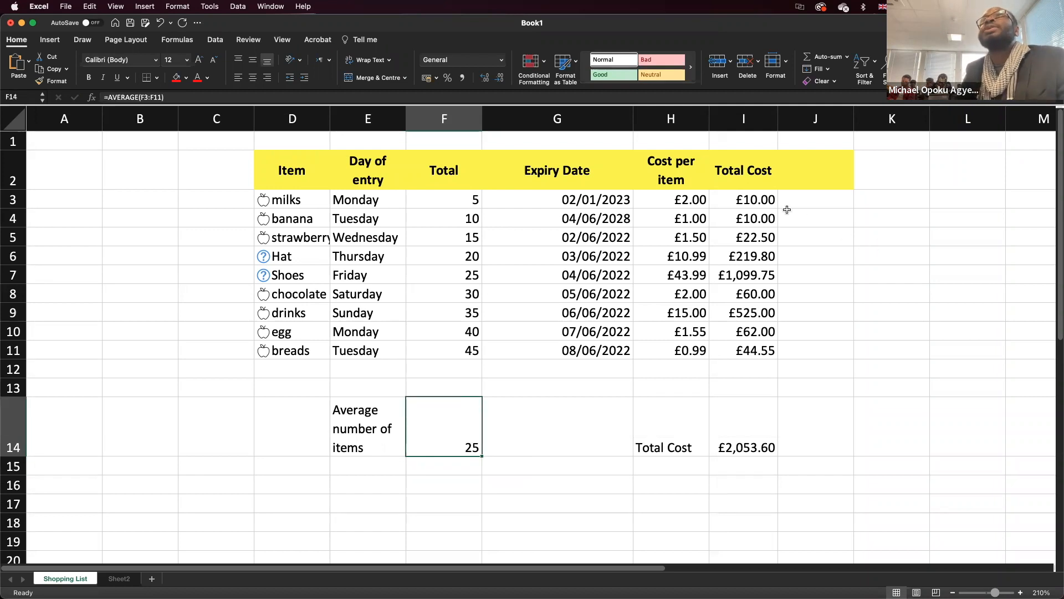
Step: Increase the Cost per item values in H3:H11 to five decimal places, and reduce them back to two
click(694, 201)
drag(694, 201, 695, 348)
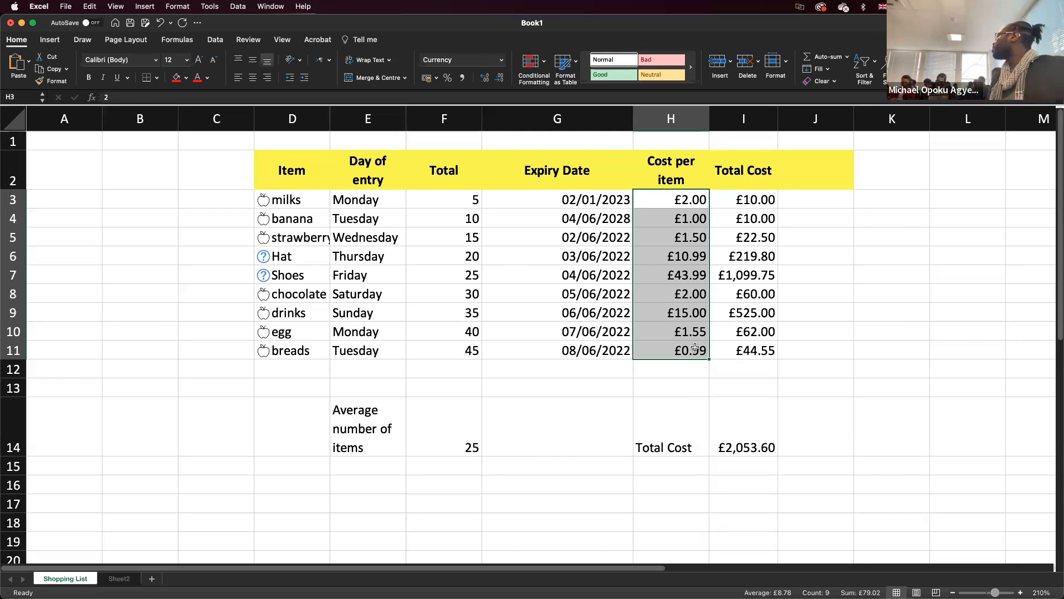
click(485, 78)
click(485, 77)
click(486, 78)
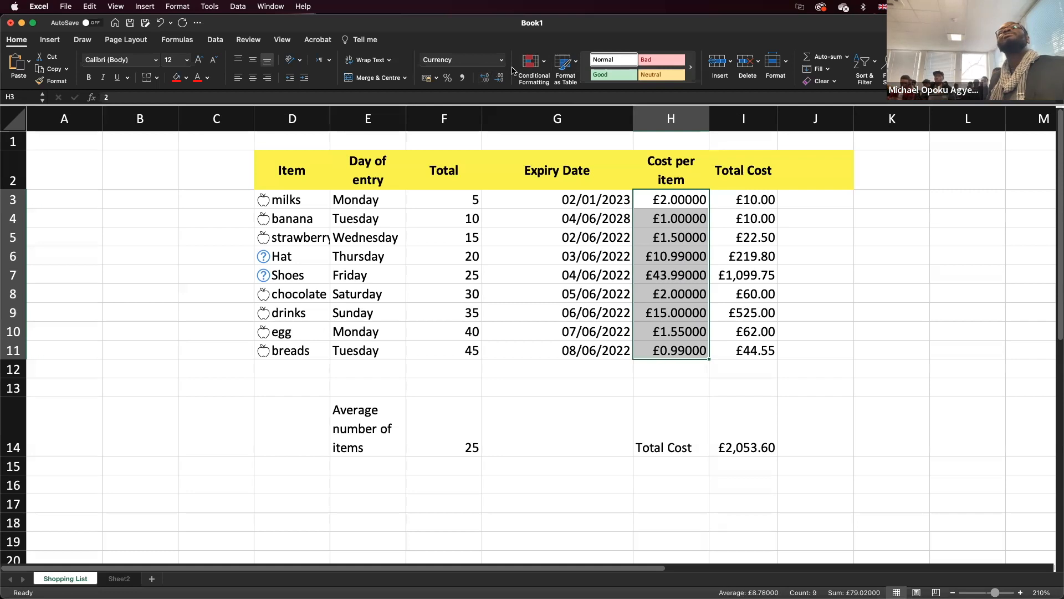
click(499, 77)
click(499, 78)
click(499, 77)
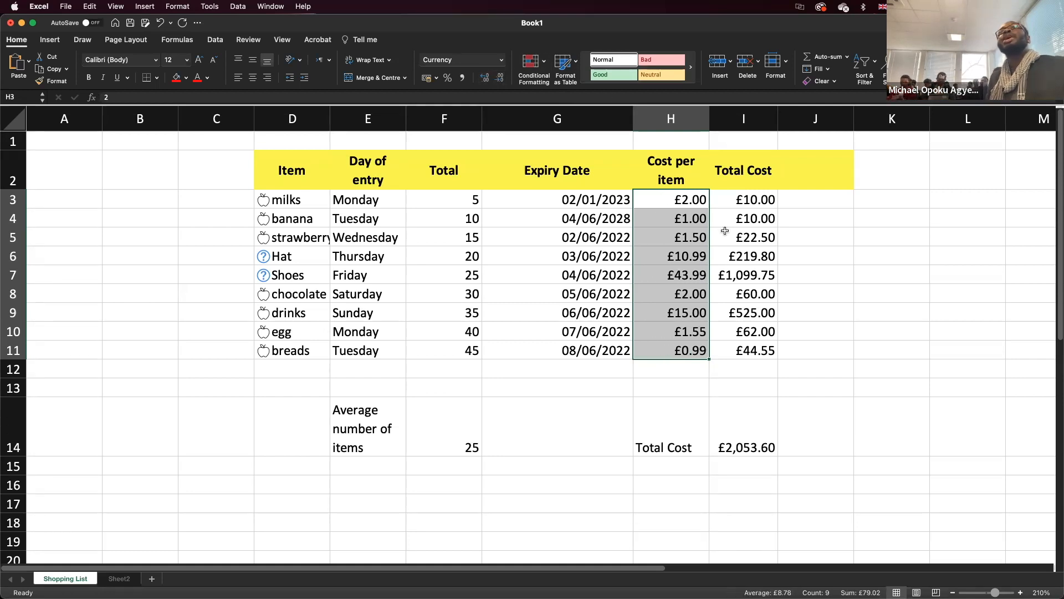
Step: Check the formulas behind the milks Total Cost in I3 and the overall Total Cost in I14
double_click(762, 199)
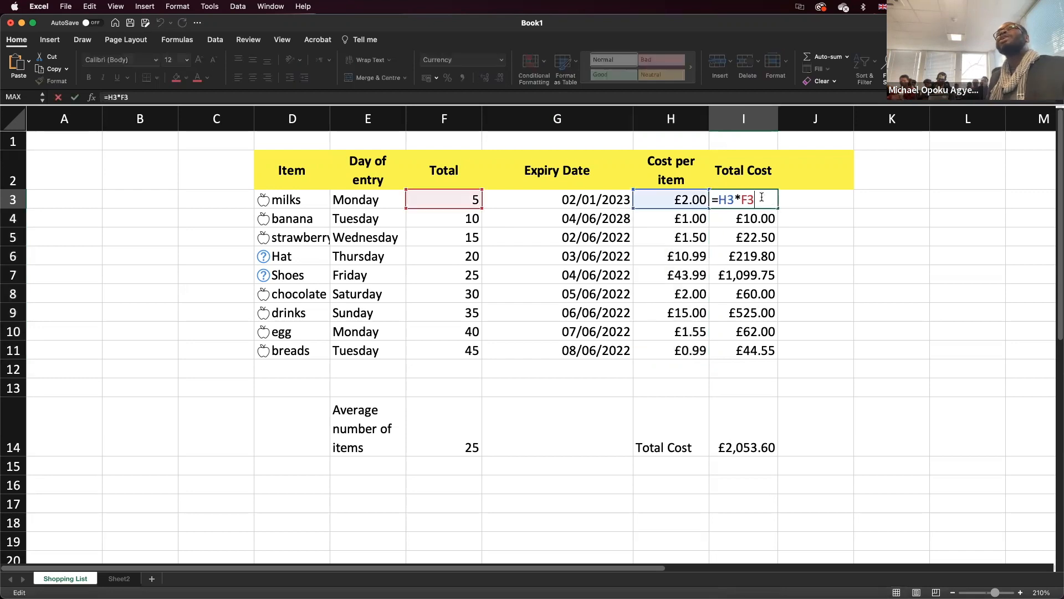
key(Escape)
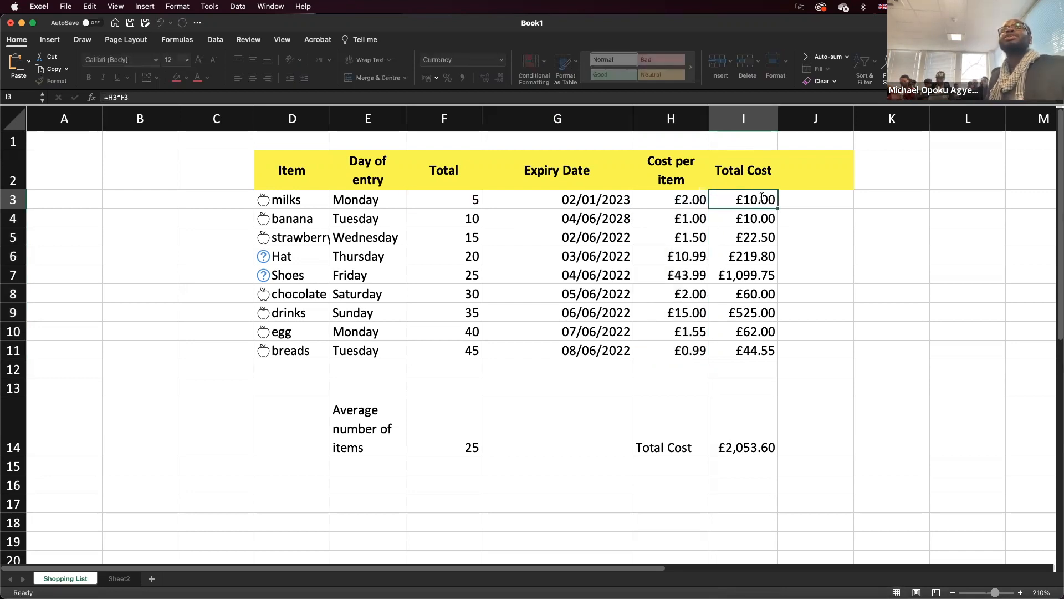
drag(761, 198, 766, 349)
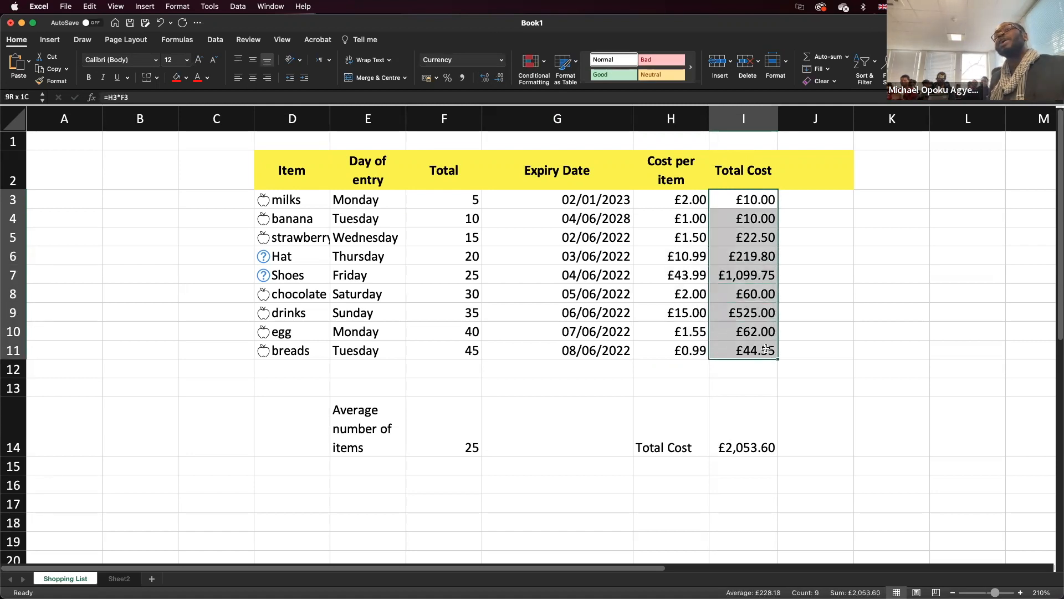
key(super+c)
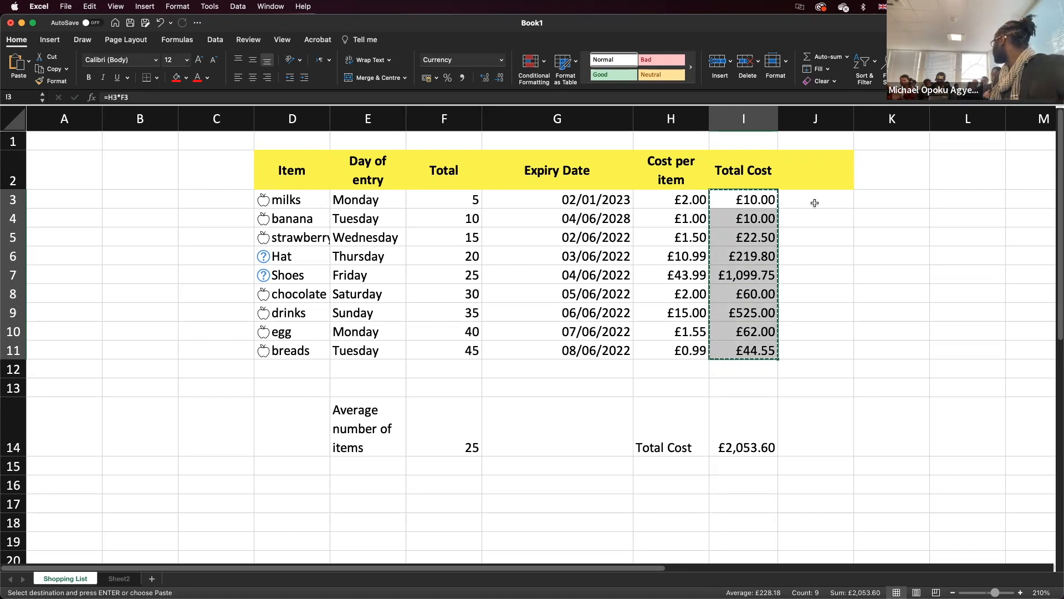
double_click(746, 447)
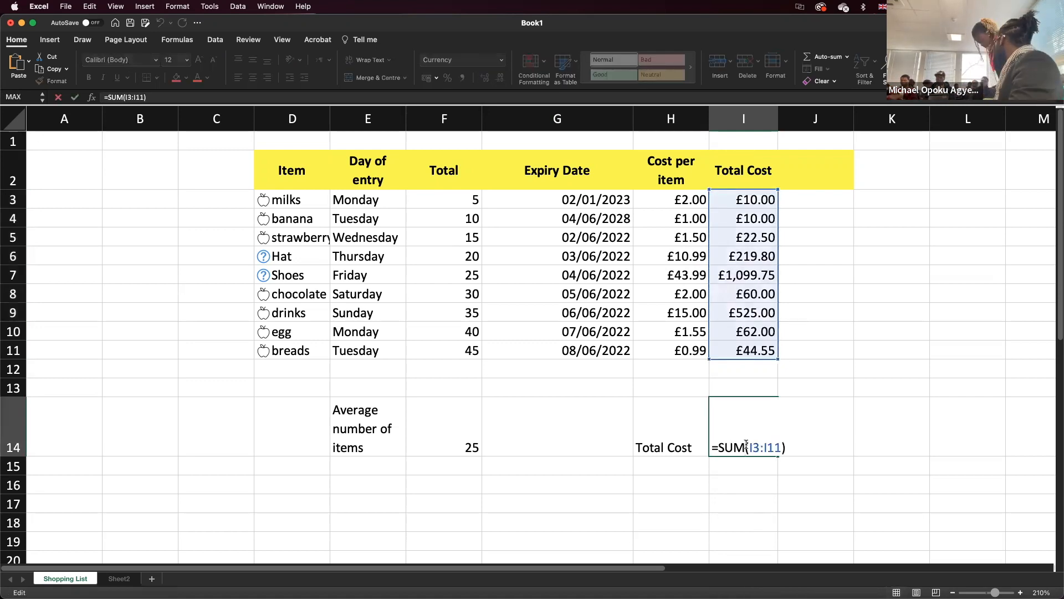
key(Return)
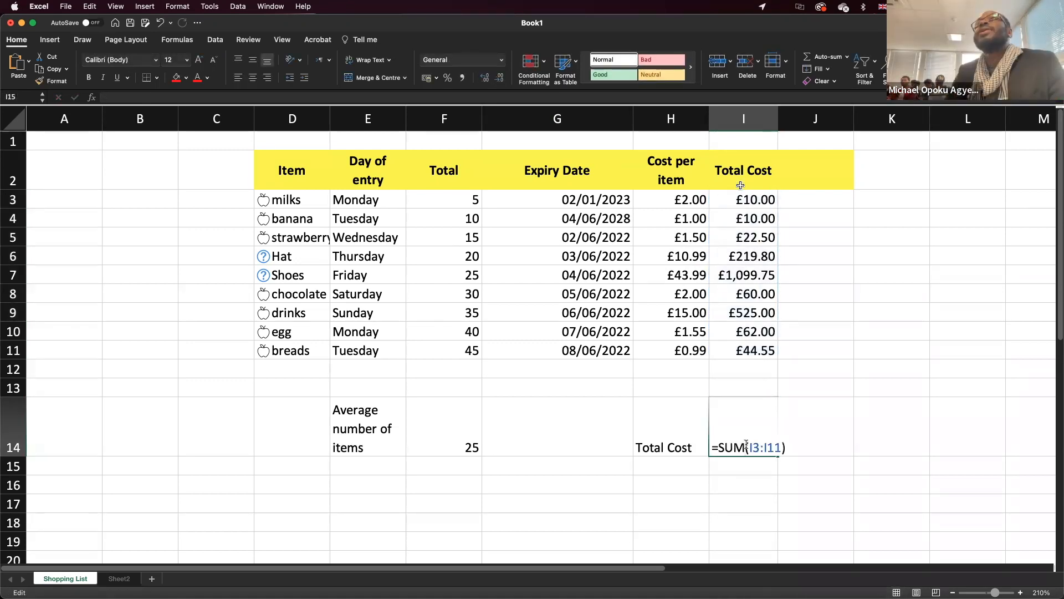
Step: Copy the Total Cost formulas from I3:I11 into J3:J11, widen column J, and inspect the formula in J3
drag(739, 193, 742, 348)
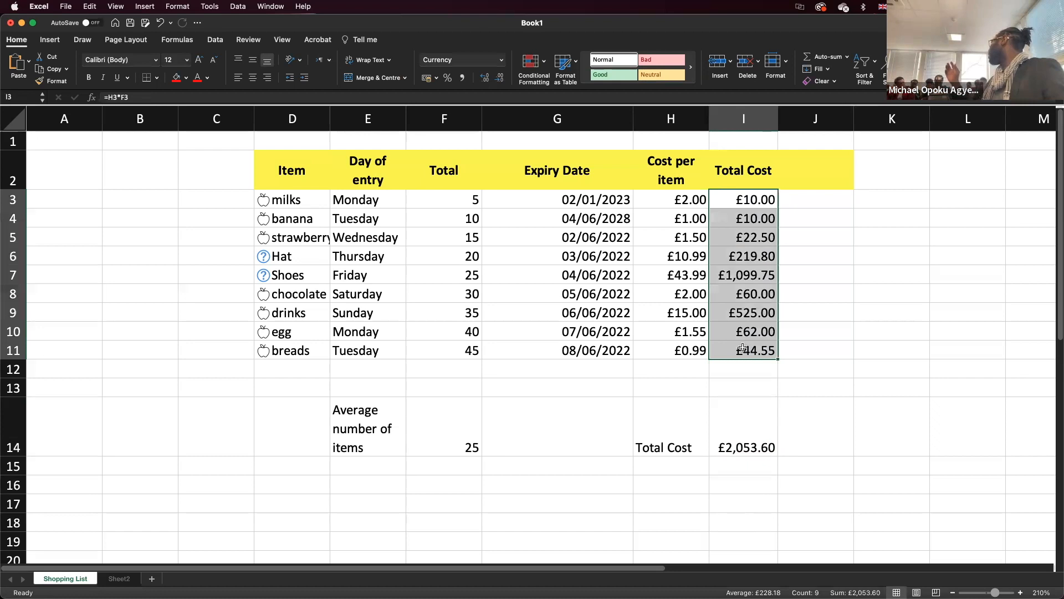
key(super+c)
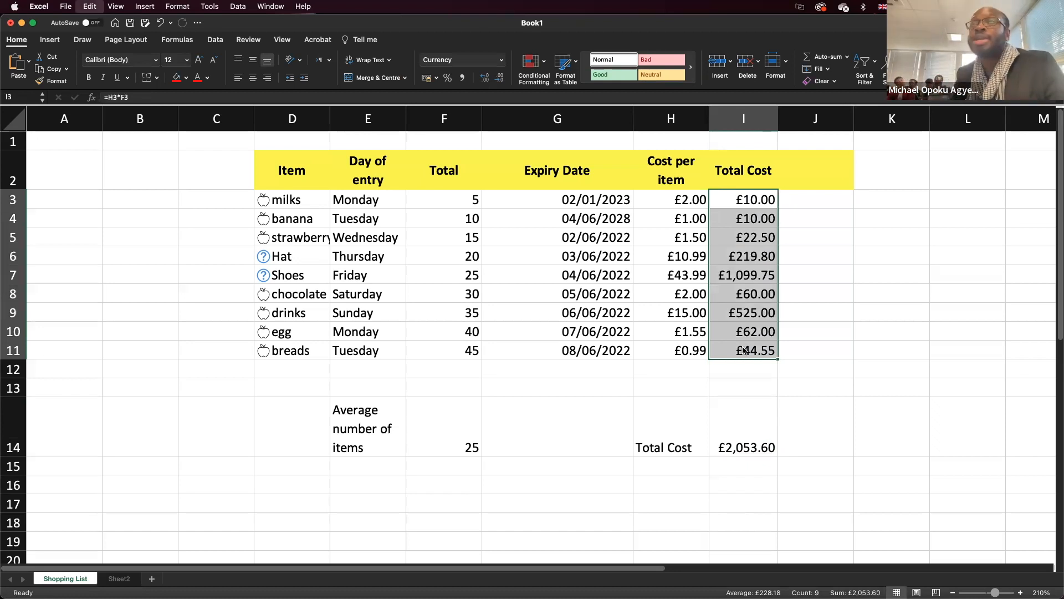
click(806, 202)
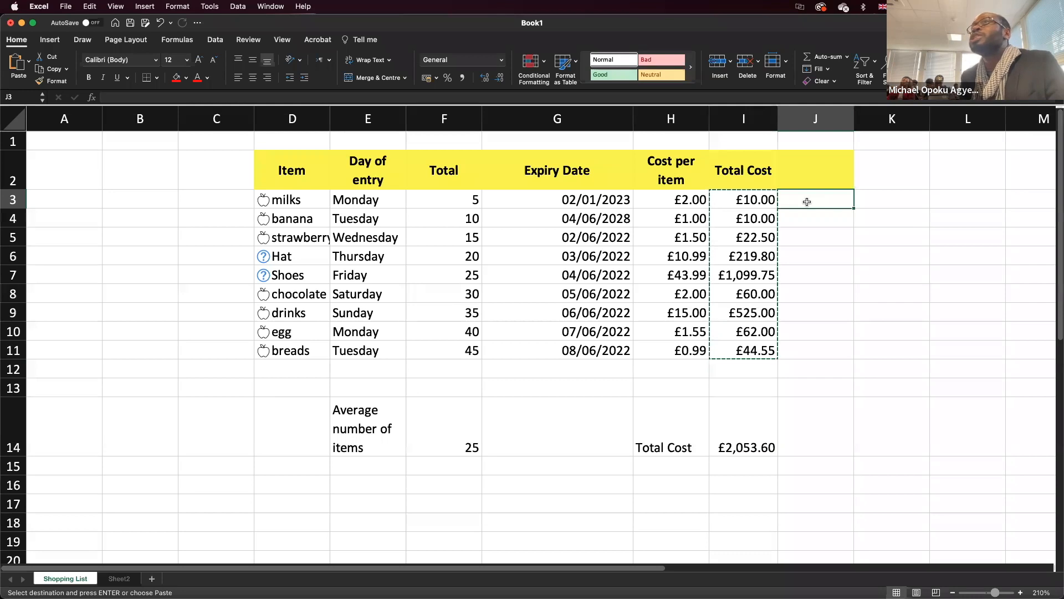
key(super+v)
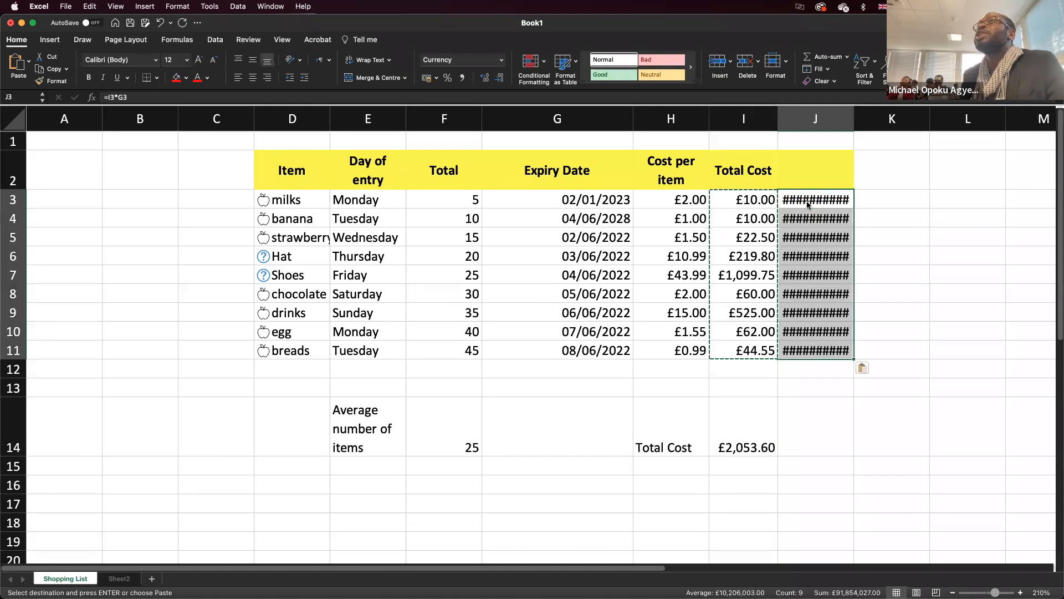
drag(854, 120, 934, 132)
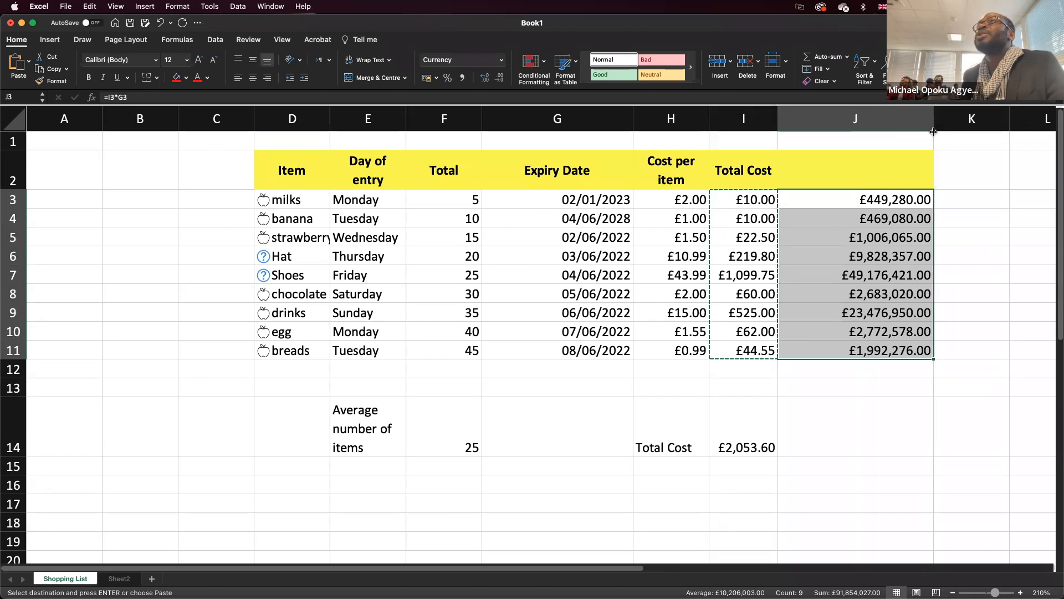
double_click(863, 199)
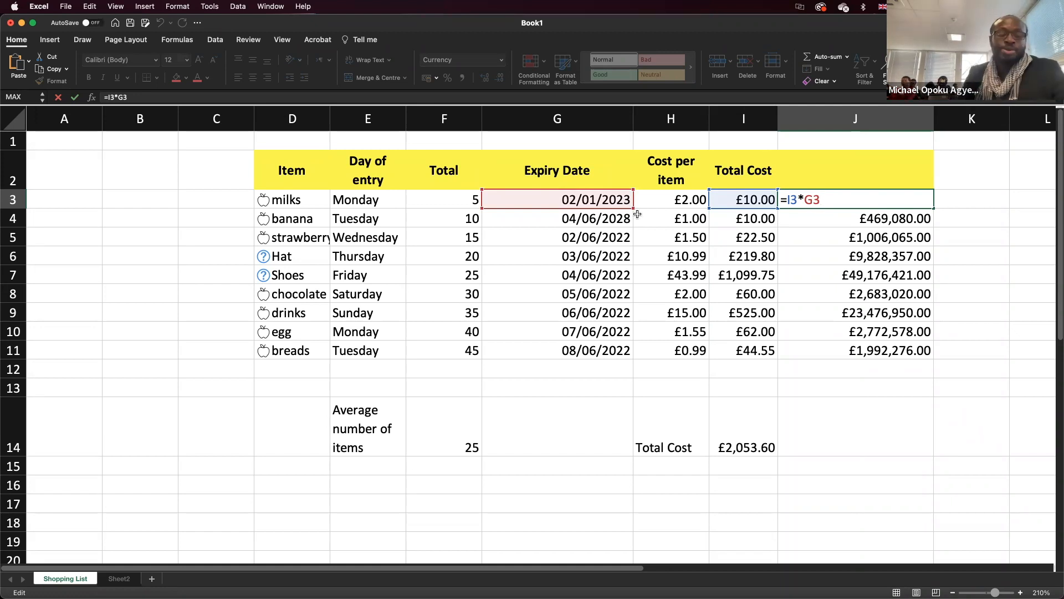
key(Return)
Step: Copy I3:I11 and paste only its values over J3:J11, and narrow column J
click(733, 200)
drag(735, 286, 747, 350)
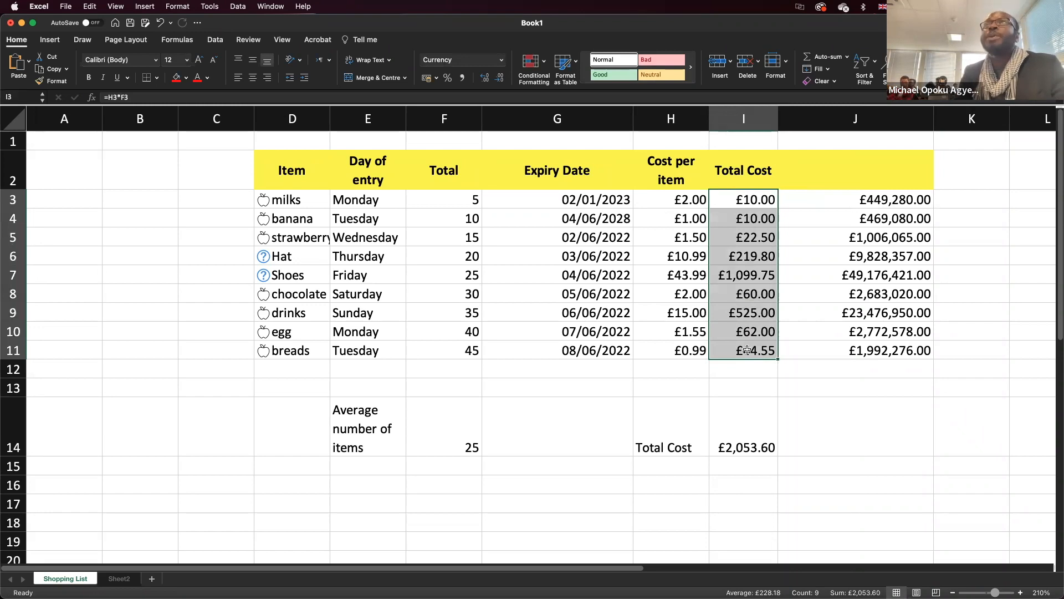
key(super+c)
drag(893, 201, 894, 347)
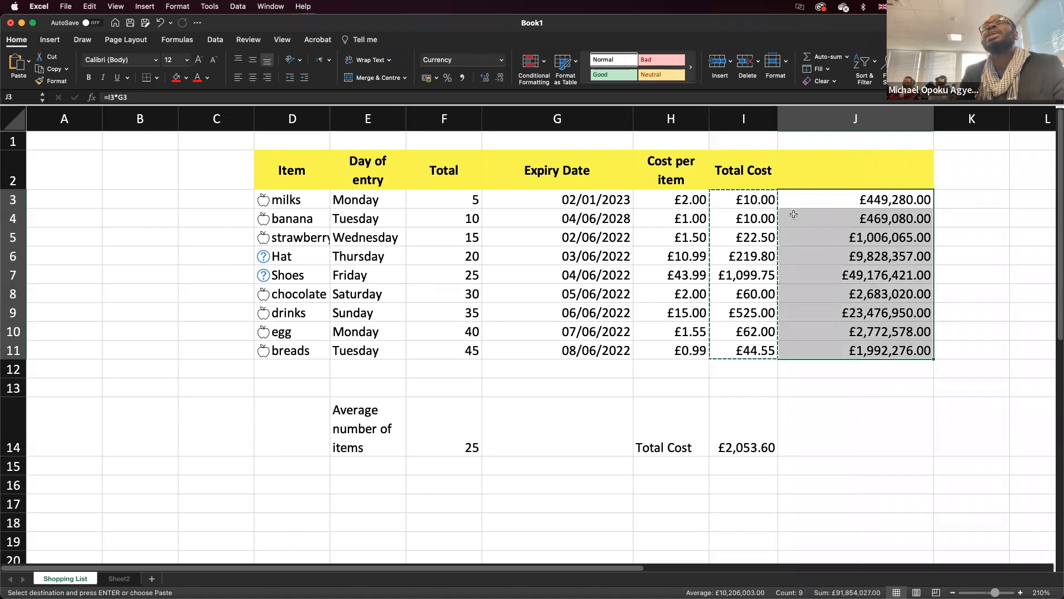
right_click(793, 214)
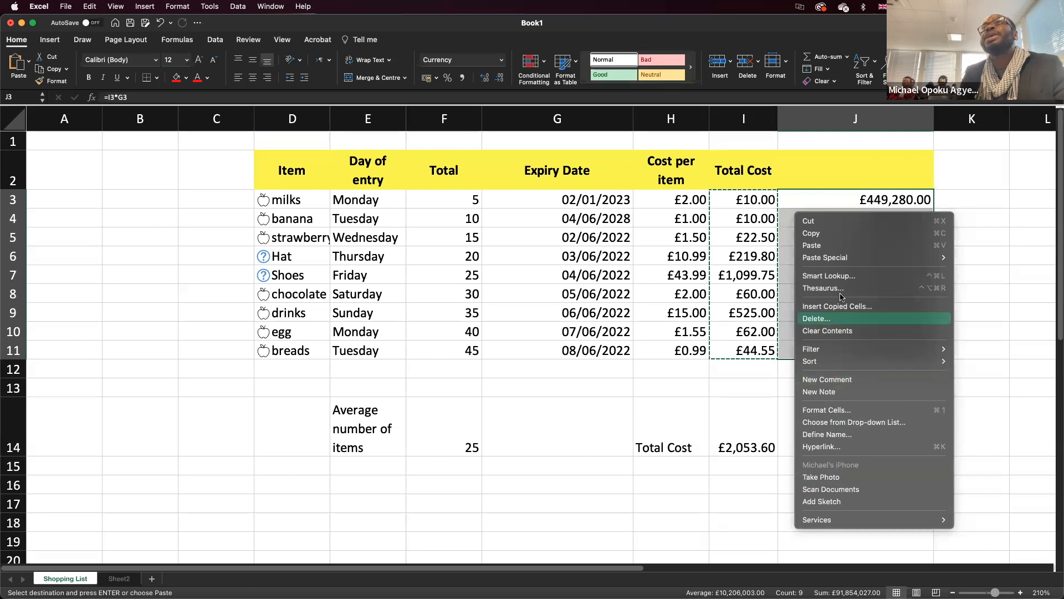
mouse_move(859, 262)
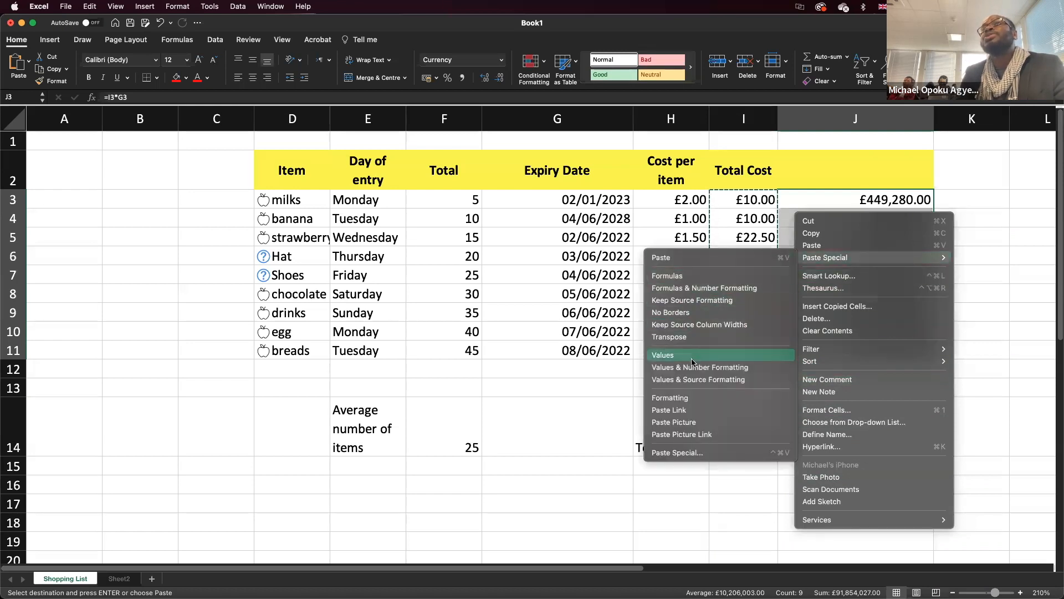
click(28, 64)
click(29, 64)
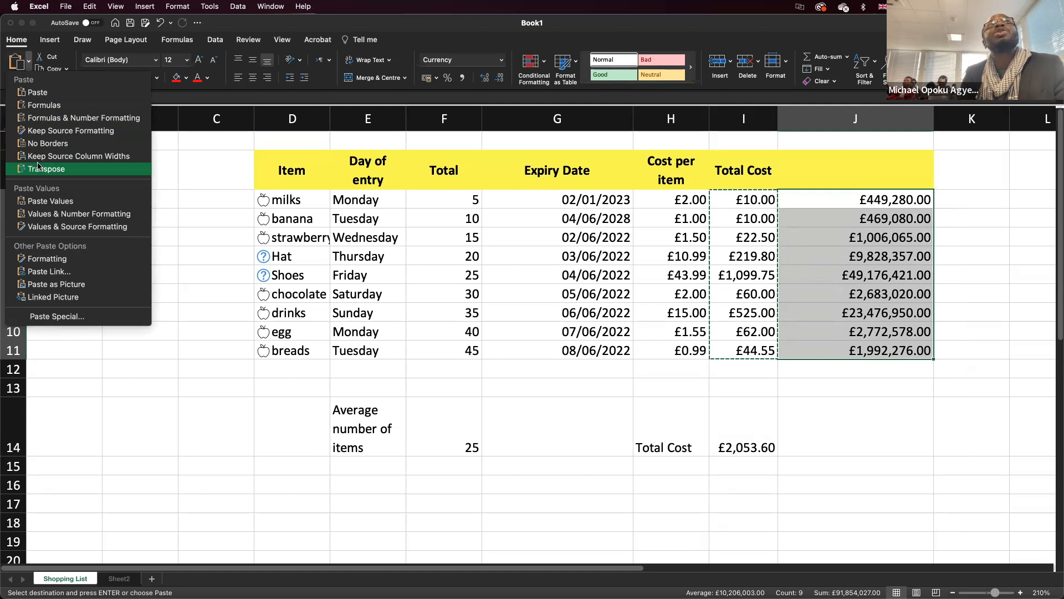
click(39, 200)
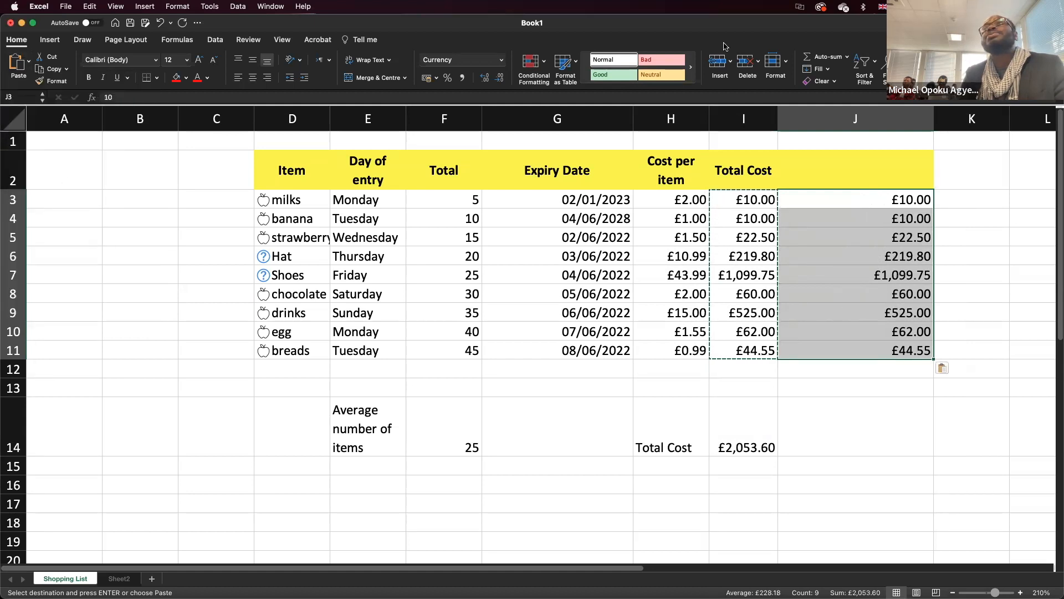
drag(934, 119, 887, 117)
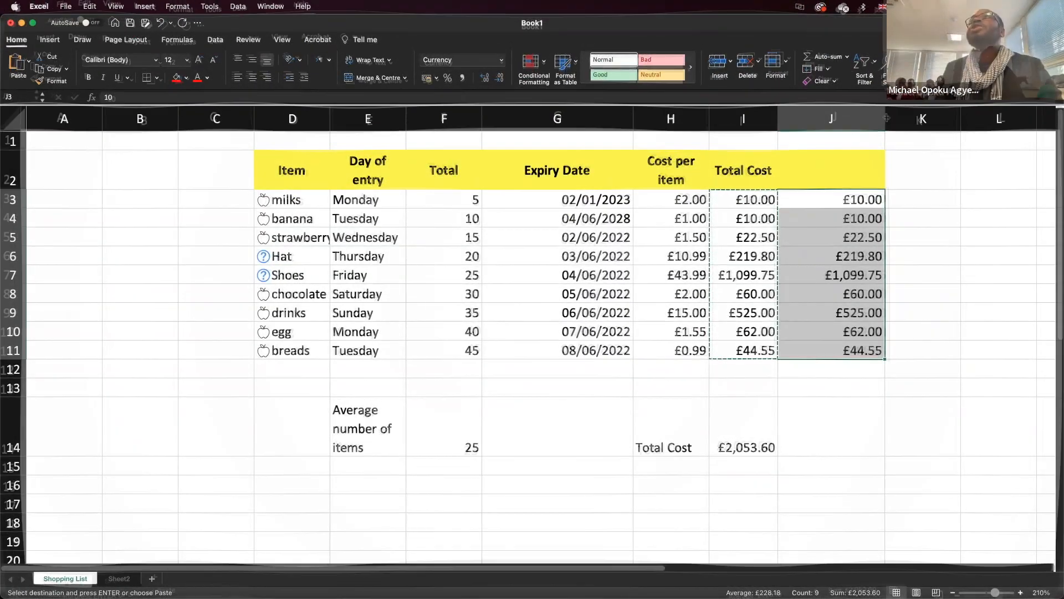
Step: Move the pasted cost values from J3:J11 to K3:K11
drag(854, 199, 855, 348)
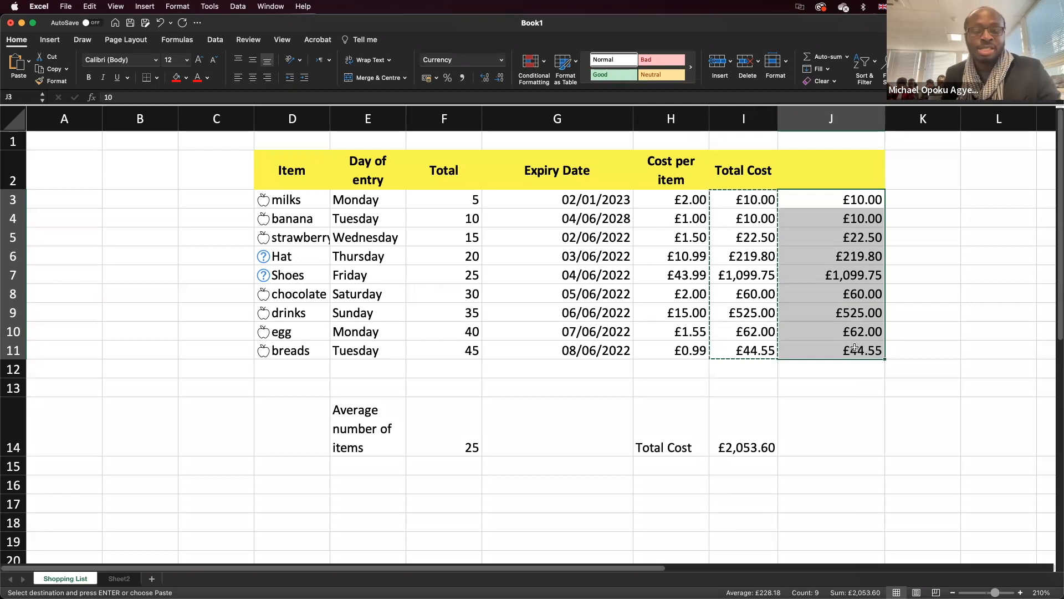
key(super+c)
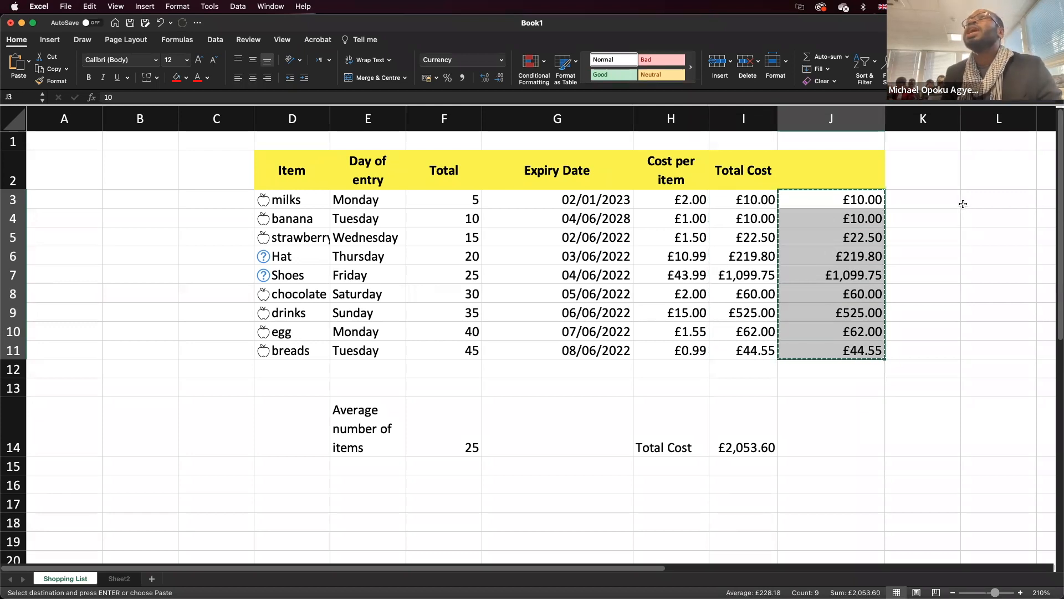
click(964, 199)
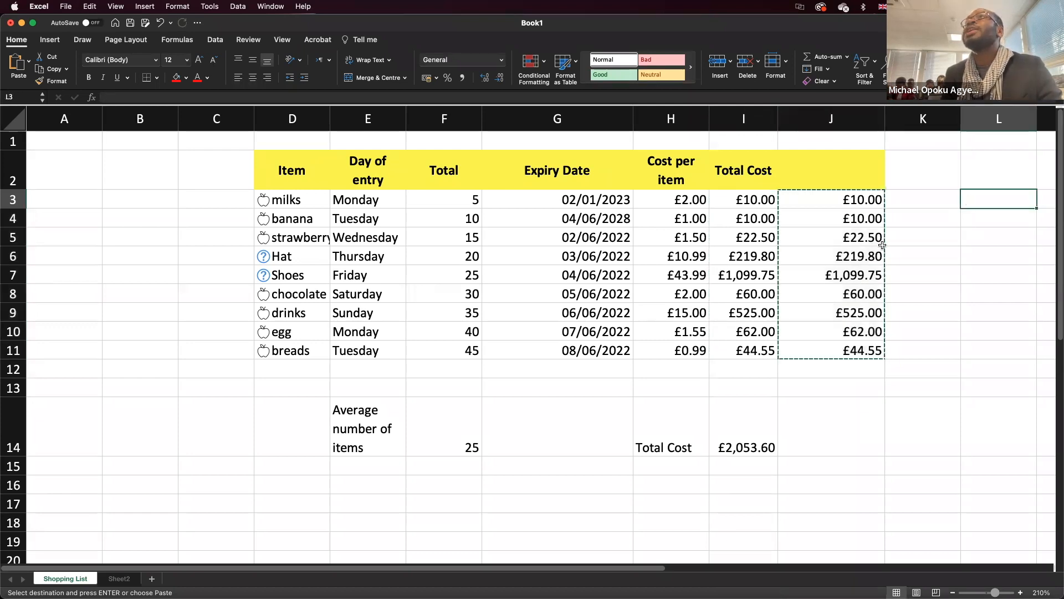
click(930, 207)
key(super+v)
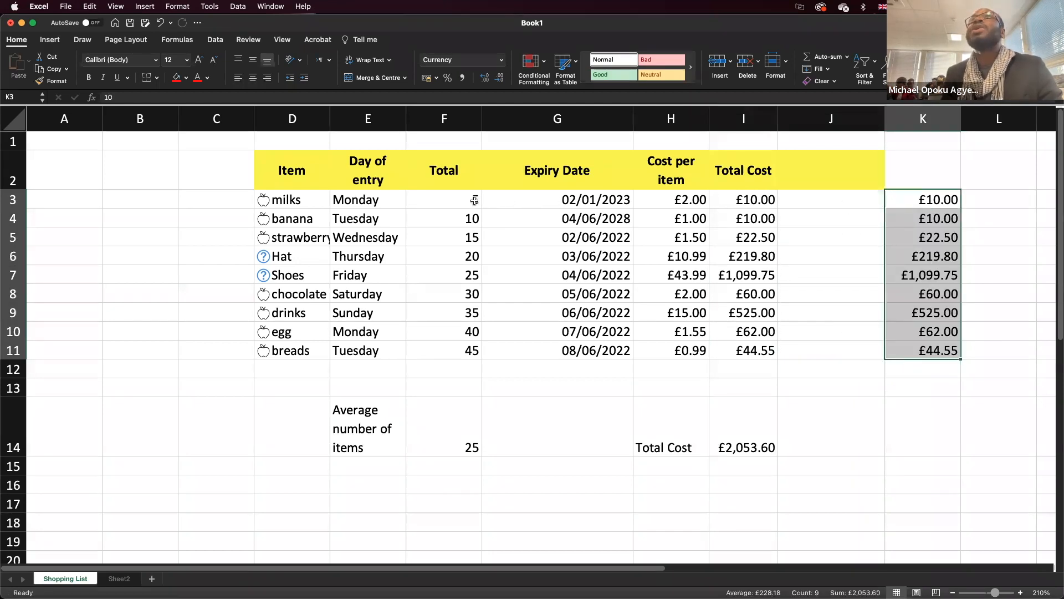
Step: Copy the item totals in F3:F11 into J3:J11, beside the cost values
click(475, 201)
drag(475, 217, 472, 352)
key(super+c)
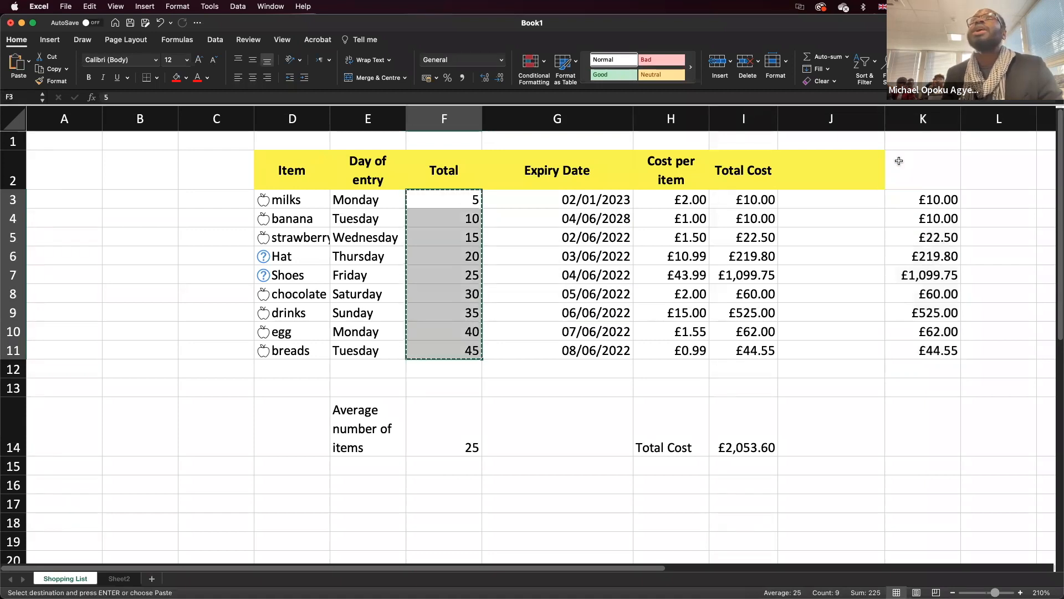
click(844, 201)
key(super+v)
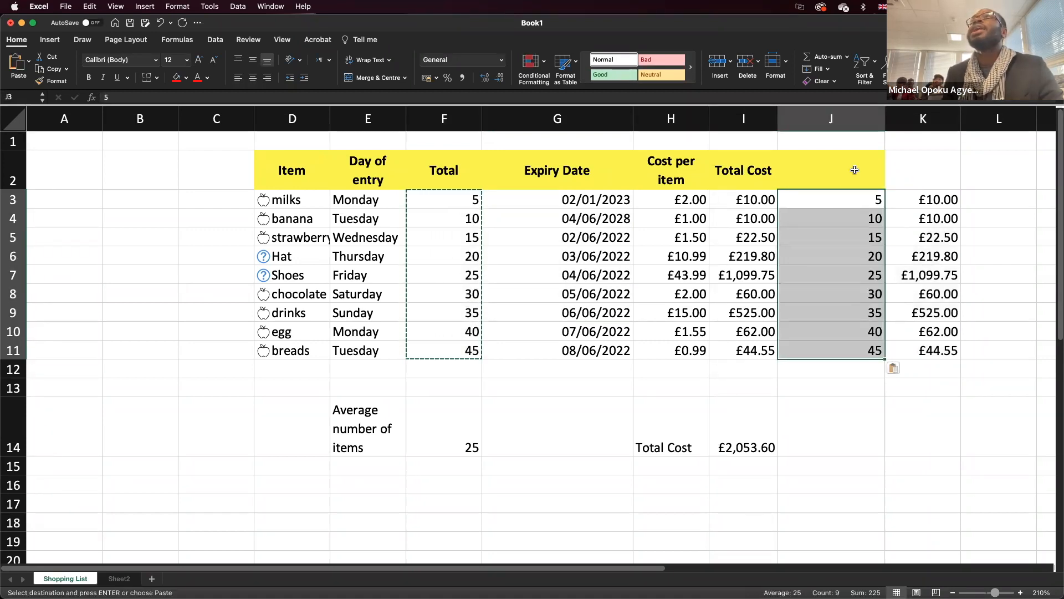
Step: Copy the Total header from F2 to J2 and the Total Cost header from I2 to K2
click(855, 169)
click(464, 181)
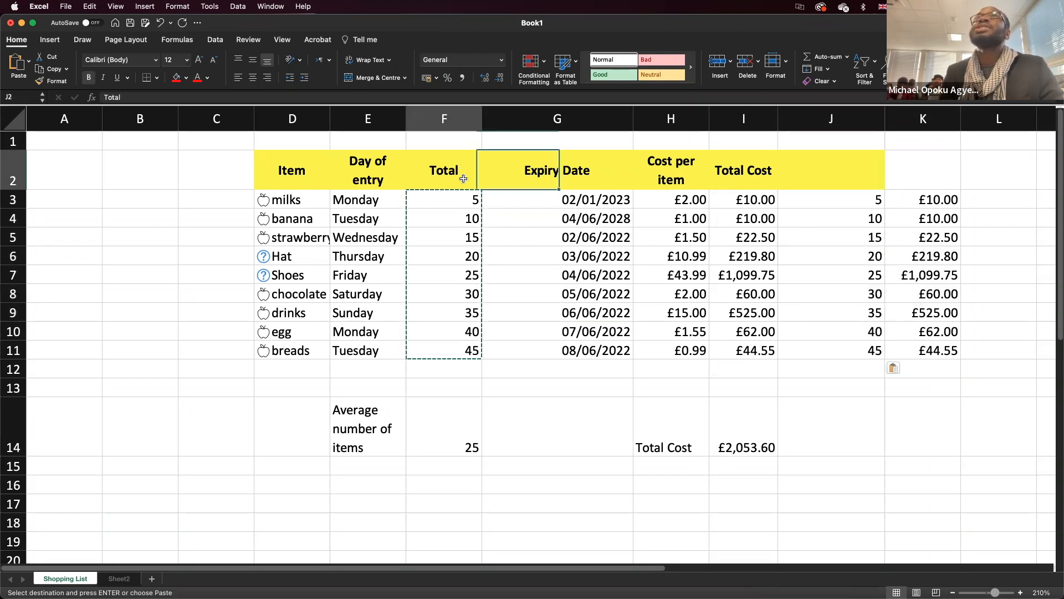
key(super+c)
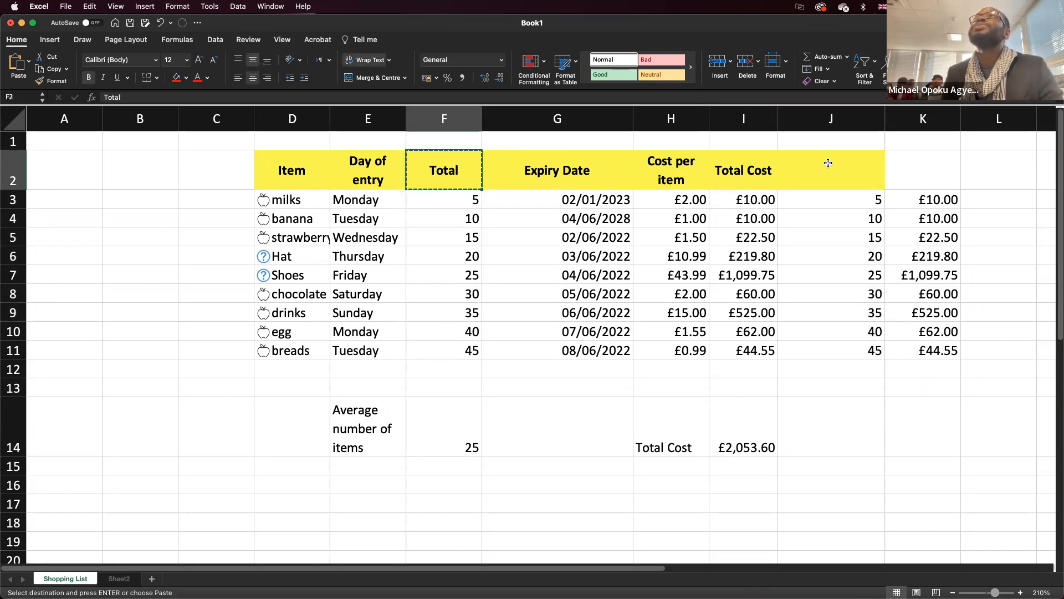
click(826, 170)
key(super+v)
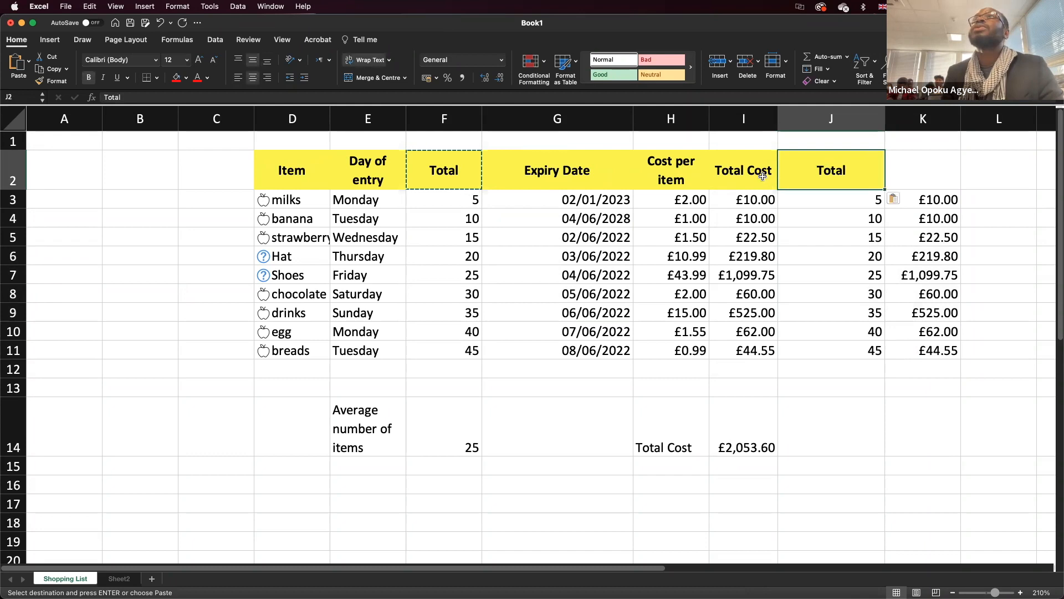
click(760, 177)
key(super+c)
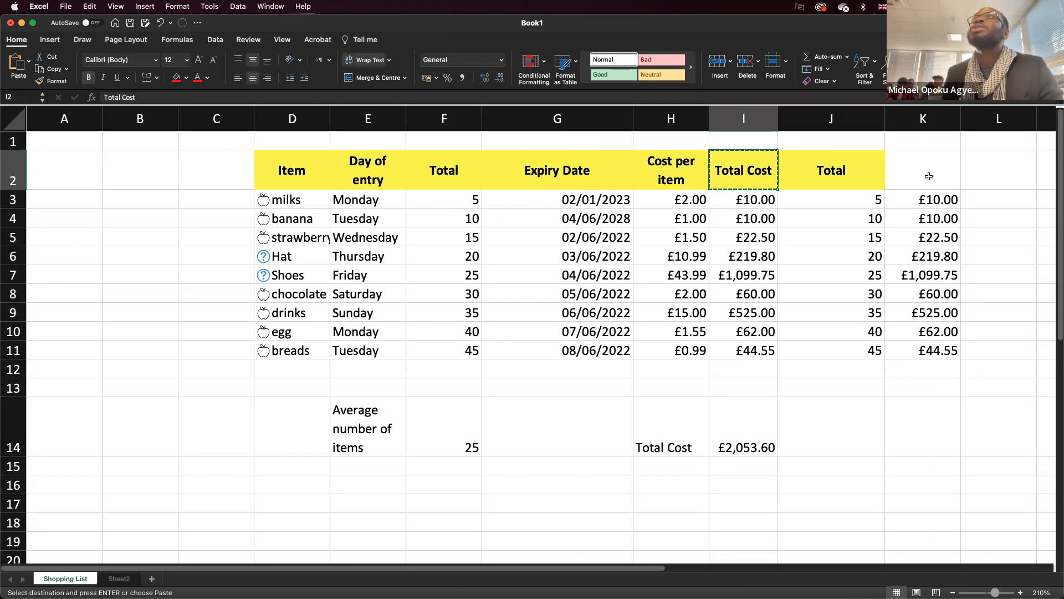
click(928, 174)
key(super+v)
Step: Insert a histogram chart based on the Total and Total Cost columns in J2:K11
drag(843, 167, 912, 353)
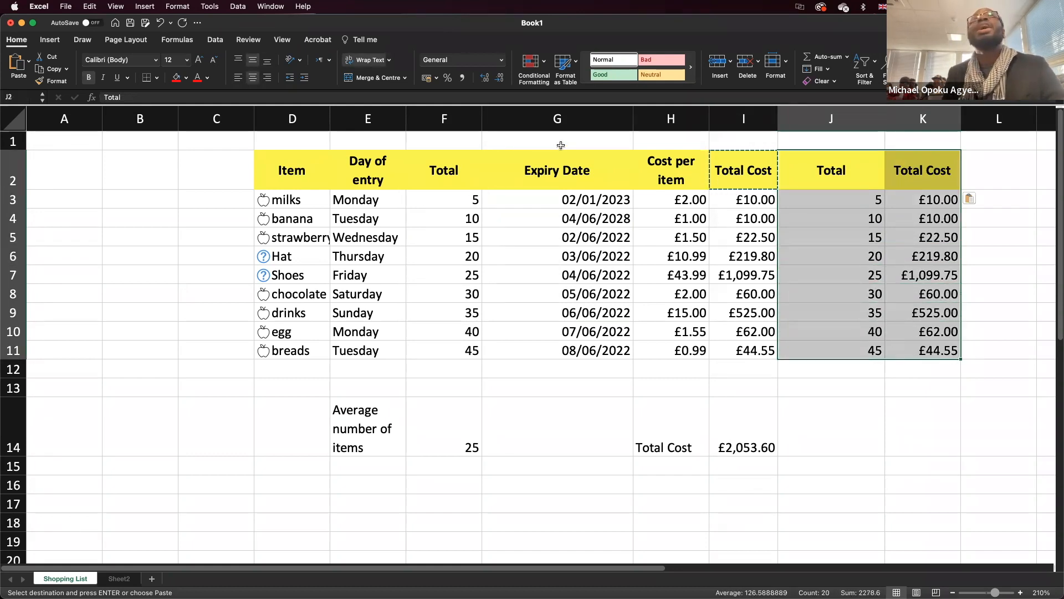
click(48, 42)
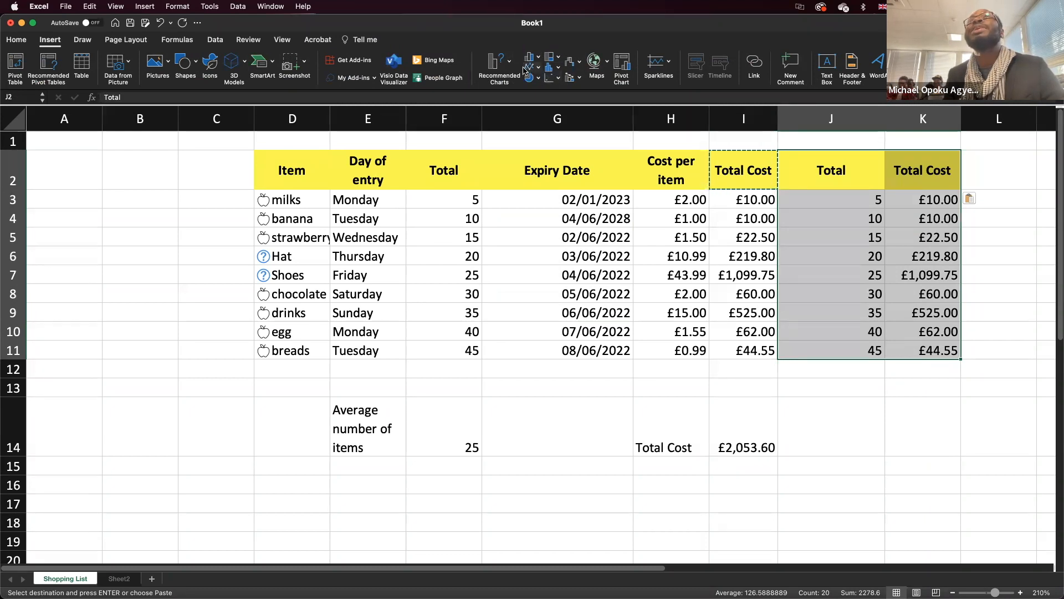
click(495, 67)
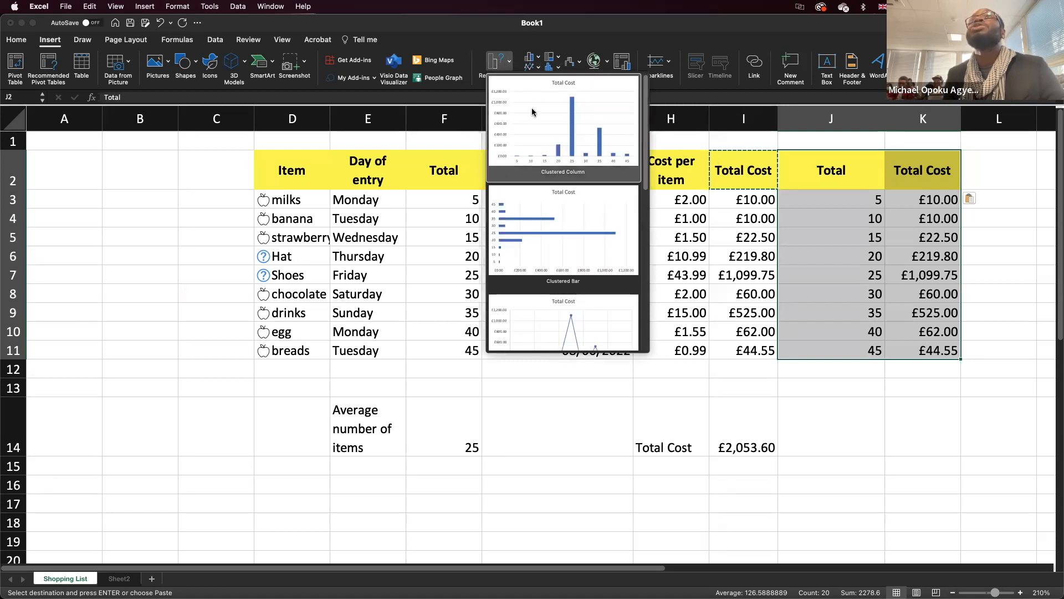
click(568, 23)
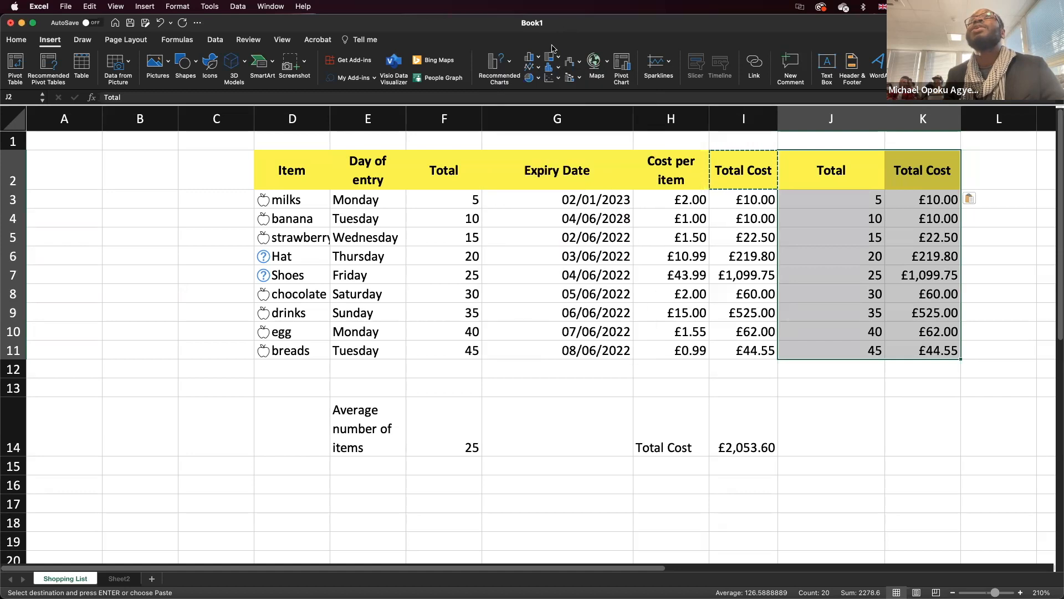
click(551, 68)
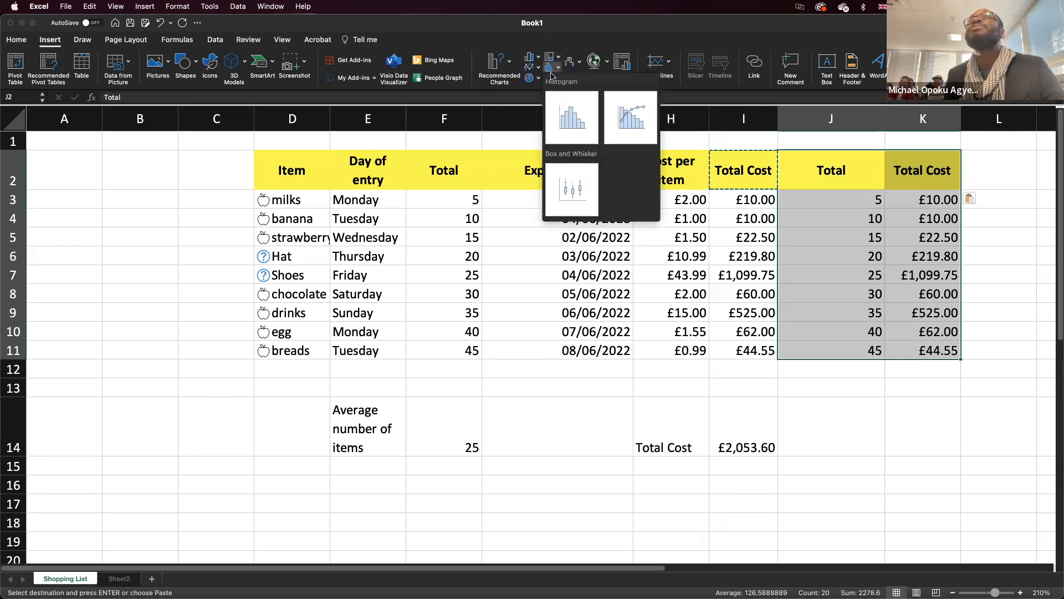
click(577, 120)
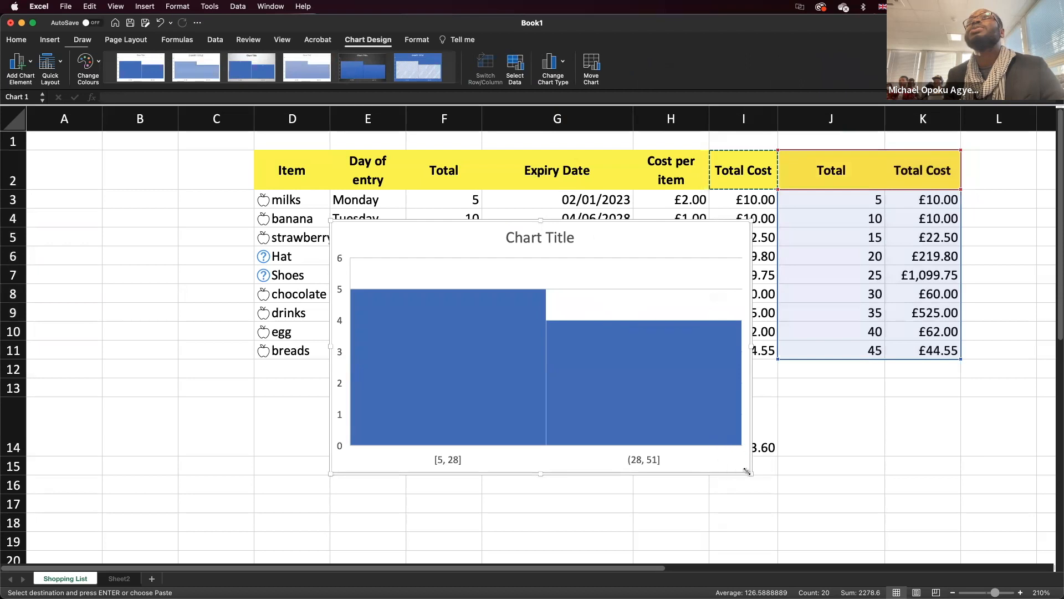
Step: Undo the histogram chart in the Shopping List sheet and re-enter the Total Cost header in K2
drag(751, 474, 909, 506)
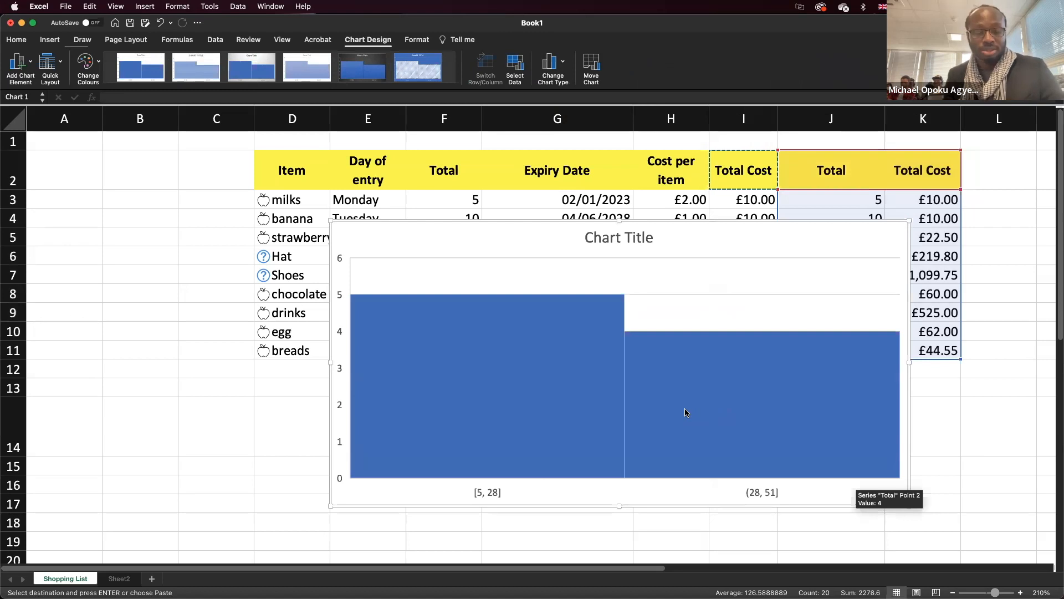
key(super+z)
key(super+z)
key(super+z)
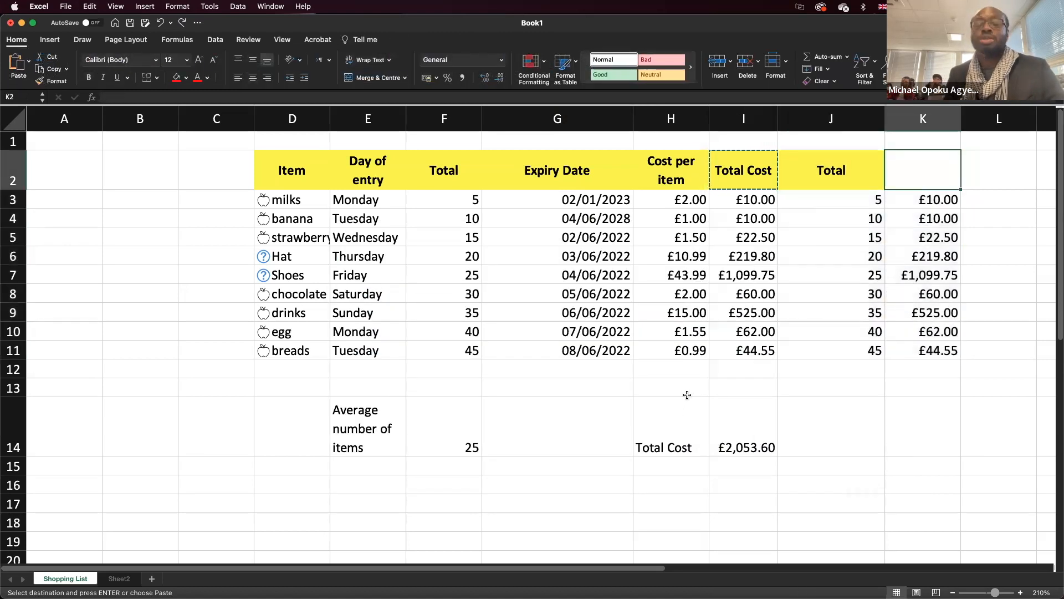
text(Total Cost)
Step: Insert a 2-D clustered column chart from the Total and Total Cost data in J2:K11
drag(831, 177, 929, 348)
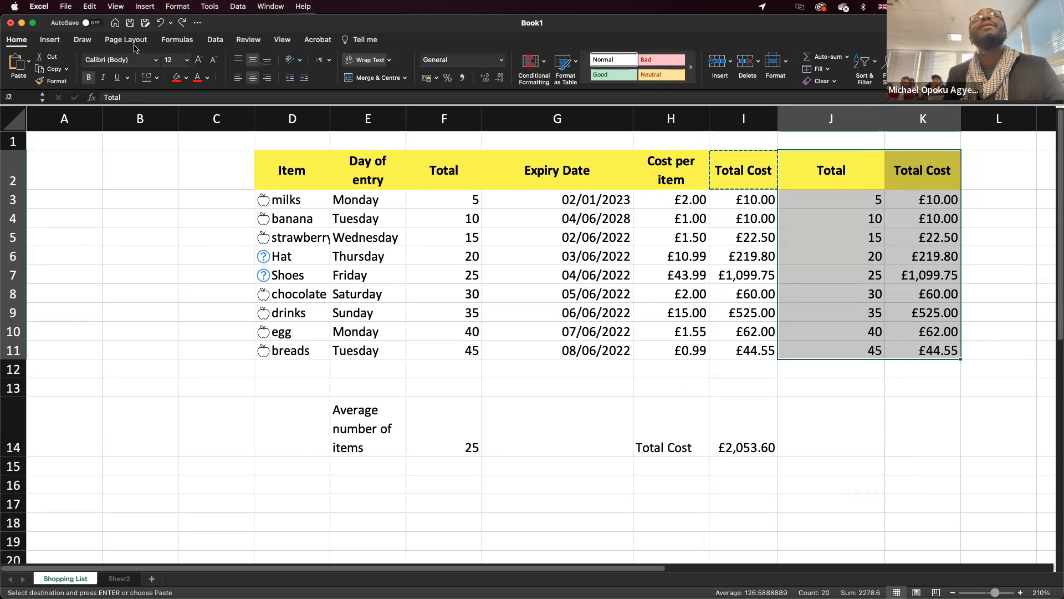
click(49, 40)
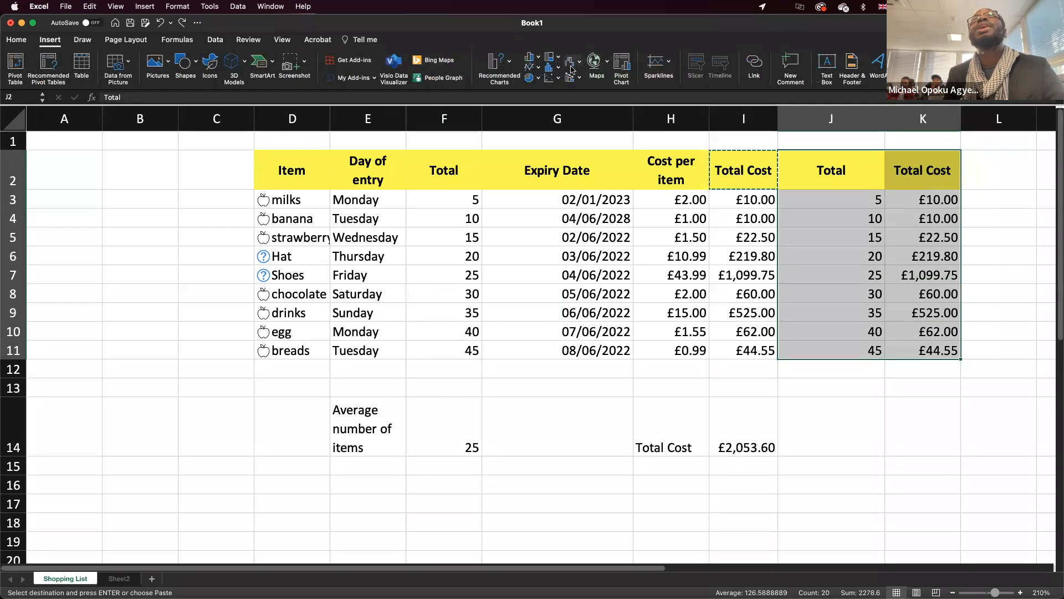
click(550, 66)
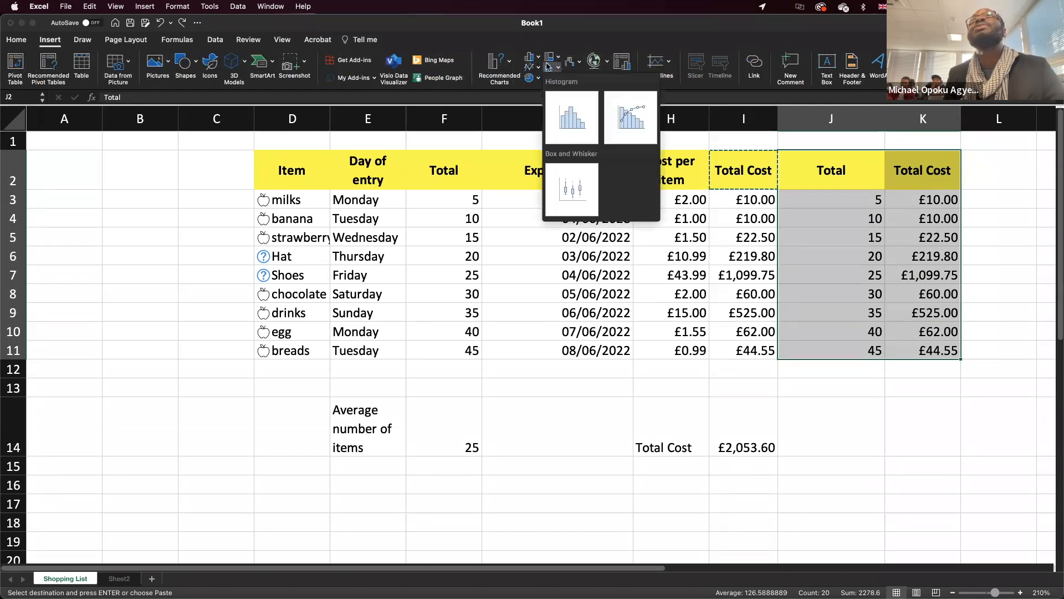
click(534, 58)
click(533, 59)
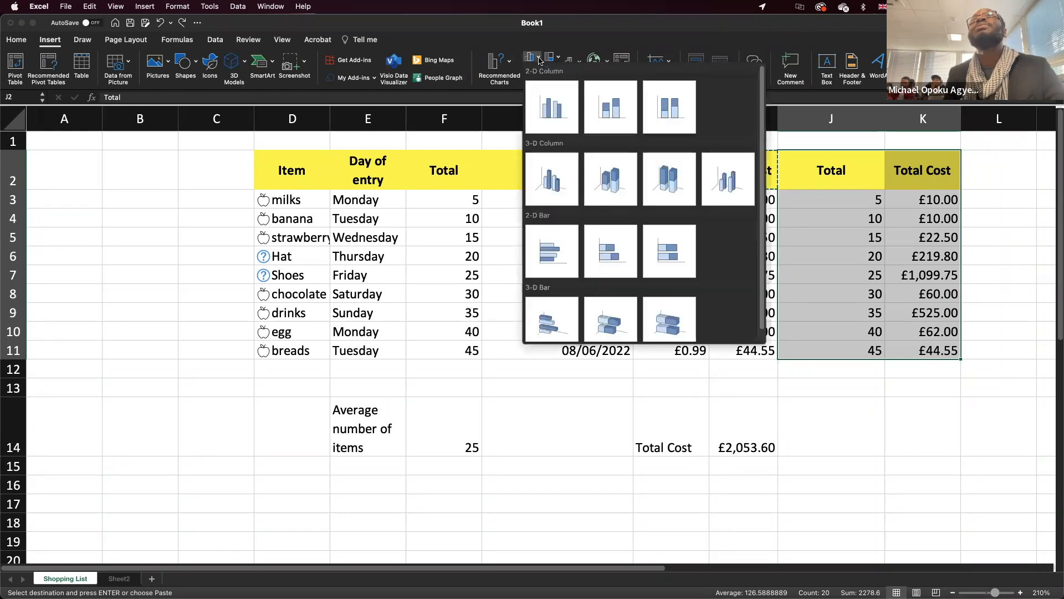
click(553, 106)
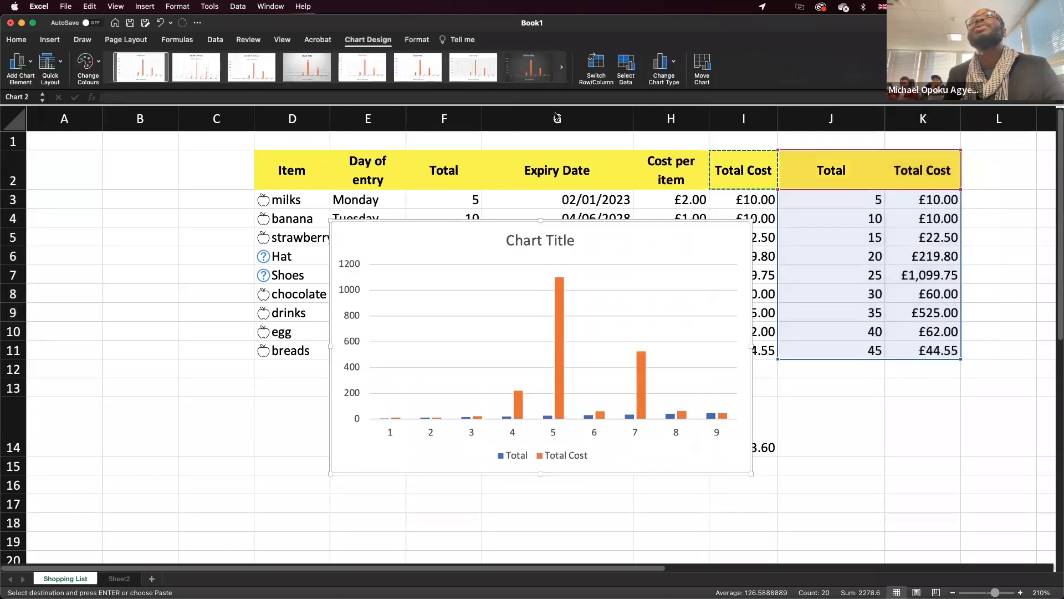
Step: Move the column chart below the table, into the empty area around A17:F30
click(570, 456)
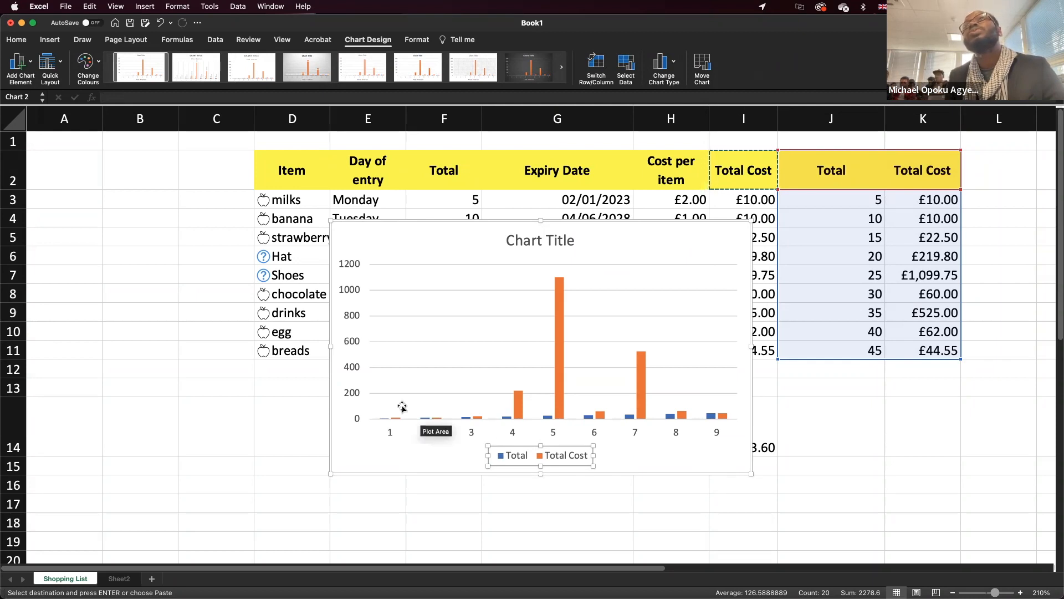
click(361, 401)
mouse_move(352, 457)
mouse_down()
mouse_move(164, 574)
mouse_move(80, 526)
mouse_move(163, 559)
mouse_move(136, 462)
mouse_move(106, 473)
mouse_move(70, 556)
mouse_move(46, 567)
mouse_move(353, 438)
mouse_move(72, 546)
mouse_move(106, 557)
mouse_move(164, 540)
mouse_move(182, 570)
mouse_move(353, 438)
mouse_up()
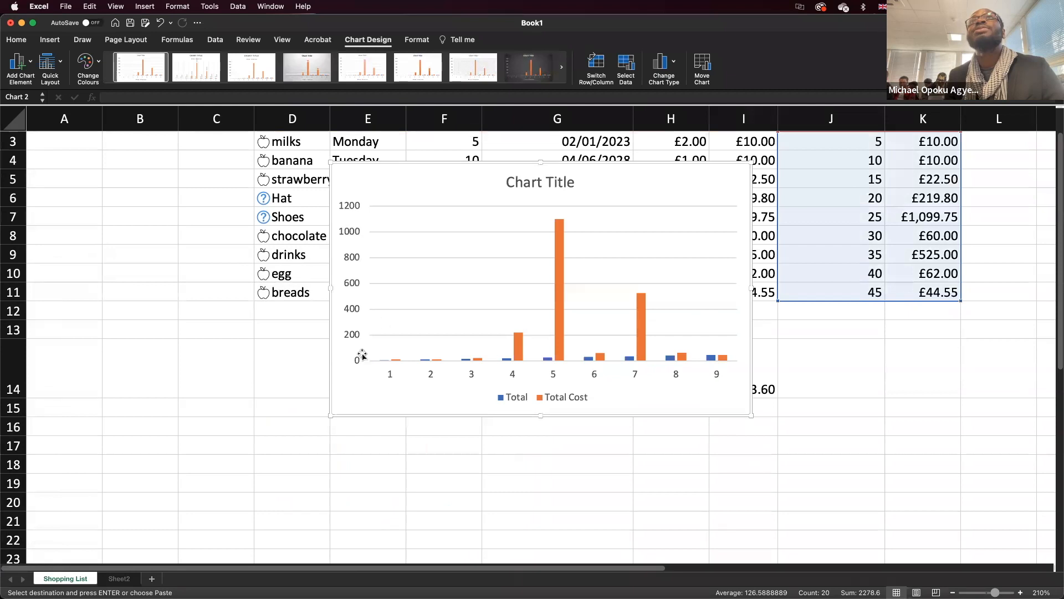
scroll(278, 451, down, 5)
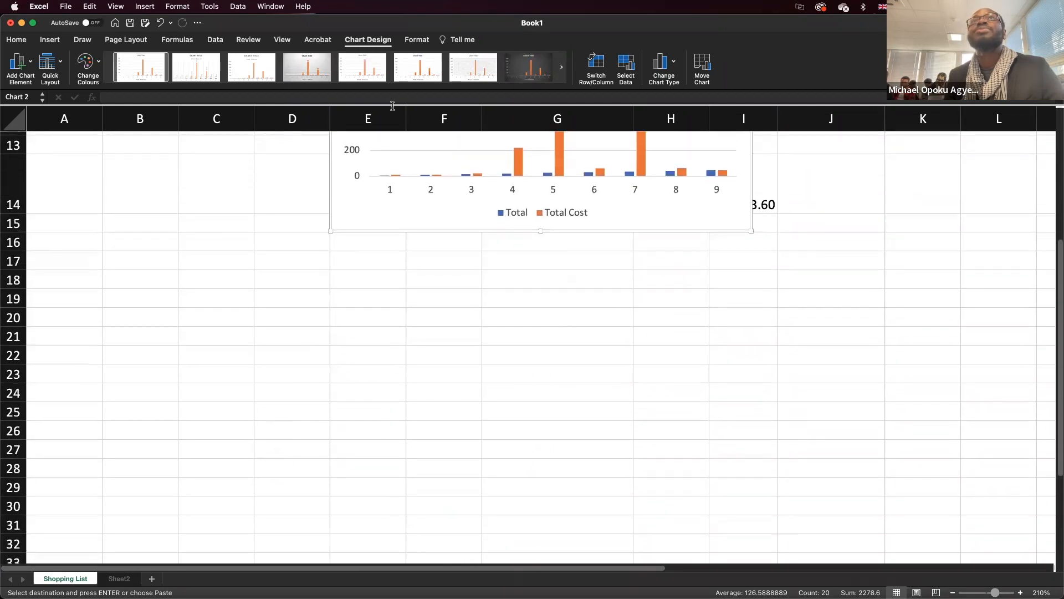
drag(358, 204, 129, 481)
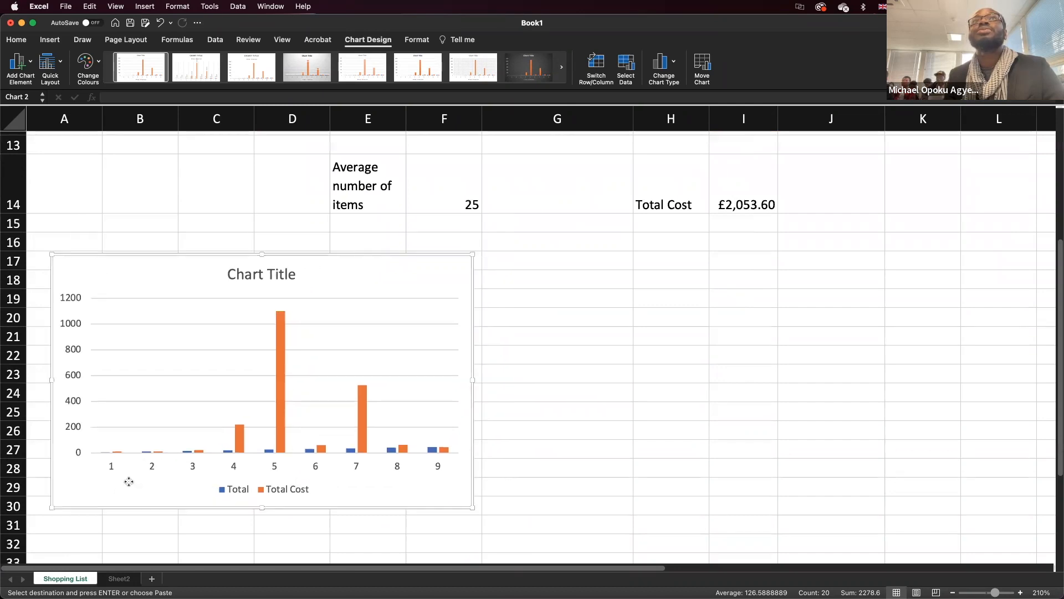
Step: Check the Total Cost formula for milks in I3, leaving the cell as it is
scroll(539, 327, up, 5)
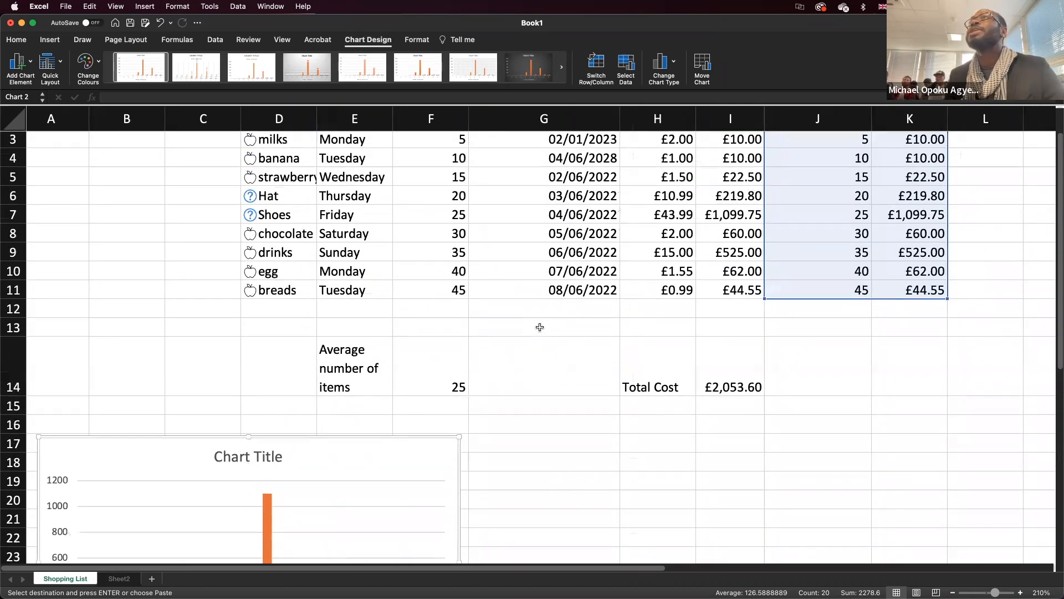
scroll(540, 327, up, 2)
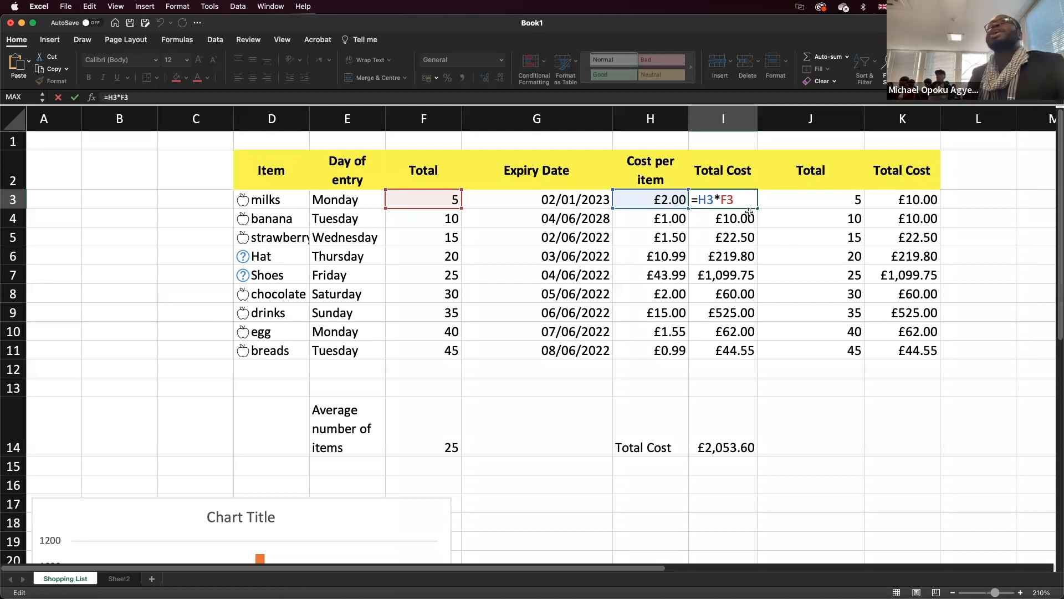
key(Return)
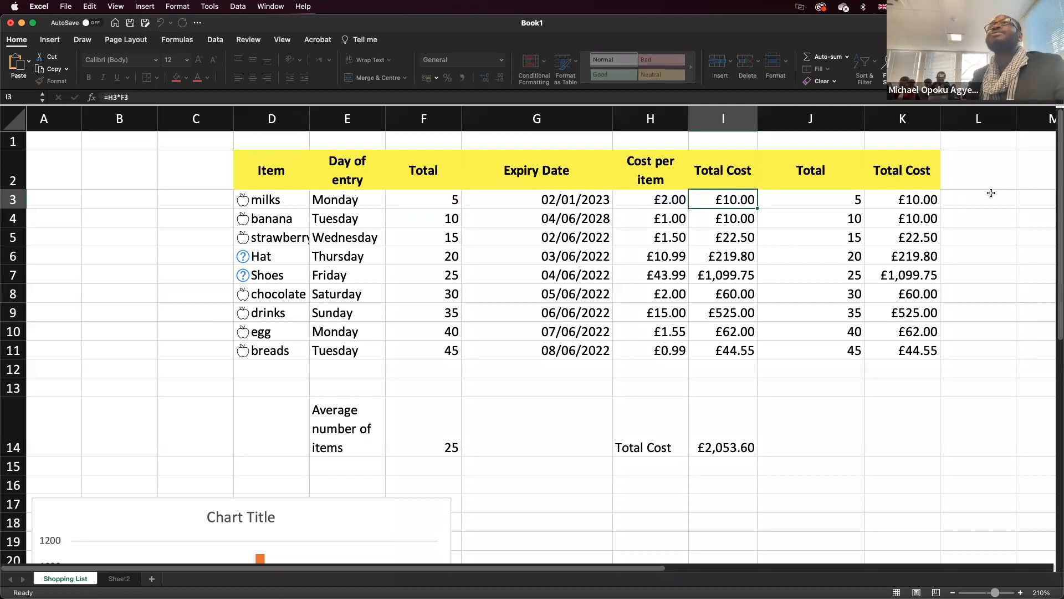
Step: Add a Powers of 5 header in L2, beside the second Total Cost column
click(987, 193)
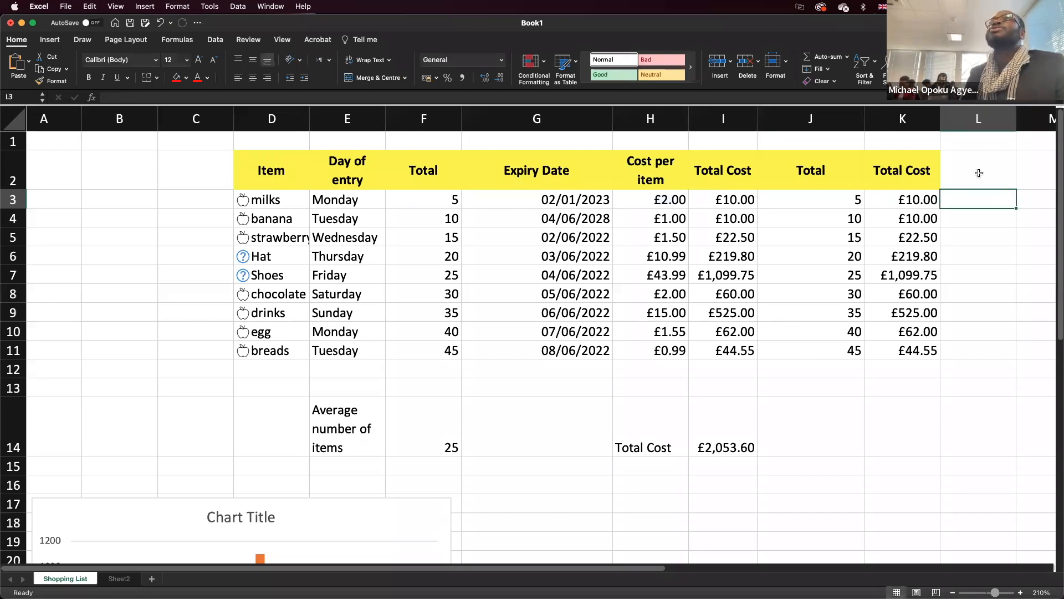
click(979, 173)
text({)
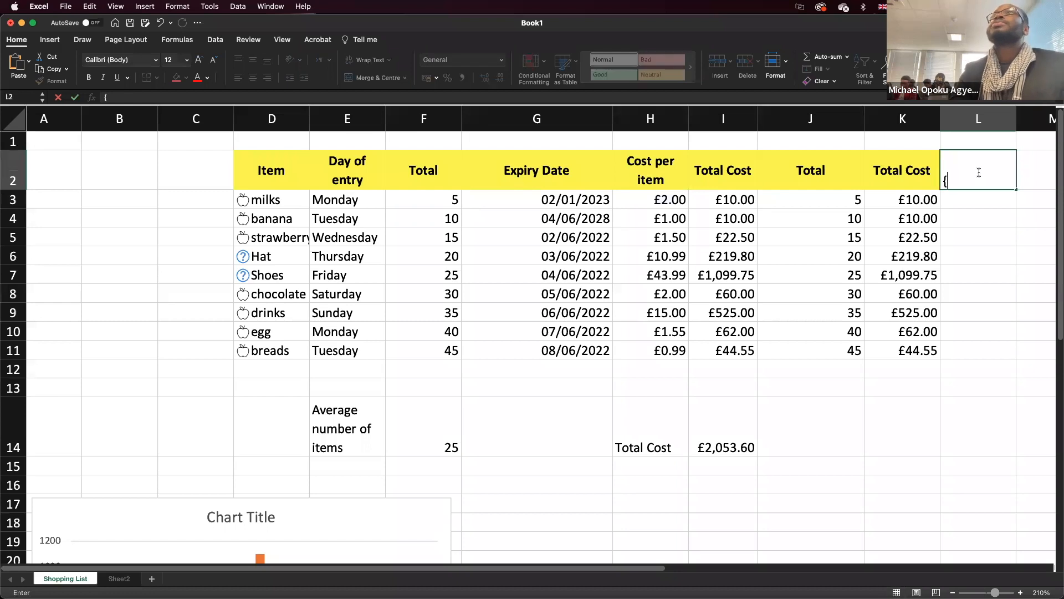
key(BackSpace)
text(Power)
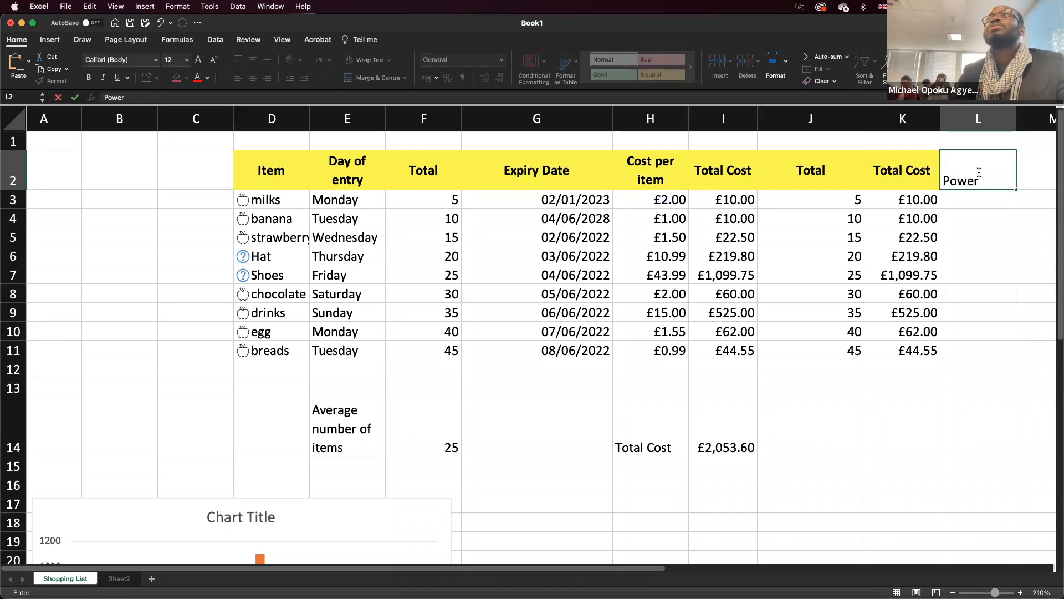
text(s of 5)
key(Return)
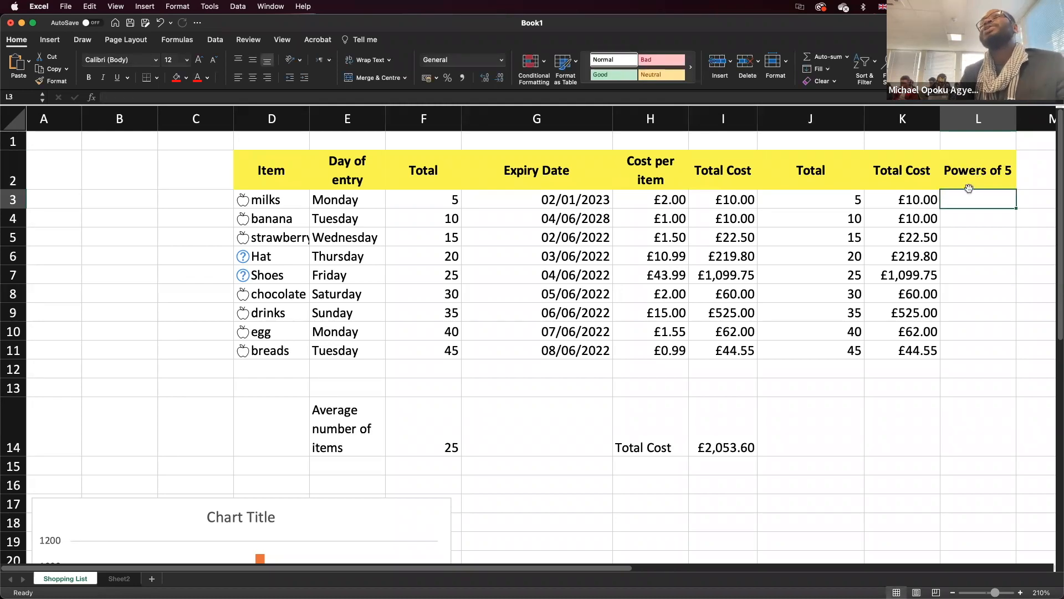
Step: Square the milks total with =J3^2 in L3 and fill the formula down to L11
text(=)
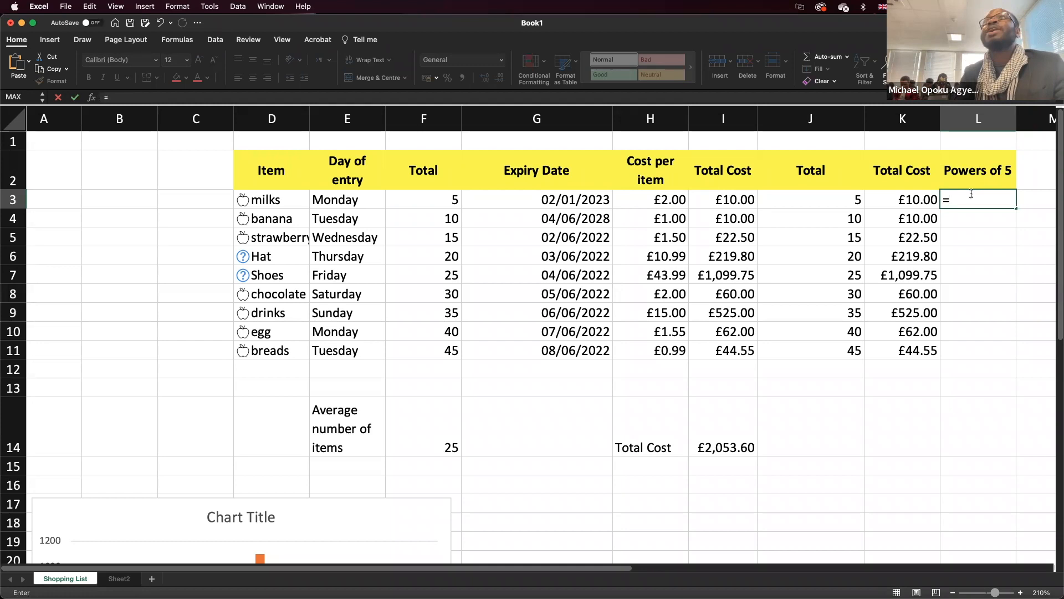
text(j)
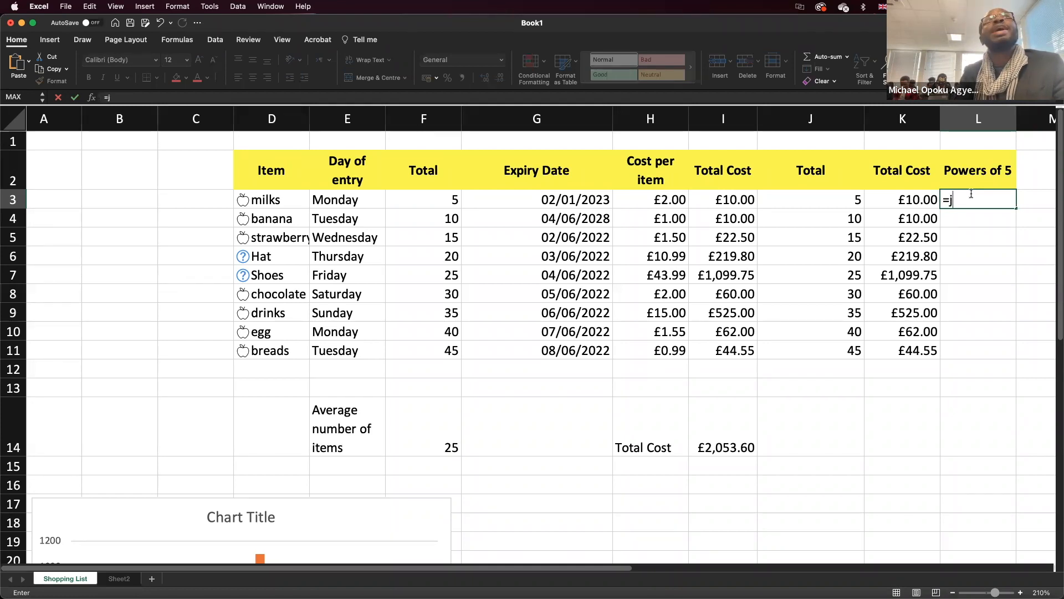
text(3^2)
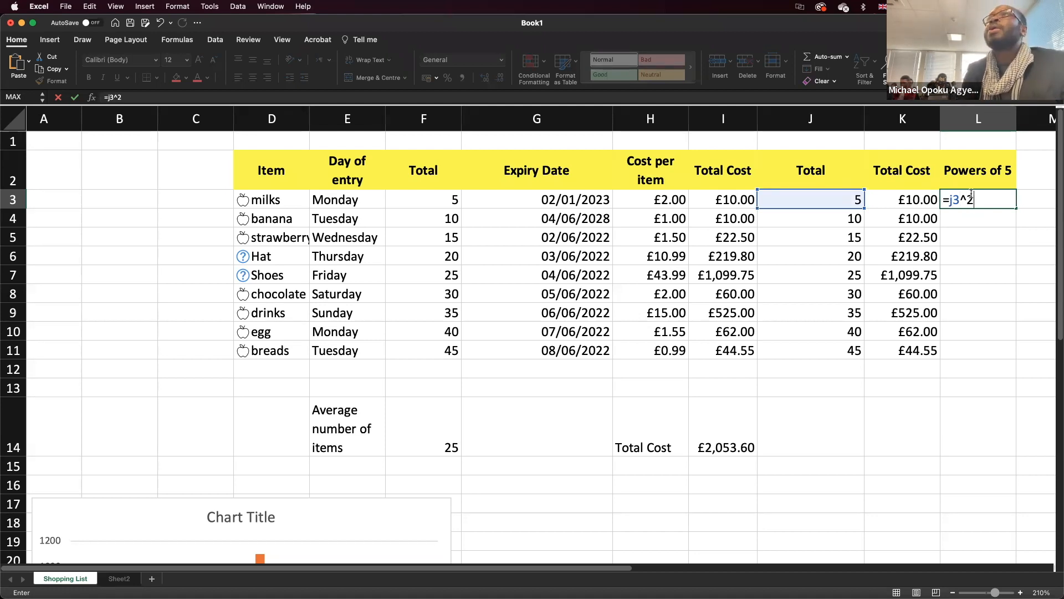
key(Return)
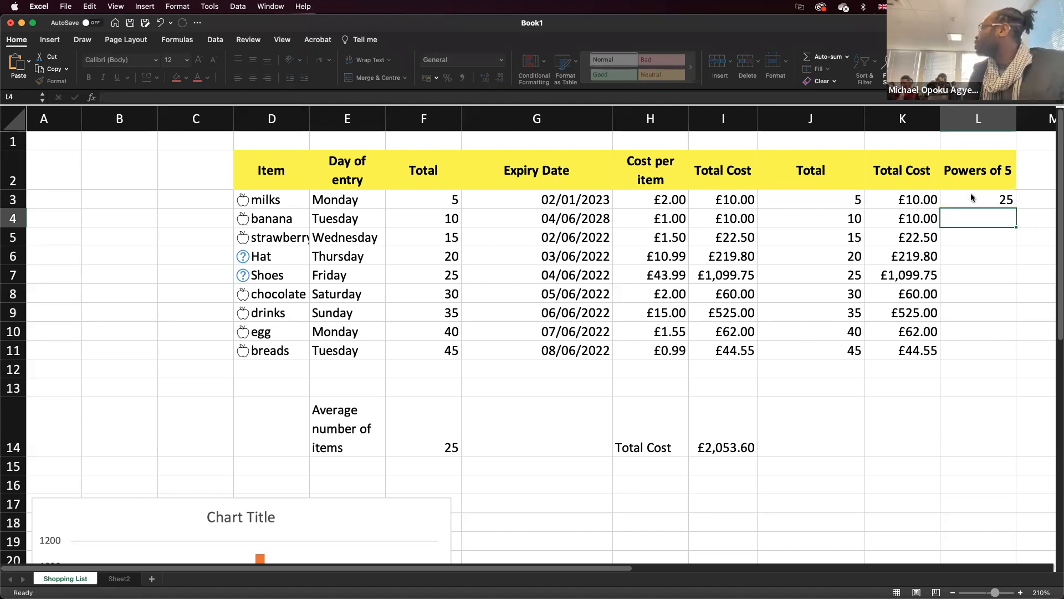
double_click(971, 194)
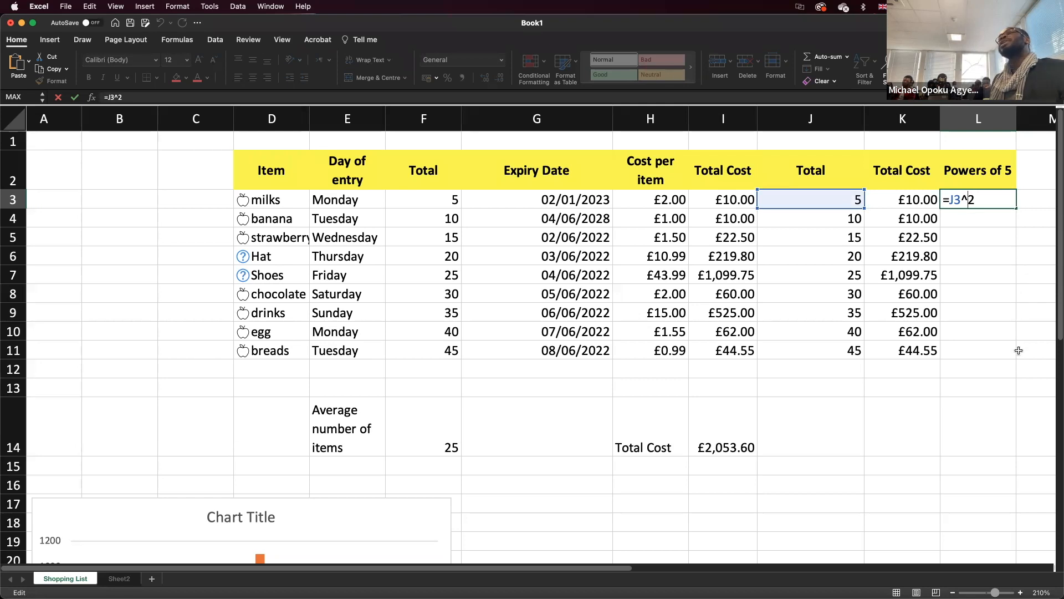
key(Return)
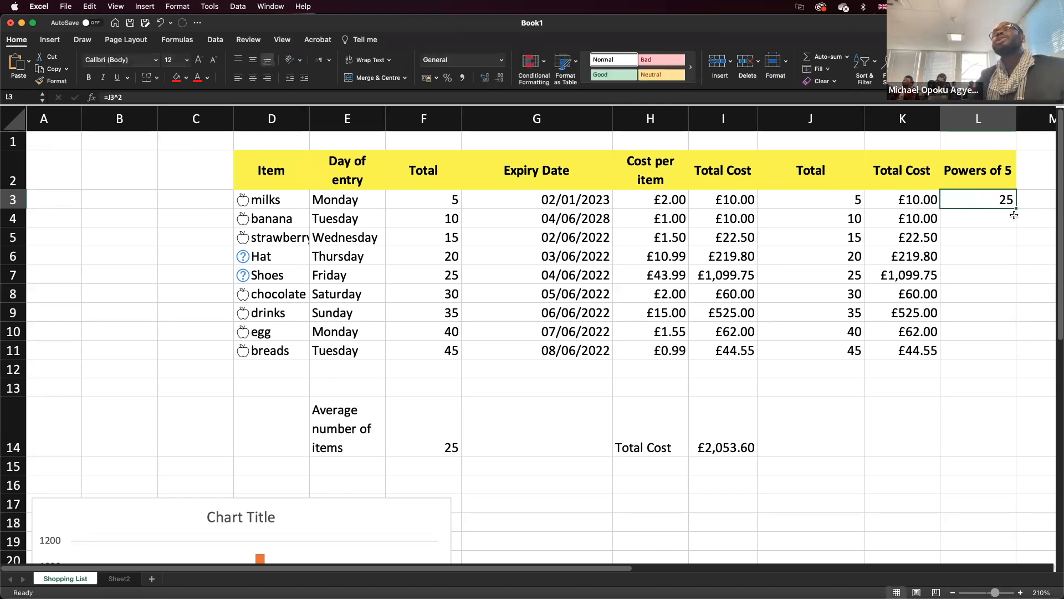
drag(1017, 205, 1013, 355)
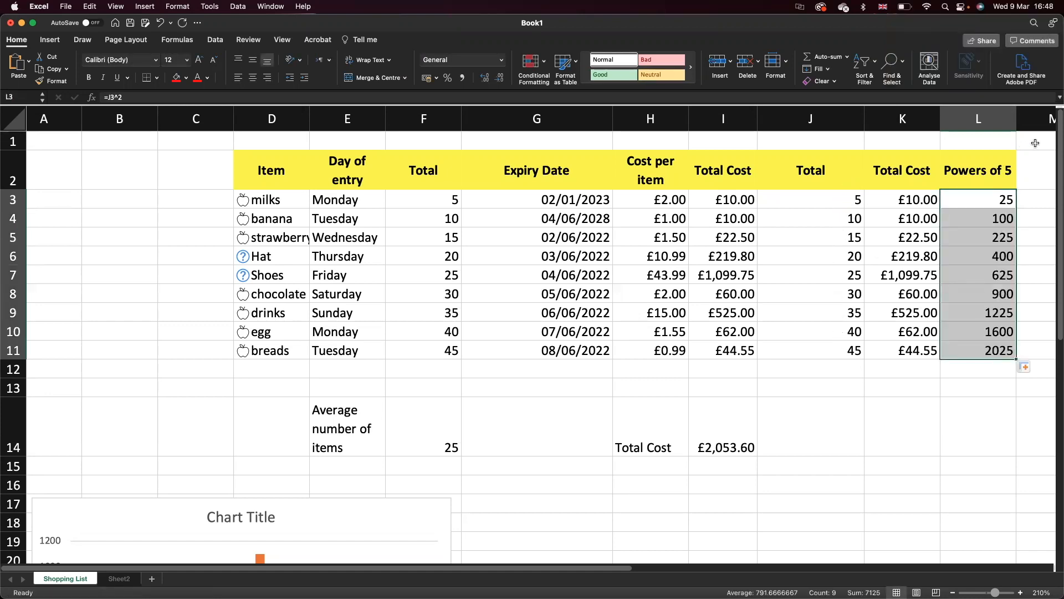
double_click(989, 197)
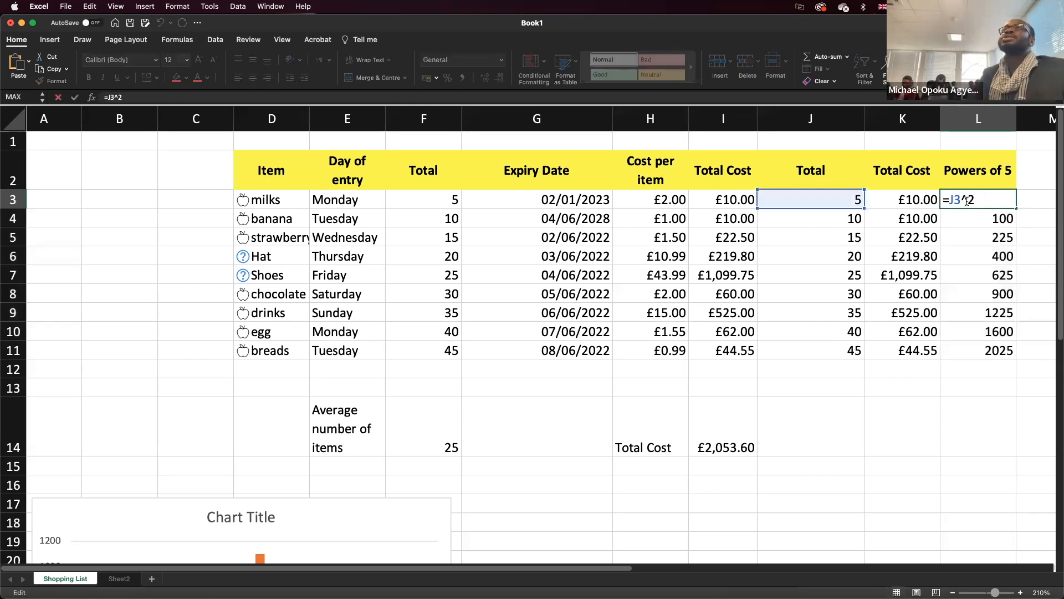
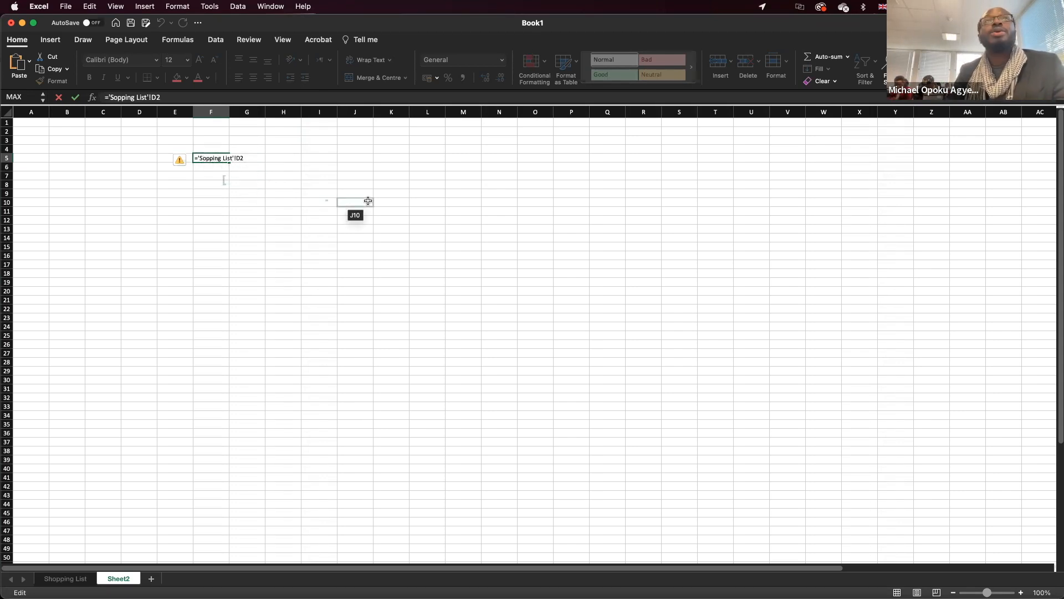
Step: Correct the sheet name in the F5 formula on Sheet2 so it reads ='Shopping List'!D2
text(h)
key(Return)
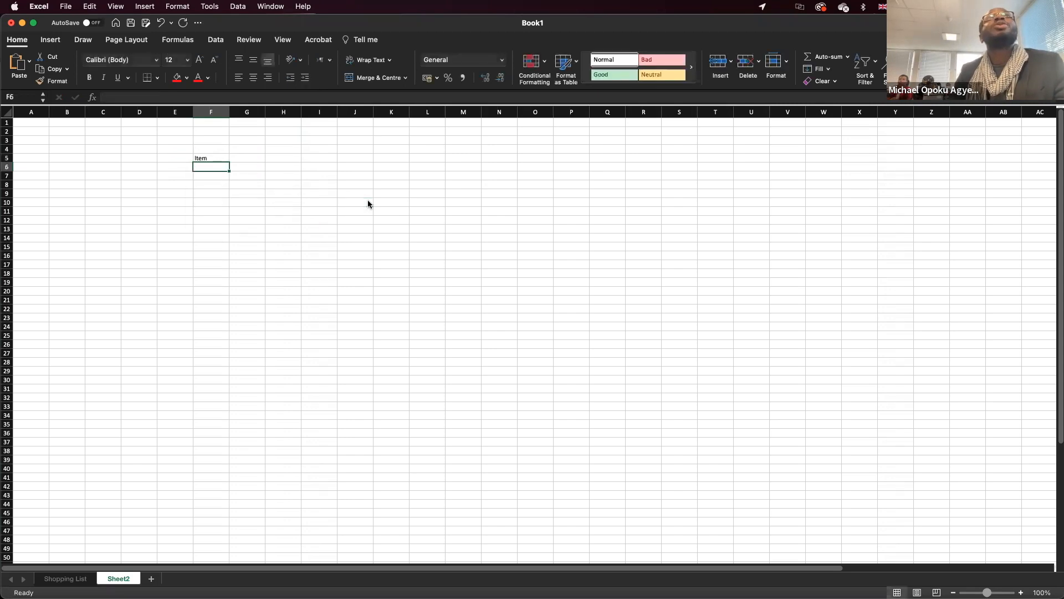
Step: Fill the Shopping List link in F5 across to column O and down to row 21
click(214, 158)
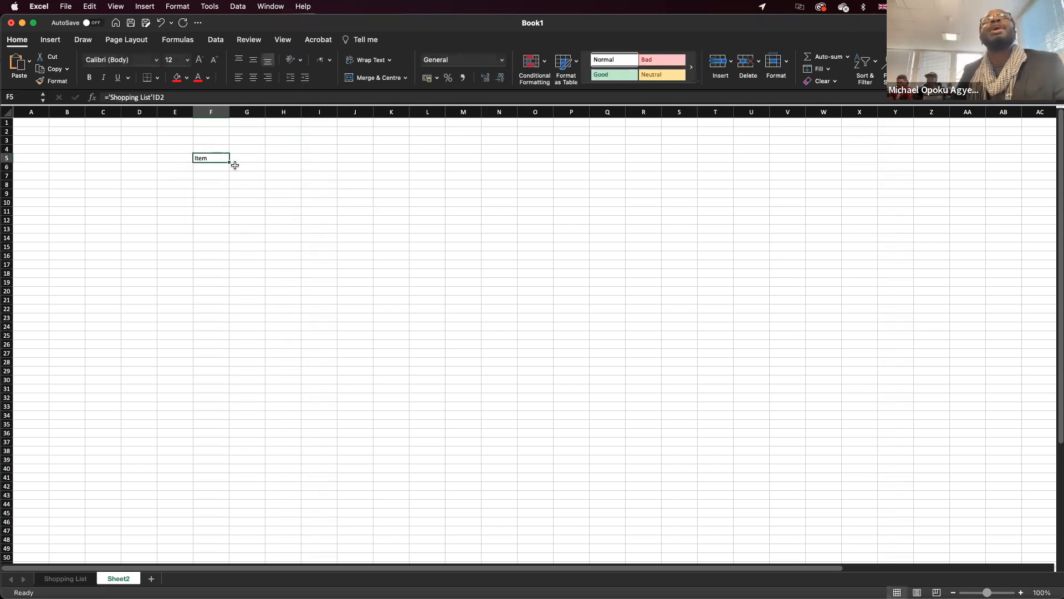
drag(229, 161, 550, 398)
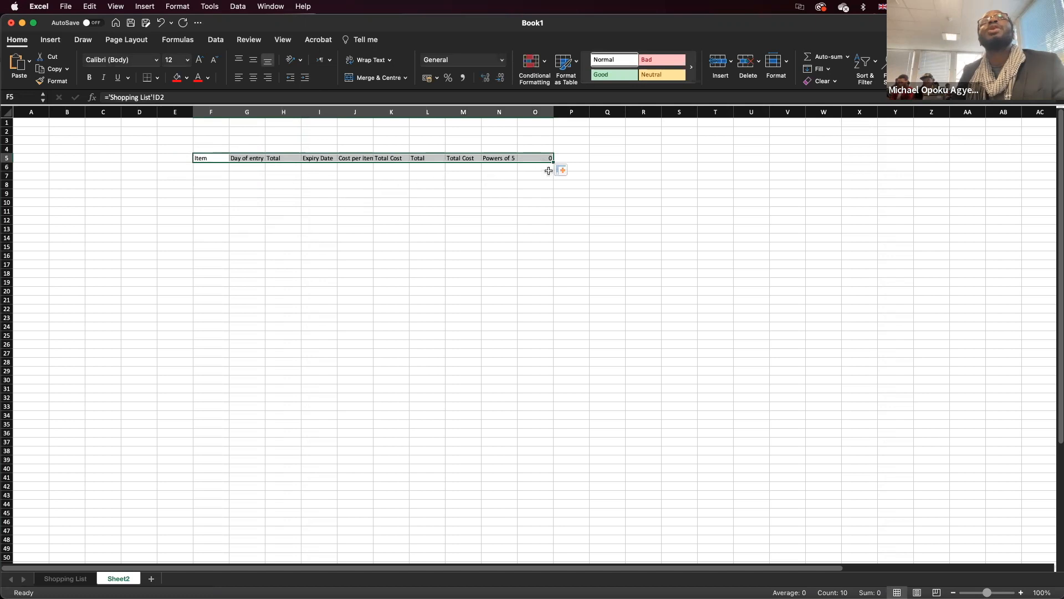
drag(553, 161, 501, 300)
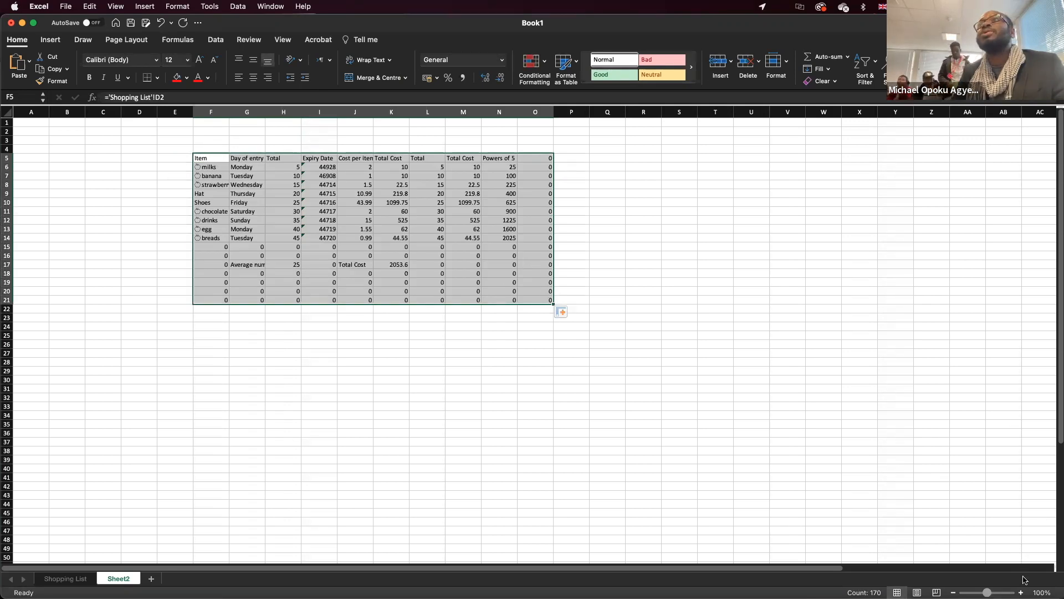
click(1020, 592)
click(1020, 593)
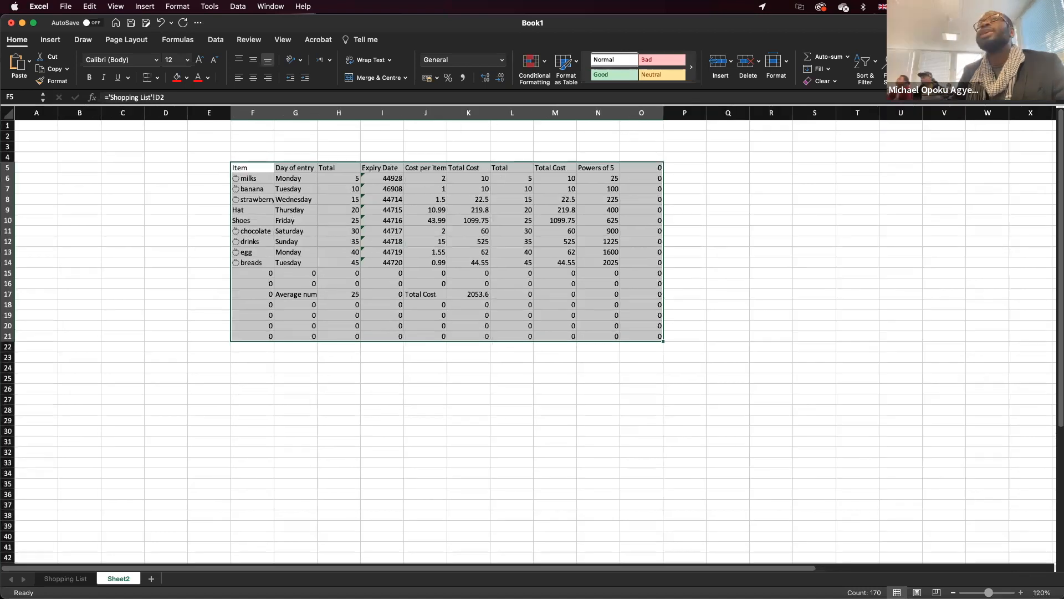
click(1020, 593)
click(1021, 592)
click(1021, 593)
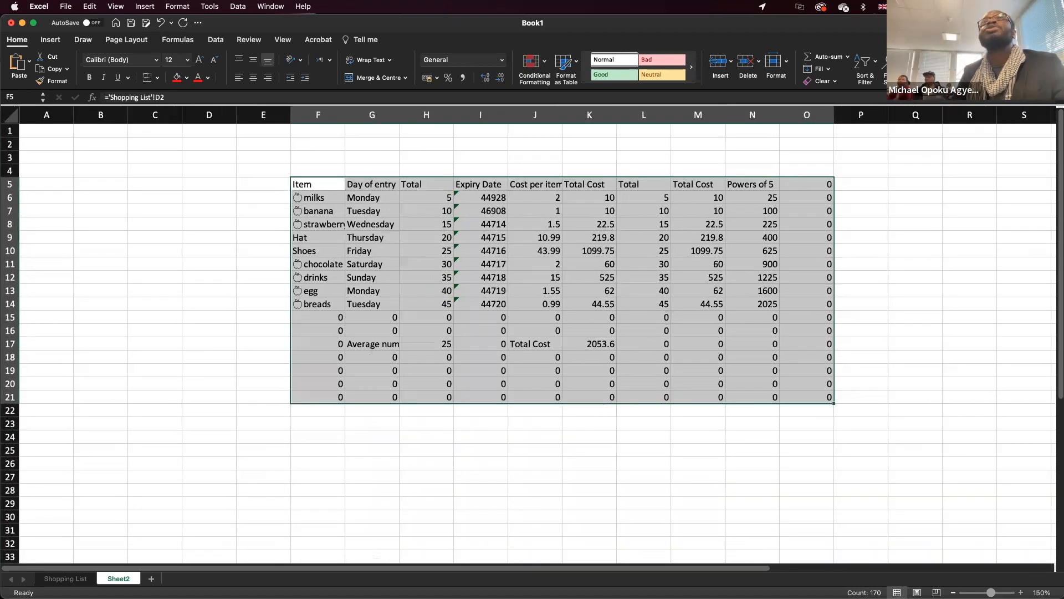
Step: Undo the horizontal and vertical fills on Sheet2, keeping only the linked formula in F5
key(super+z)
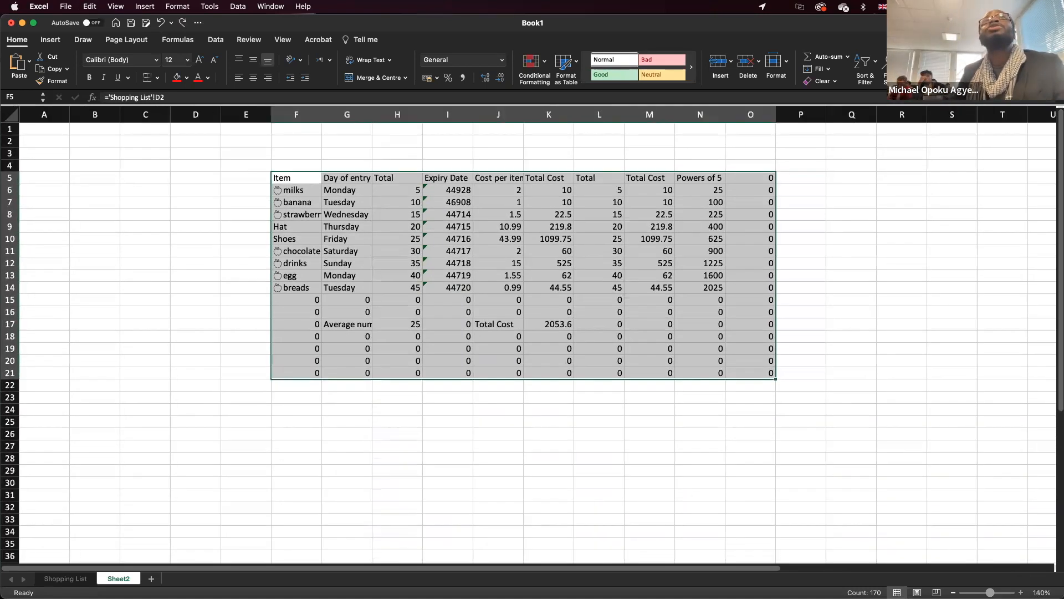
key(super+z)
key(super+z)
key(super+z)
key(super+z)
key(super+z)
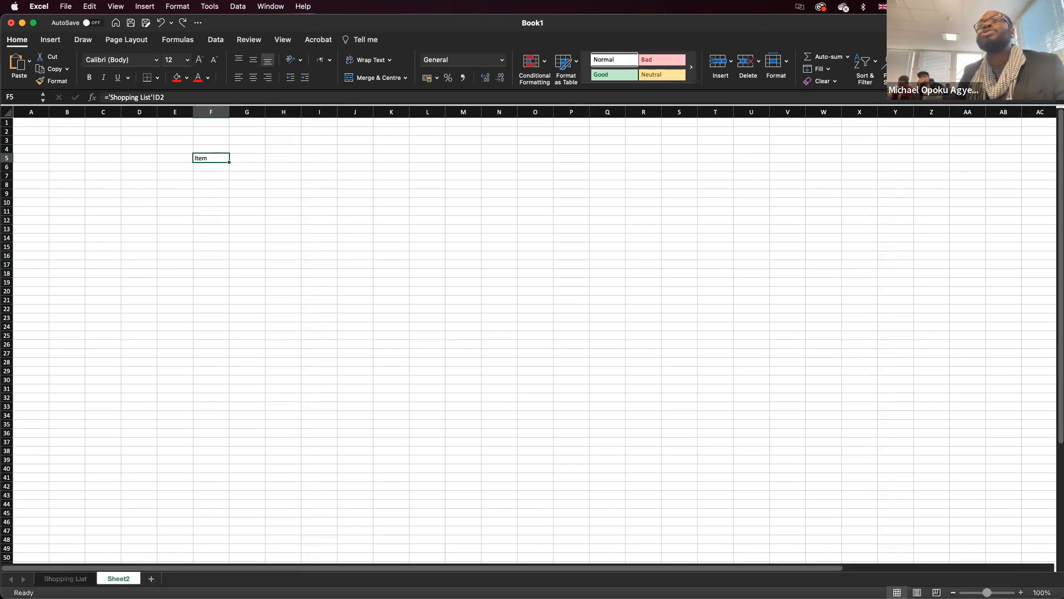
Step: Examine the cross-sheet reference formula in F5 on Sheet2 in an enlarged view, leaving the formula as it is
click(1021, 593)
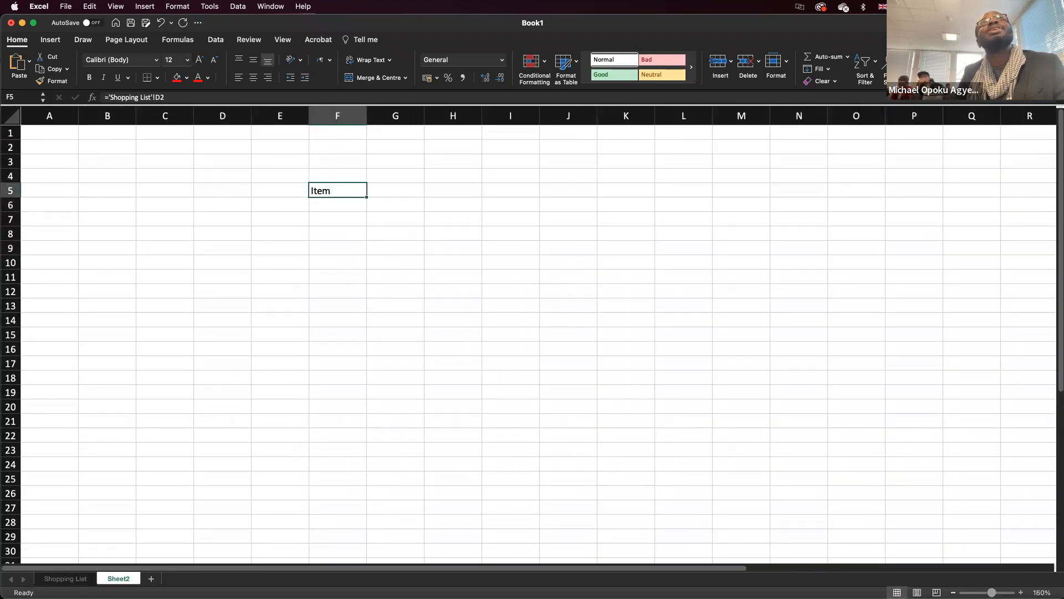
click(1021, 593)
click(1021, 593)
click(1021, 593)
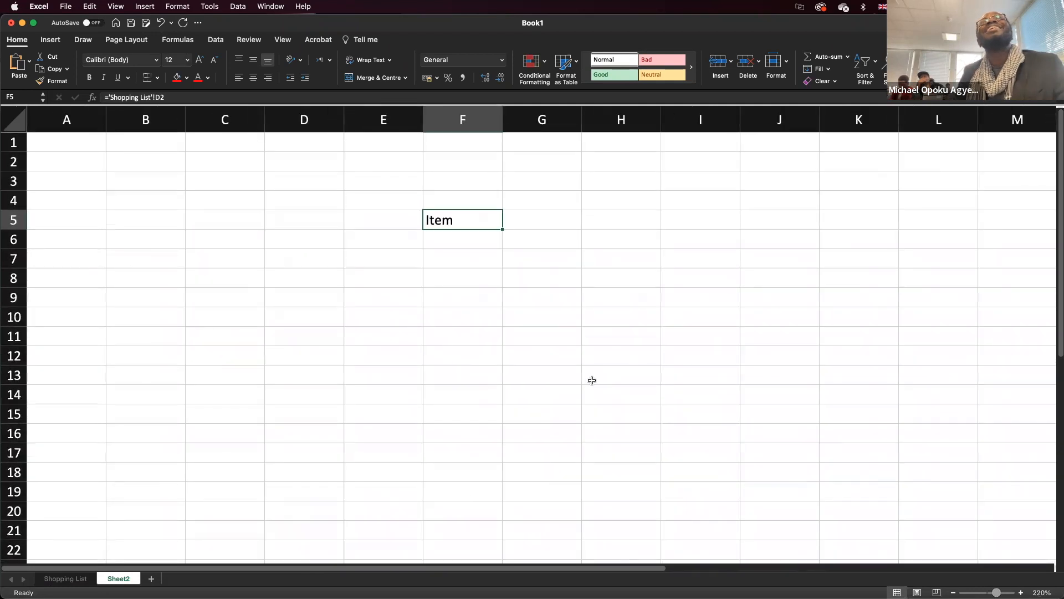
double_click(451, 227)
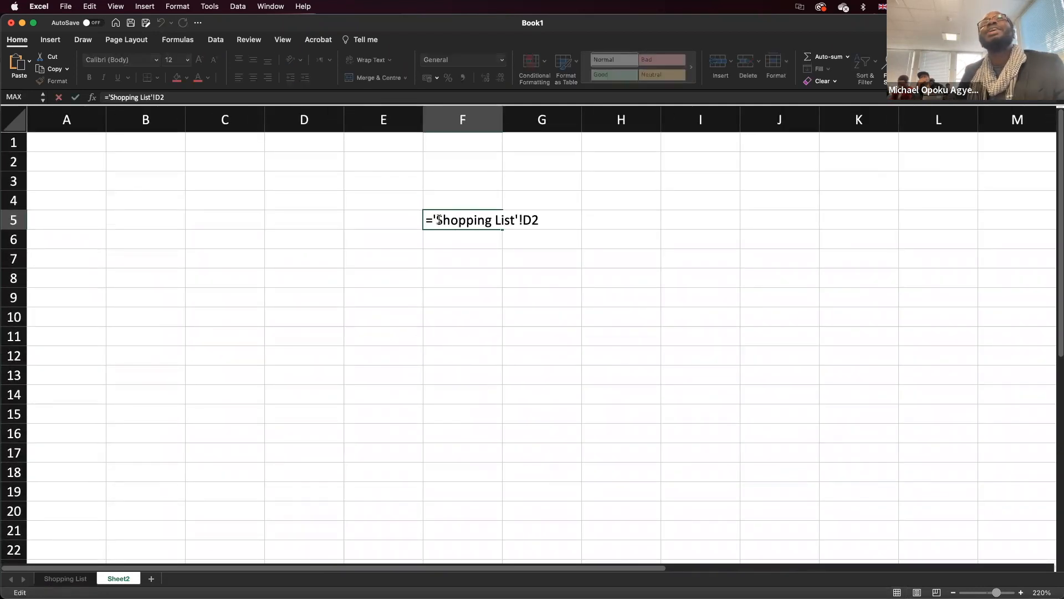
right_click(438, 219)
key(Escape)
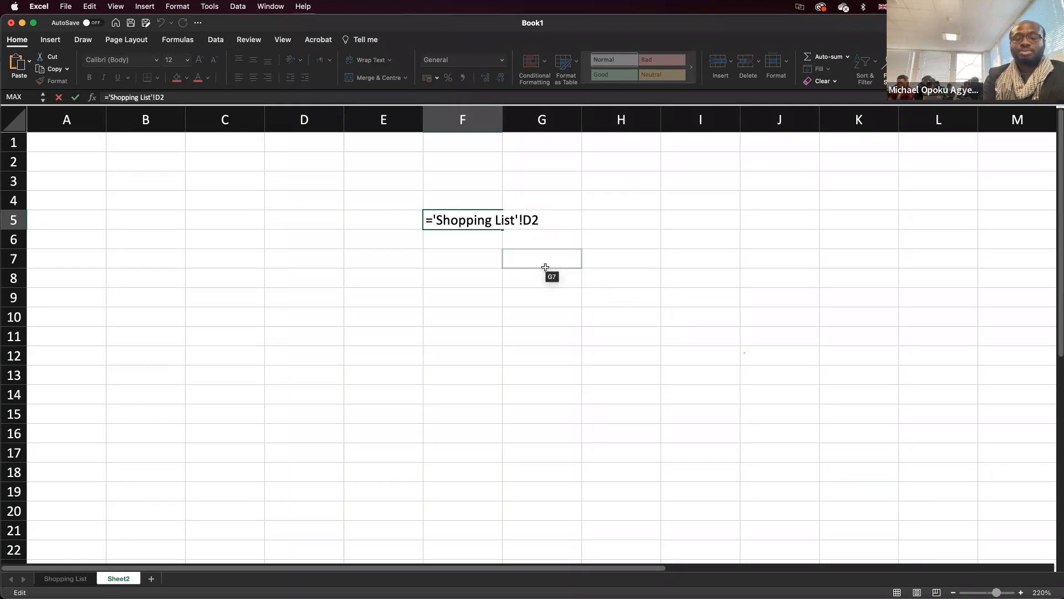
key(Escape)
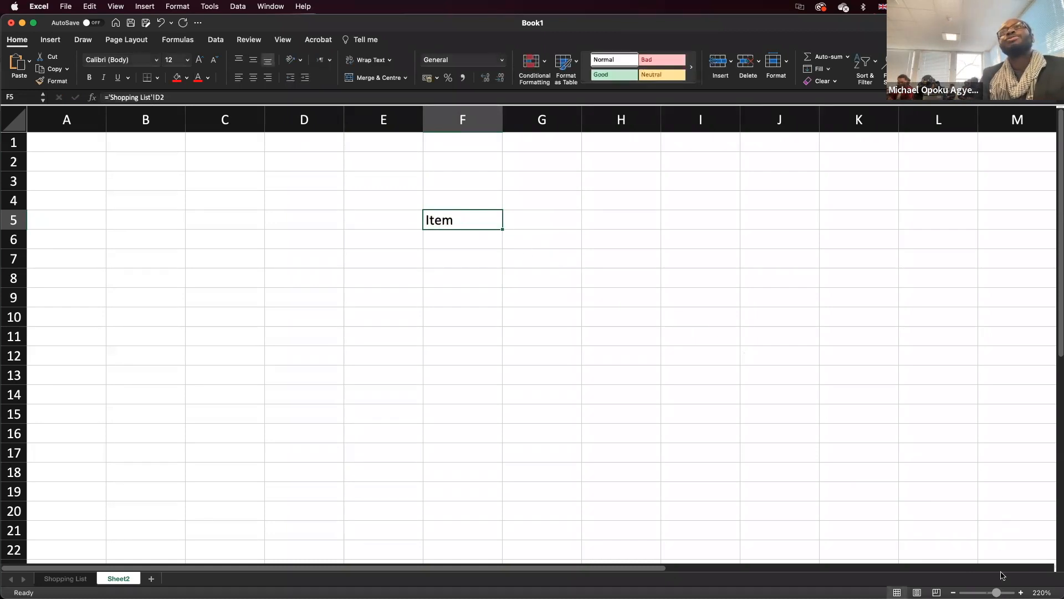
scroll(751, 358, up, 6)
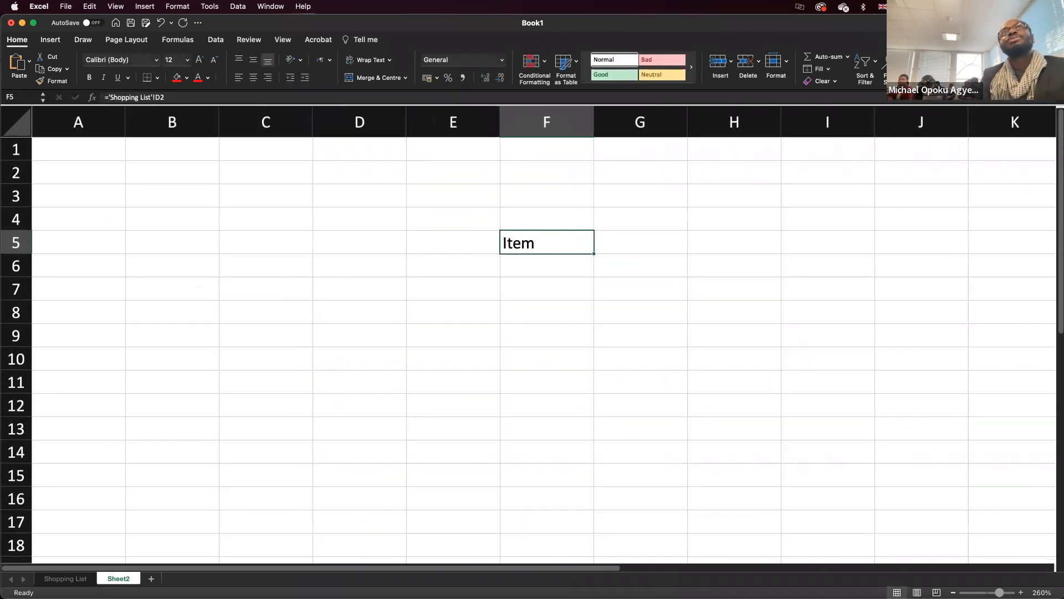
scroll(750, 358, right, 5)
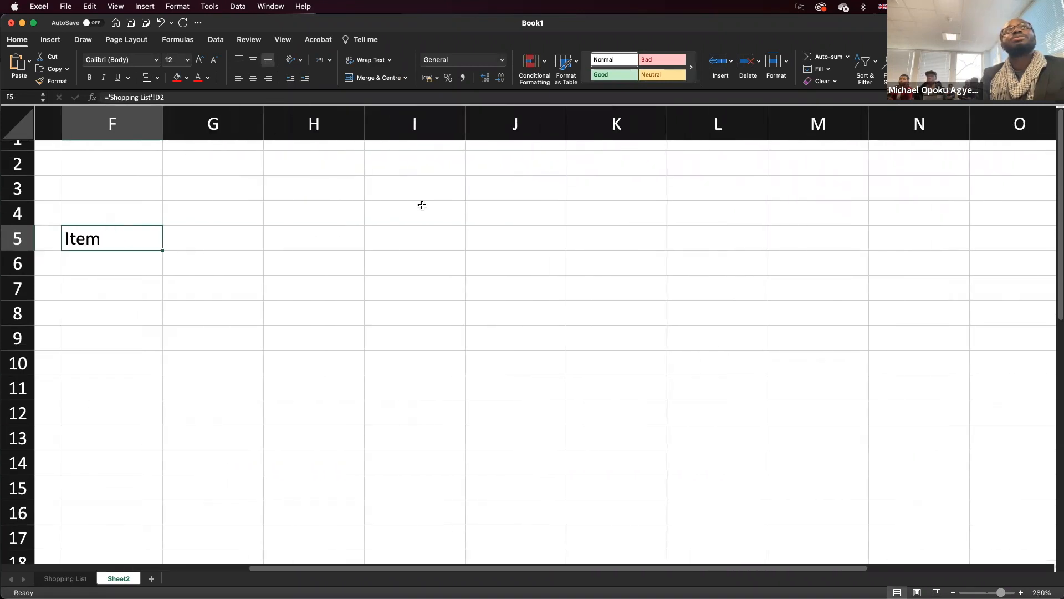
scroll(422, 205, left, 1)
scroll(422, 205, left, 1)
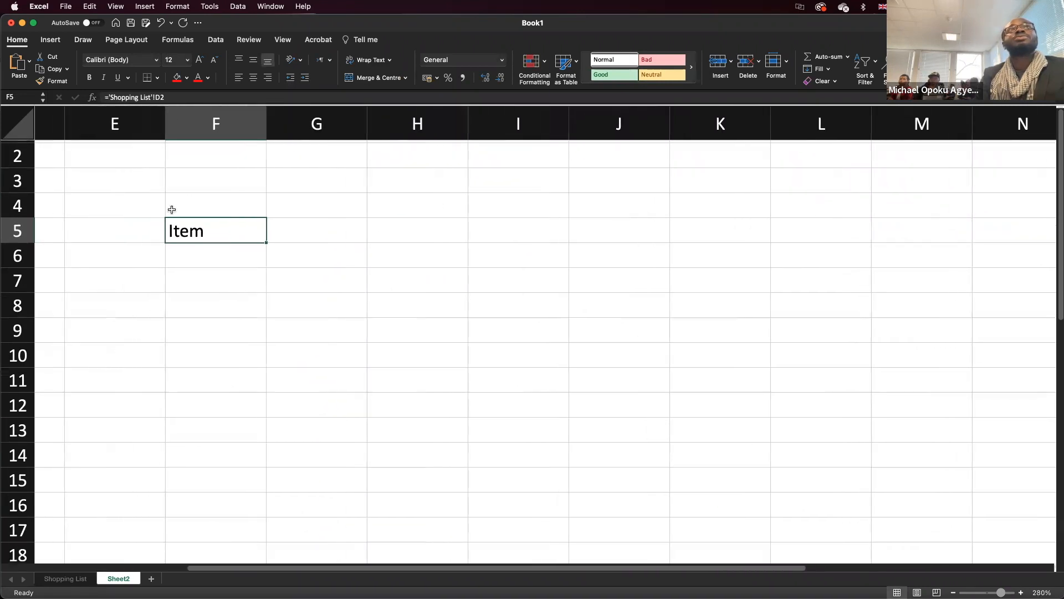
double_click(199, 230)
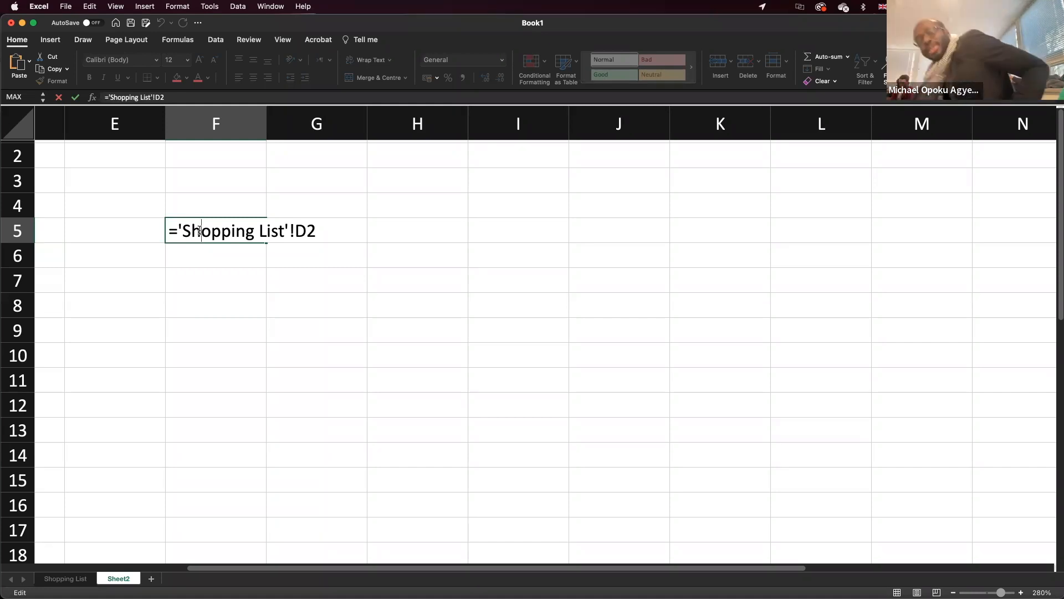
key(Return)
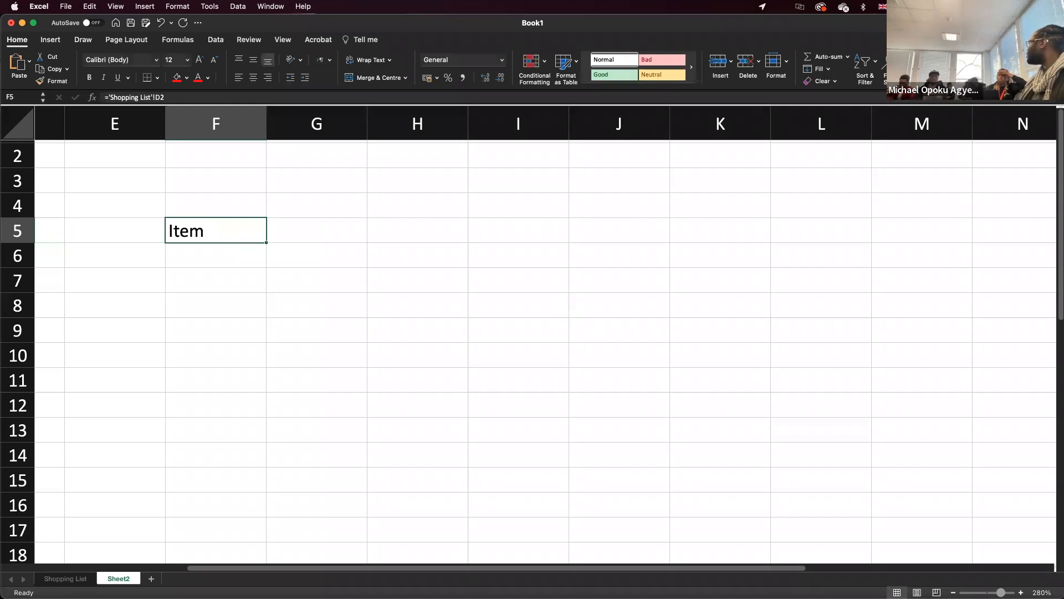
Step: Compare the sheet name and exclamation mark in Sheet2's F5 formula with the Shopping List sheet it refers to
click(63, 579)
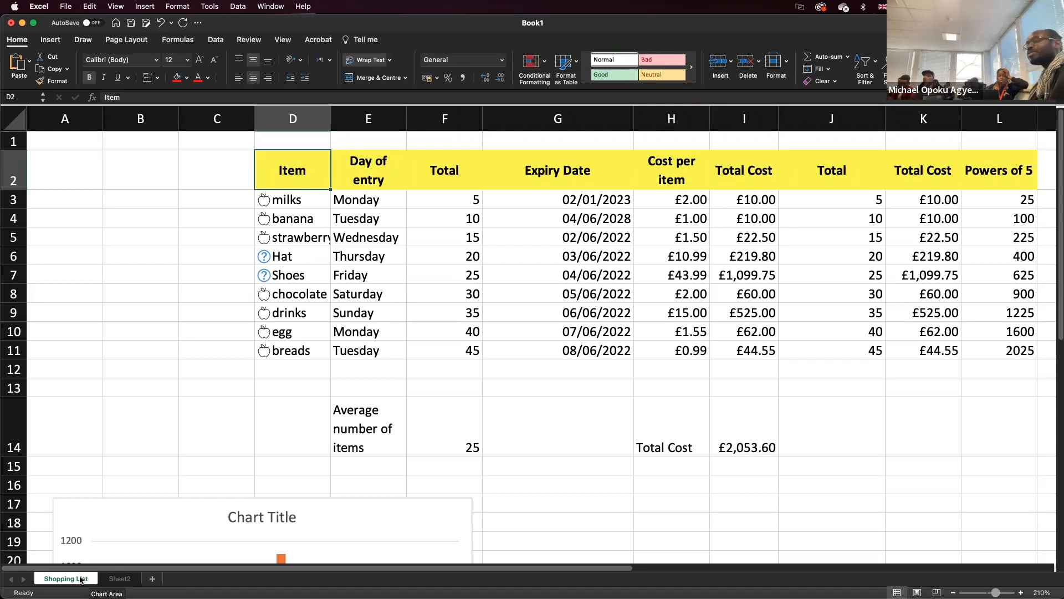
click(120, 580)
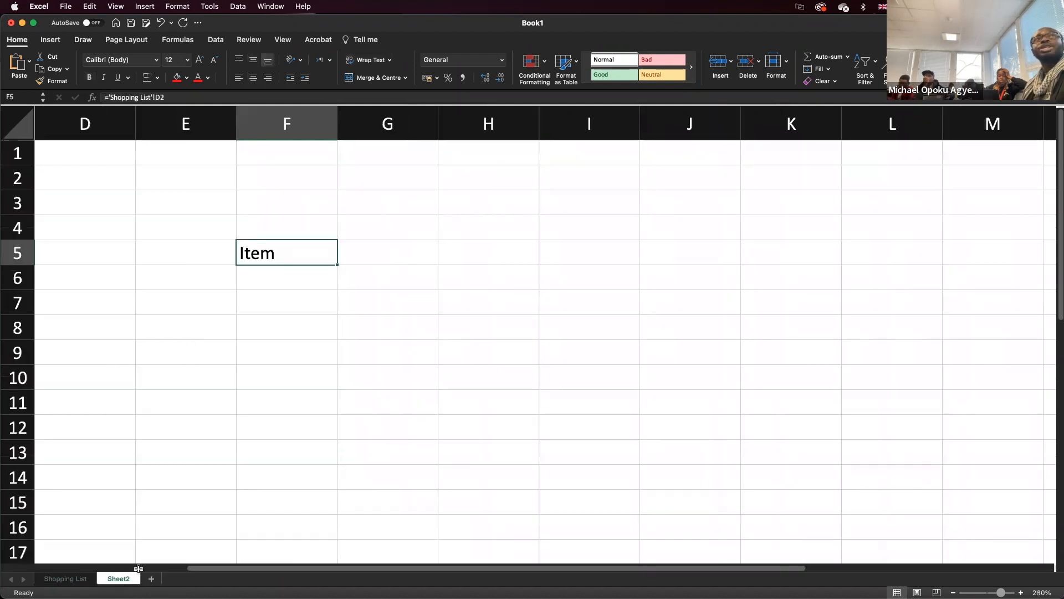
double_click(306, 245)
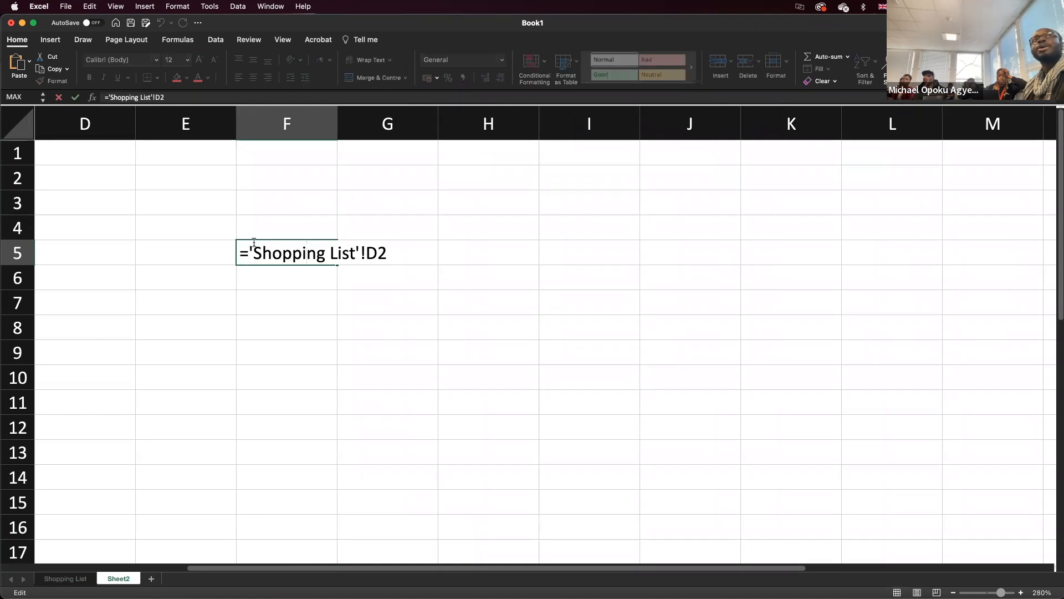
drag(253, 247, 358, 255)
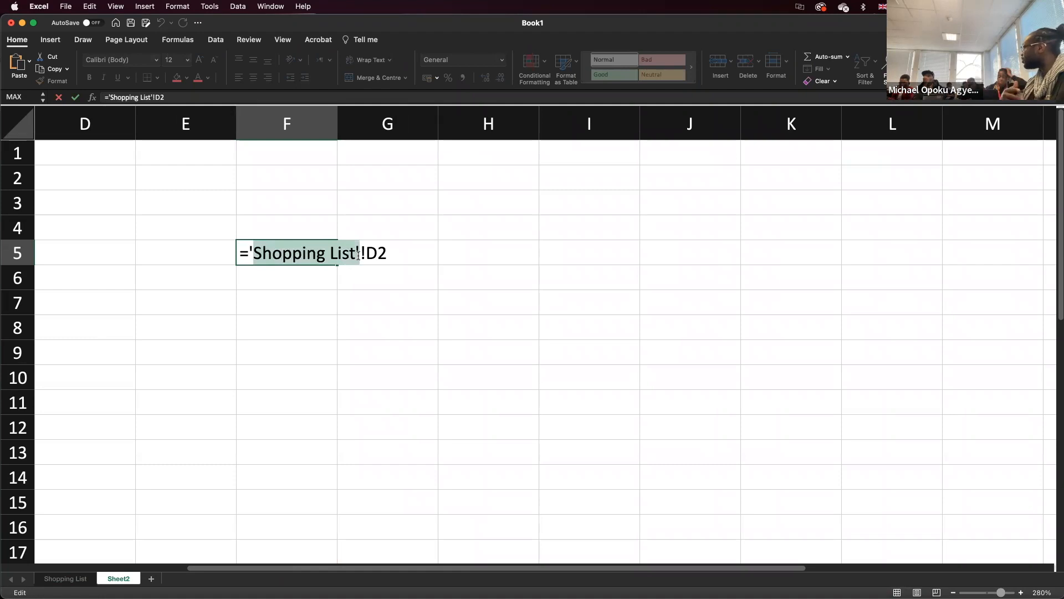
drag(365, 253, 347, 254)
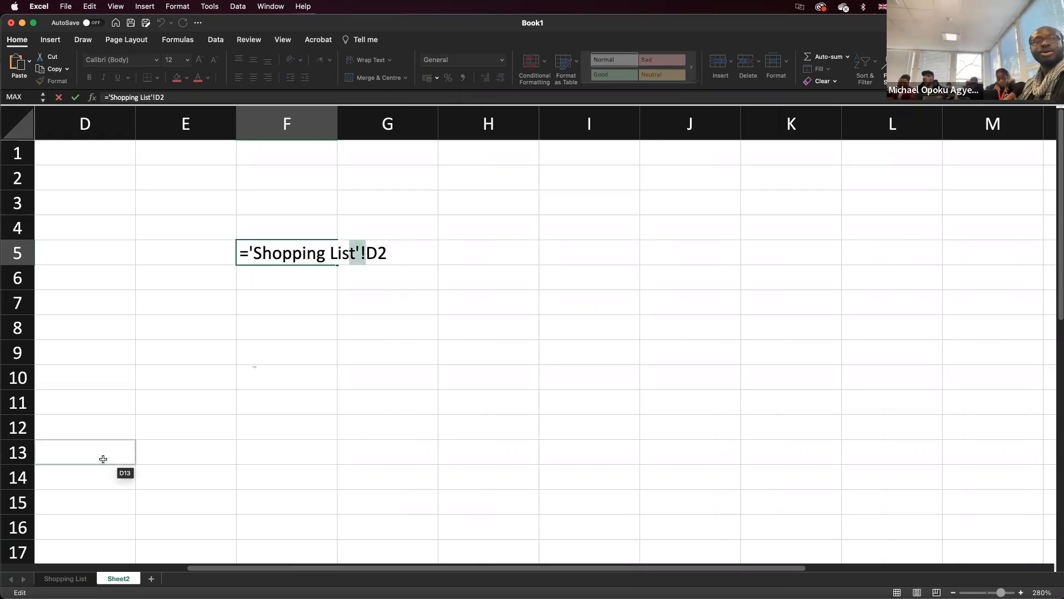
key(Escape)
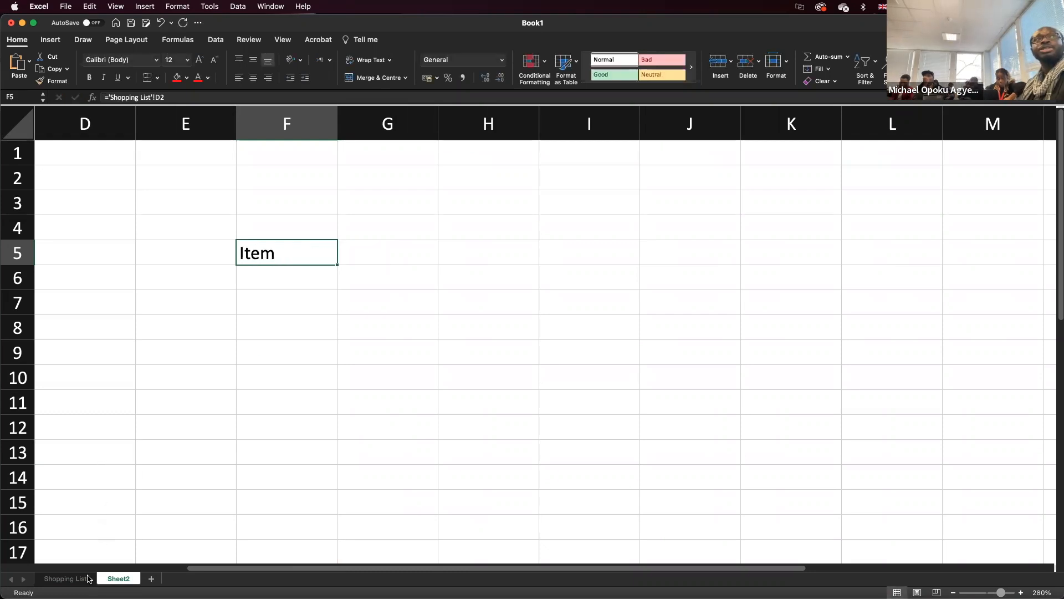
click(66, 578)
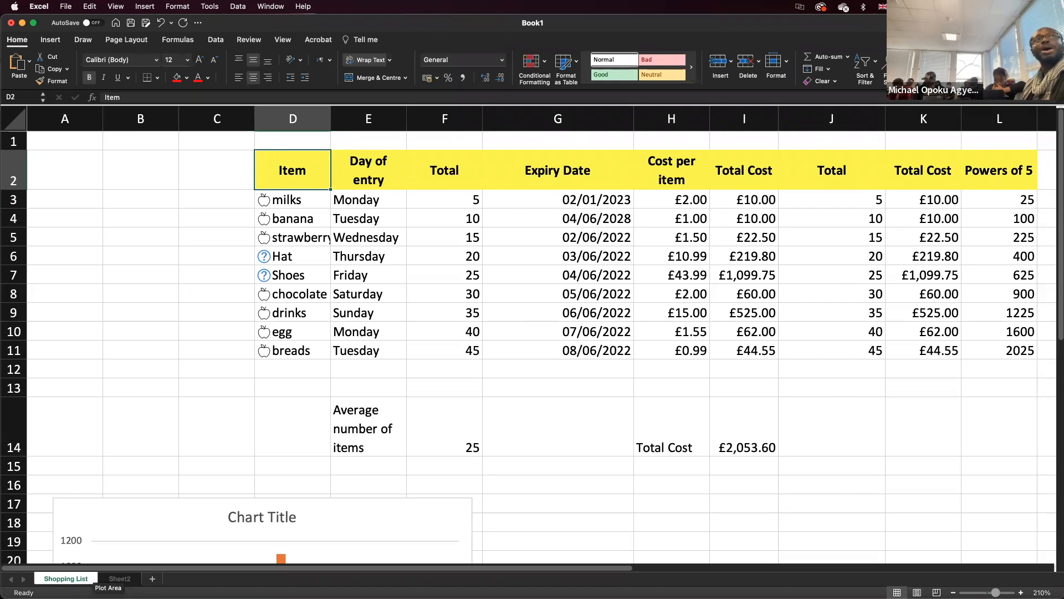
click(125, 578)
double_click(321, 260)
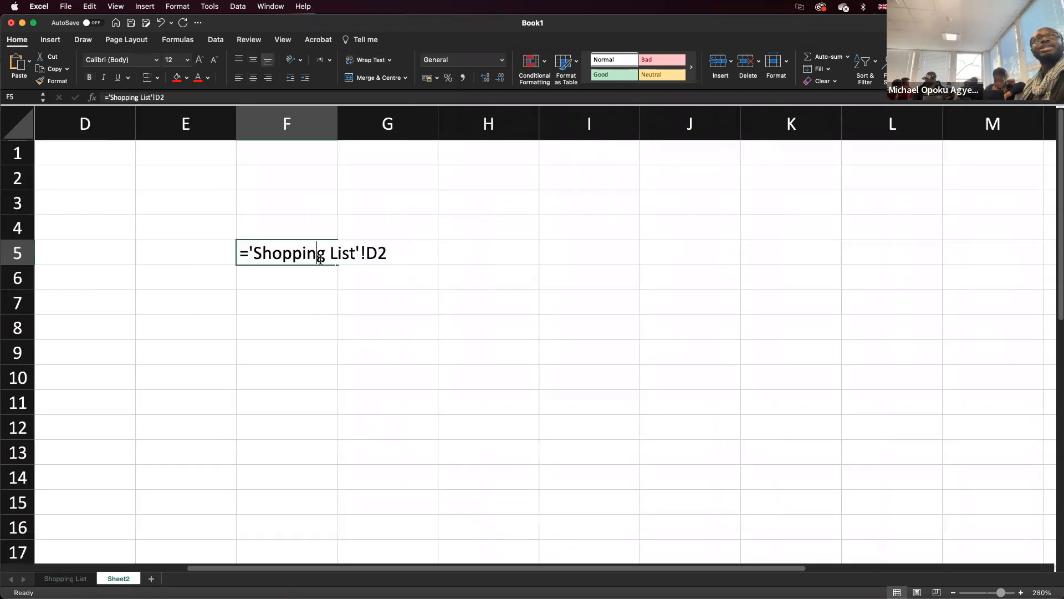
drag(369, 254, 249, 245)
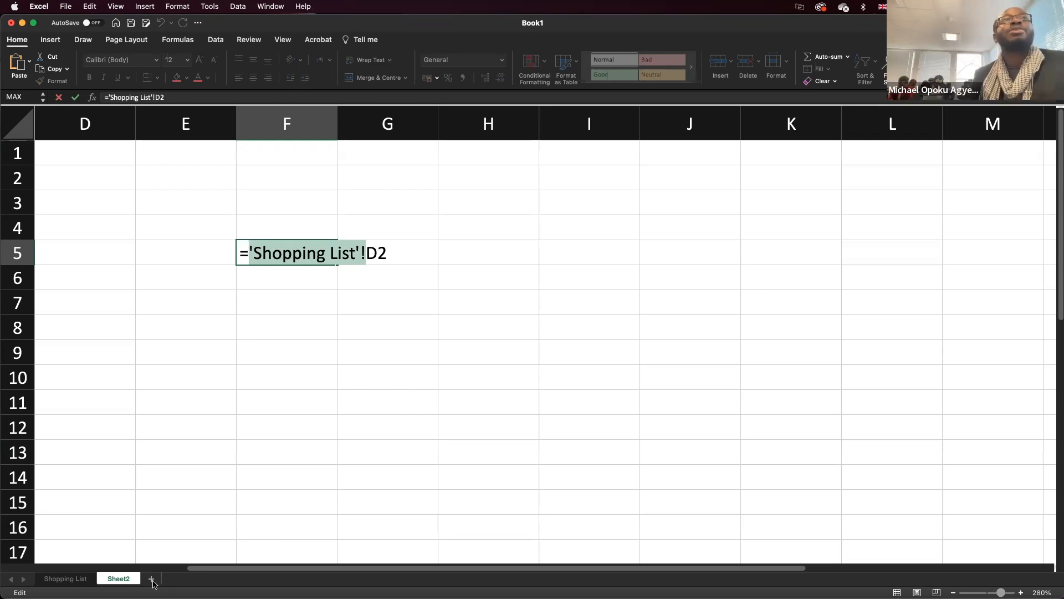
key(Return)
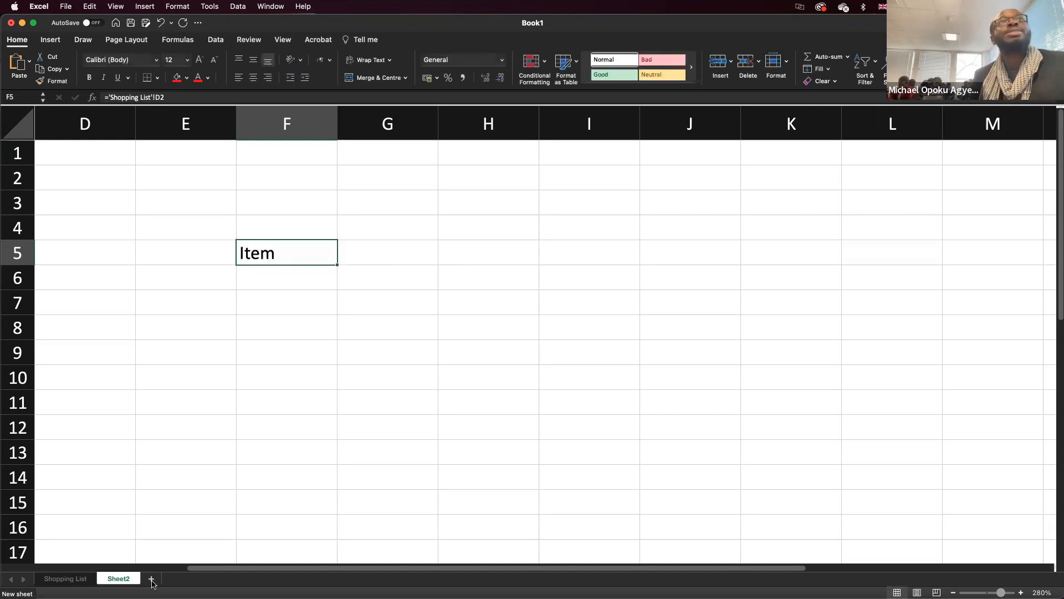
Step: Add a new blank worksheet after Sheet2 and return to Sheet2
click(150, 579)
double_click(160, 578)
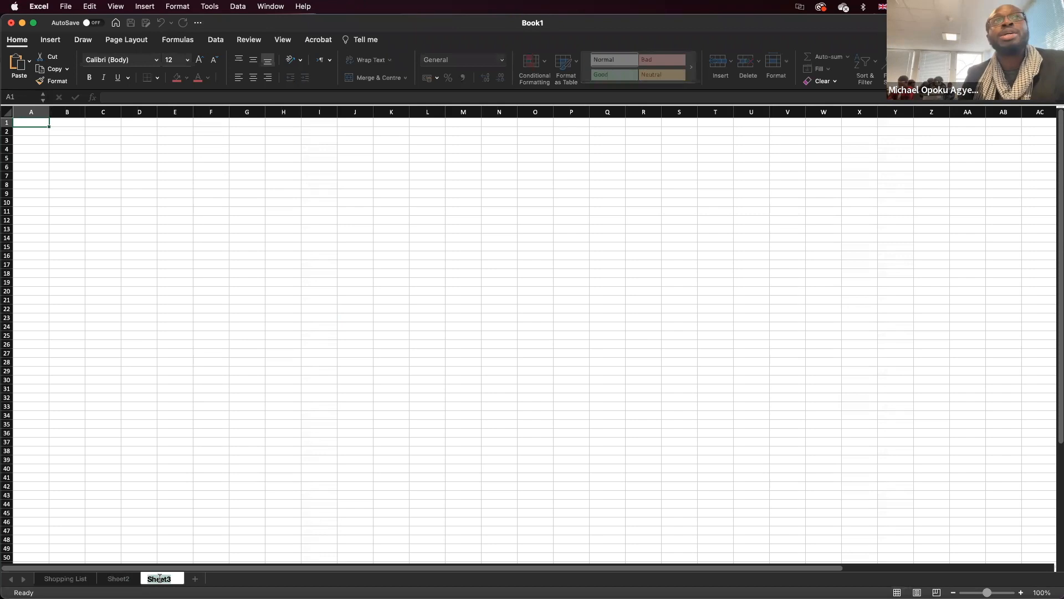
click(116, 580)
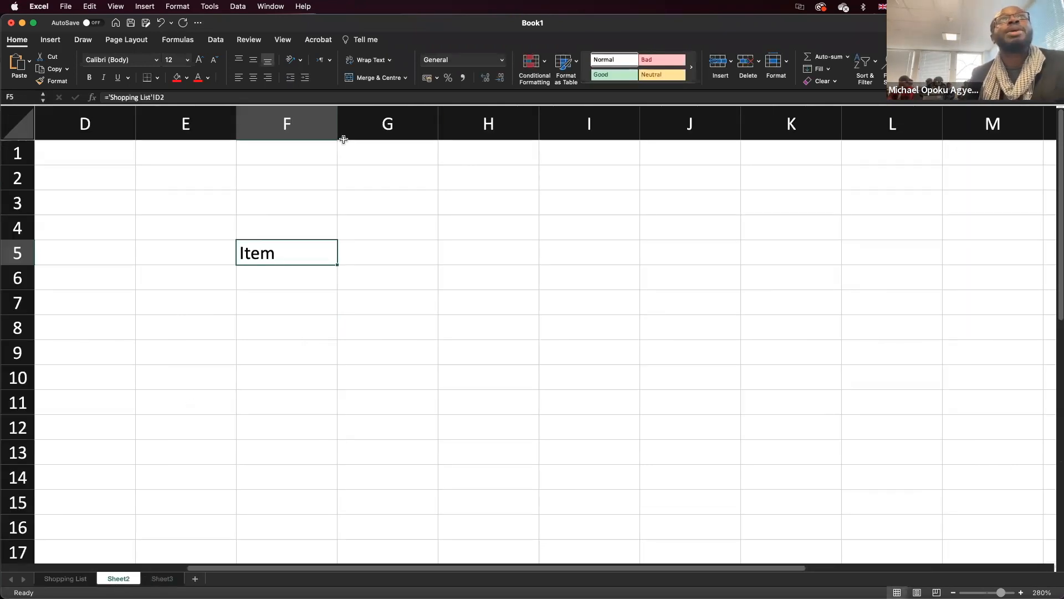
Step: Enter the cross-sheet reference pattern 'name'!cellname as text in F2 of Sheet2
click(301, 177)
text(m)
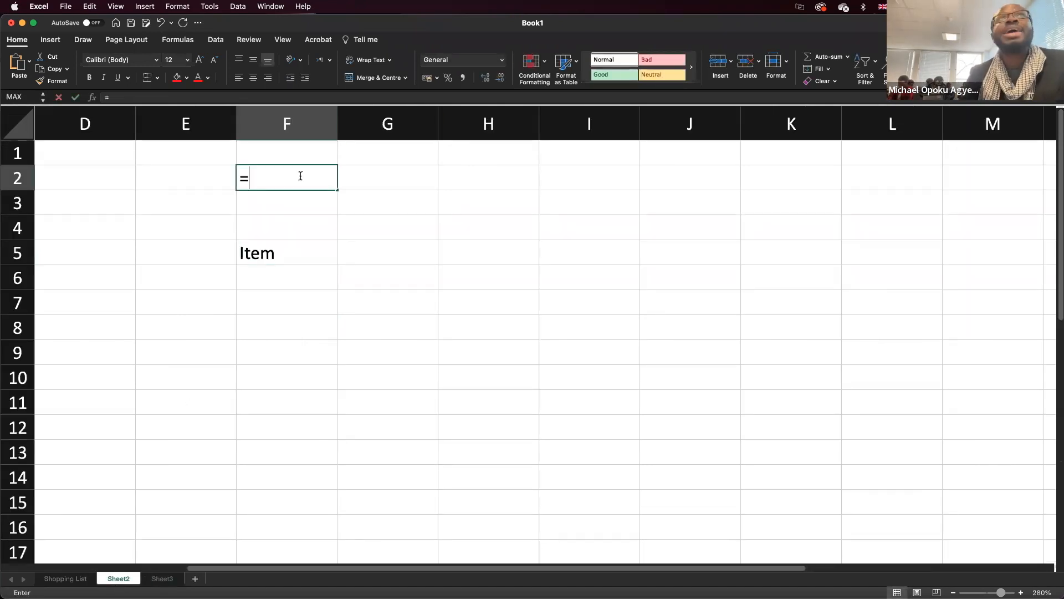
key(BackSpace)
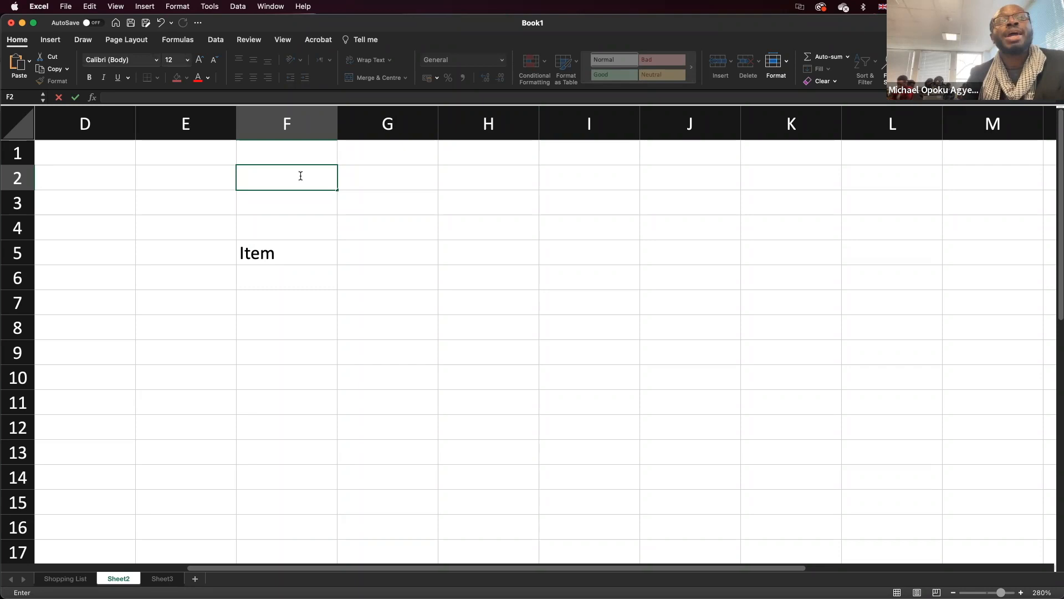
text('bna)
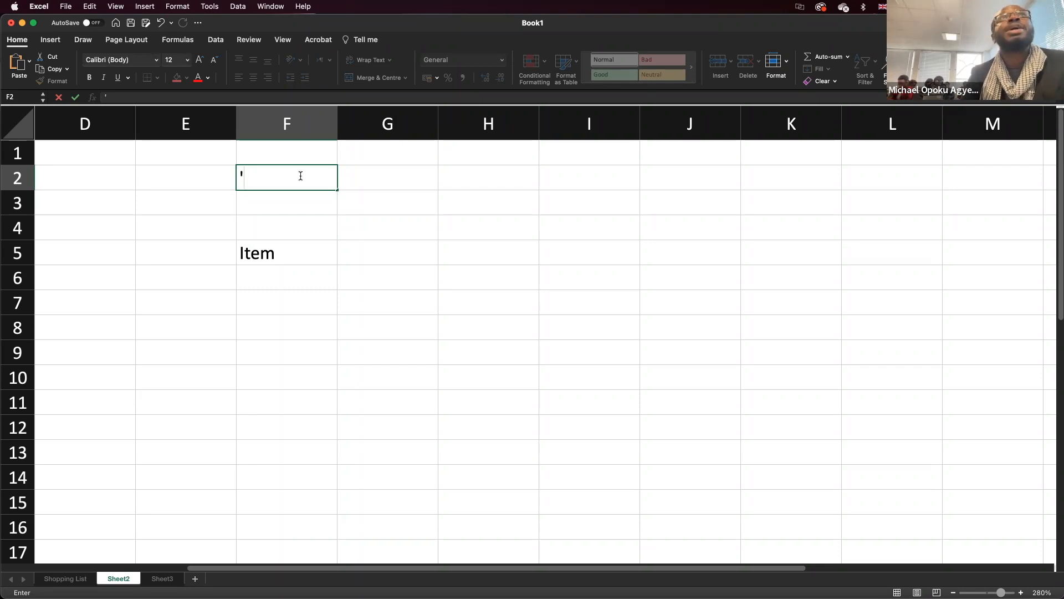
key(BackSpace)
key(BackSpace)
key(BackSpace)
text(b)
key(BackSpace)
text(name of)
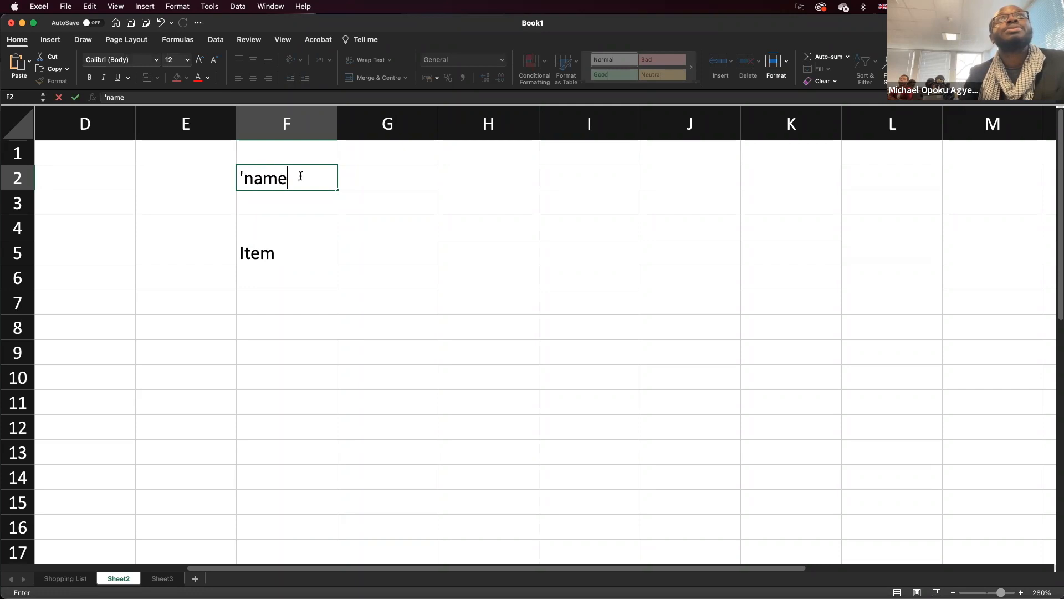
key(BackSpace)
key(BackSpace)
key(BackSpace)
key(BackSpace)
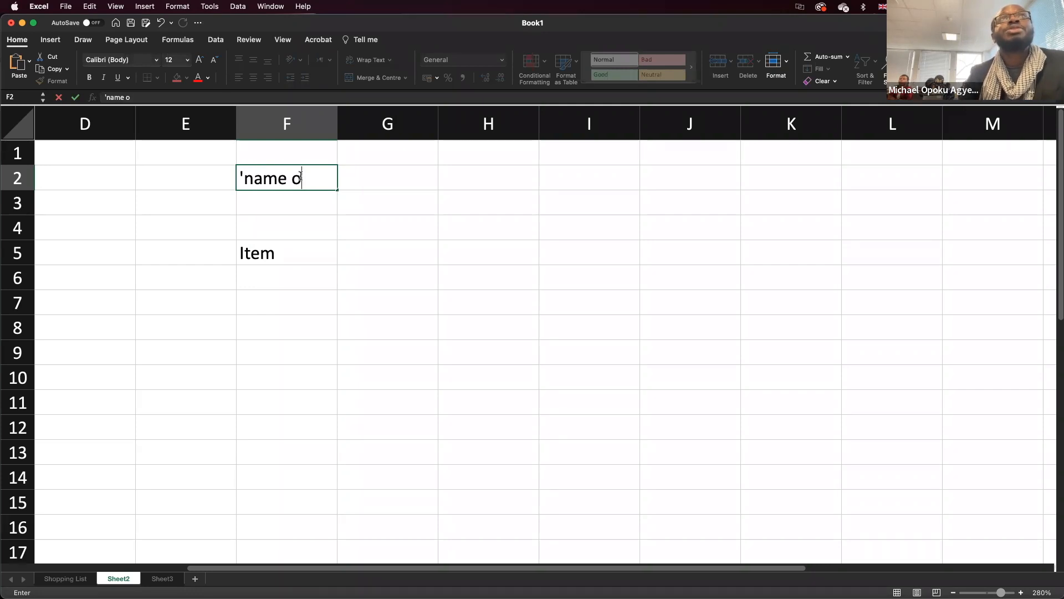
text(')
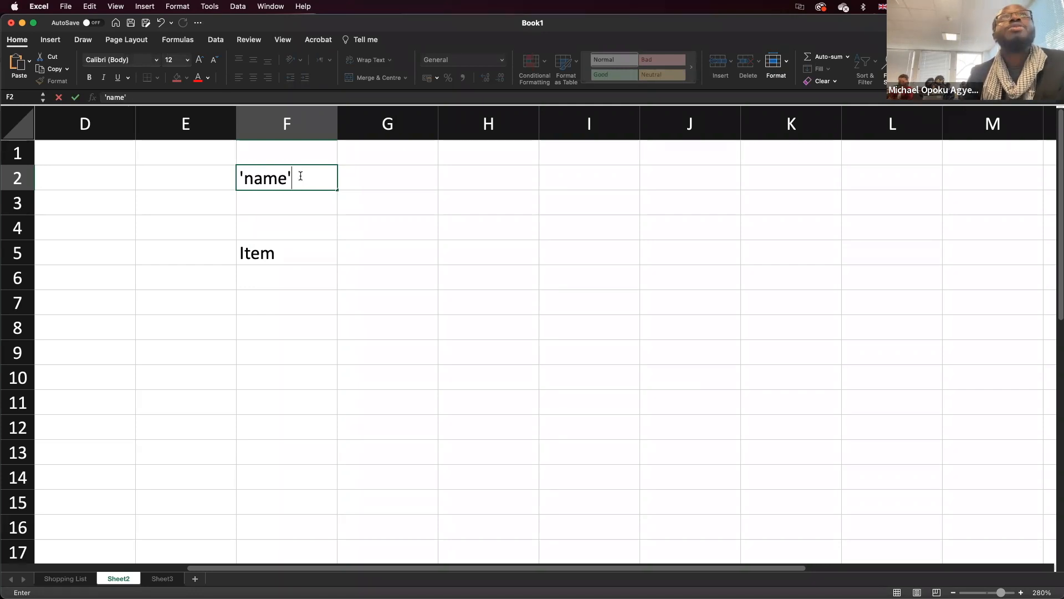
text(!)
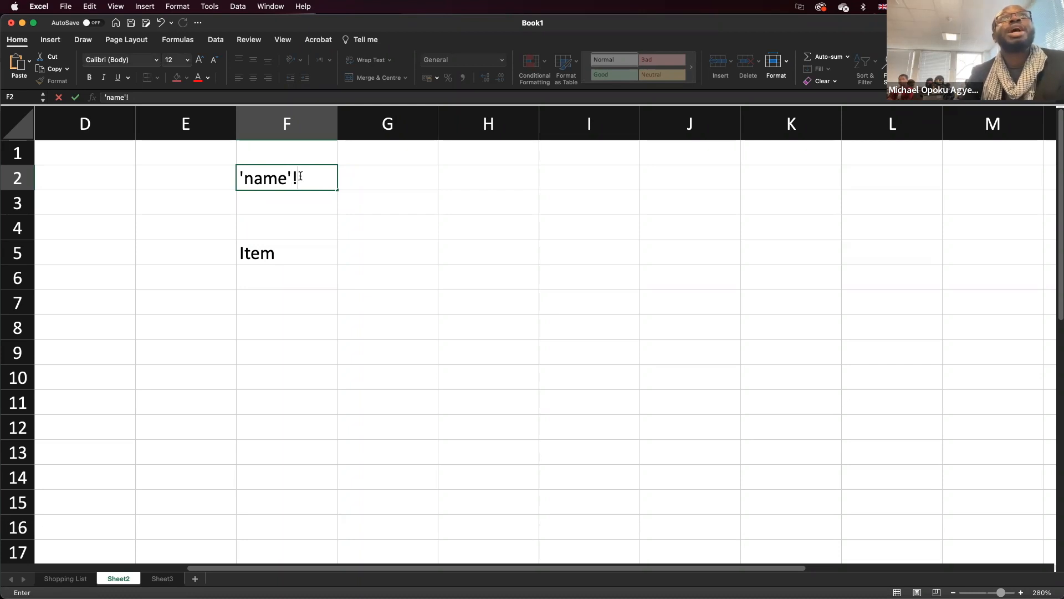
text(c)
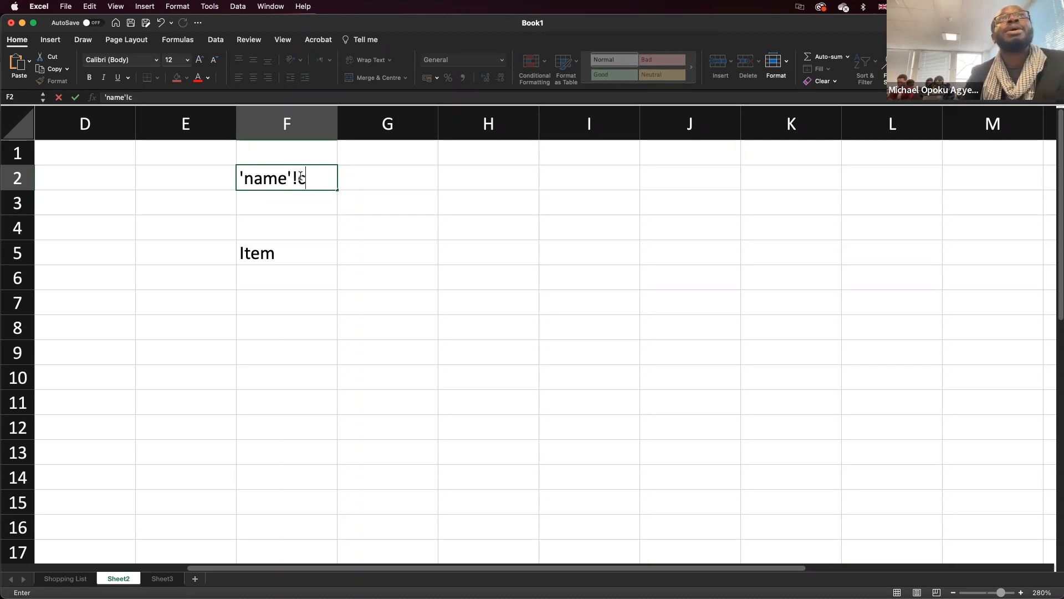
text(ellname)
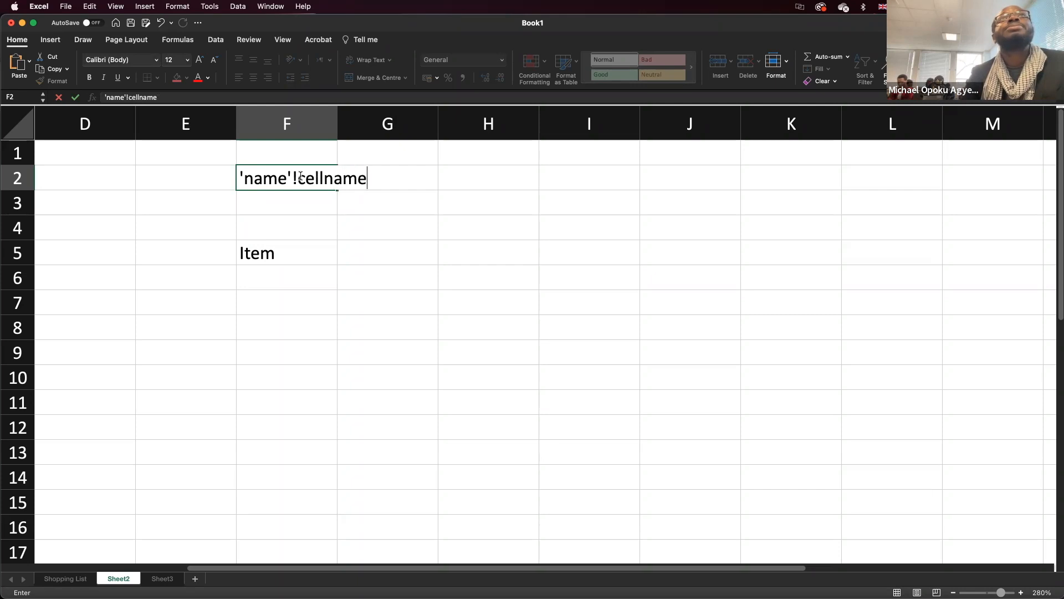
key(Return)
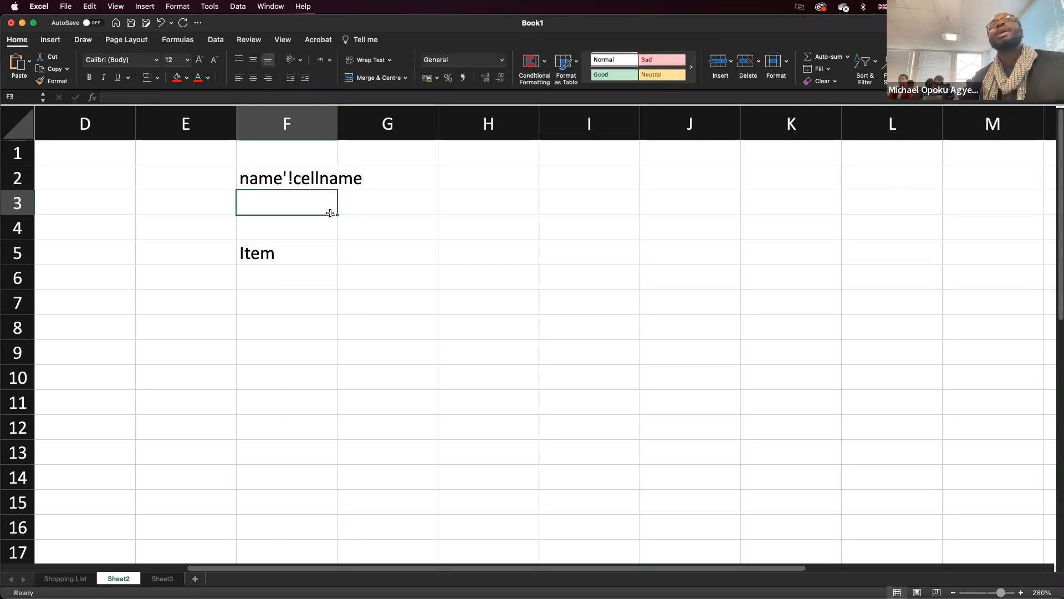
Step: Enter the sample text lskdjflskdfj;lSDKJF;AKLSDJF in cell F20 of Sheet3
double_click(293, 252)
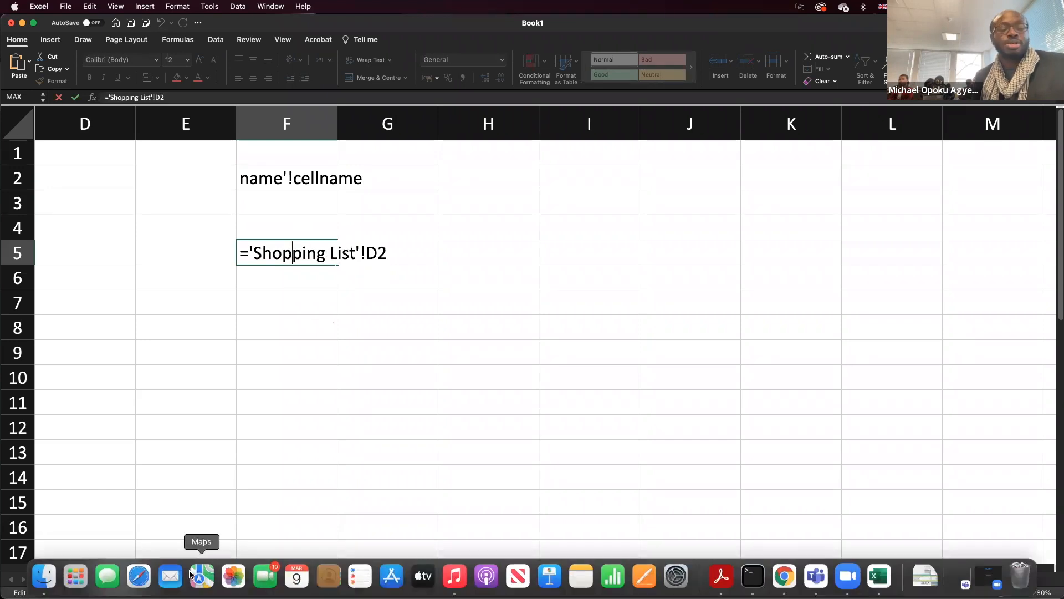
key(Escape)
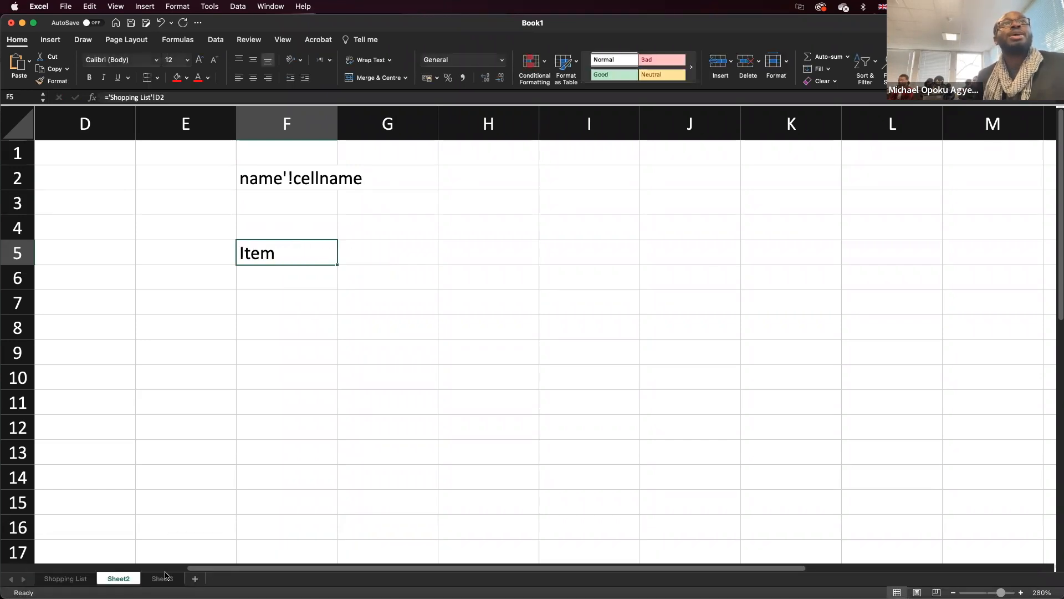
click(167, 578)
click(195, 292)
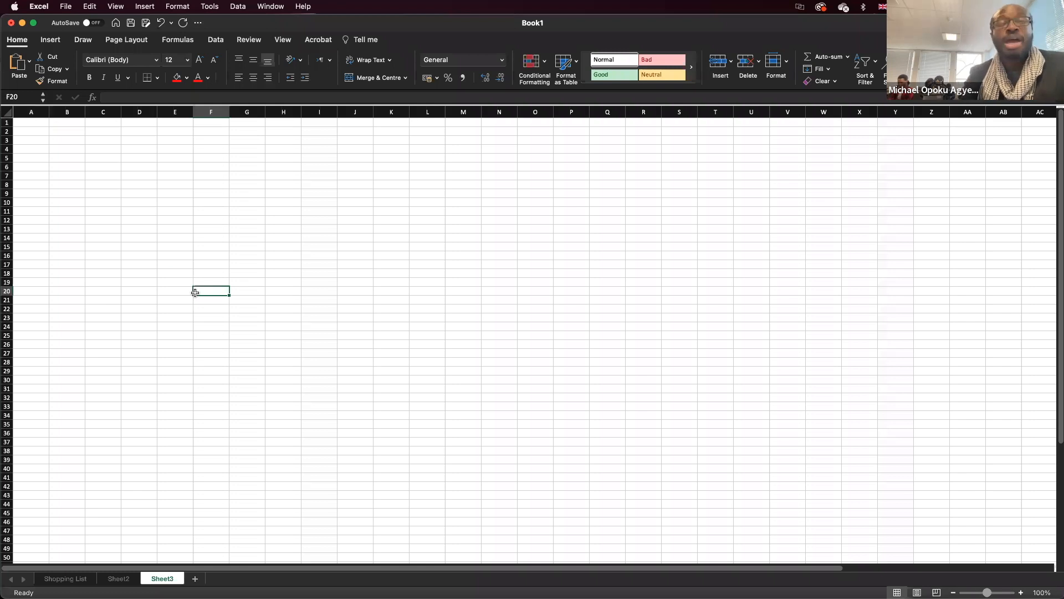
text(lskdjflskdfj;lSDKJF;AKLSDJF)
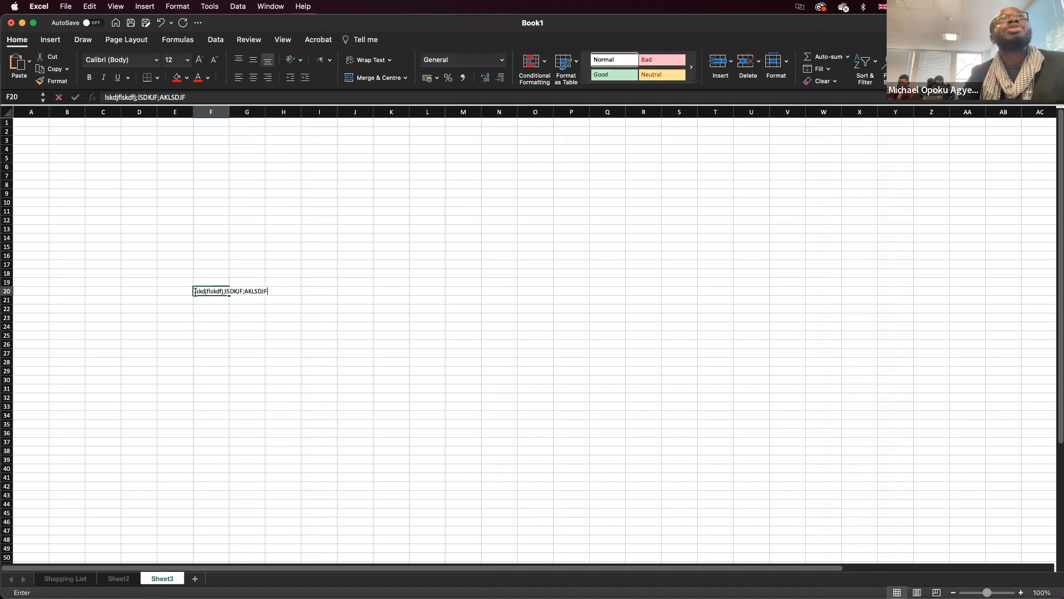
key(Return)
click(210, 291)
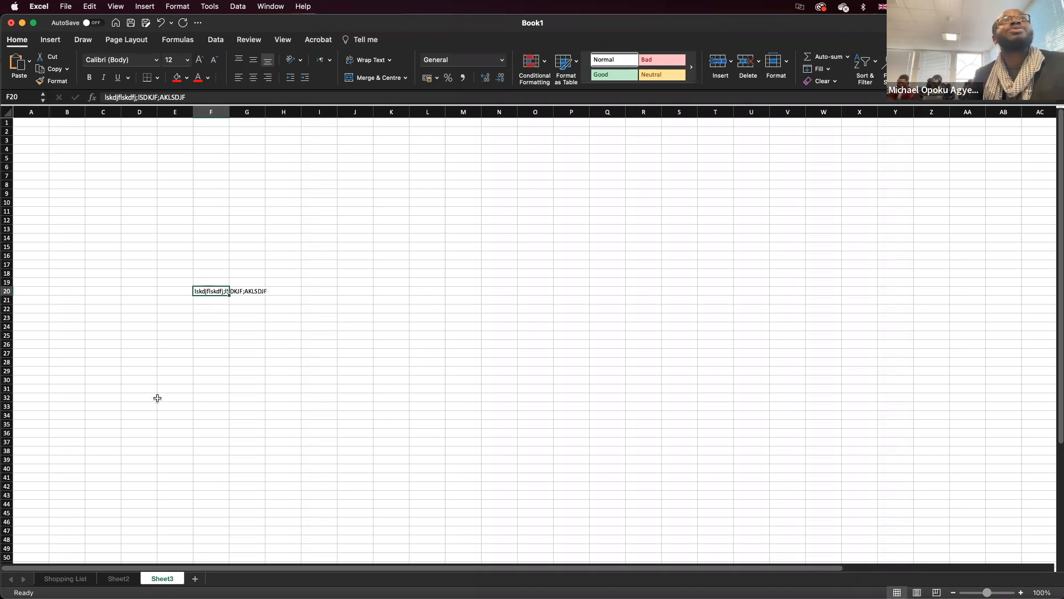
Step: Link G2 of Sheet2 to the sample text on Sheet3 with the formula ='Sheet3'!F20
click(118, 578)
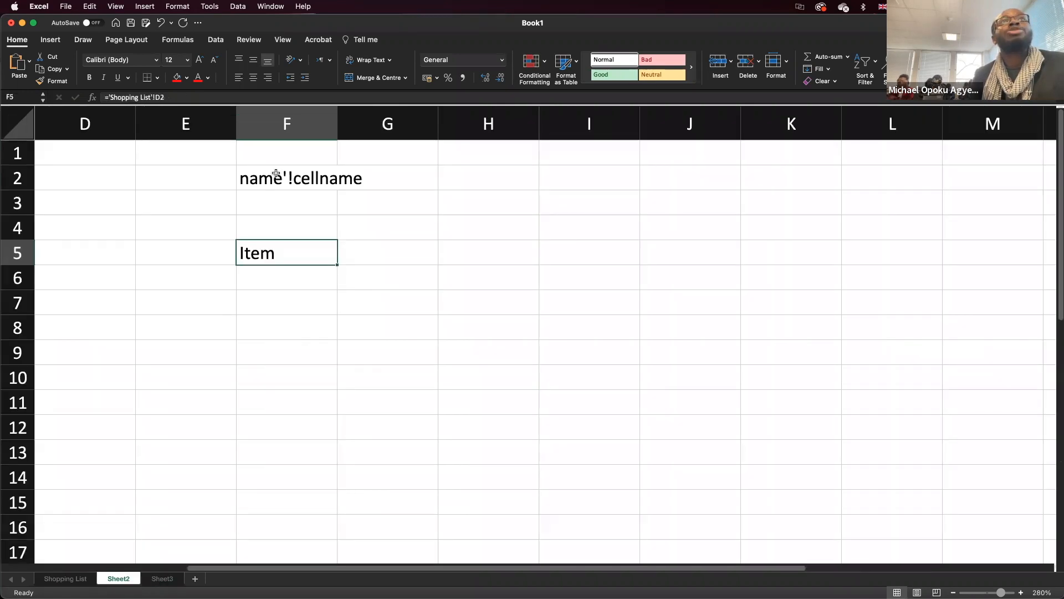
click(394, 179)
text(=)
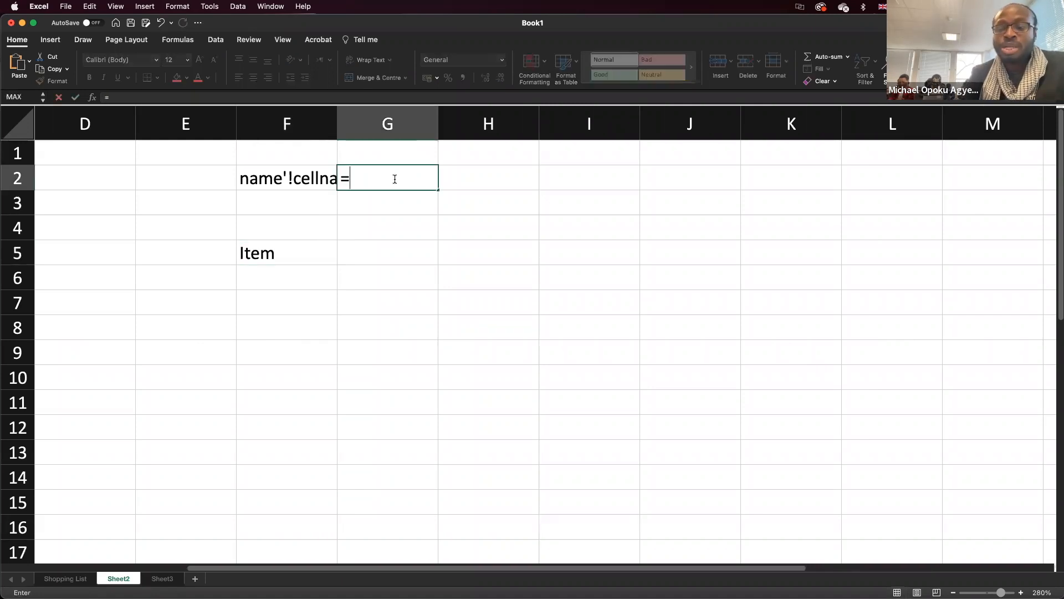
text('Shee)
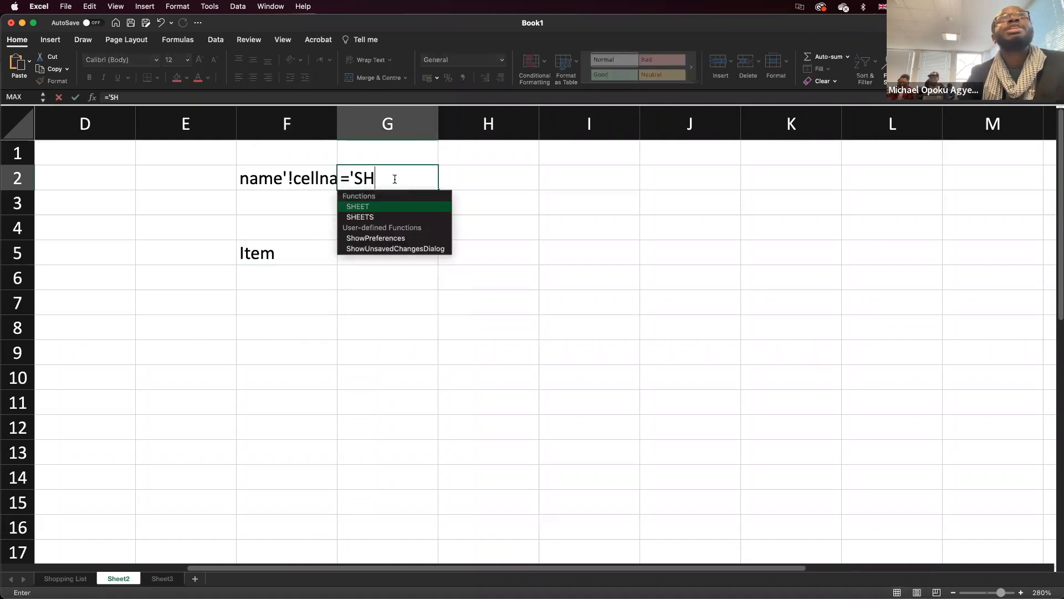
key(BackSpace)
key(BackSpace)
text(ee)
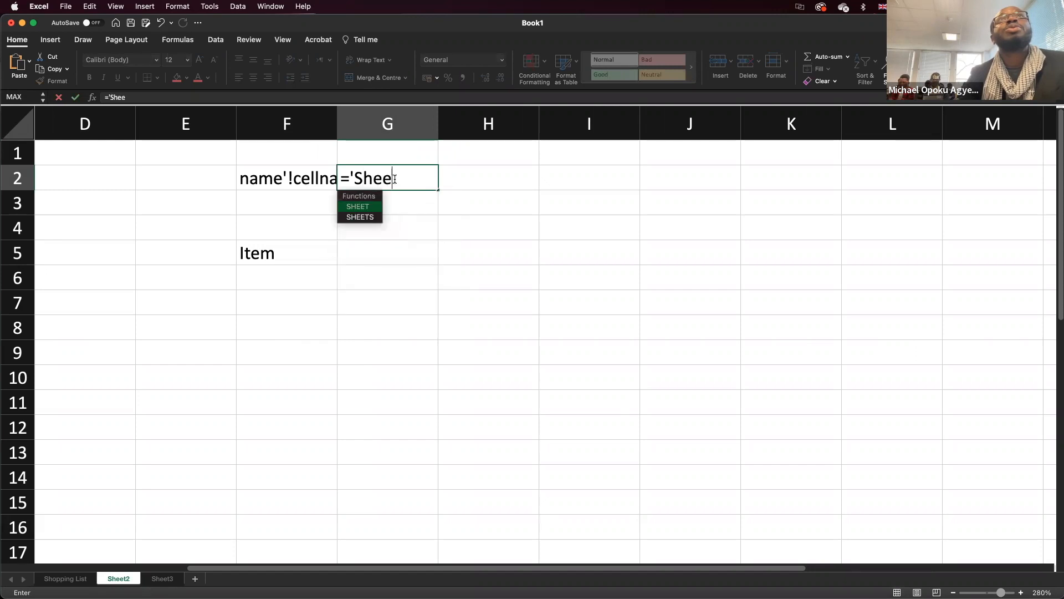
text(t3)
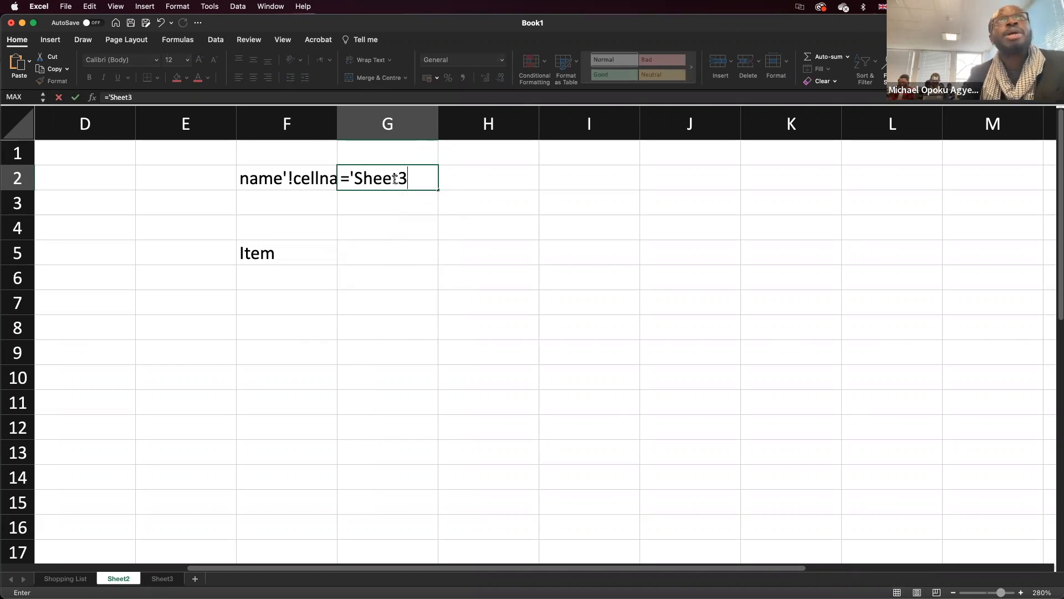
text('!F20)
key(Return)
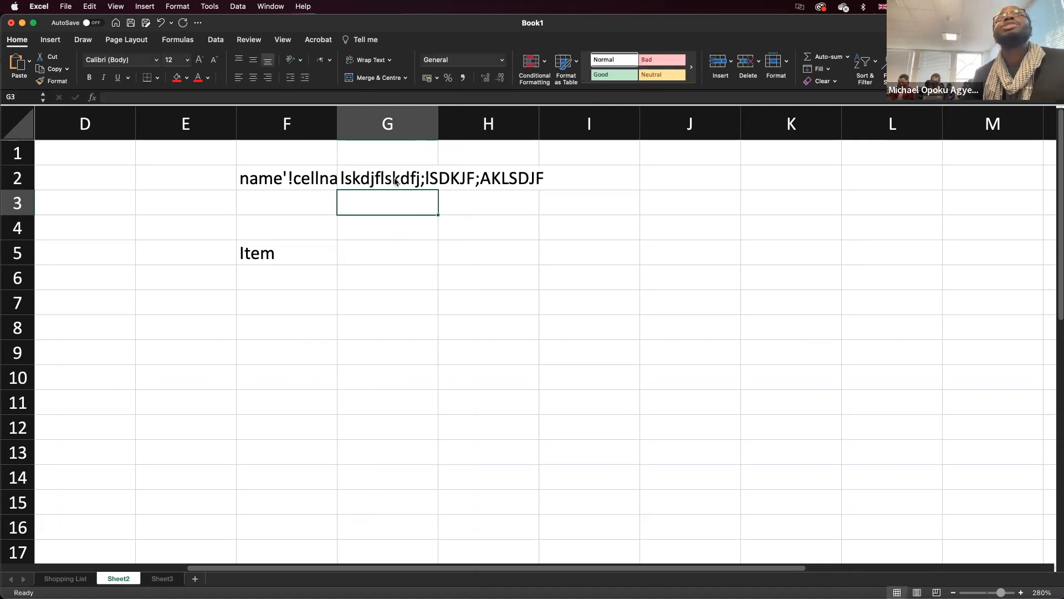
click(395, 179)
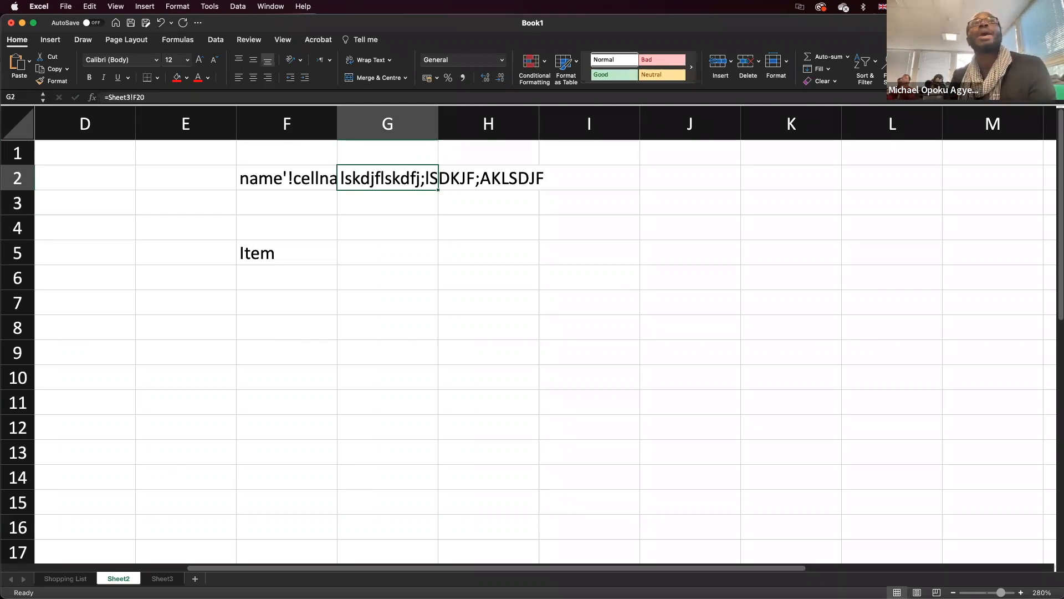
Step: Enter =D3 in B3 of the Shopping List sheet and fill the formula down to B11
click(76, 578)
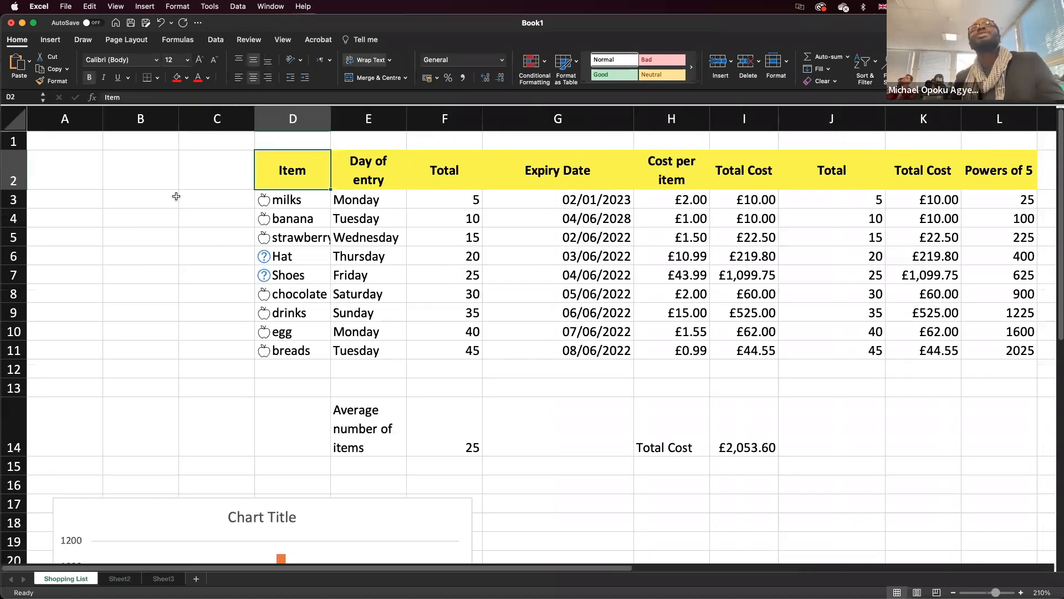
click(121, 205)
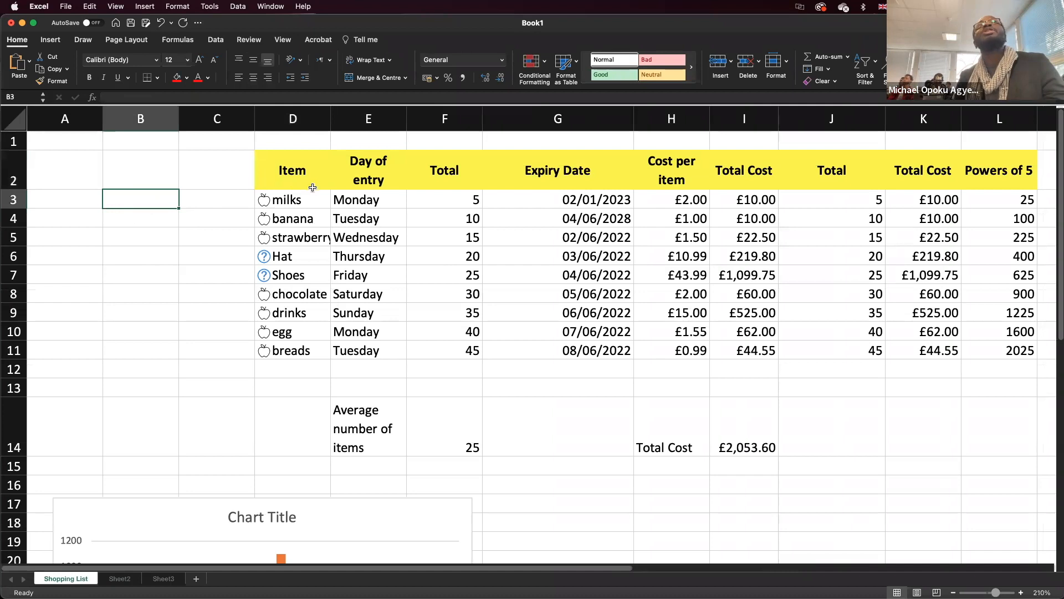
text(=d)
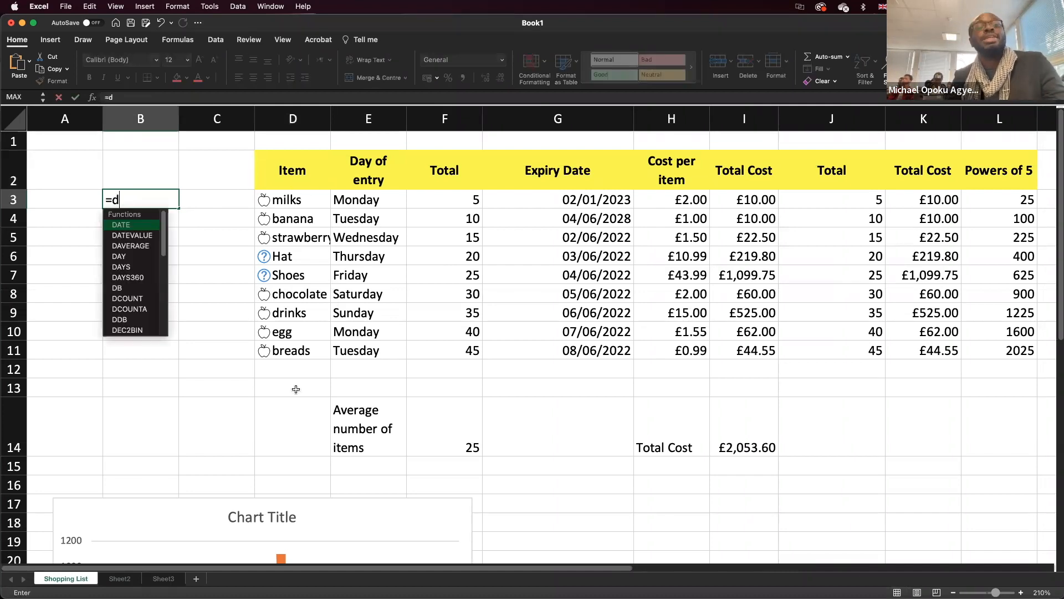
text(34)
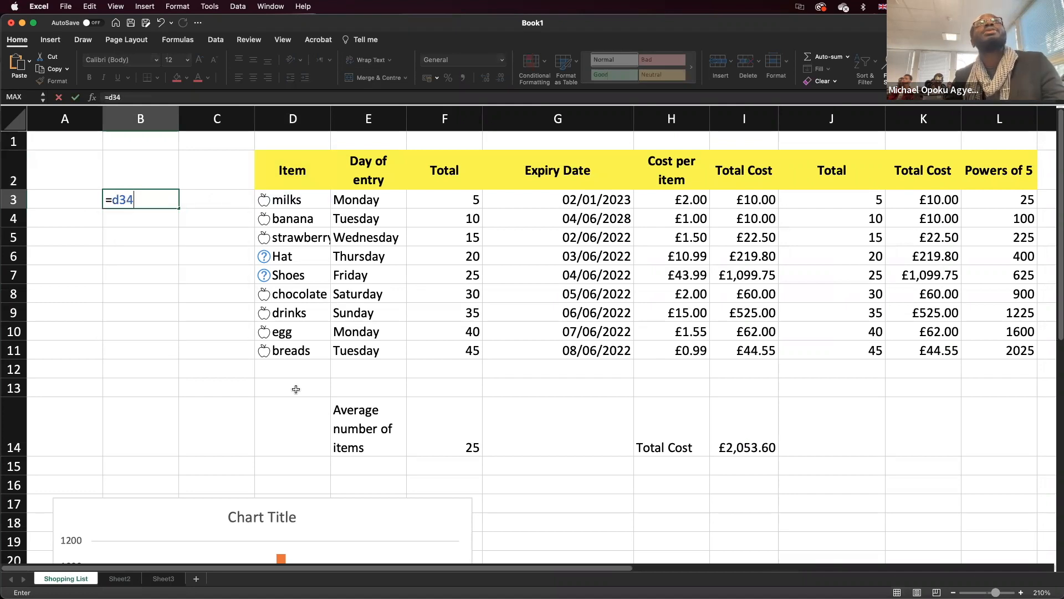
key(Return)
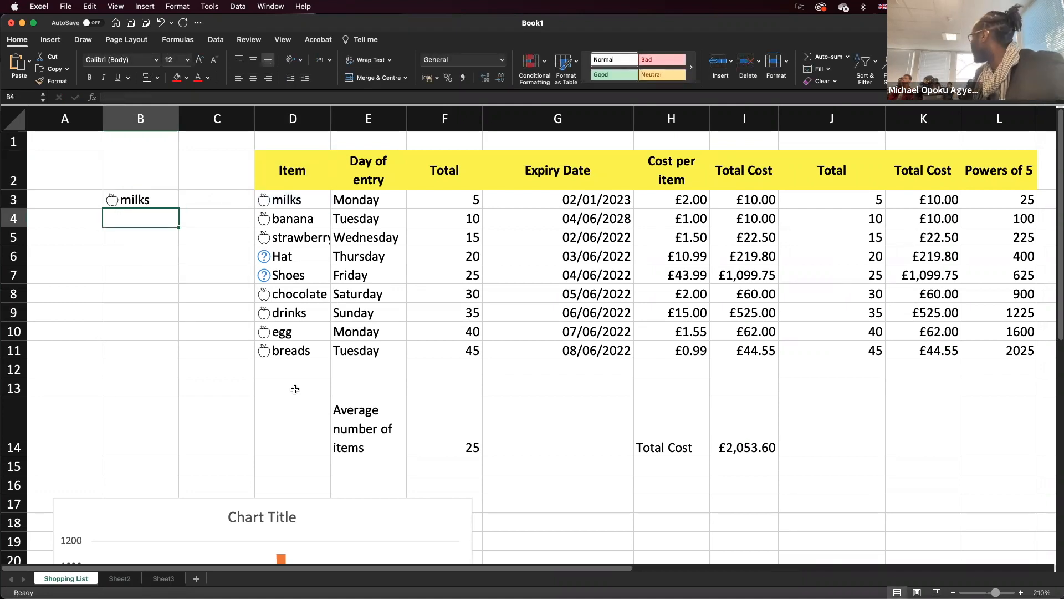
click(153, 205)
drag(178, 208, 161, 356)
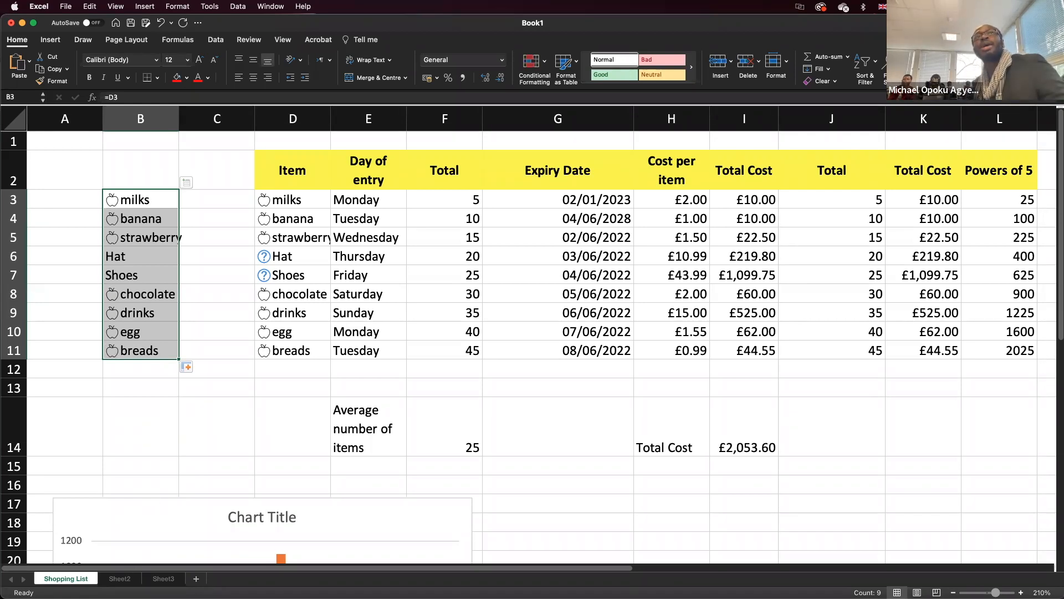
Step: Compare the cross-sheet formula in F5 of Sheet2 with the Item header in D2 of the Shopping List sheet
click(130, 580)
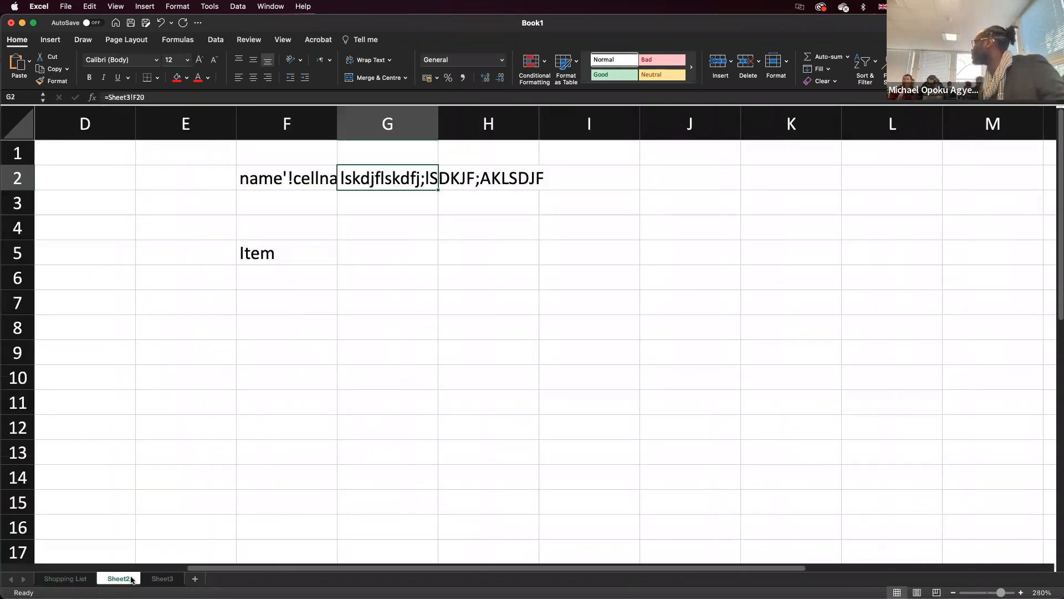
click(247, 255)
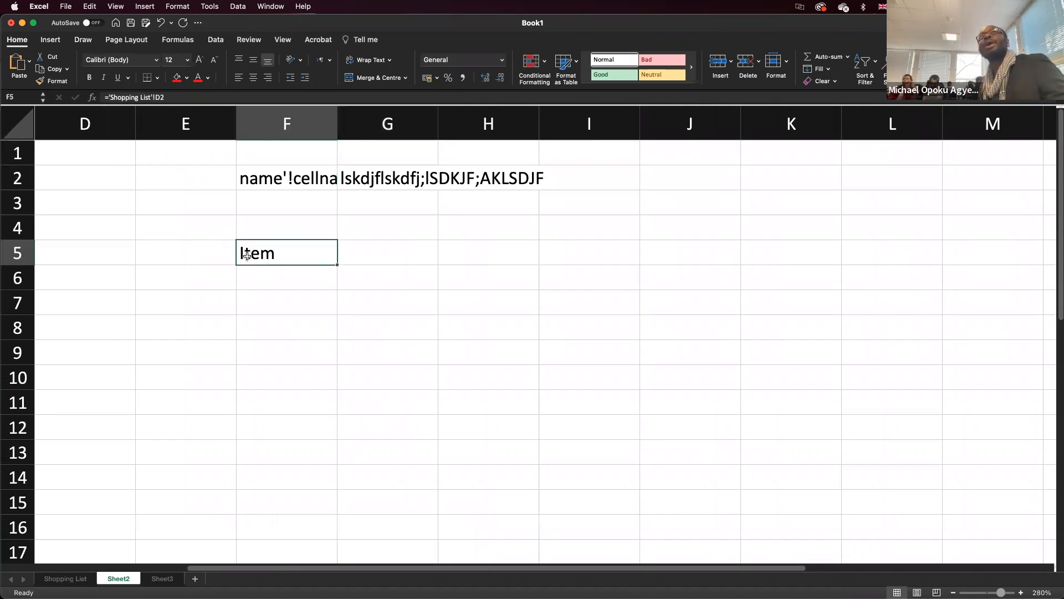
double_click(248, 254)
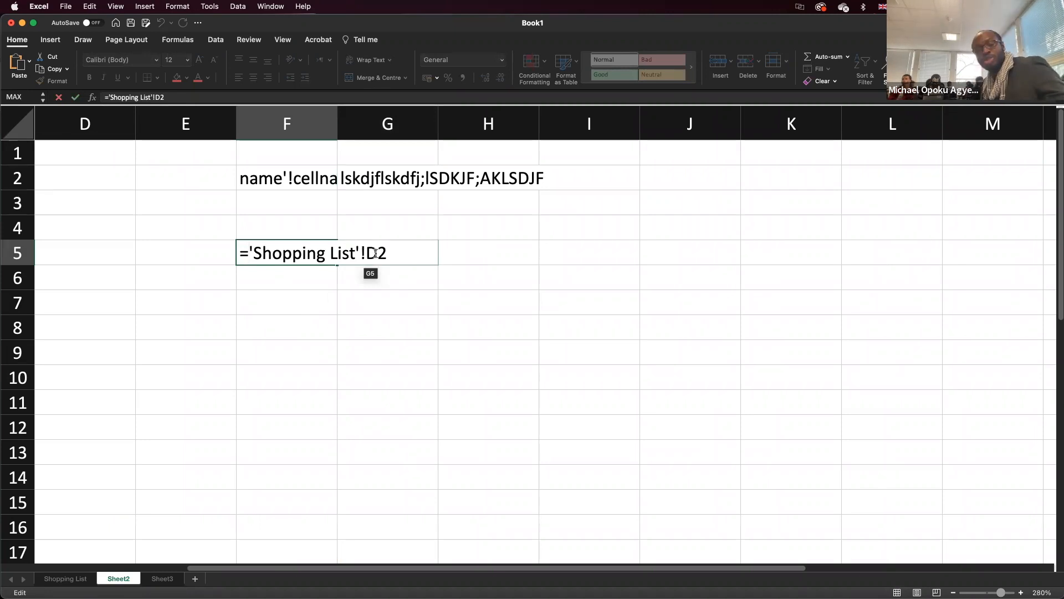
key(Return)
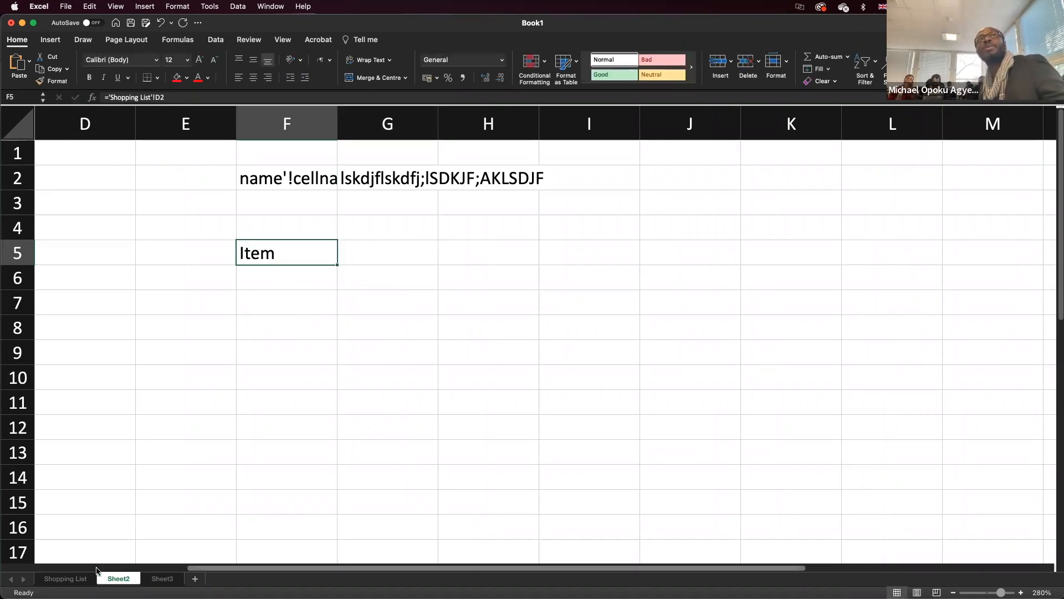
click(76, 578)
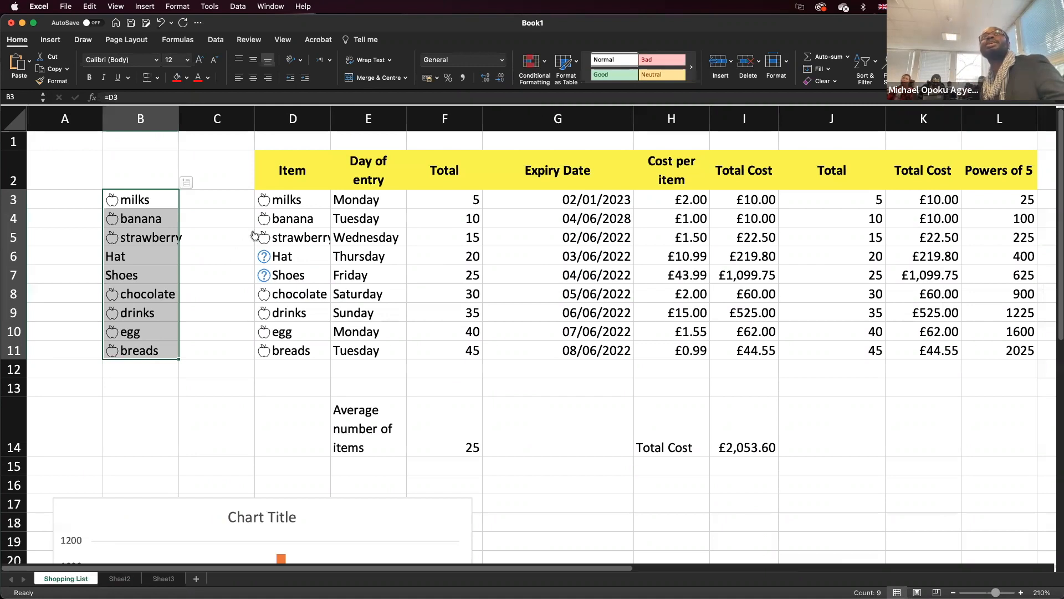
click(272, 198)
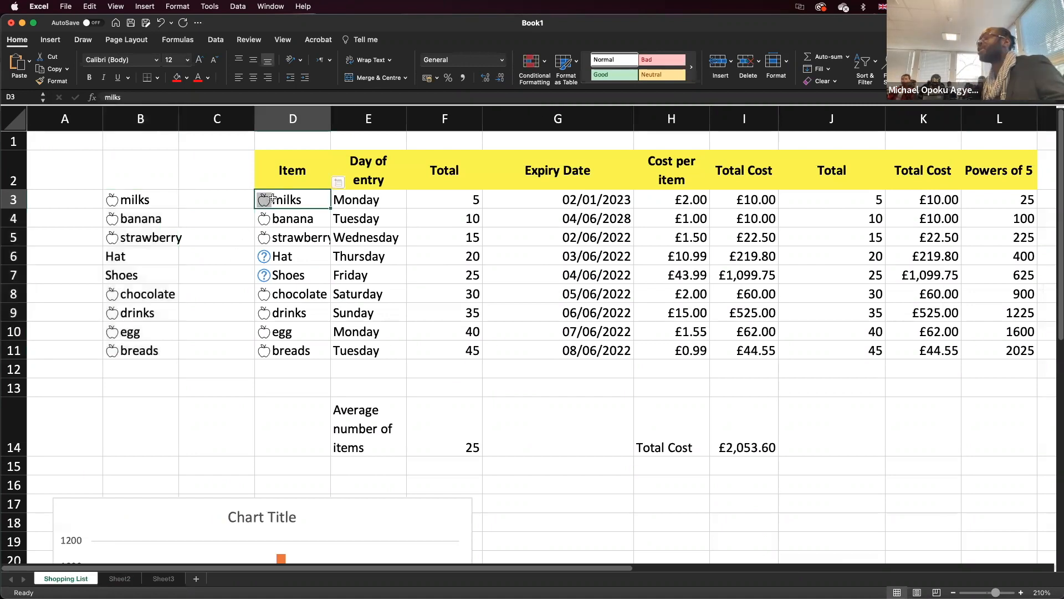
click(272, 178)
mouse_move(138, 592)
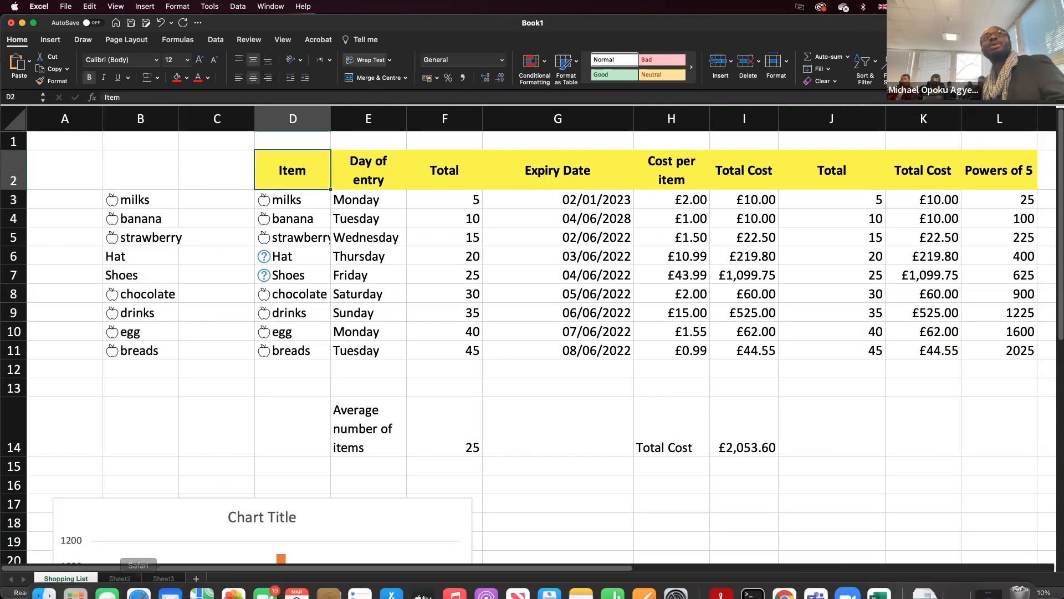
click(127, 580)
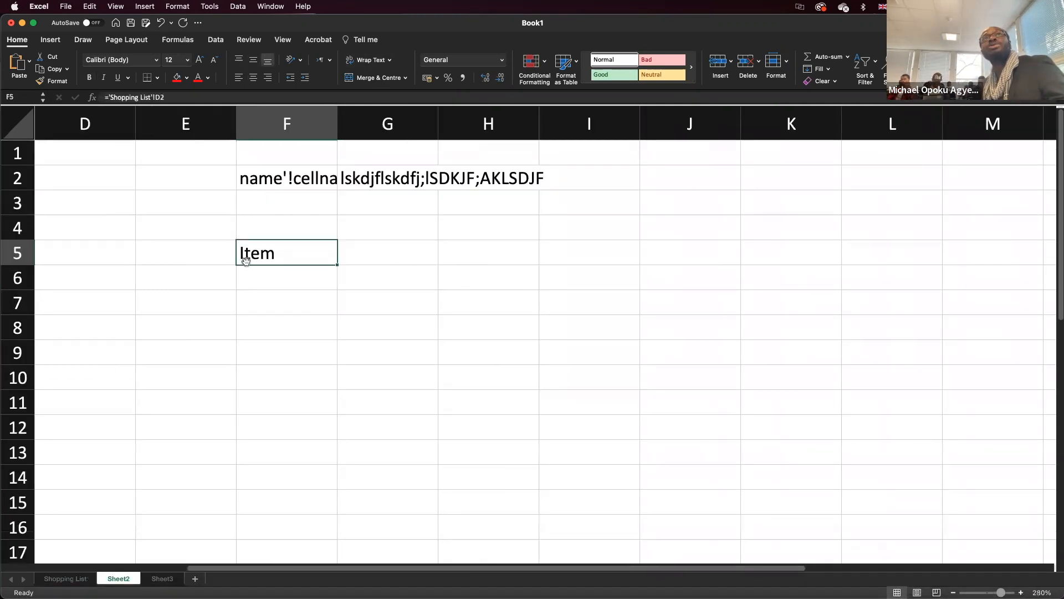
double_click(275, 250)
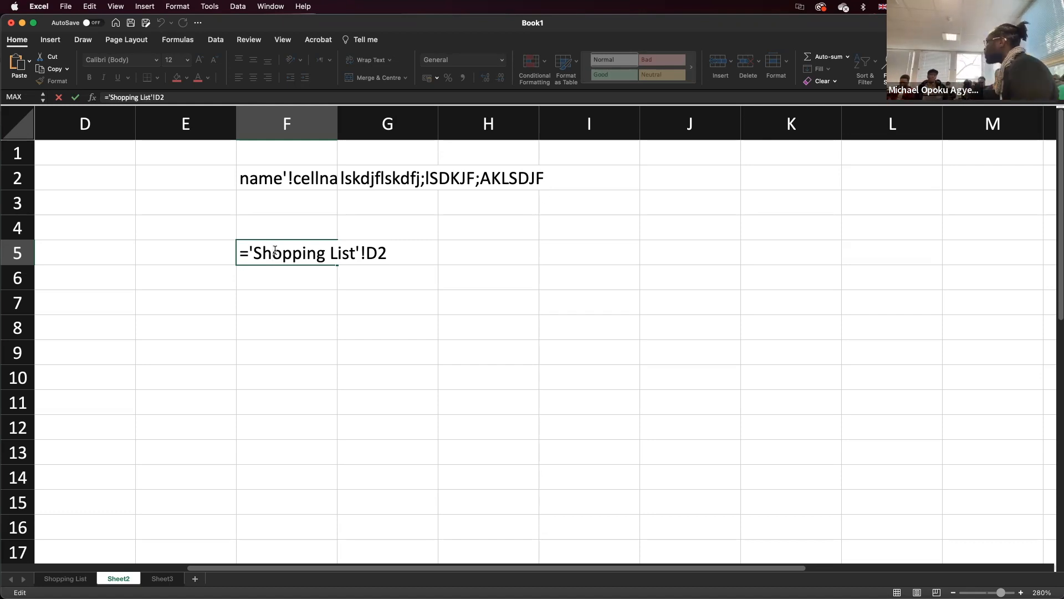
key(Return)
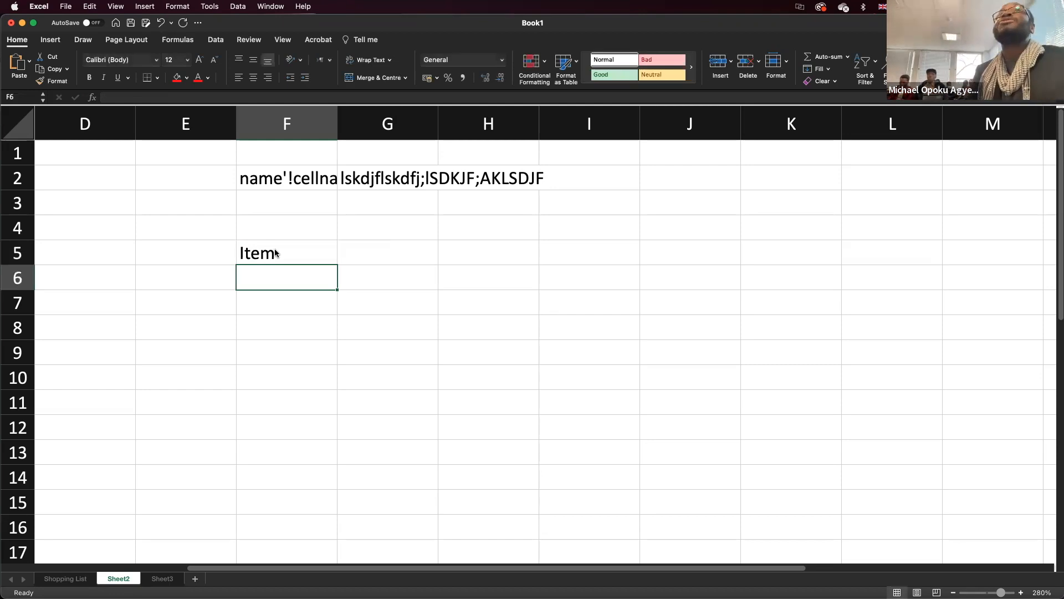
click(275, 250)
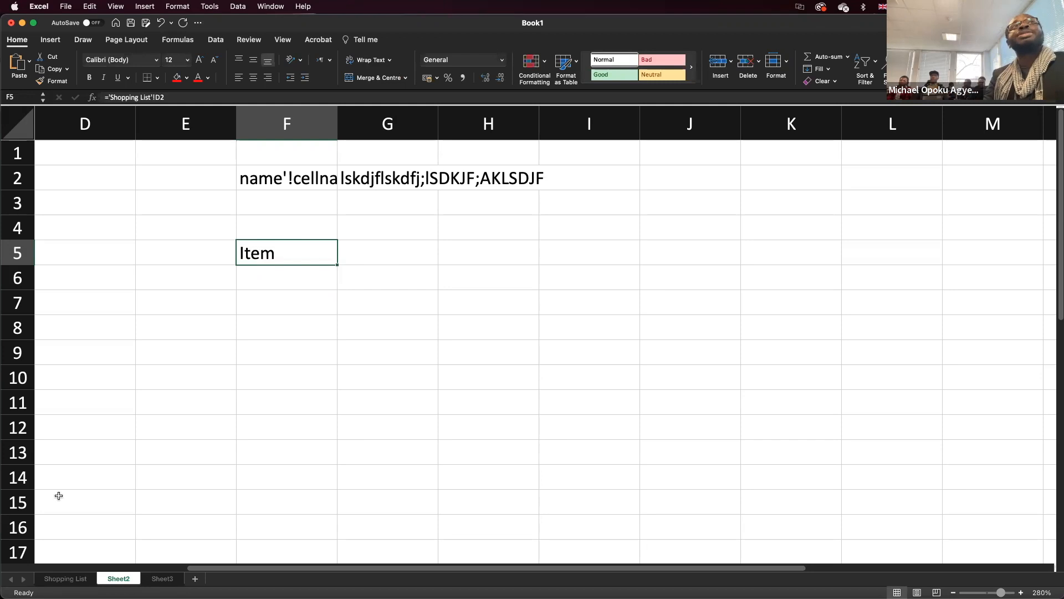
Step: Clear the linked item names from B4:B11 on the Shopping List sheet, keeping the one in B3
click(66, 579)
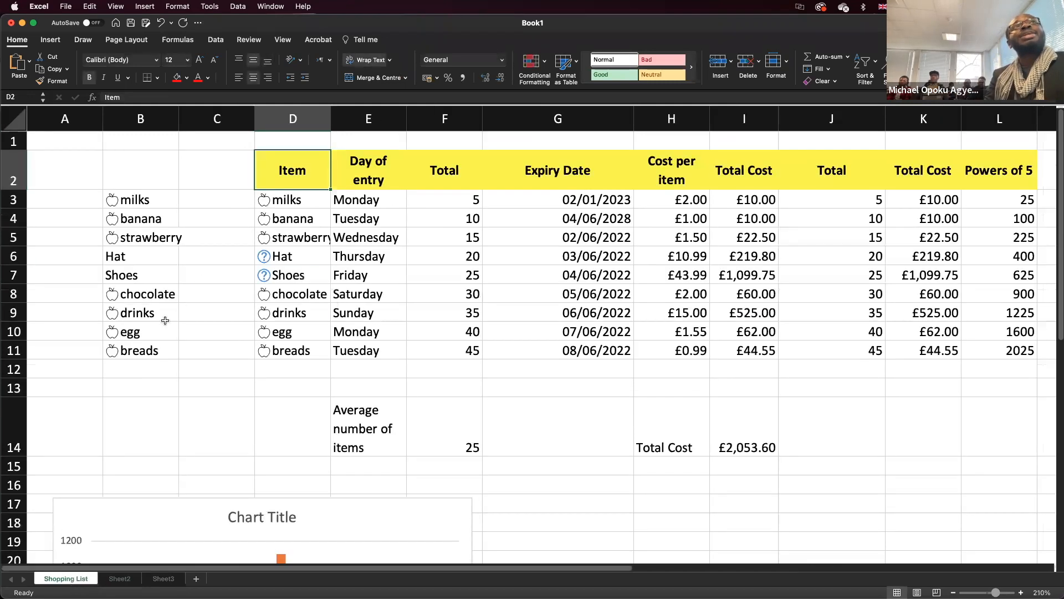
drag(112, 350, 142, 220)
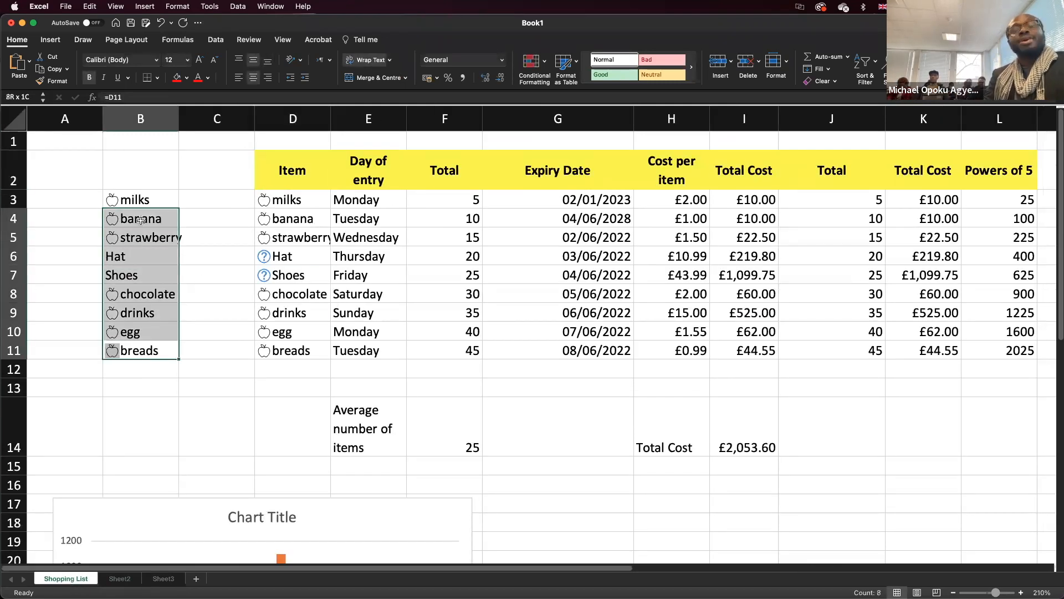
key(Delete)
Step: Review the same-sheet reference in B3, fill it down again to B11, and select the Item header in D2
double_click(145, 198)
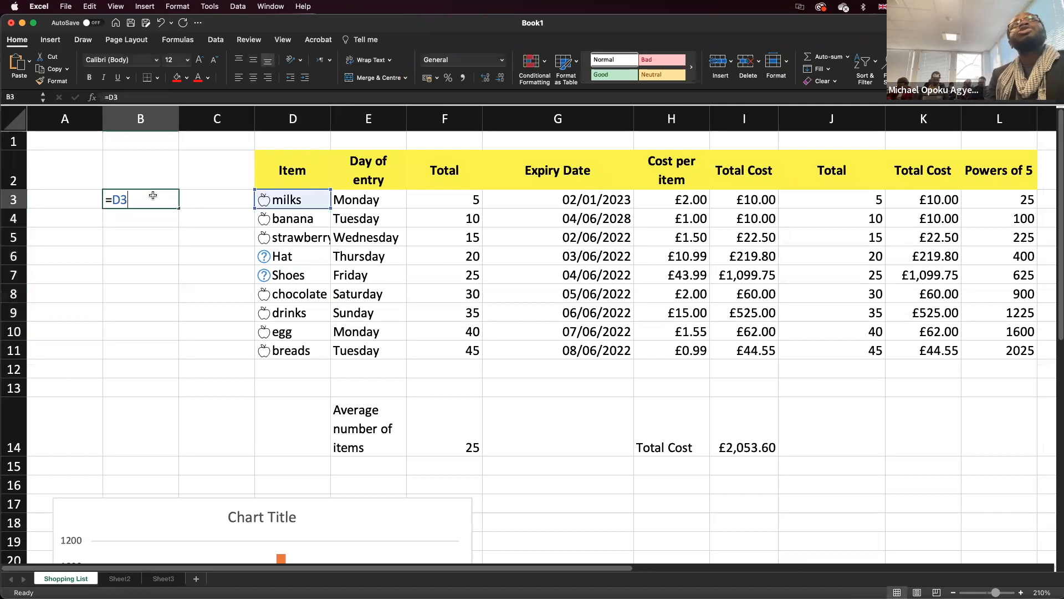
key(Return)
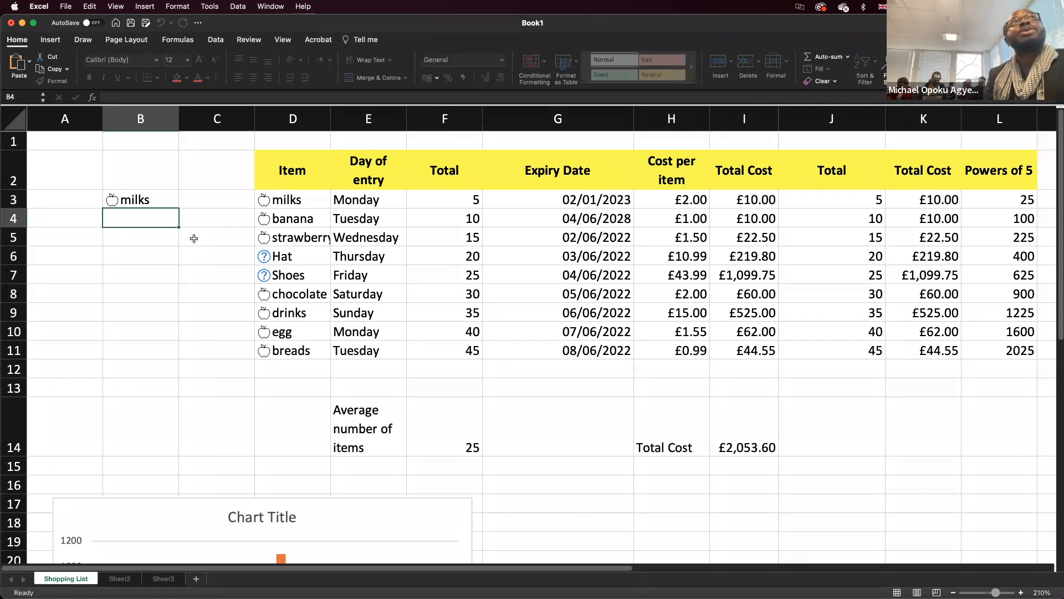
click(168, 201)
drag(175, 207, 172, 361)
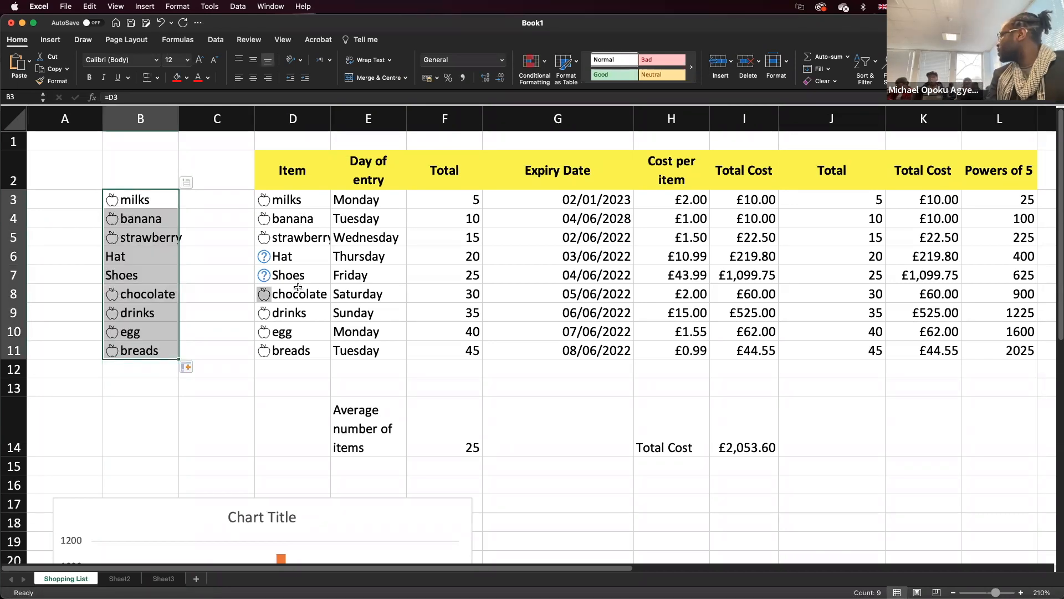
click(297, 173)
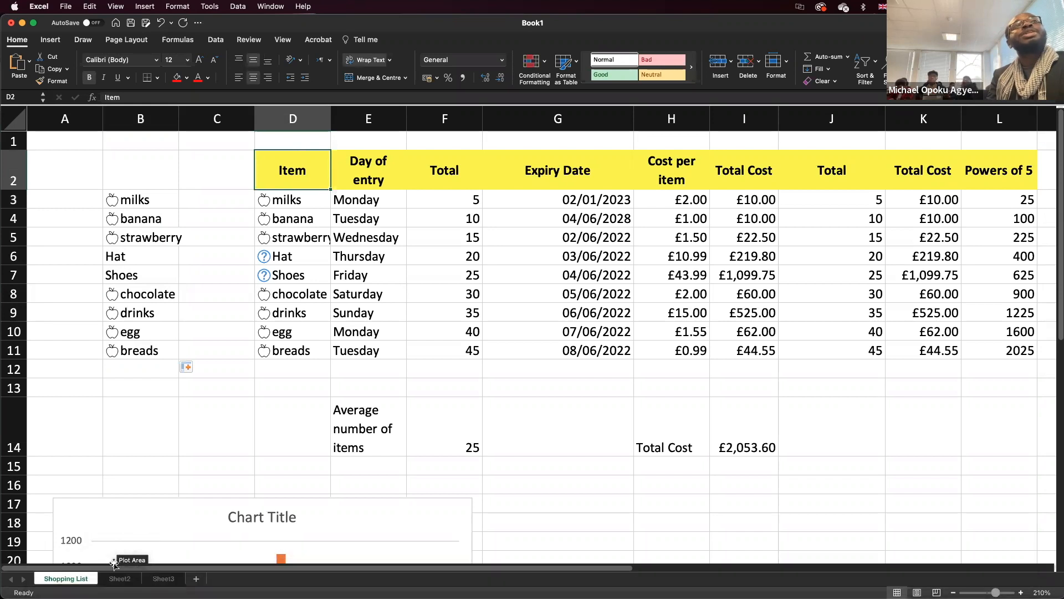
Step: On Sheet2, fill the cross-sheet reference in F5 across to M5 and down to row 12, and select the expiry dates in I6:I12
click(117, 578)
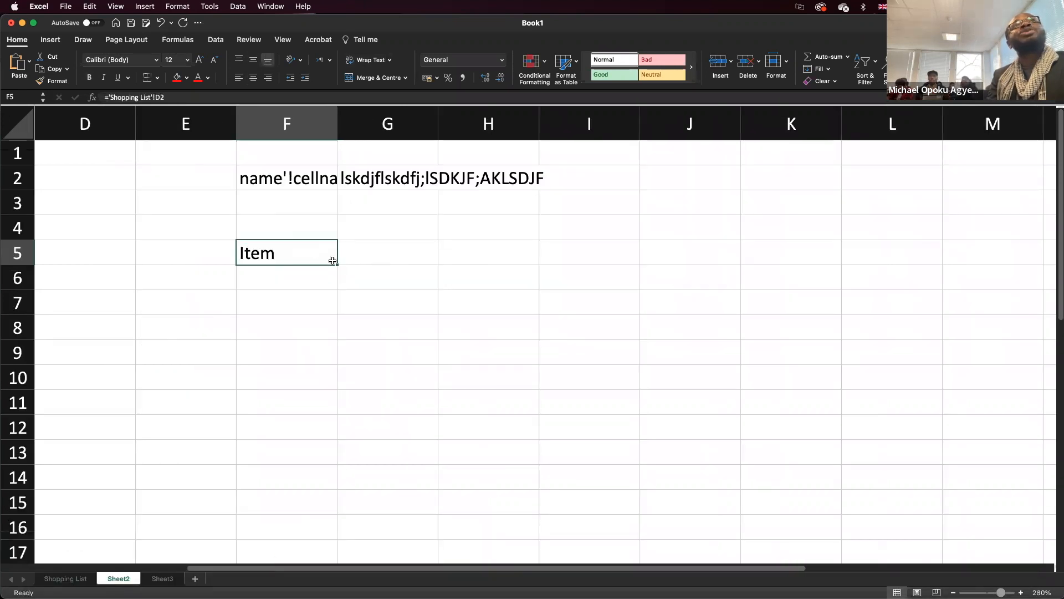
drag(338, 263, 723, 268)
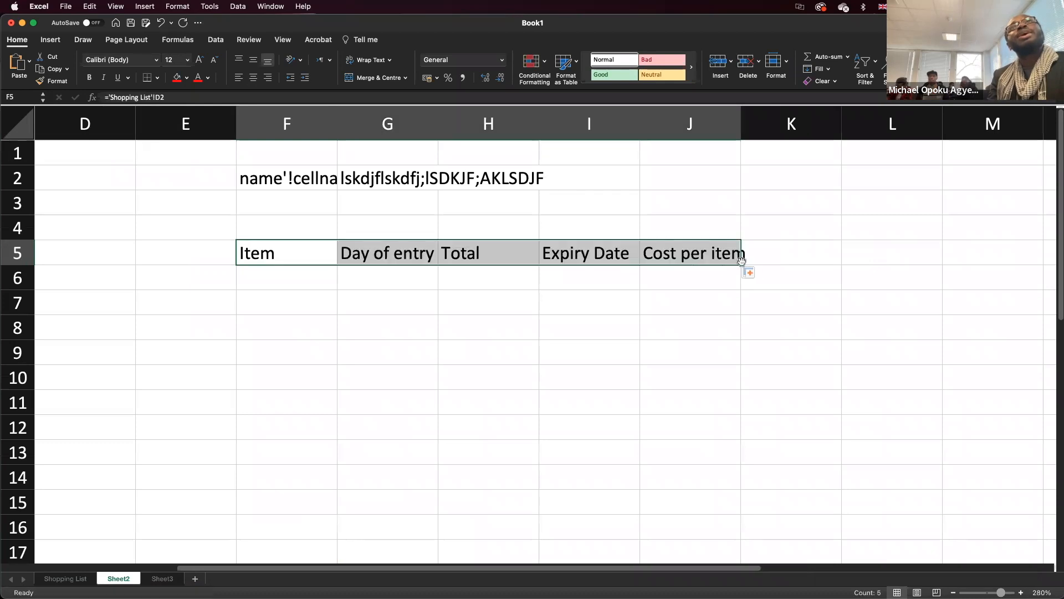
drag(741, 262, 920, 264)
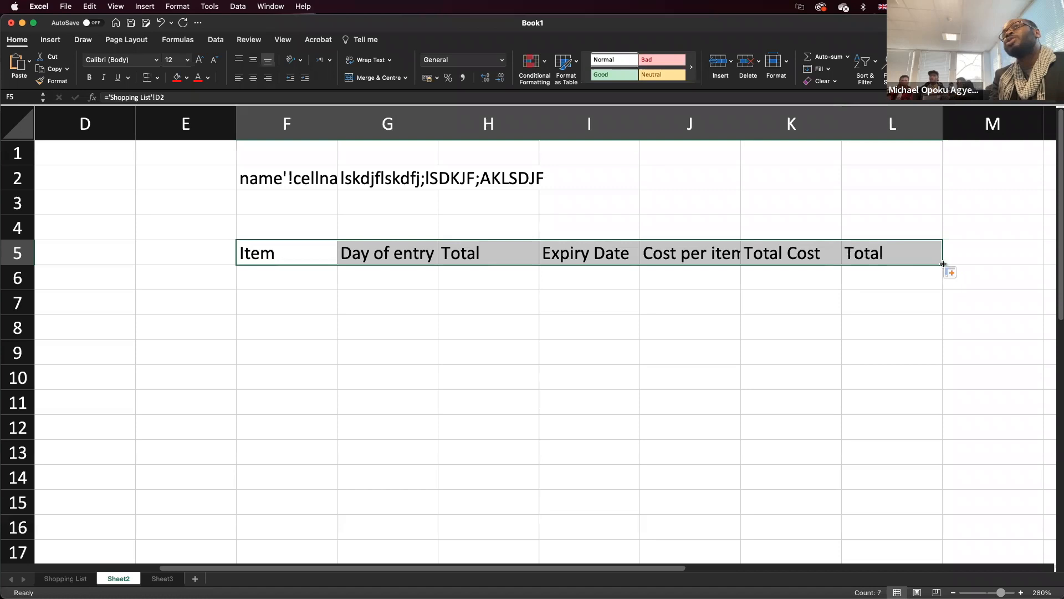
drag(943, 264, 1011, 272)
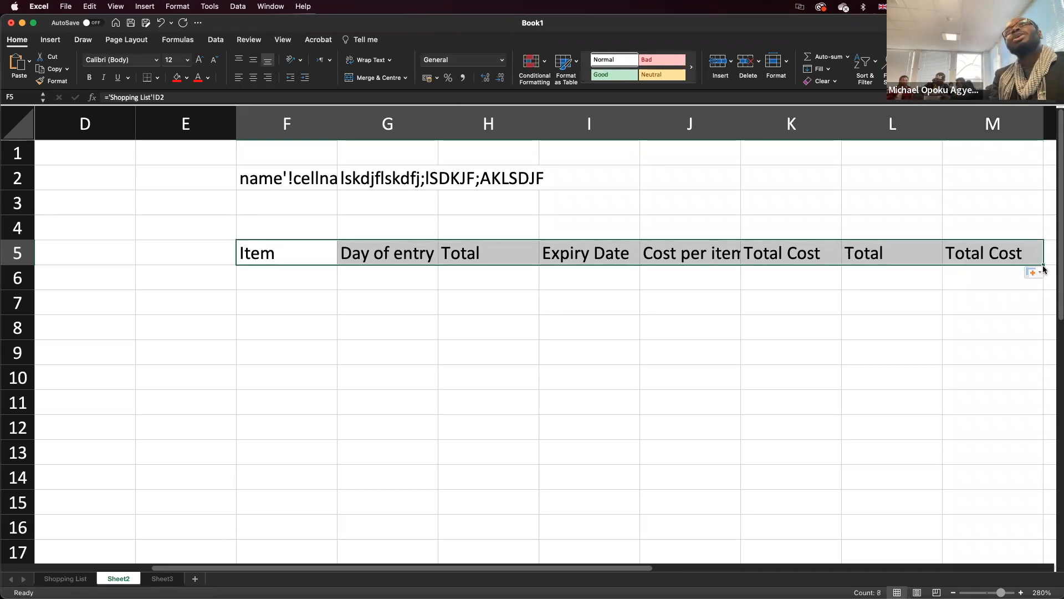
drag(1043, 263, 995, 446)
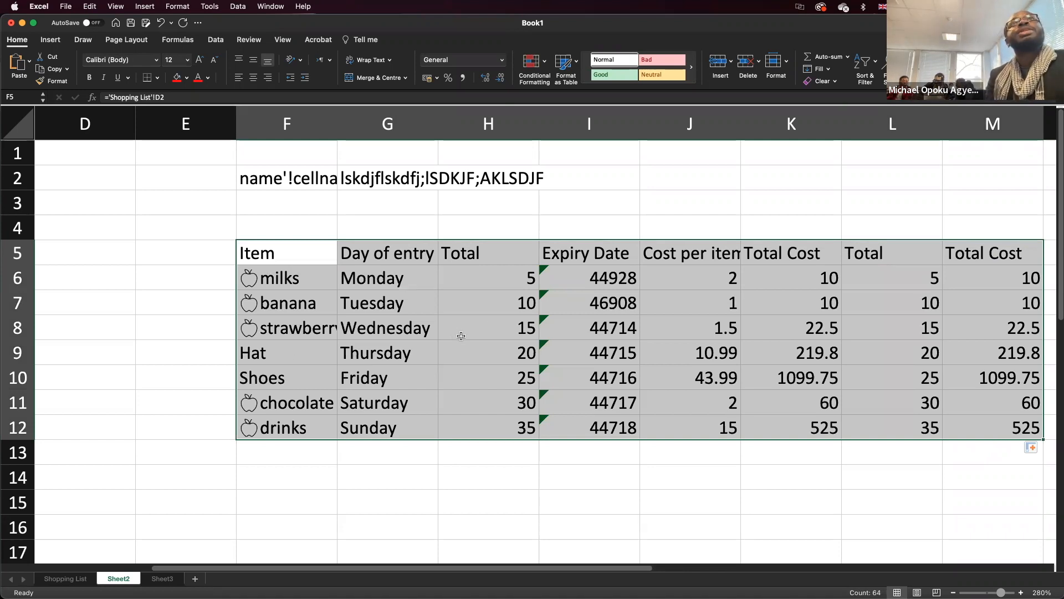
drag(573, 278, 565, 433)
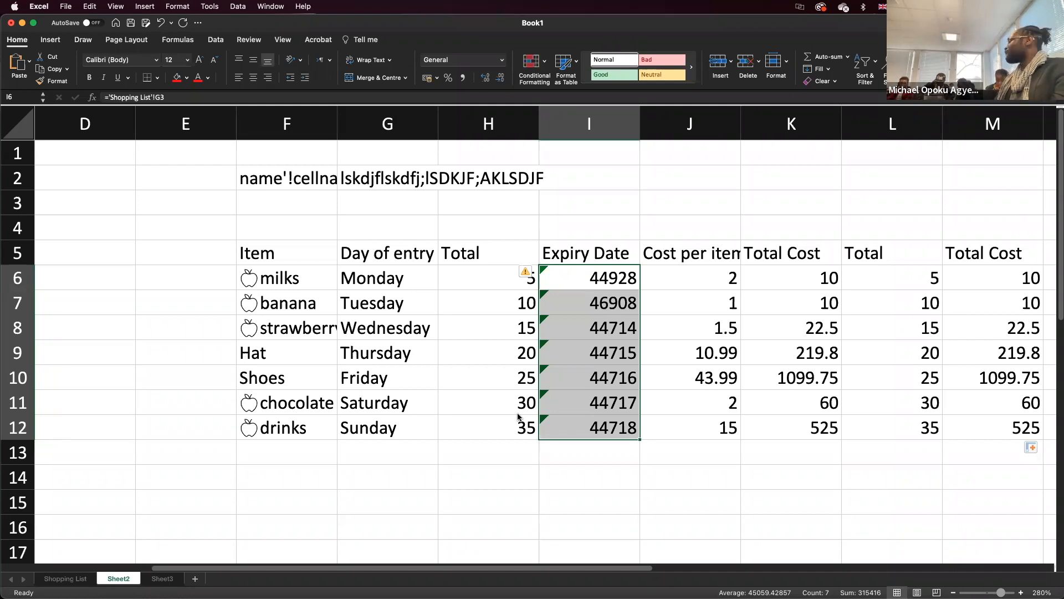
Step: Select the whole item list with its headers, D2:L11, on the Shopping List sheet
click(50, 579)
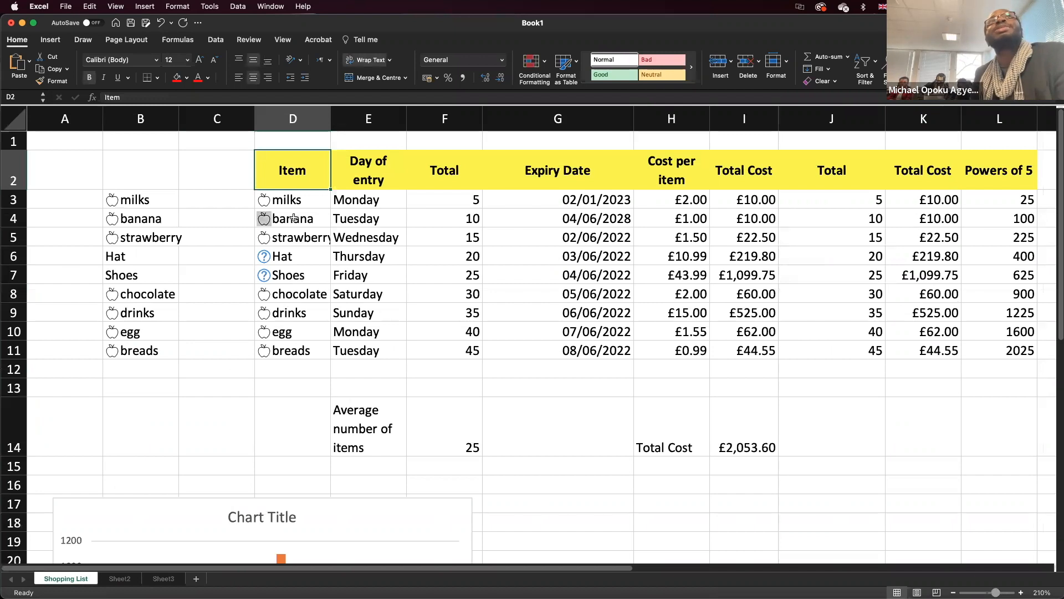
click(287, 203)
drag(287, 203, 909, 312)
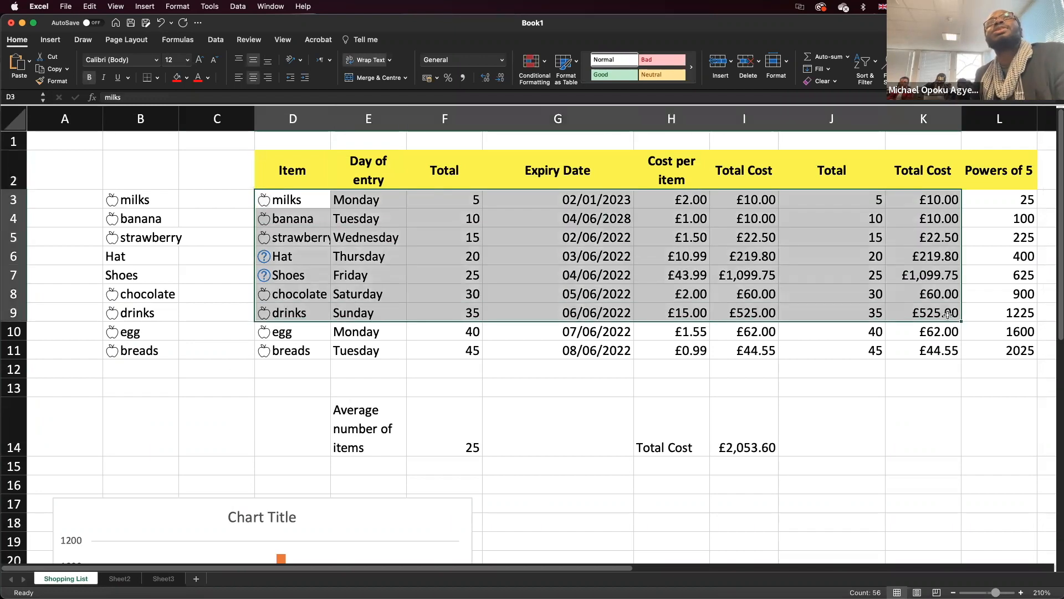
drag(308, 170, 976, 351)
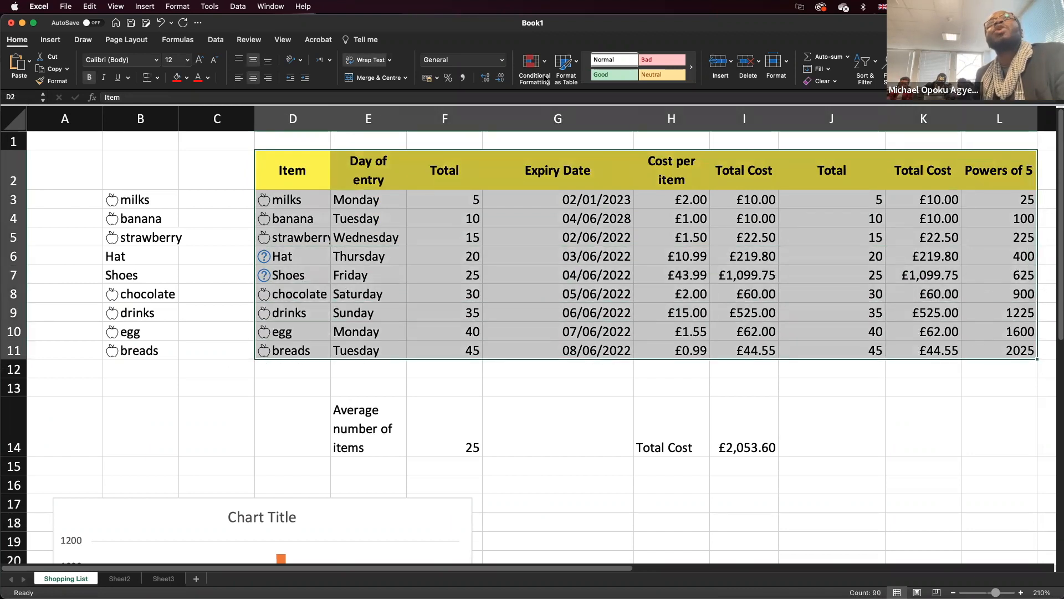
Step: Try formatting D2:L11 as a table with headers in the first black medium table style
click(571, 63)
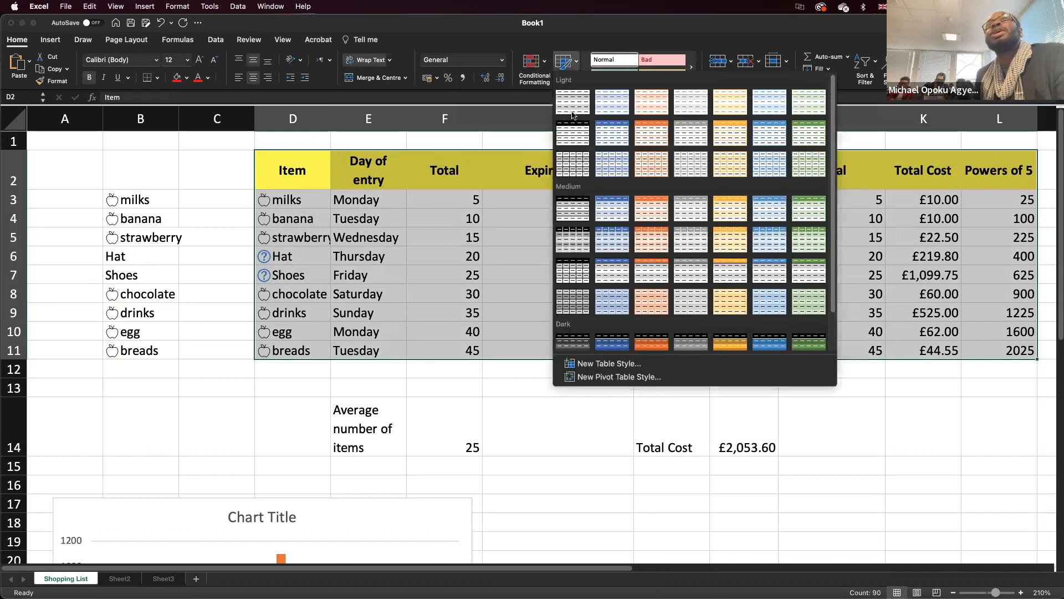
click(573, 209)
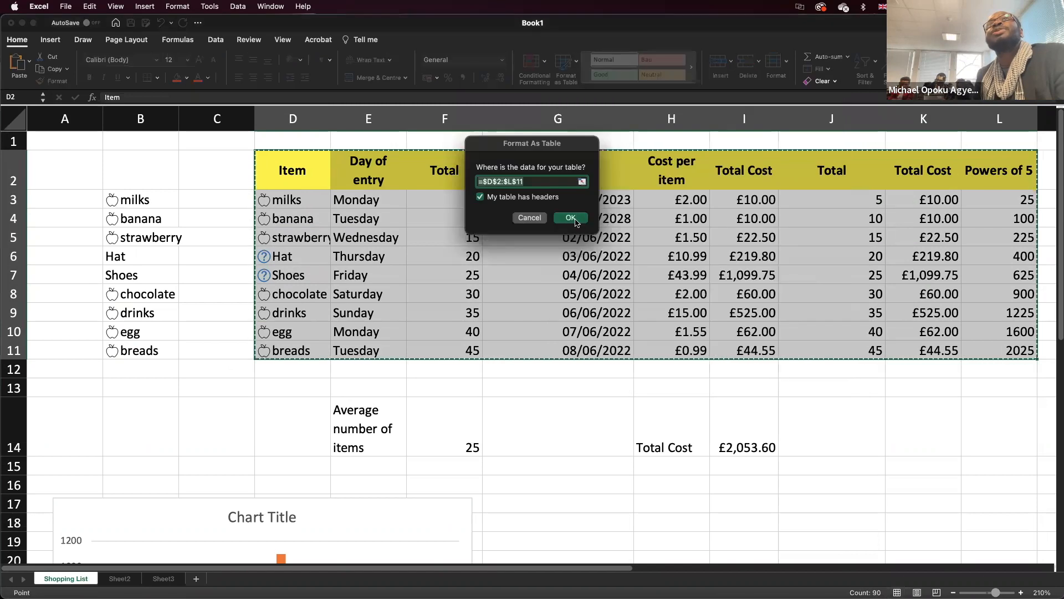
click(571, 217)
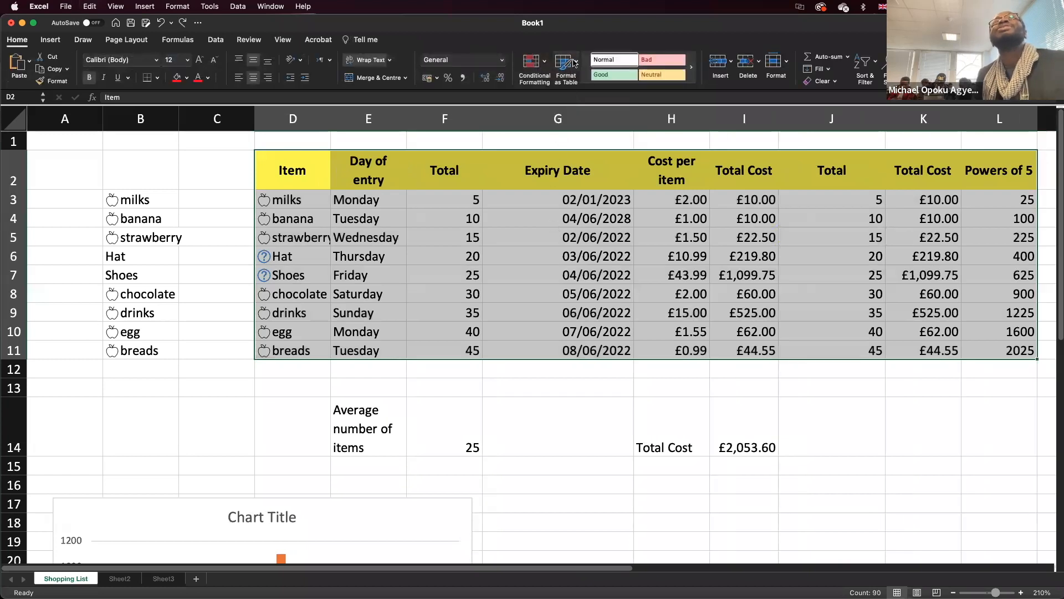
Step: Try formatting D2:L11 as a table with headers in a gold light style, and undo it
click(575, 63)
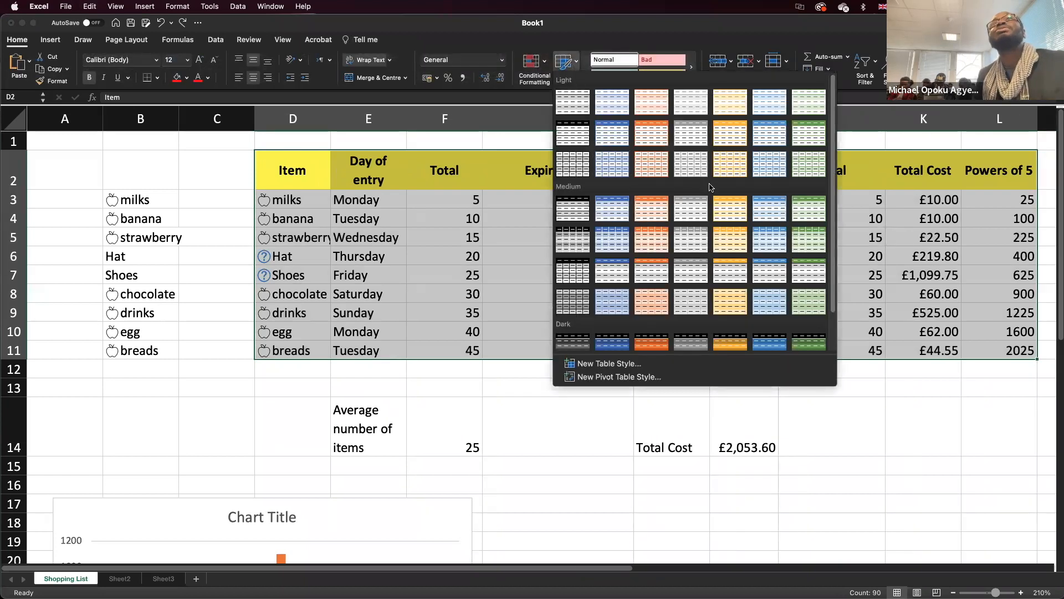
click(729, 139)
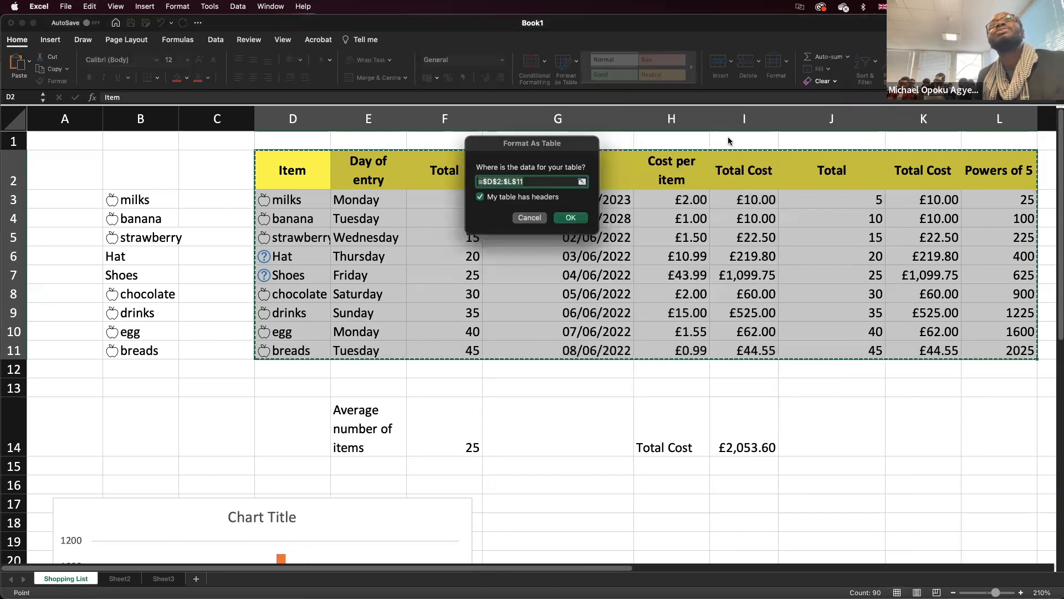
click(571, 218)
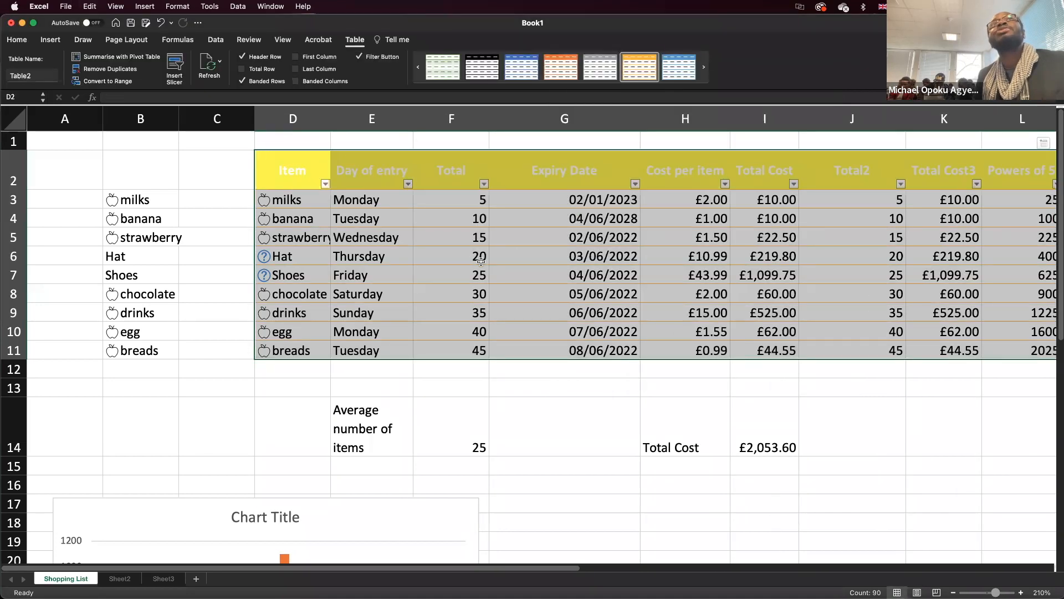
click(480, 261)
click(291, 168)
drag(292, 167, 604, 66)
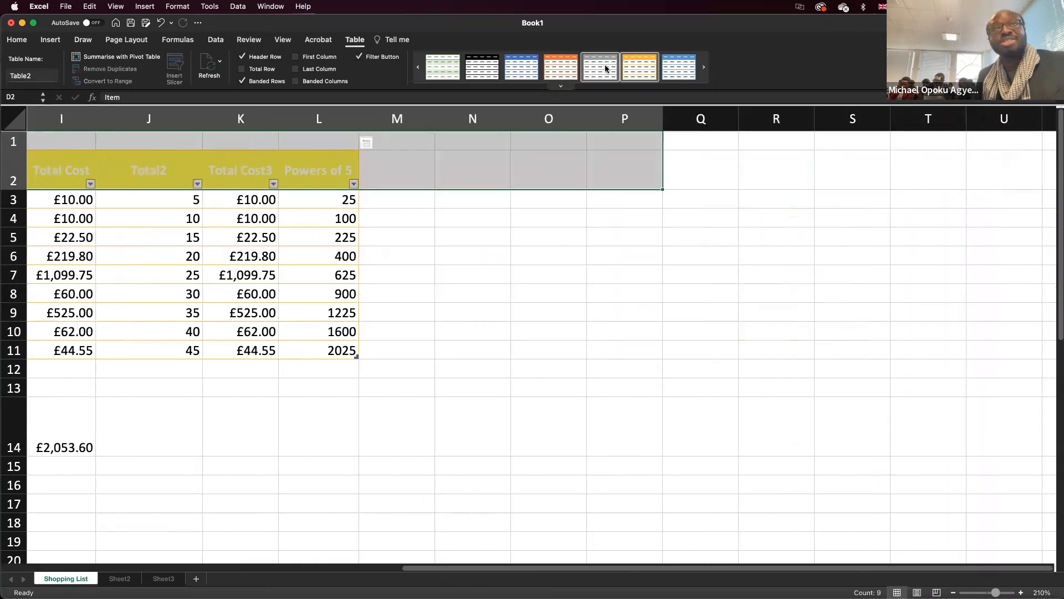
key(super+z)
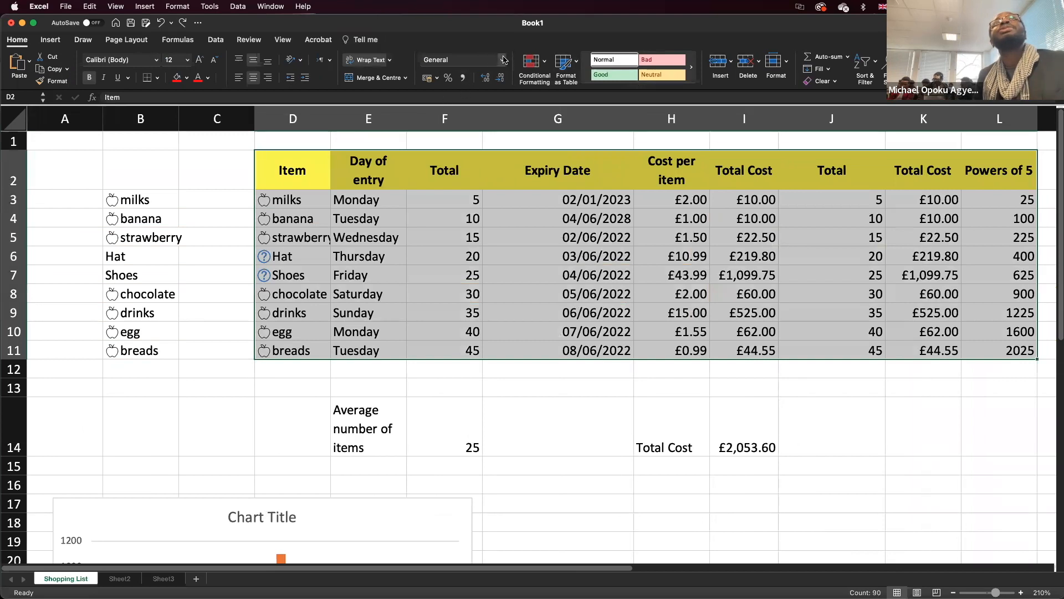
Step: Format D2:L11 as a table with headers, using the black medium style with grey banded rows and ruled borders
click(578, 65)
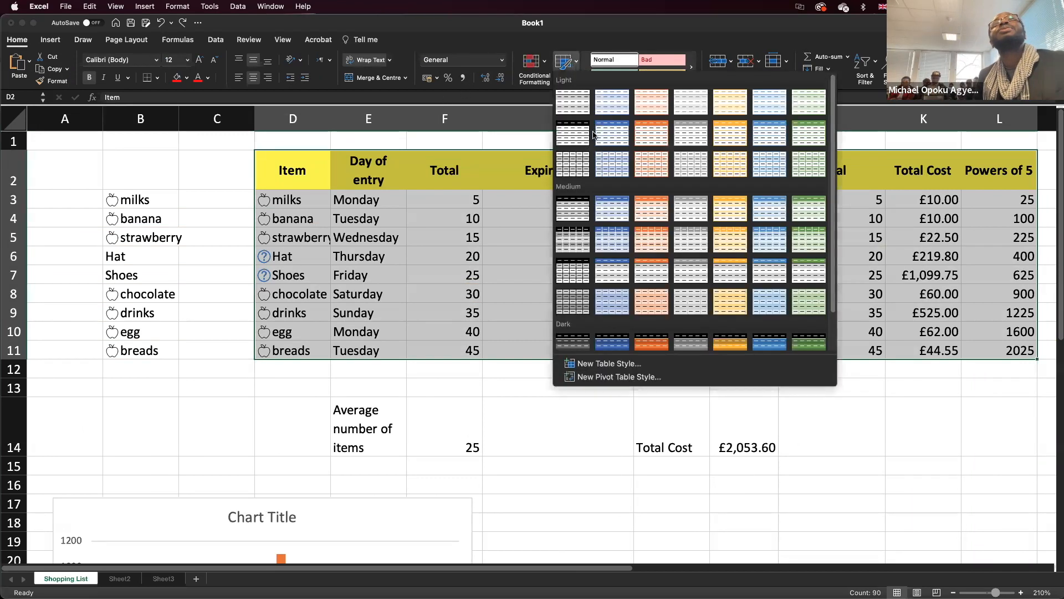
click(570, 276)
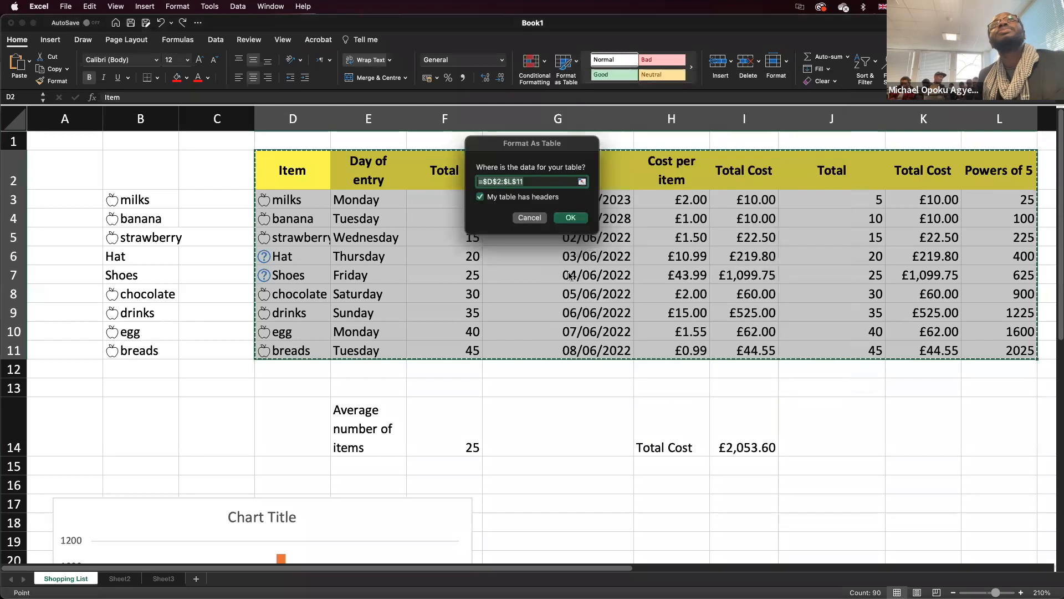
click(570, 217)
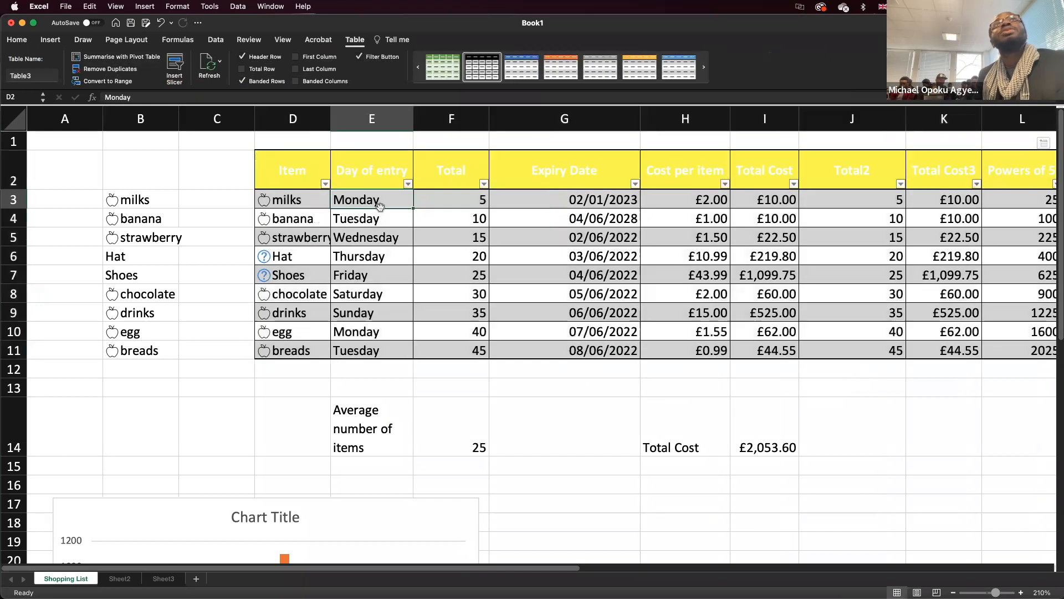
Step: Fill the table's header row D2:L2 with black in place of yellow
drag(312, 175, 1055, 176)
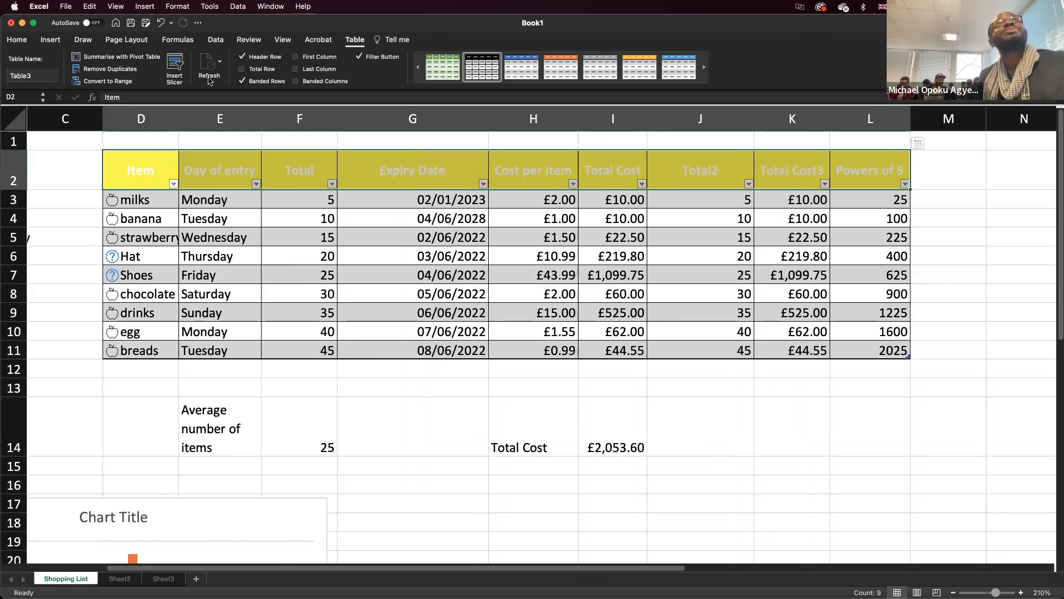
click(17, 40)
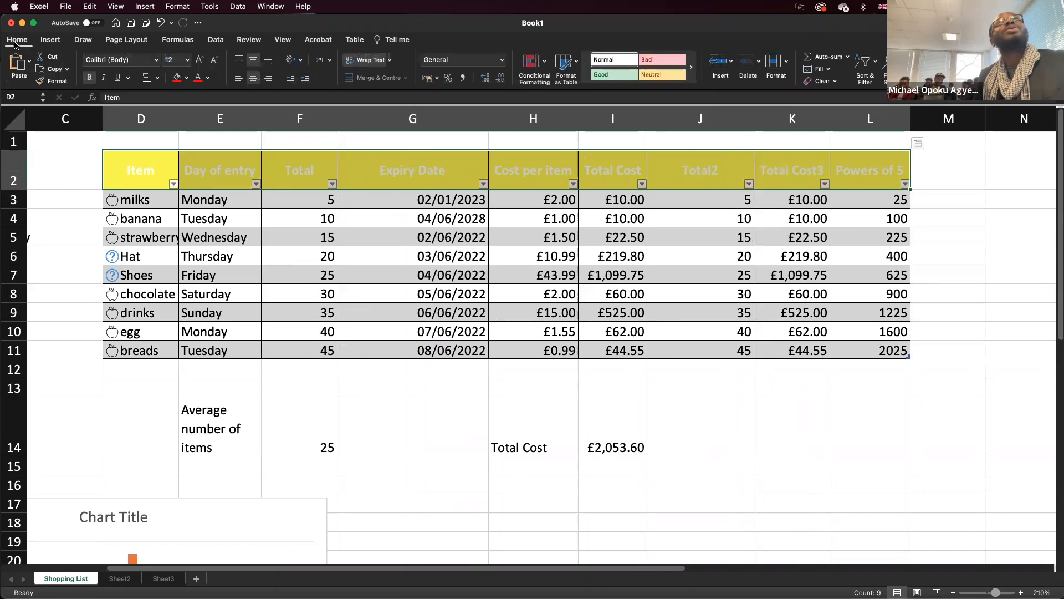
click(180, 80)
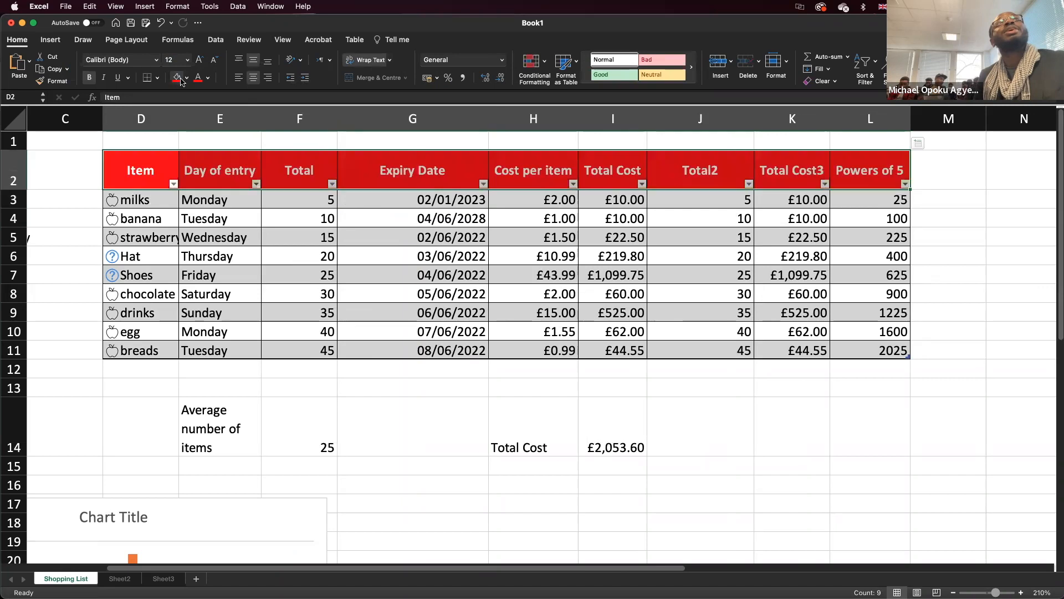
click(188, 80)
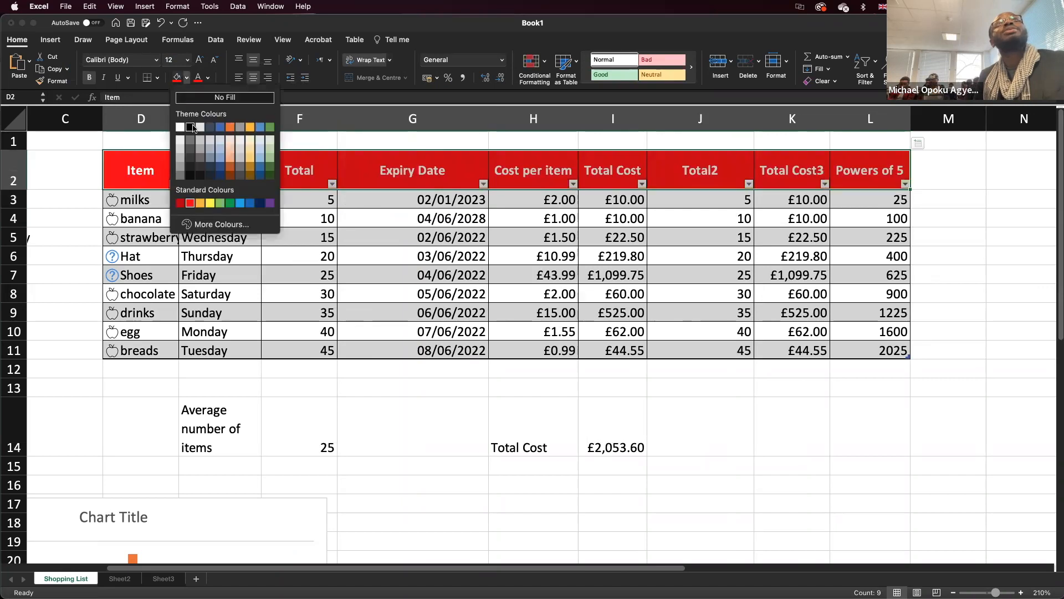
click(190, 128)
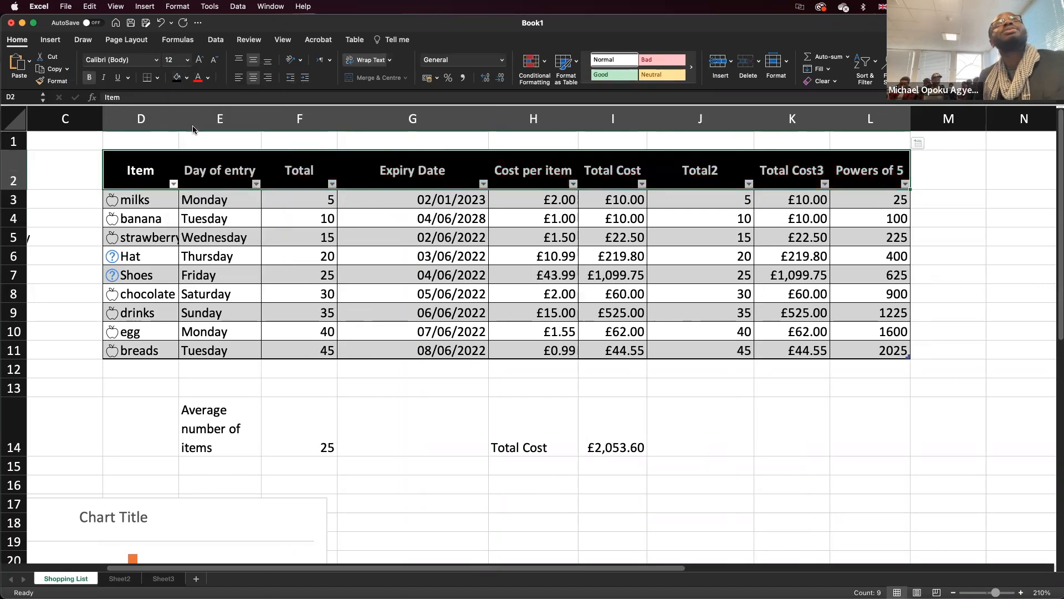
click(174, 242)
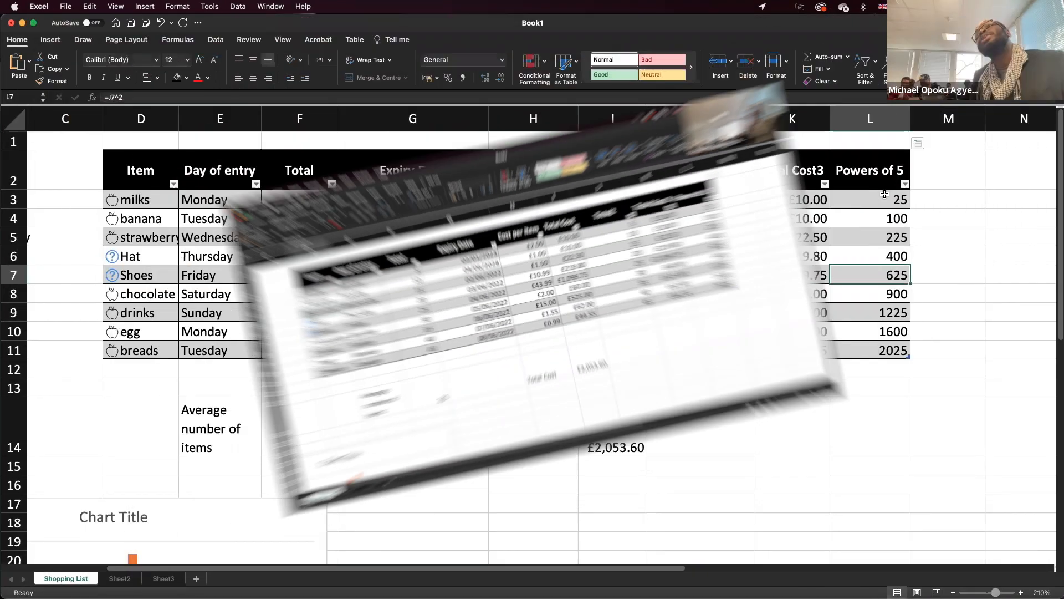
Step: Check the squaring formula in L3 of the Powers of 5 column and enter =J10^2 in L10
click(883, 194)
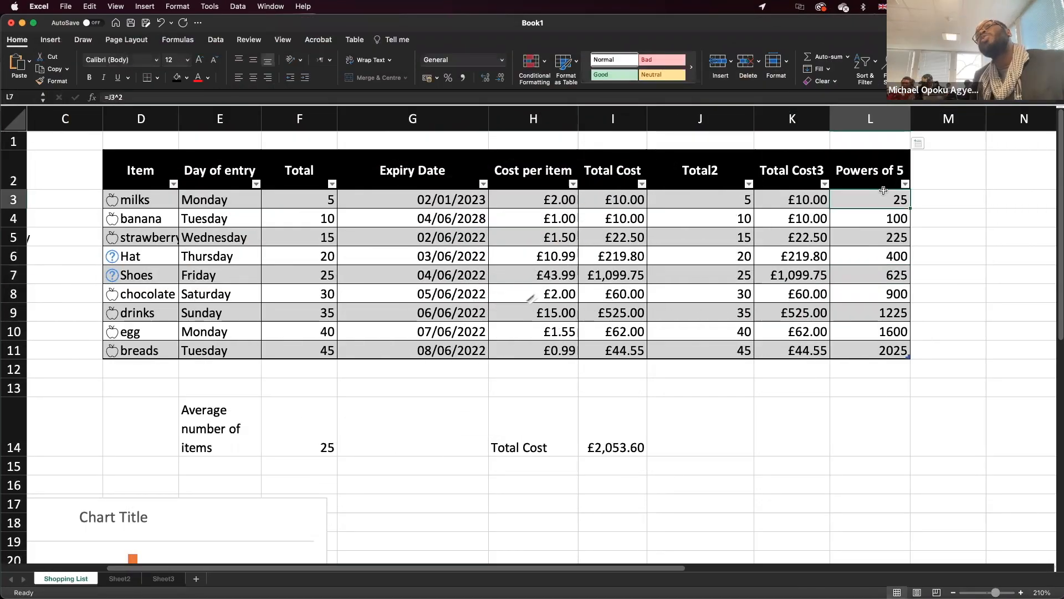
click(879, 332)
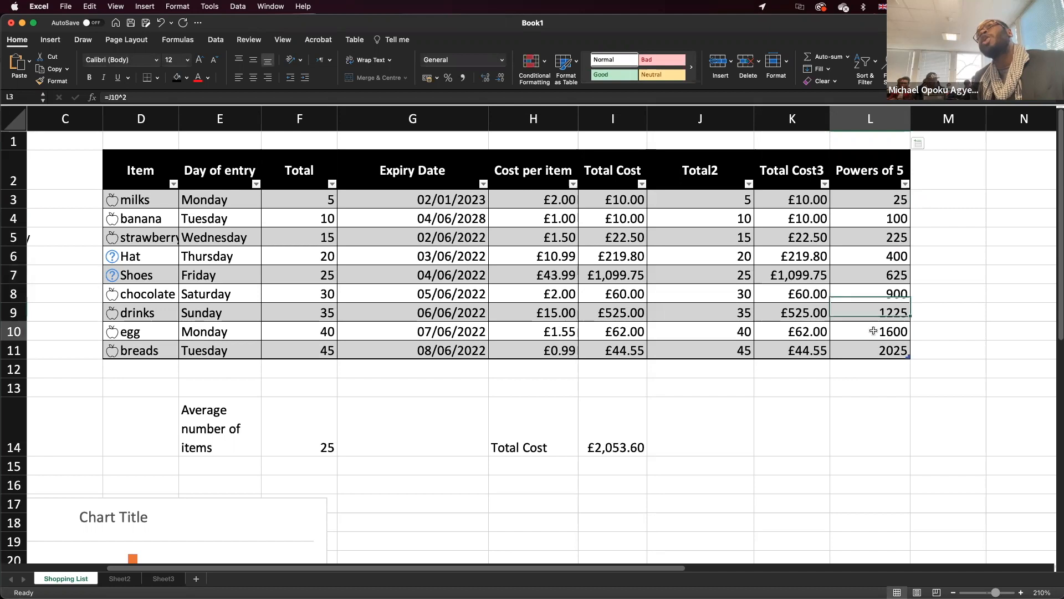
text(=)
click(746, 332)
text(^2)
key(Return)
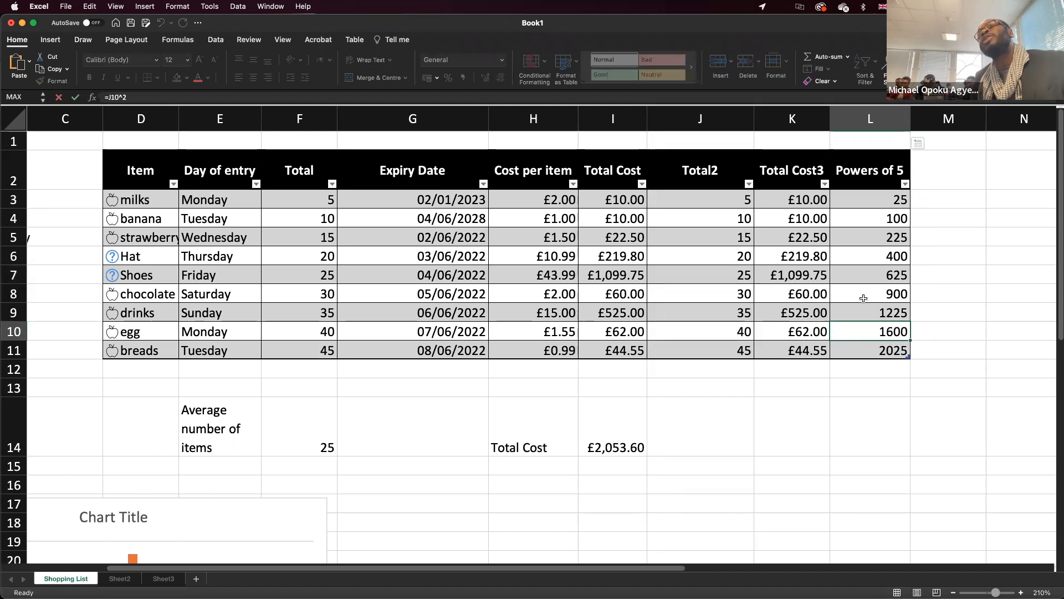